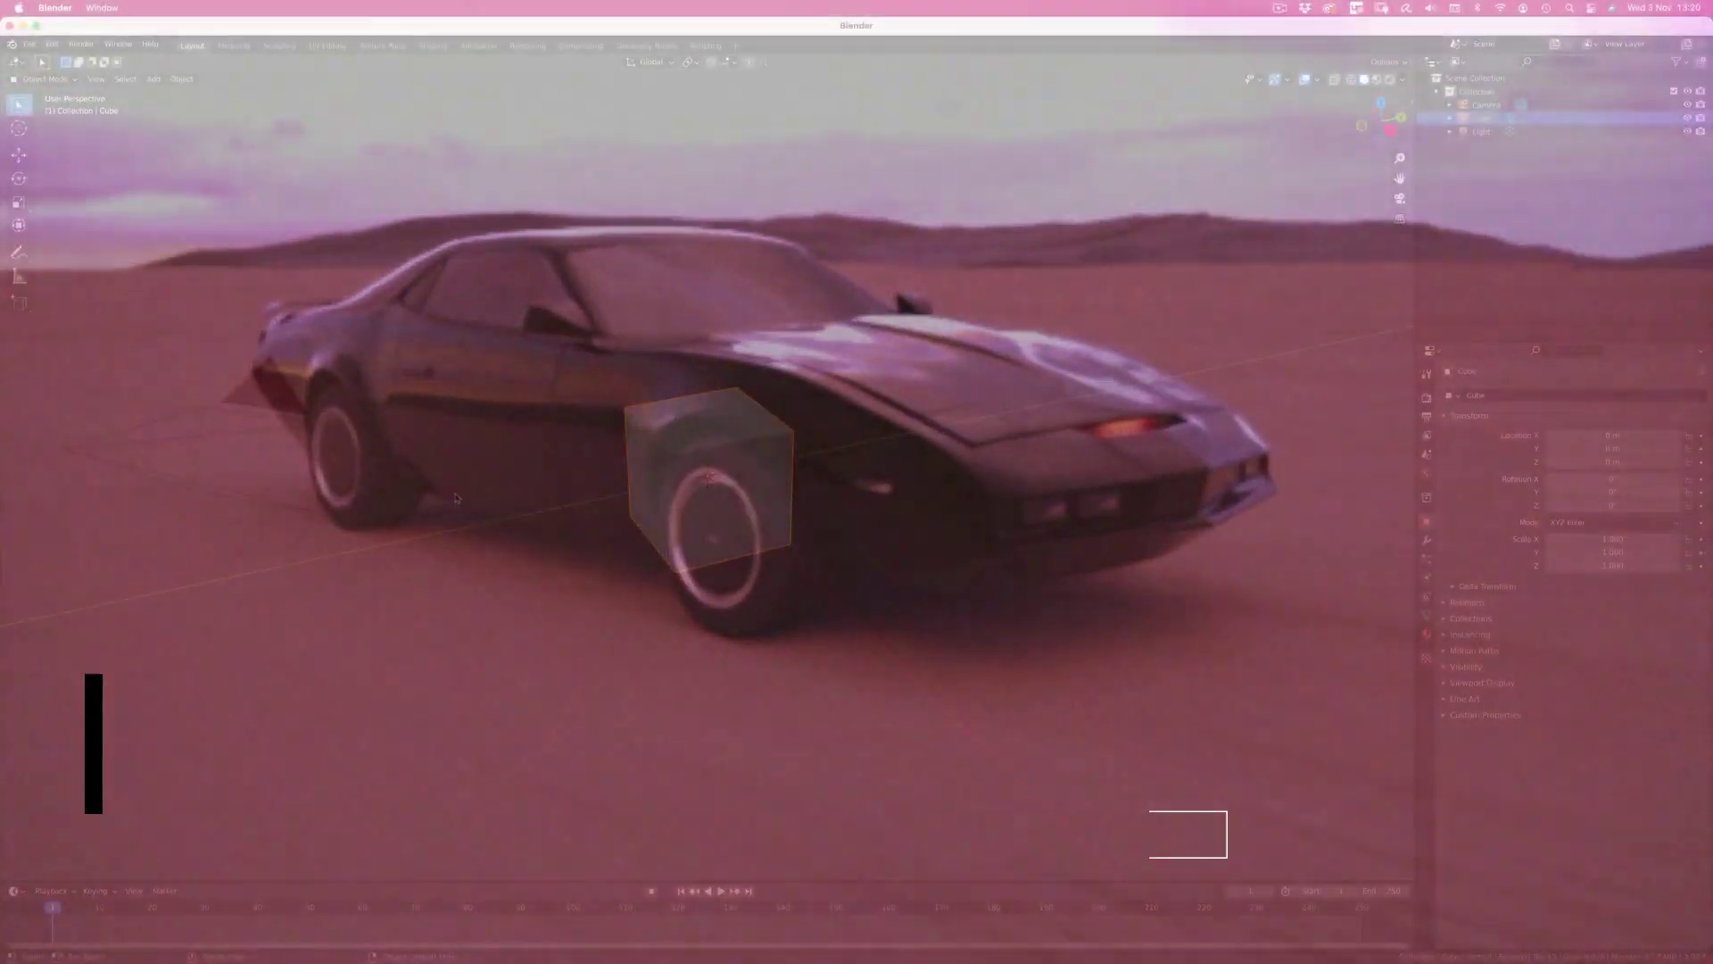
Step: Examine the default cube from several sides and distances by orbiting, panning and zooming the viewport
ctrl+scroll(483, 496, up, 2)
ctrl+scroll(482, 496, down, 2)
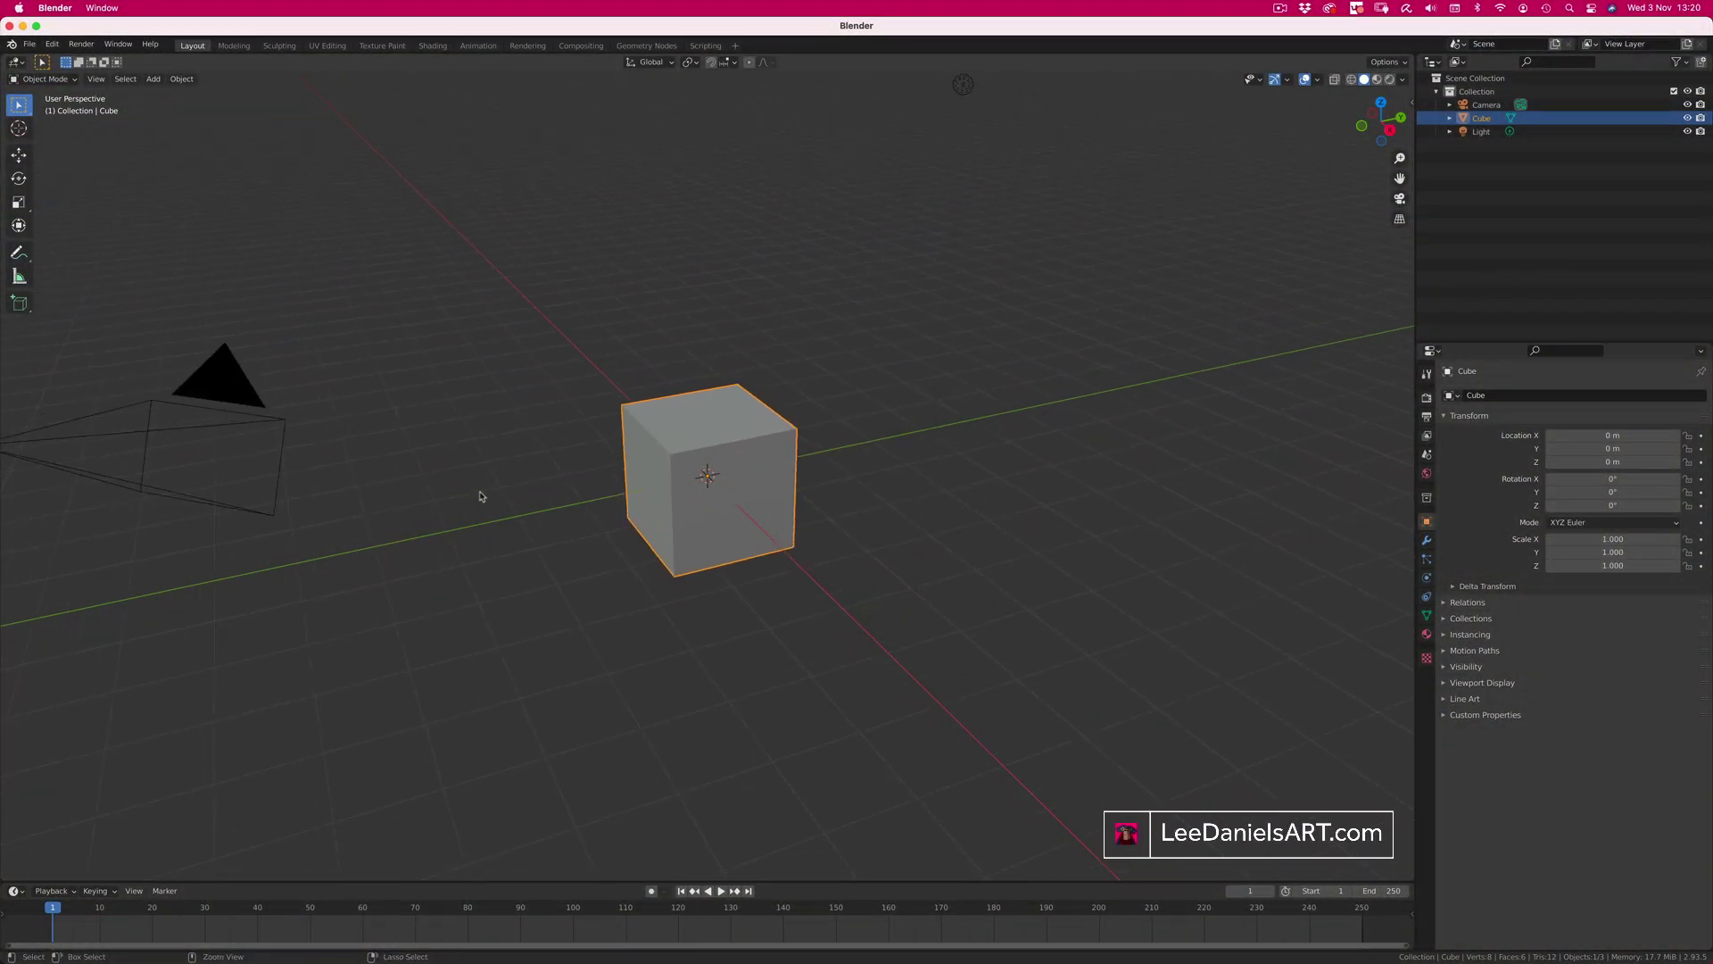
ctrl+scroll(483, 497, up, 3)
ctrl+scroll(482, 496, down, 1)
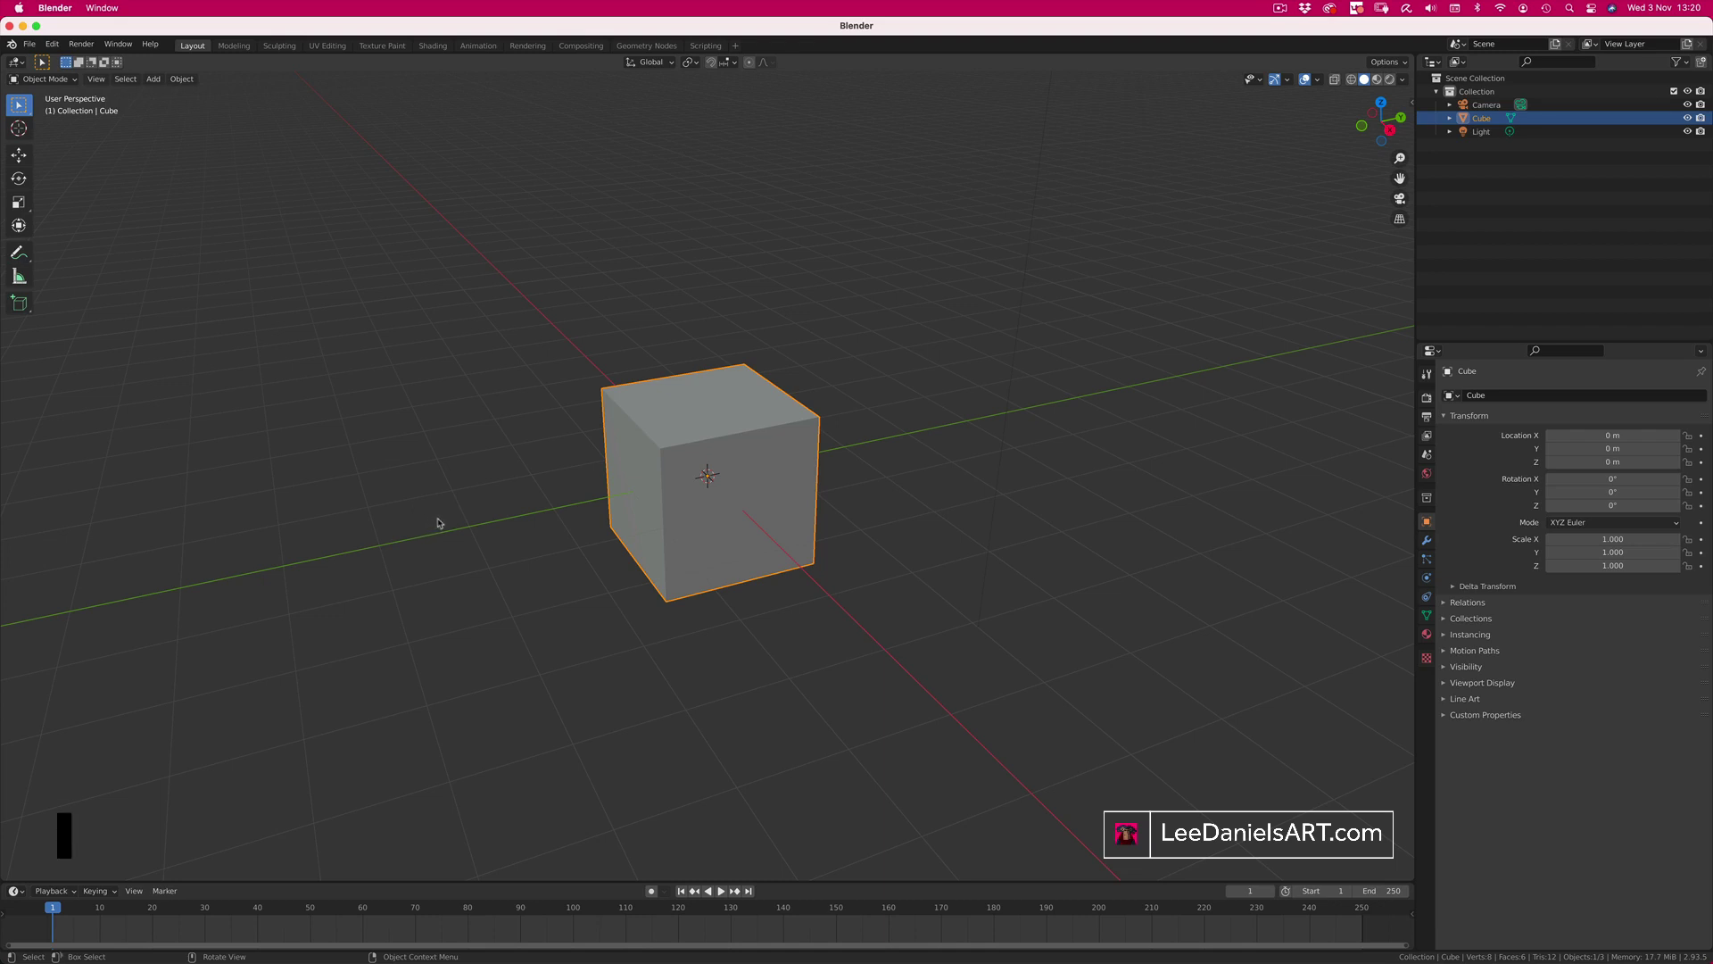
middle_drag(721, 488, 410, 532)
shift+middle_drag(960, 524, 800, 478)
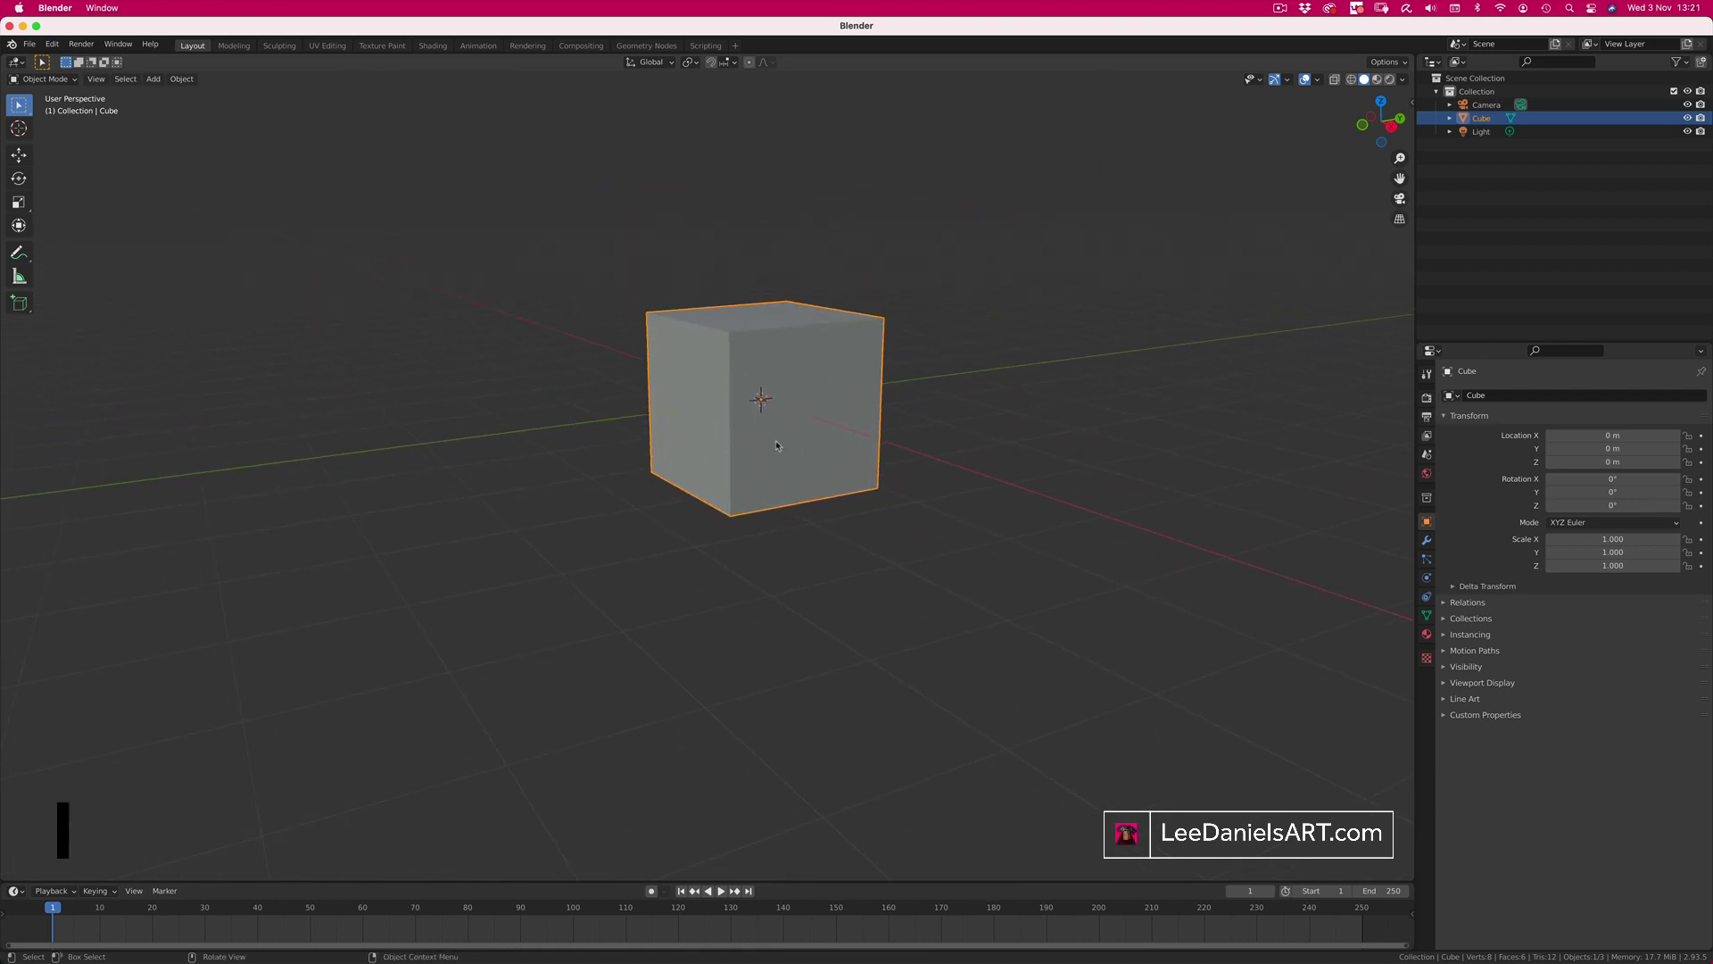
scroll(778, 435, right, 10)
scroll(789, 439, down, 5)
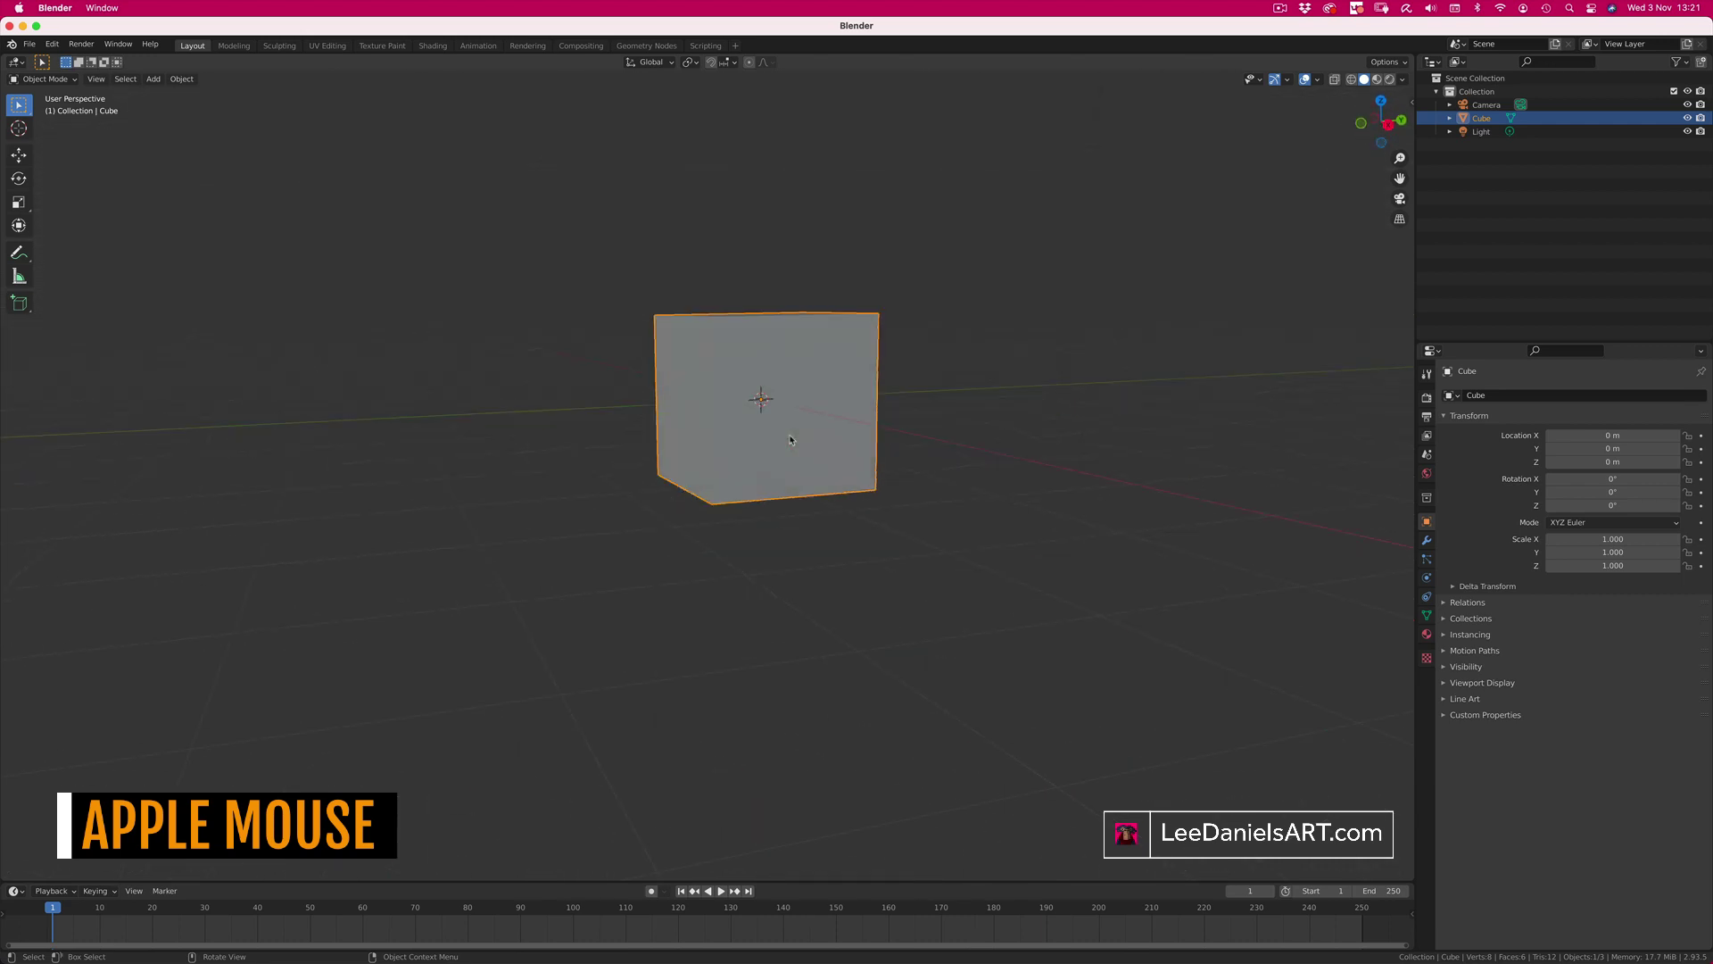
scroll(793, 439, up, 5)
scroll(793, 440, down, 5)
scroll(793, 440, right, 1)
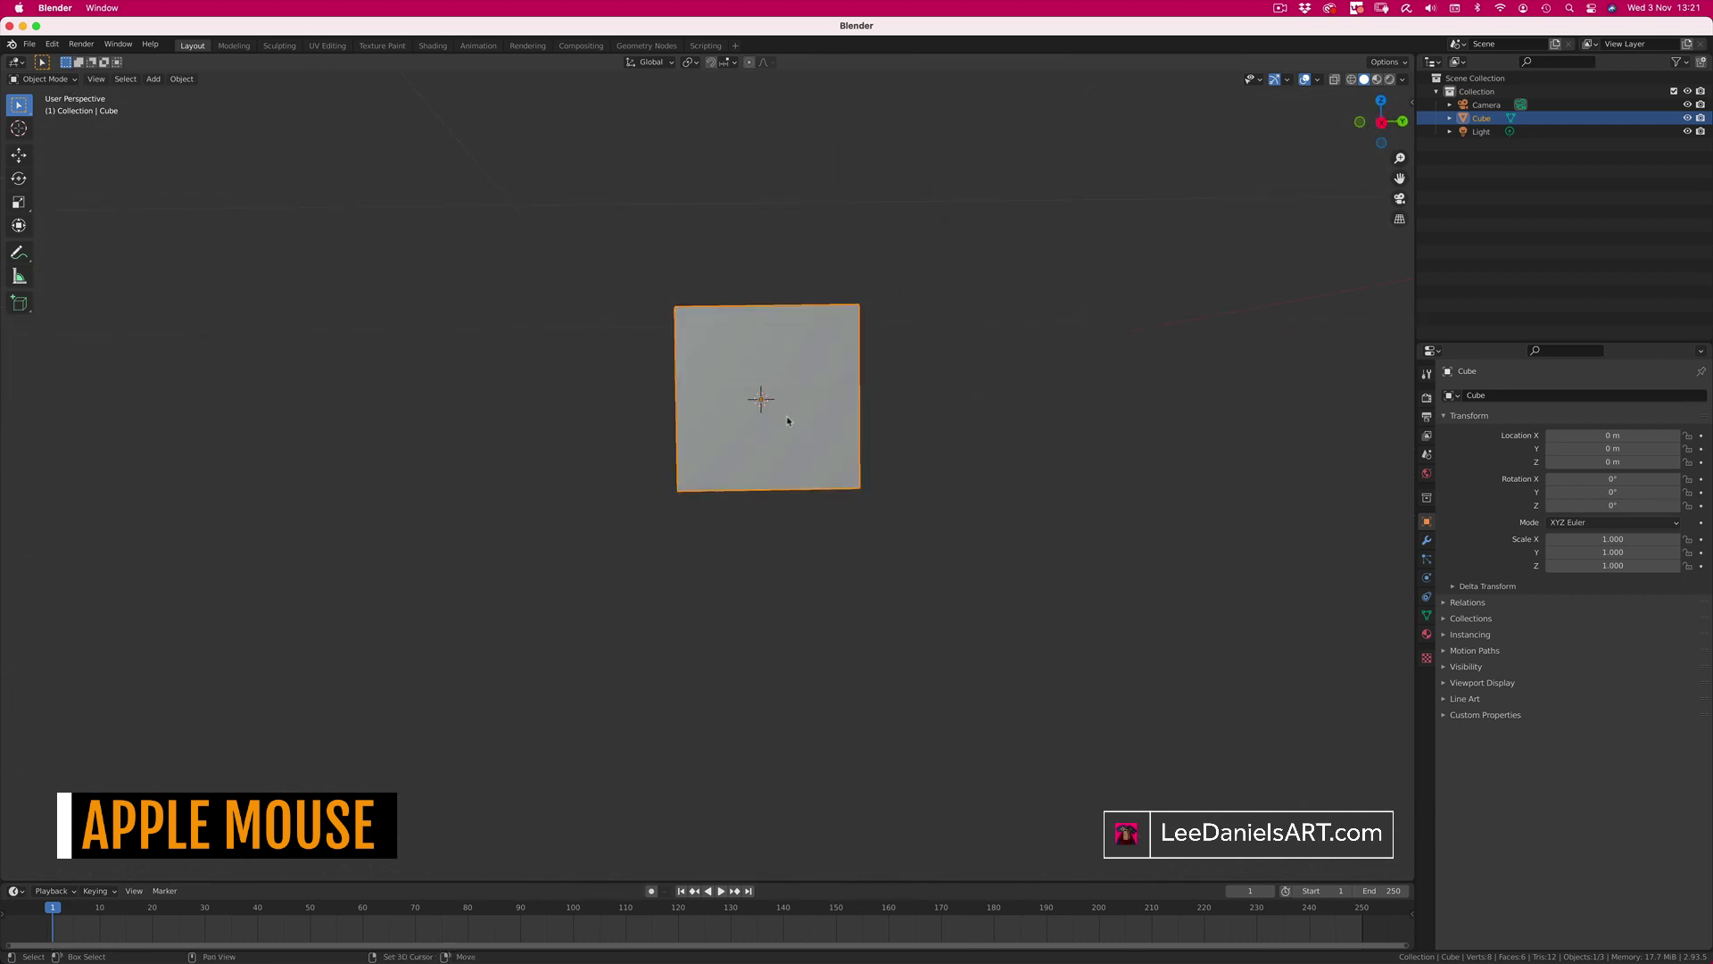
shift+scroll(785, 423, right, 4)
shift+scroll(779, 425, up, 5)
shift+scroll(777, 424, down, 5)
shift+scroll(714, 430, left, 10)
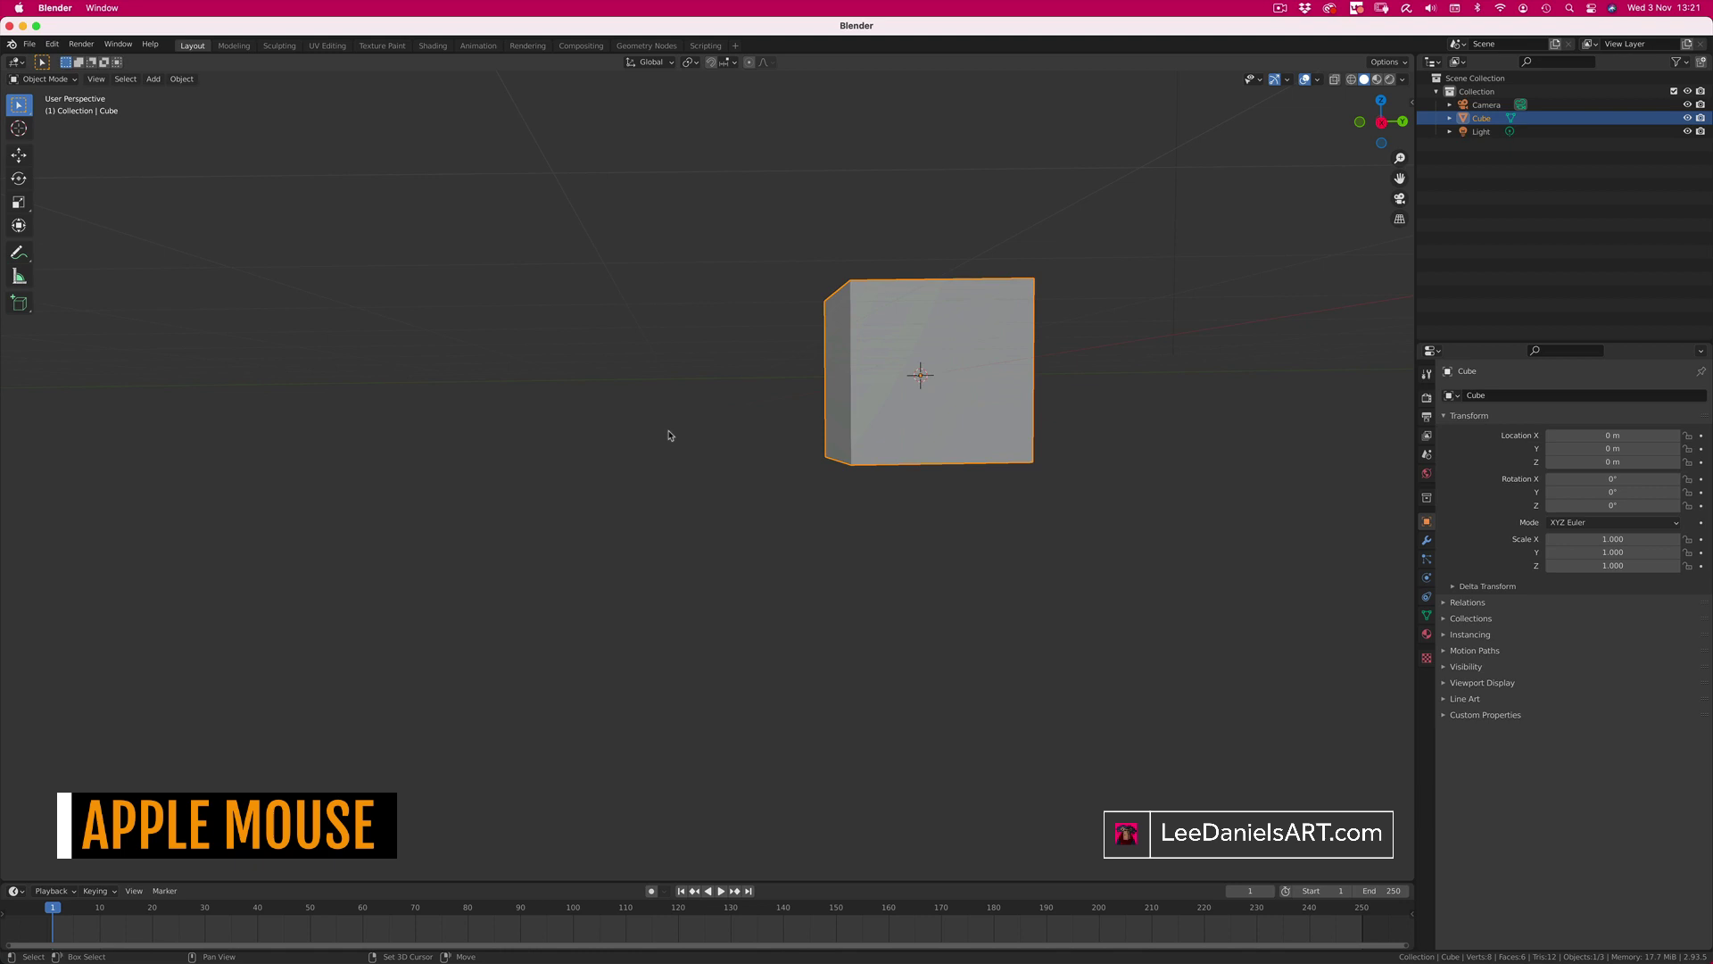
scroll(671, 436, right, 10)
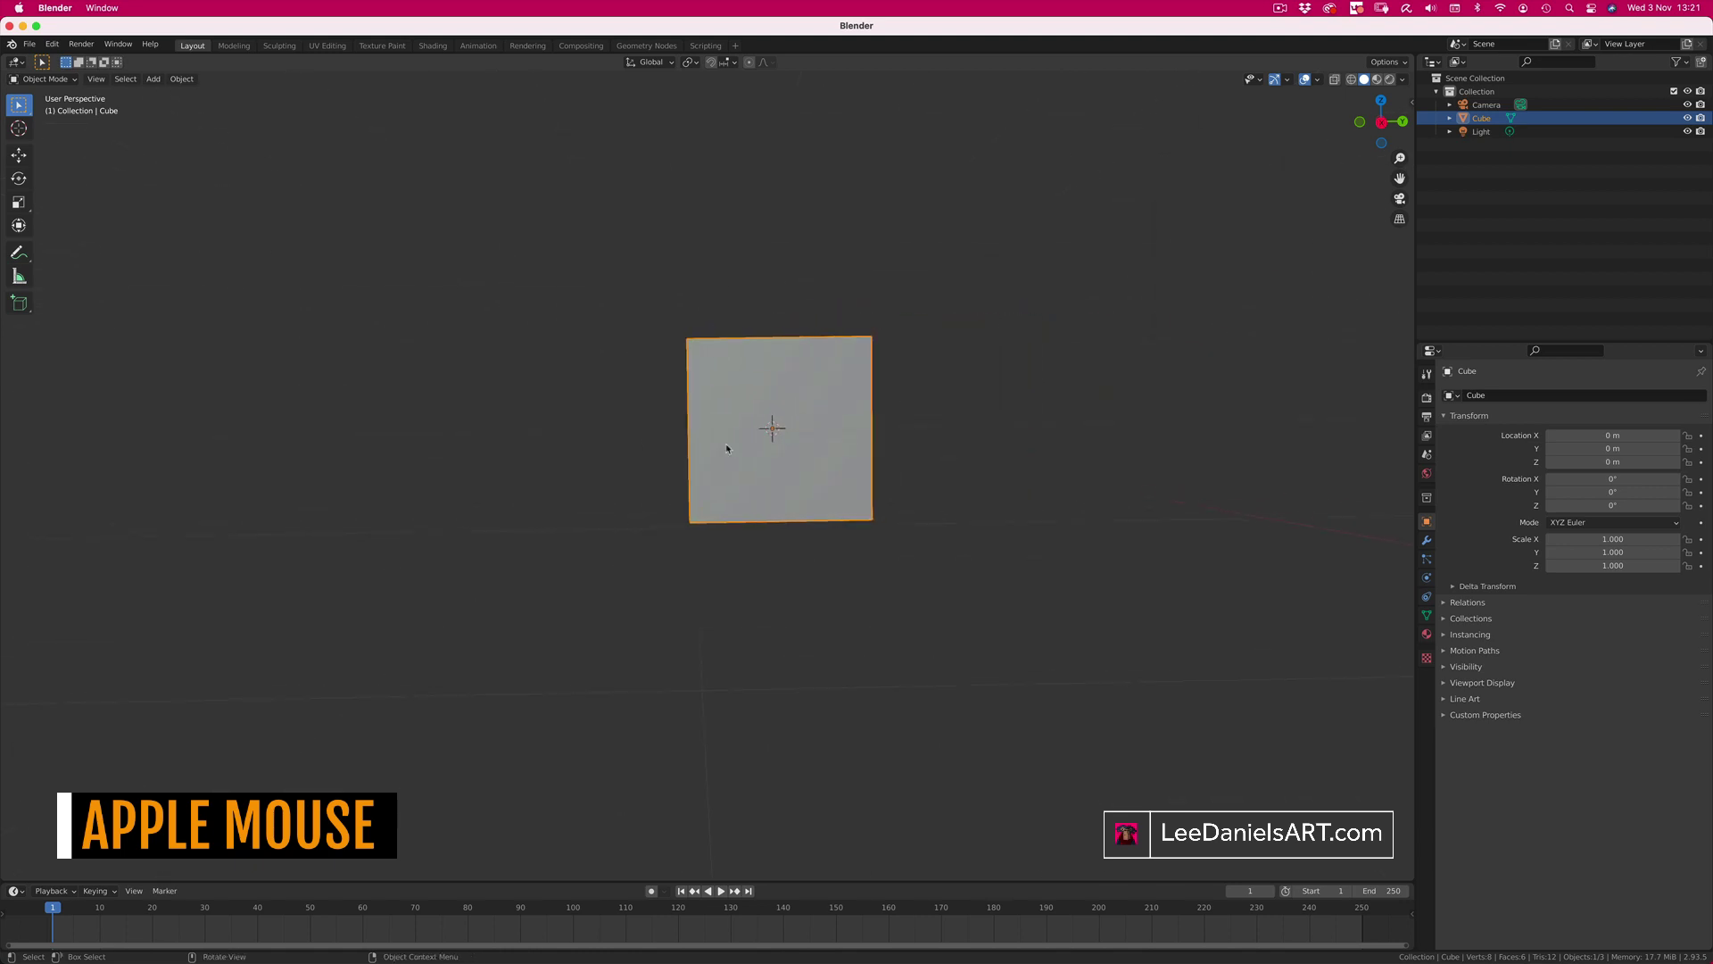
scroll(749, 443, up, 6)
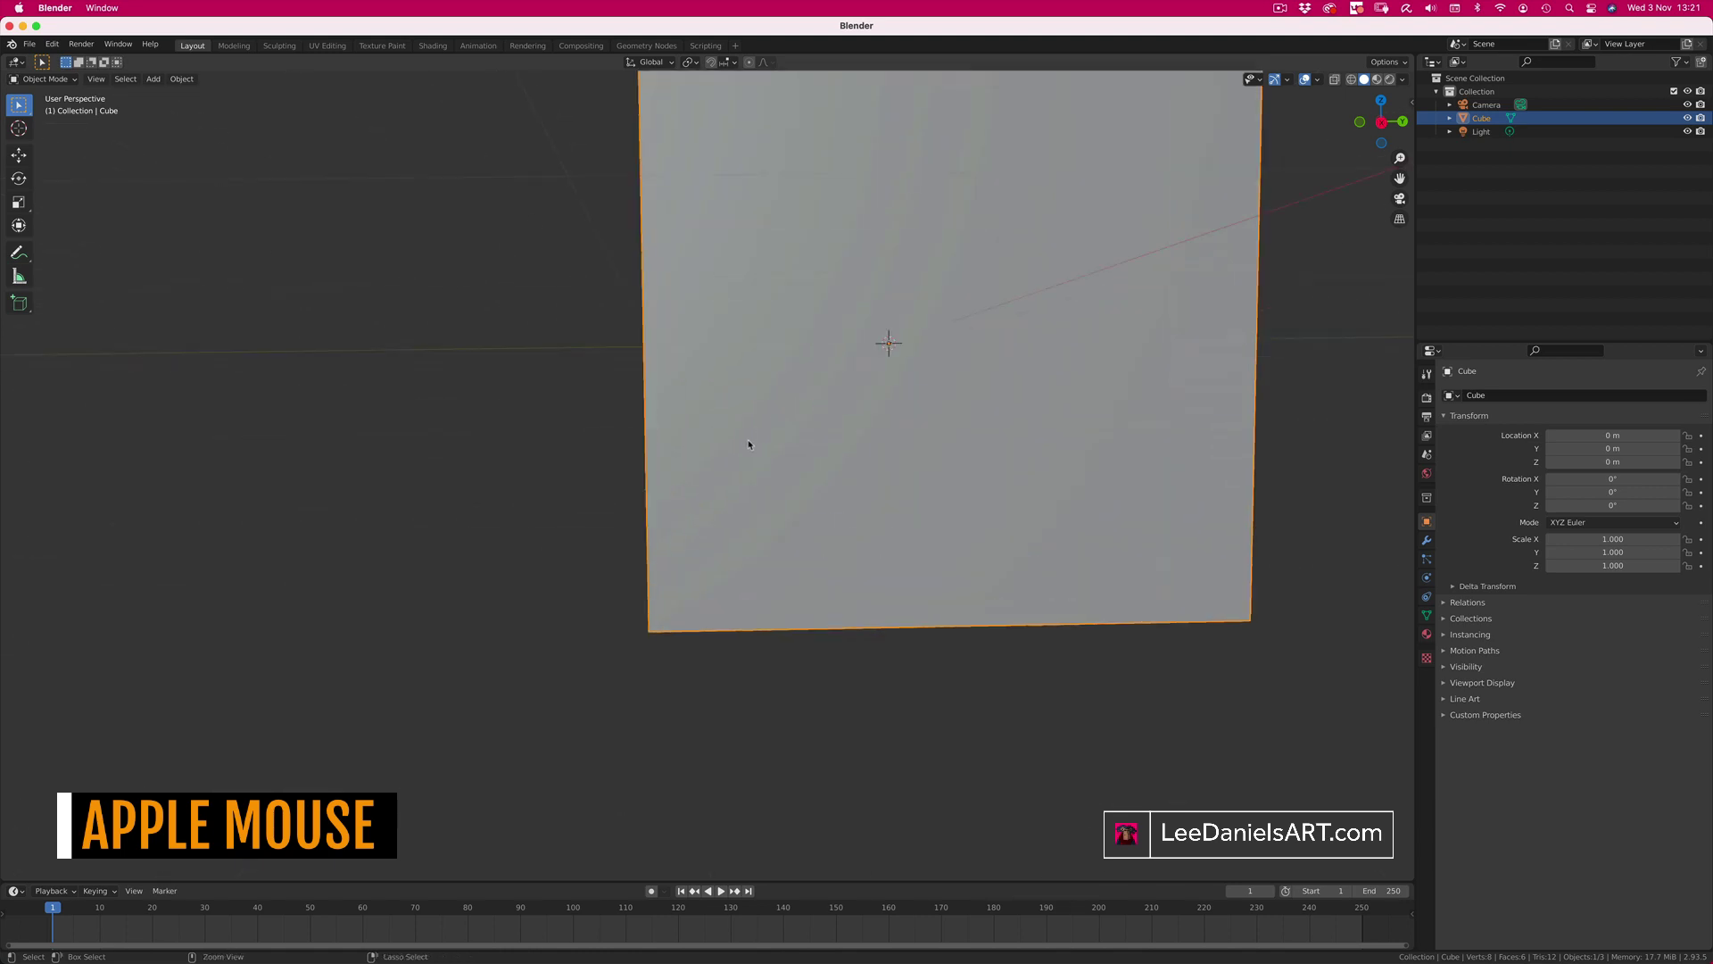
scroll(749, 443, down, 6)
scroll(748, 443, up, 6)
scroll(749, 444, down, 4)
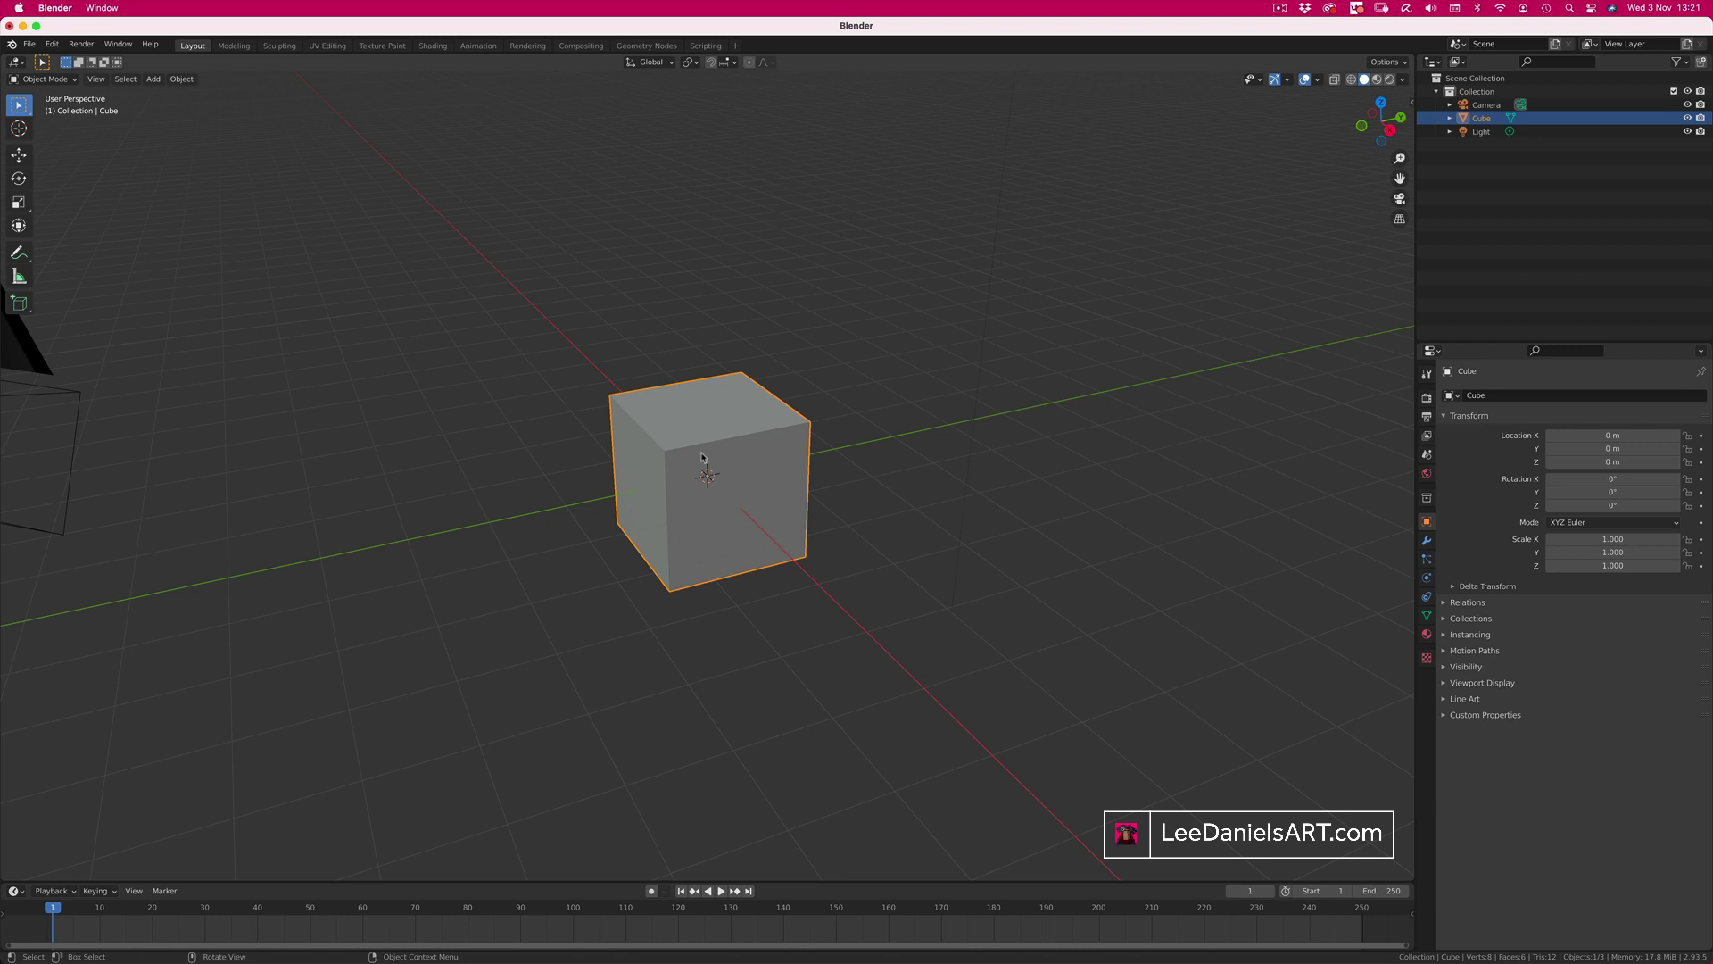
Step: Try unconstrained move, rotate and scale transforms on the default cube, cancelling them
key(g)
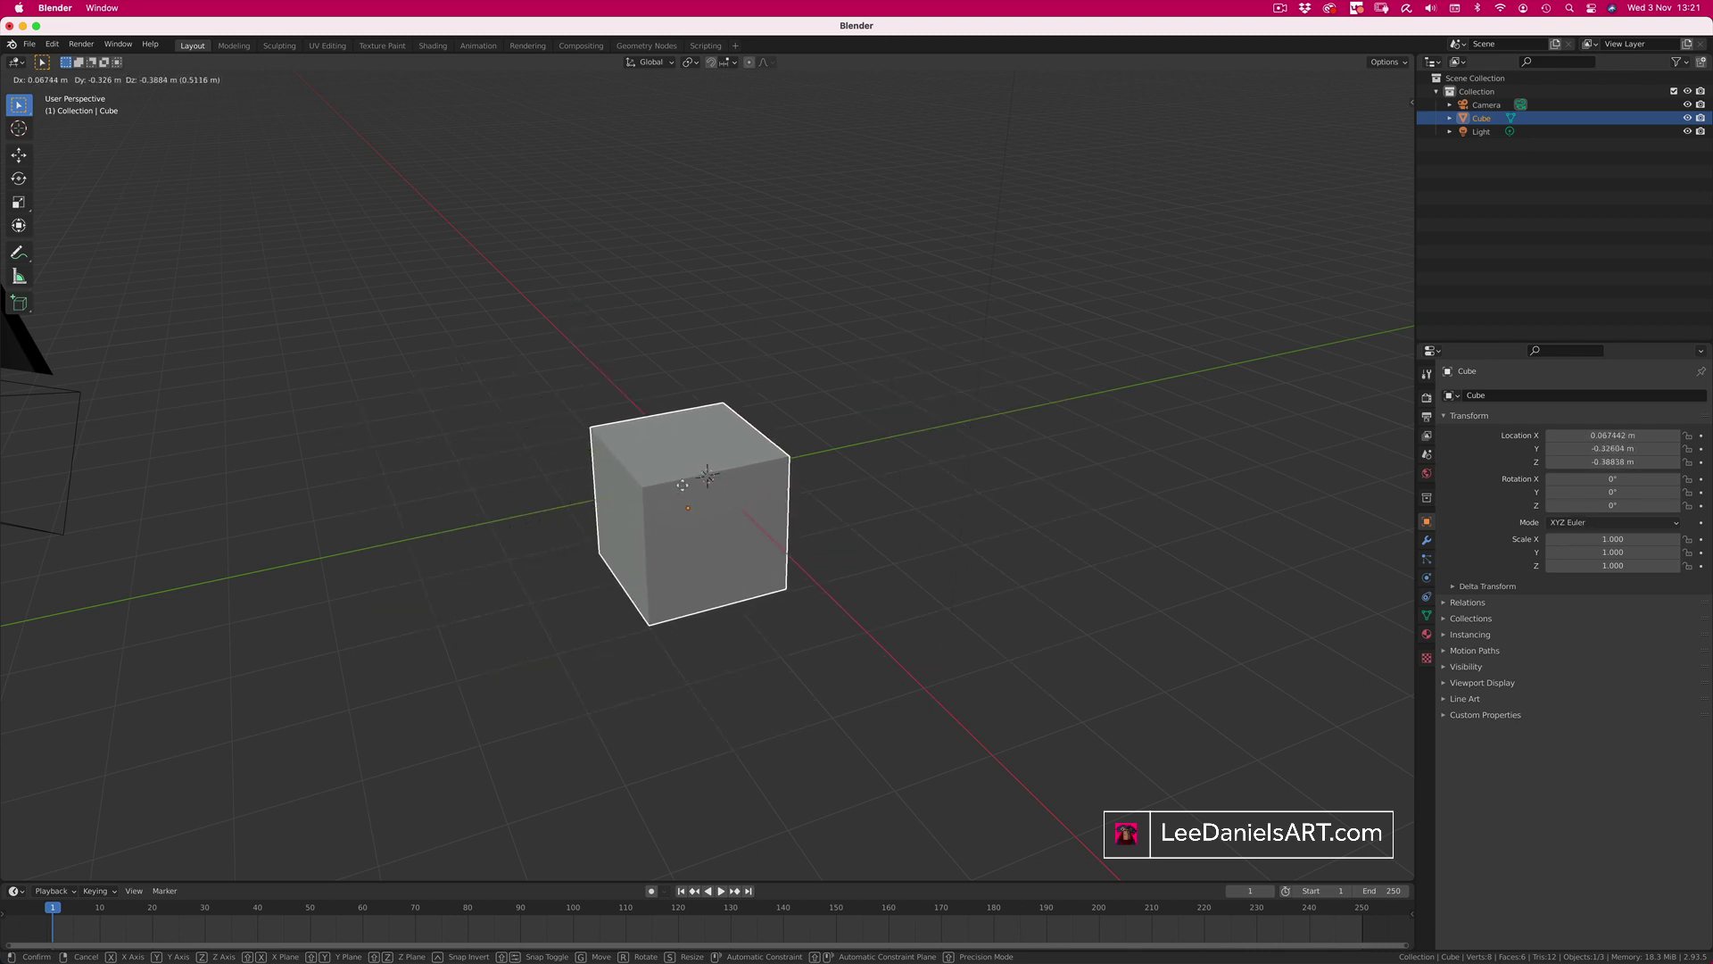
key(r)
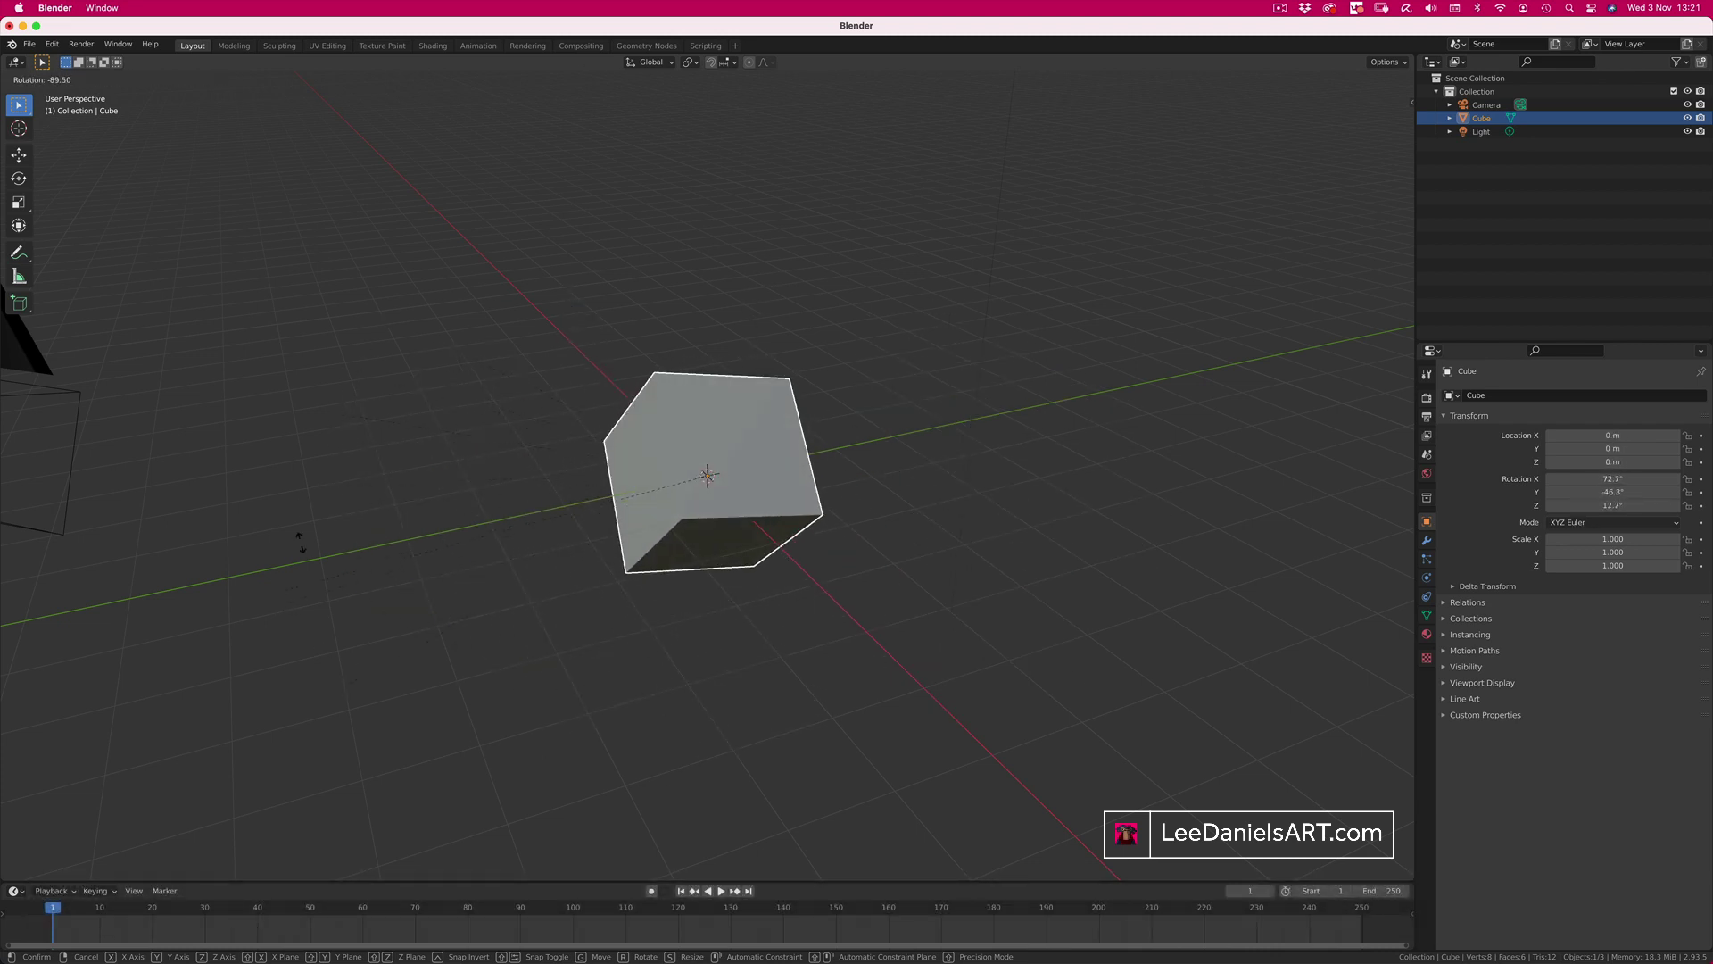
key(Escape)
key(s)
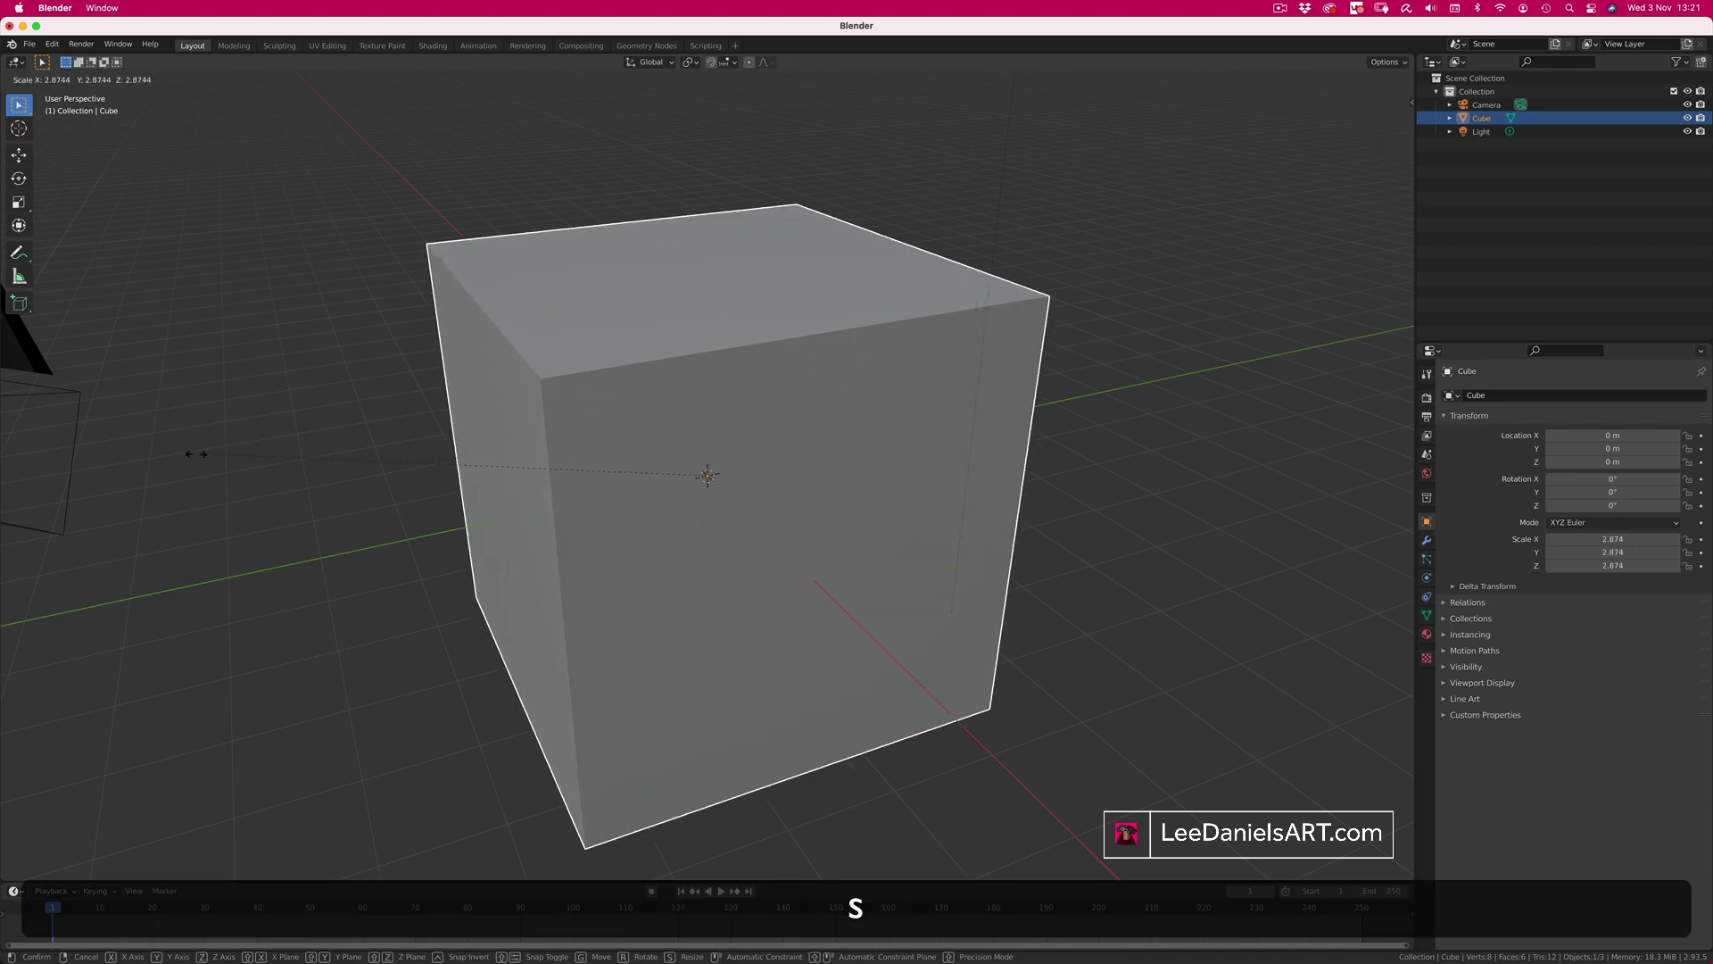
key(Escape)
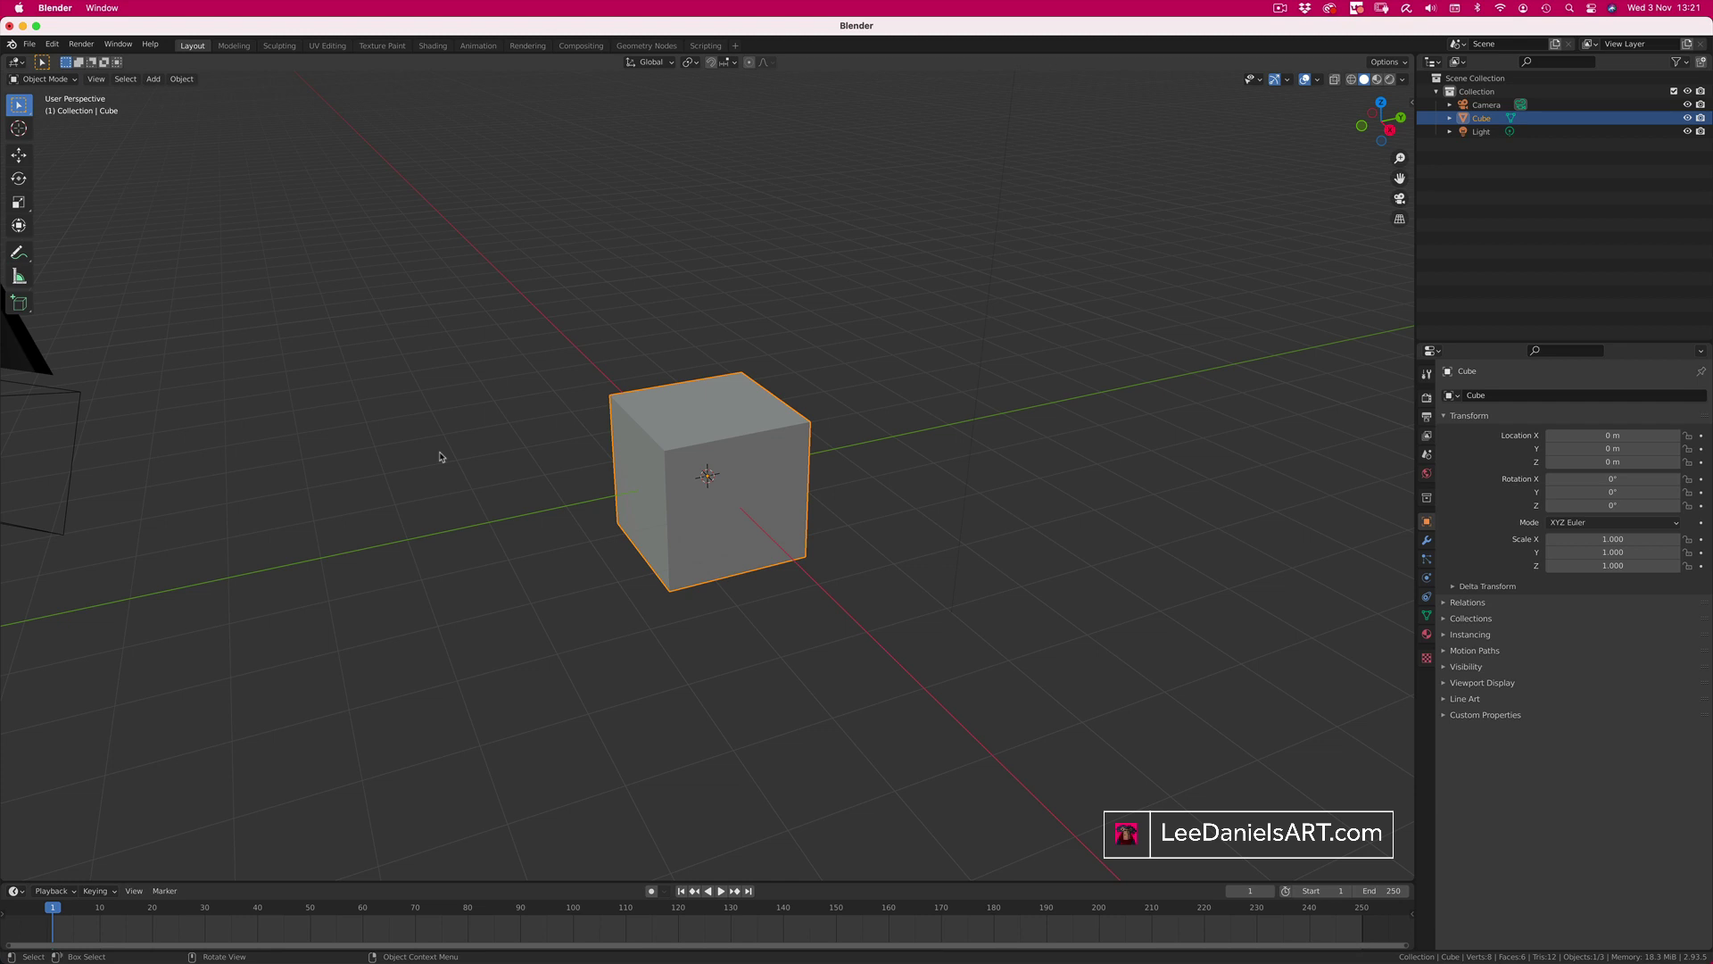
Step: Move the cube to about X -2 m, Y -5.08 m, Z -0.44 m, undo it, and cancel a second free move
key(g)
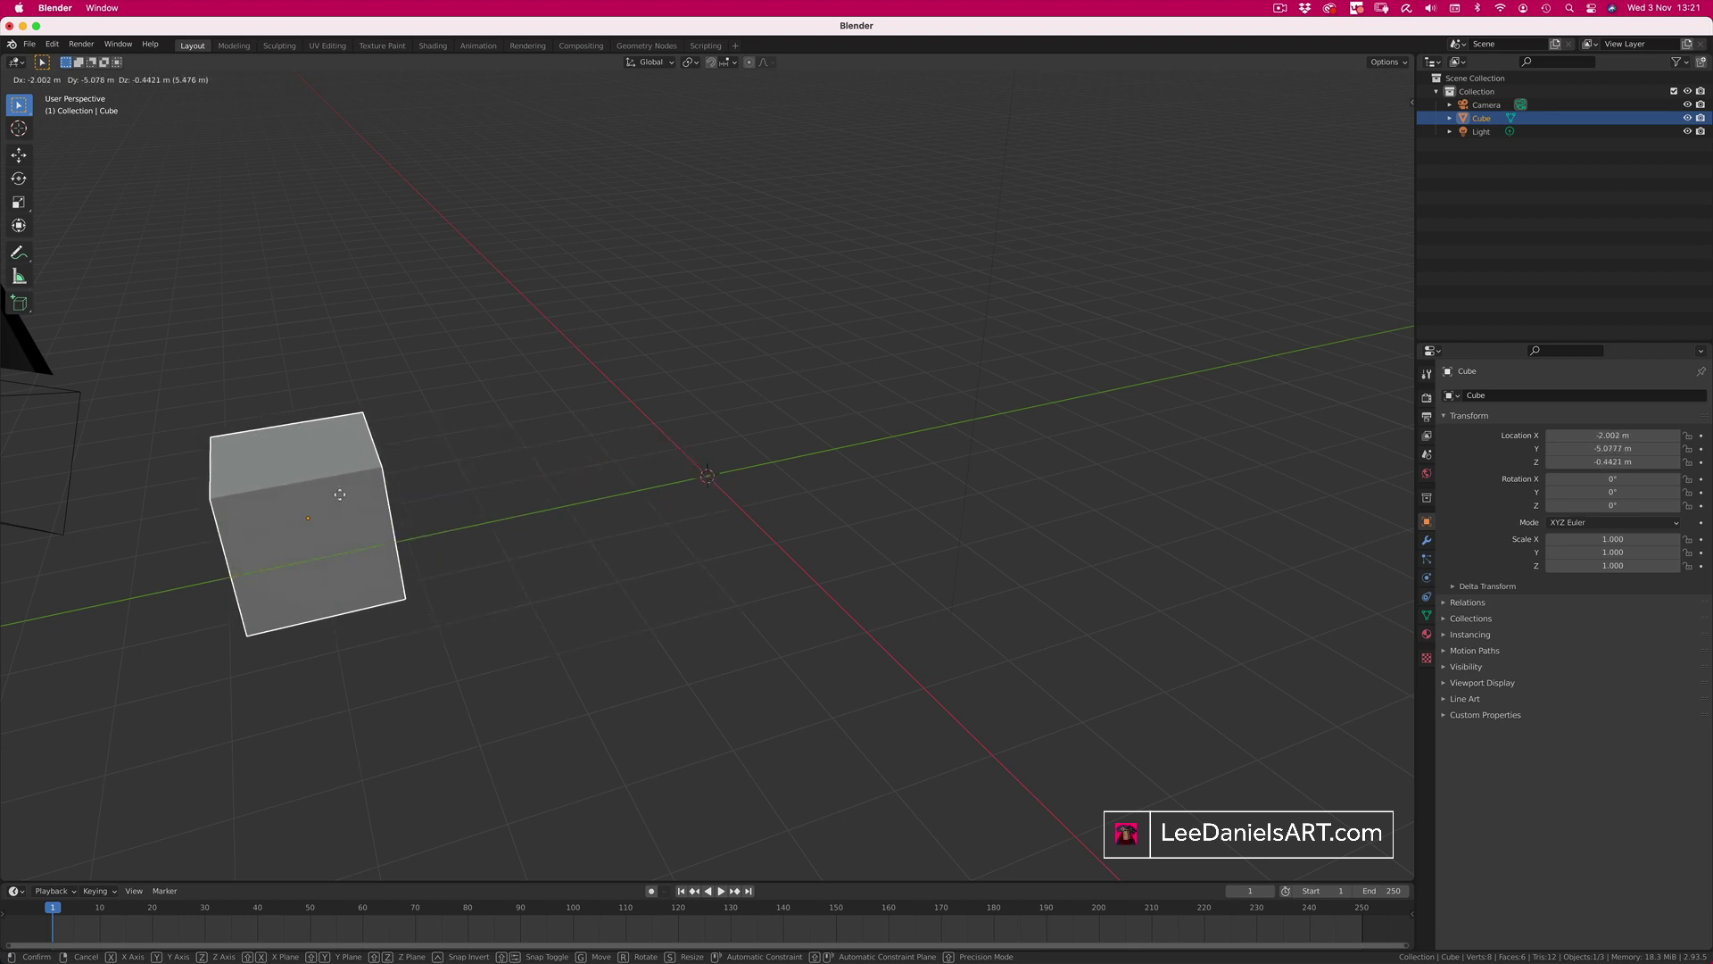
click(340, 494)
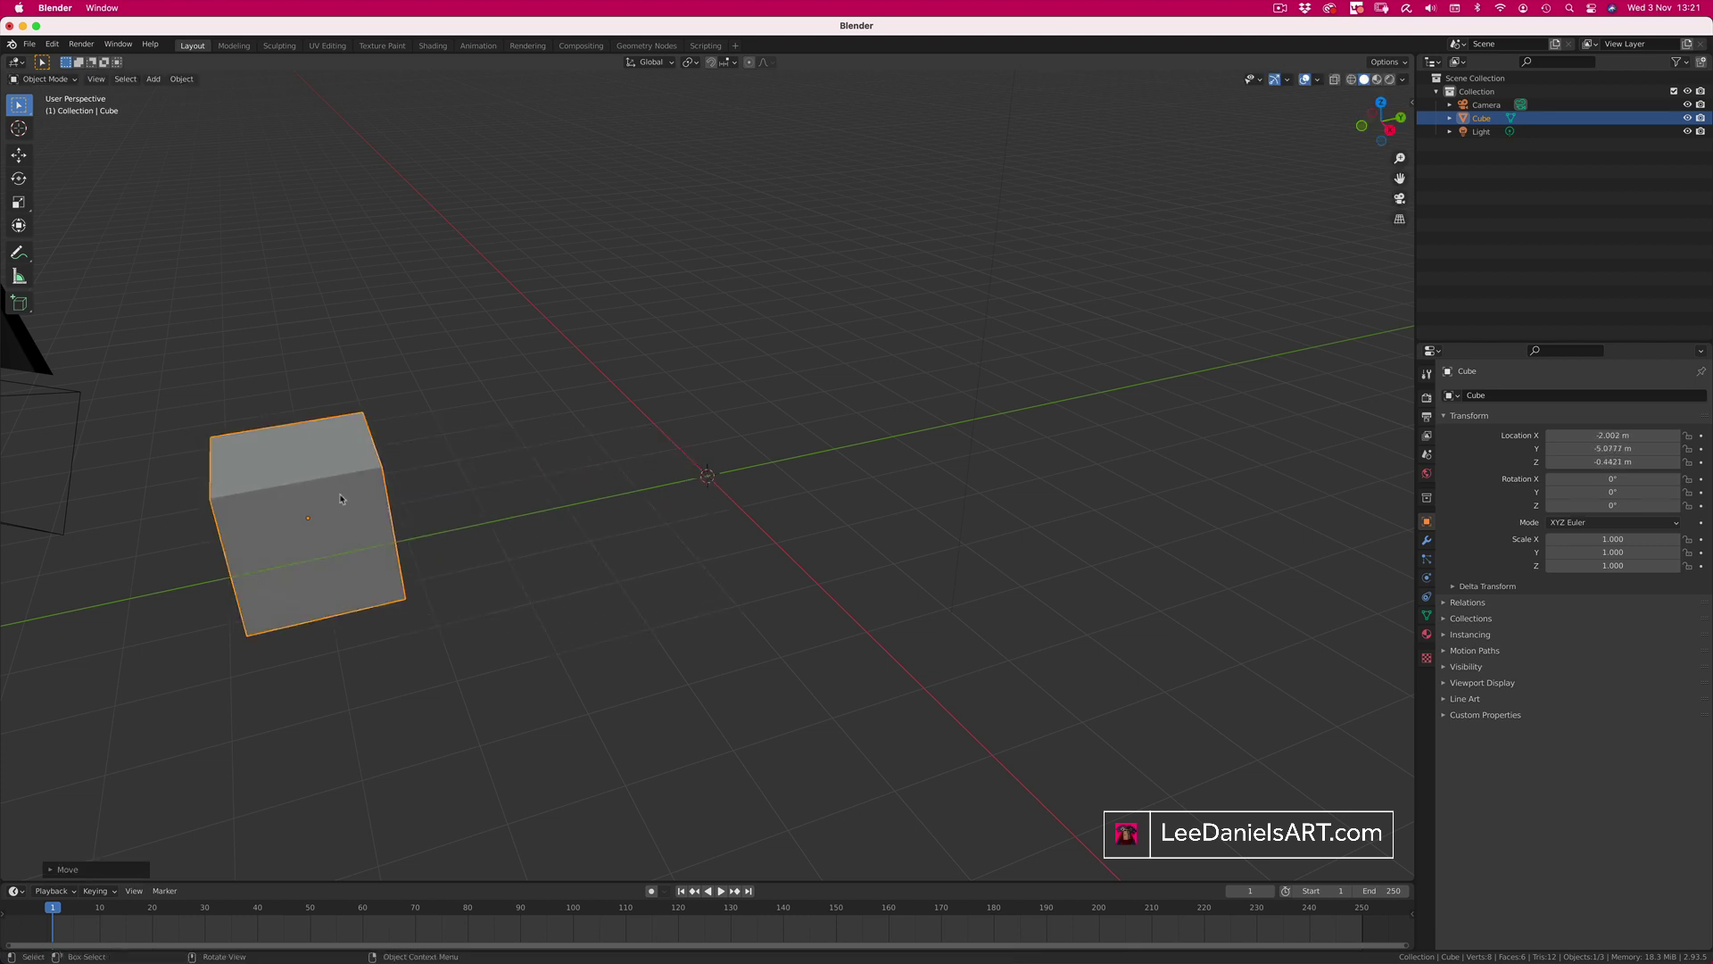
key(super+z)
key(g)
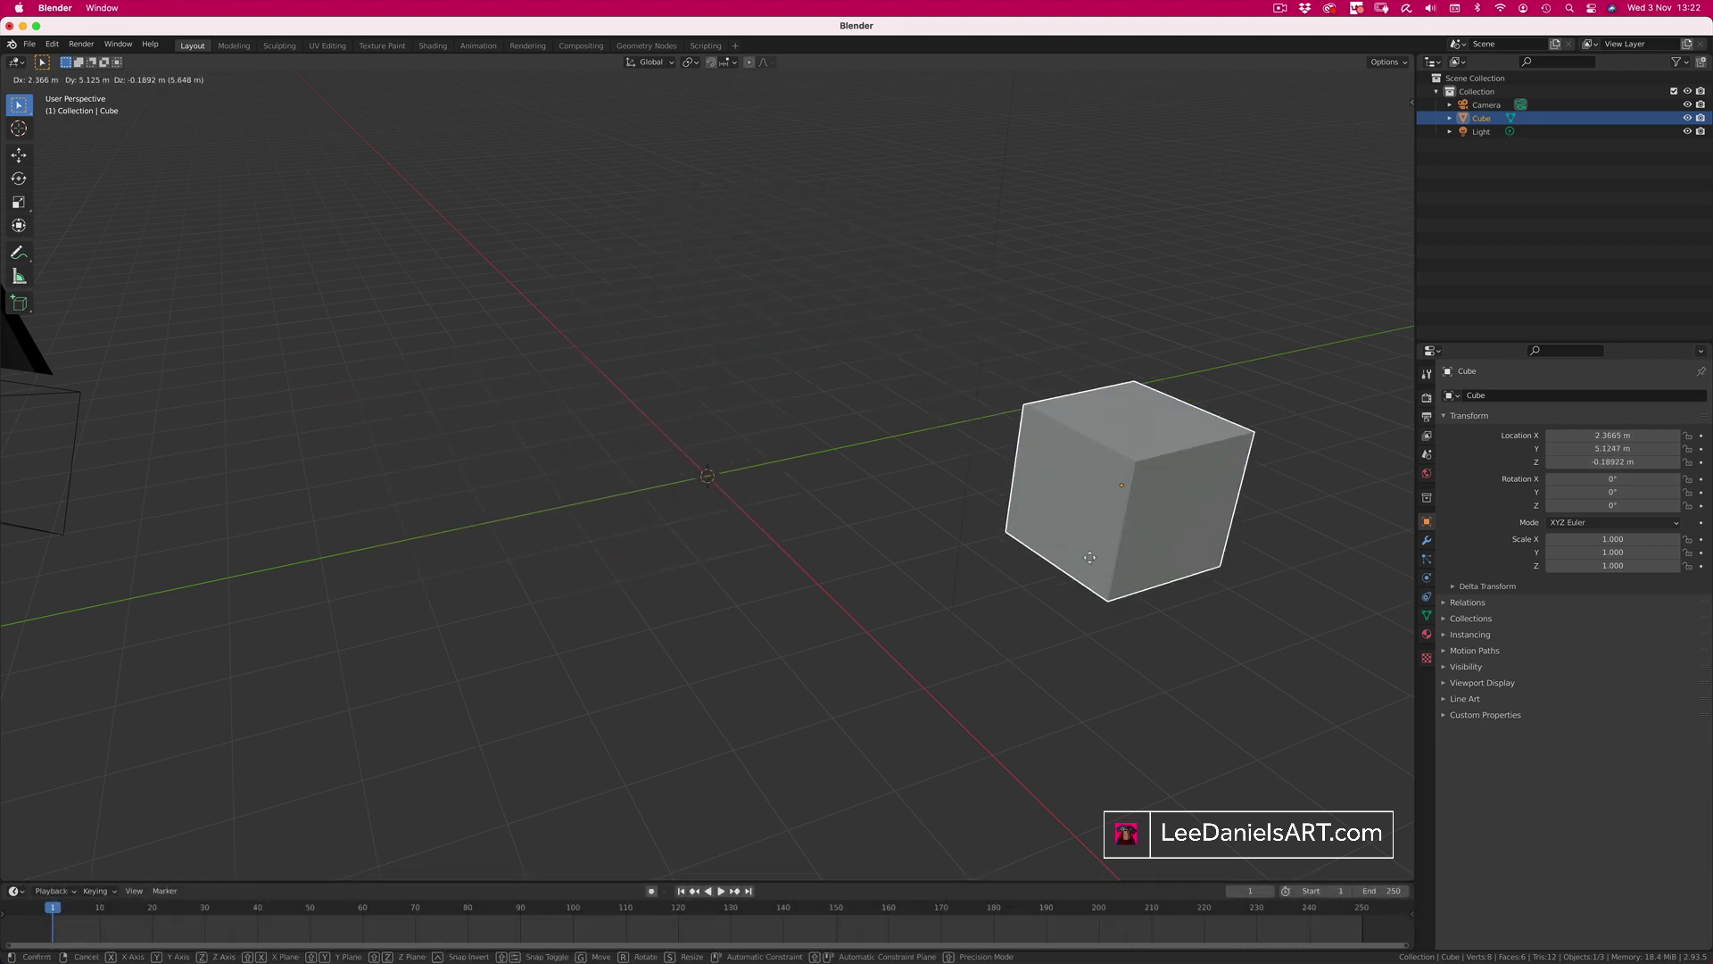
key(Escape)
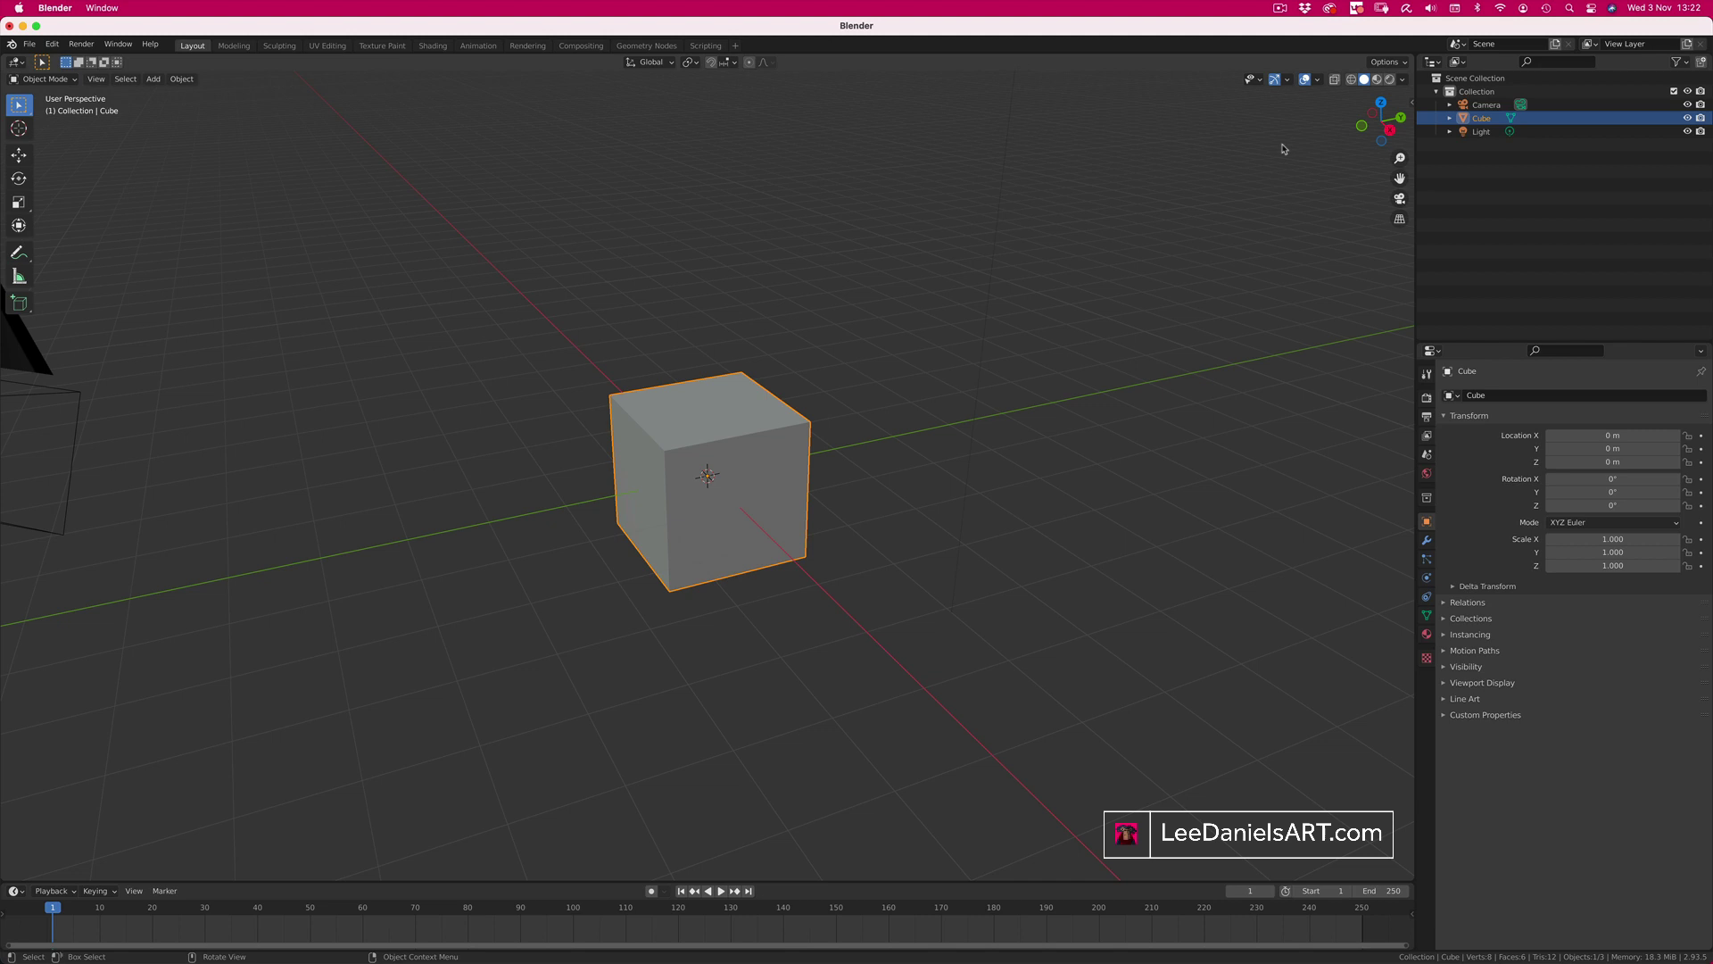
Step: Turn on the Z axis guide line in the viewport overlays
click(1316, 80)
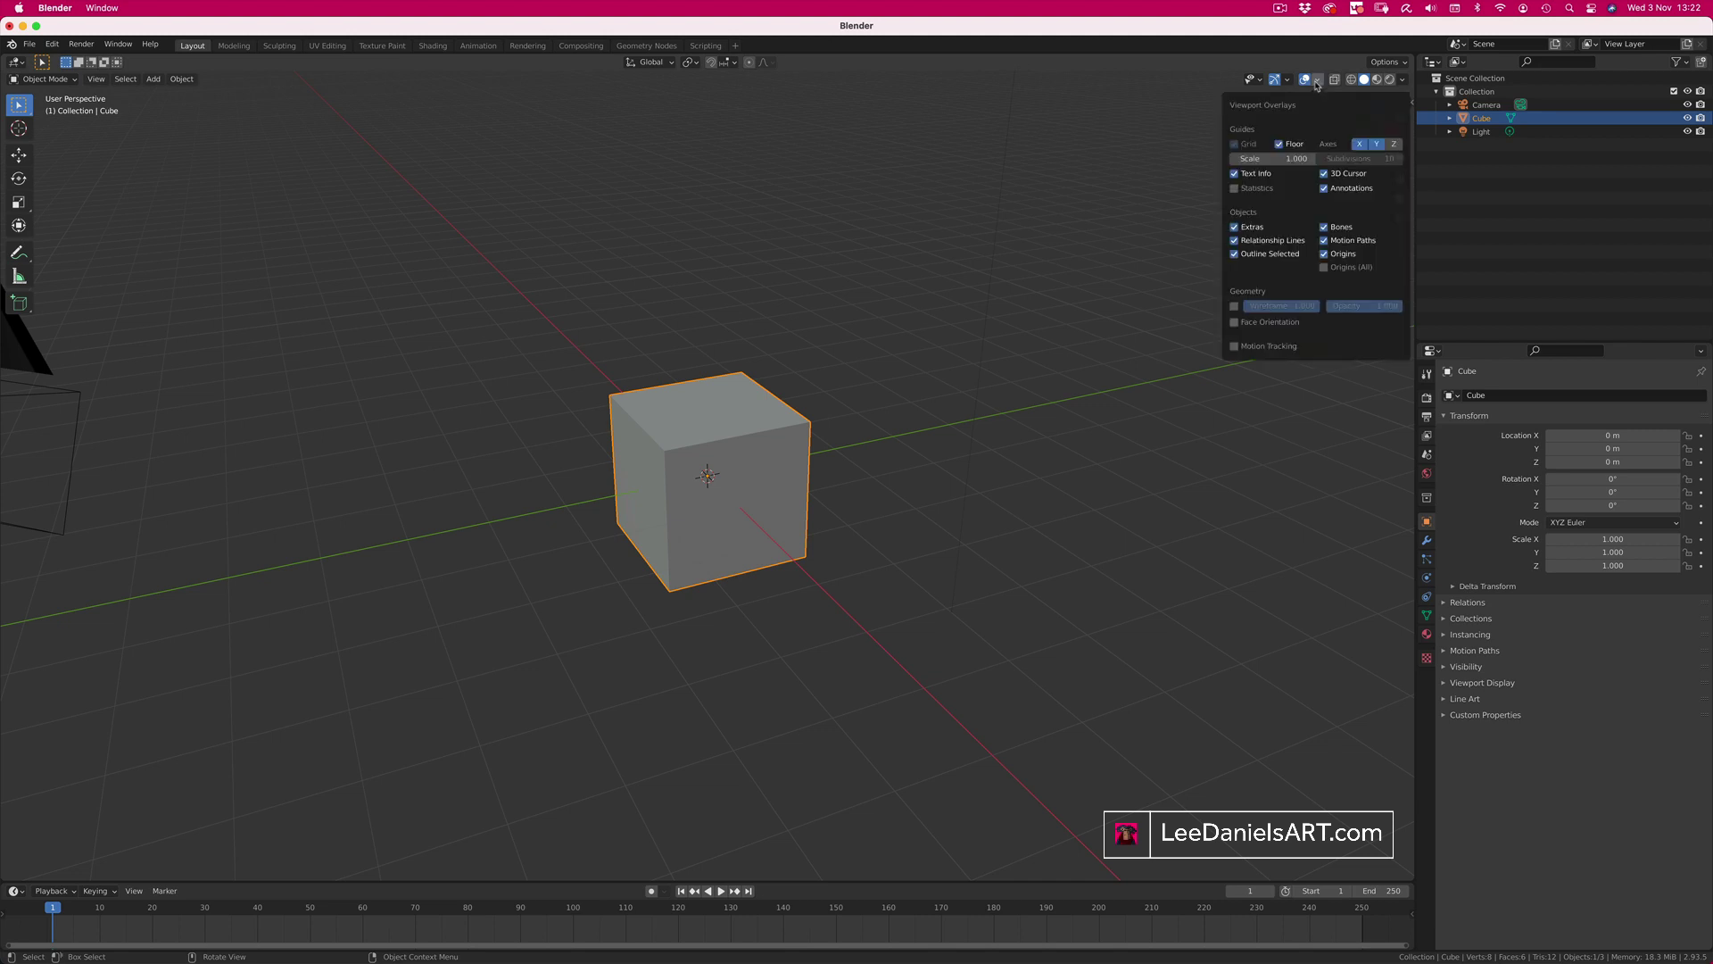
click(1396, 144)
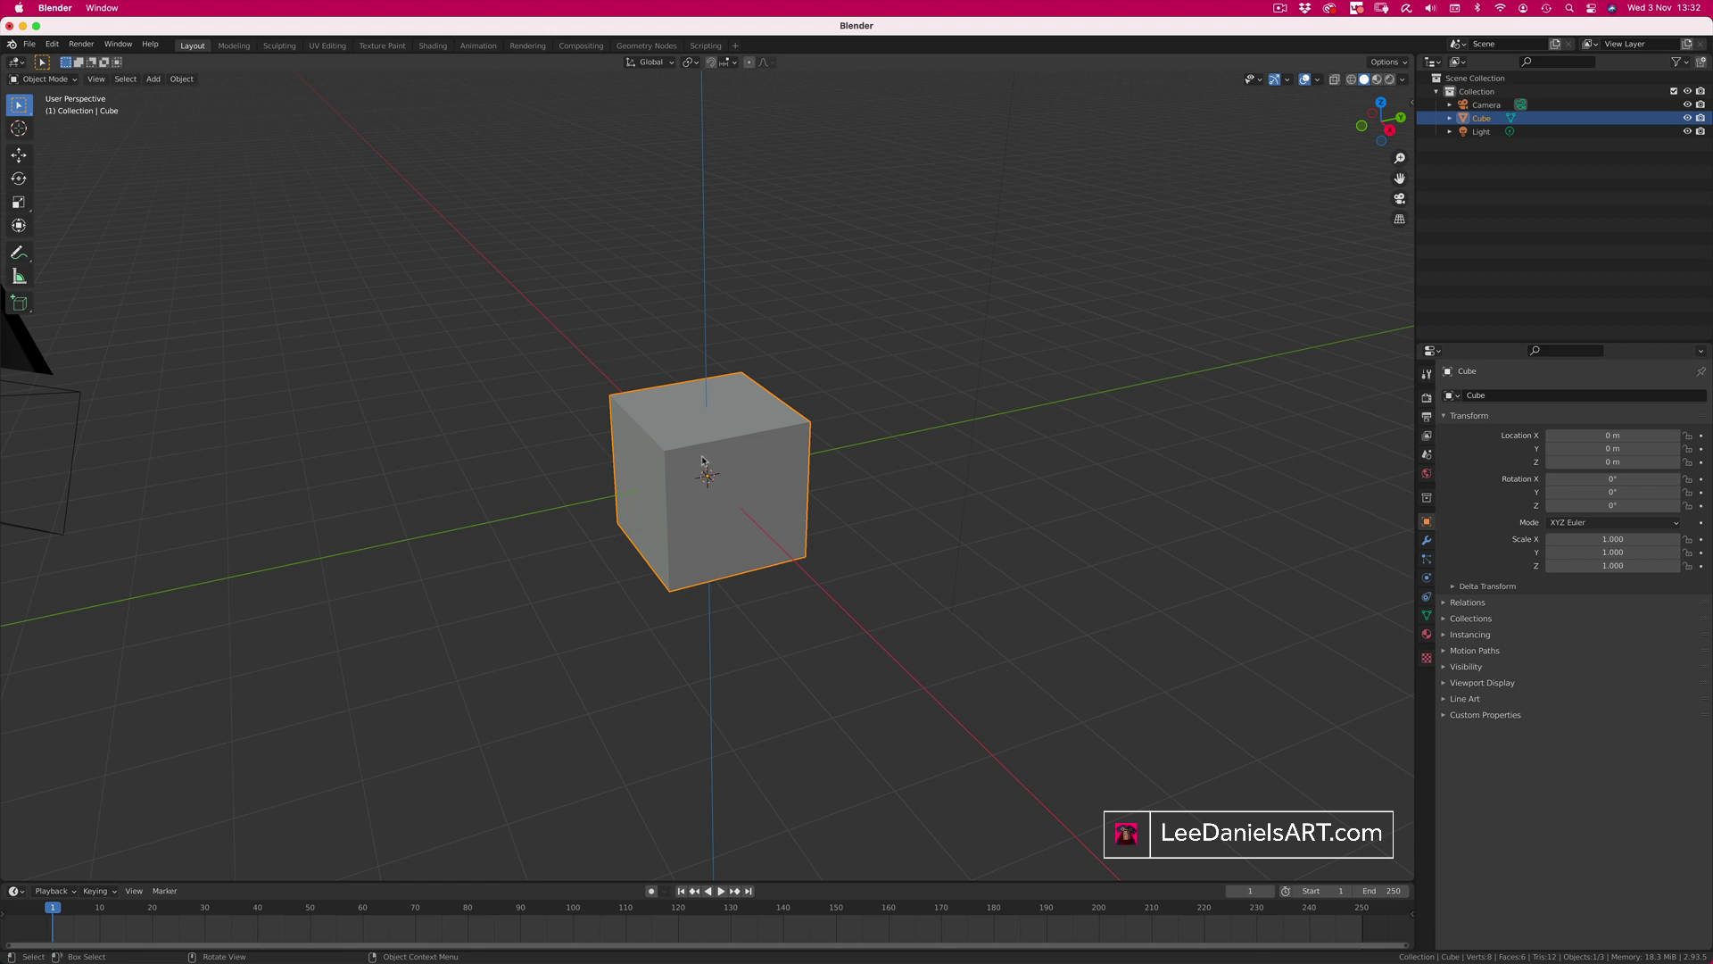
Step: Try moving the cube along the global X, Y and Z axes one after another
key(g)
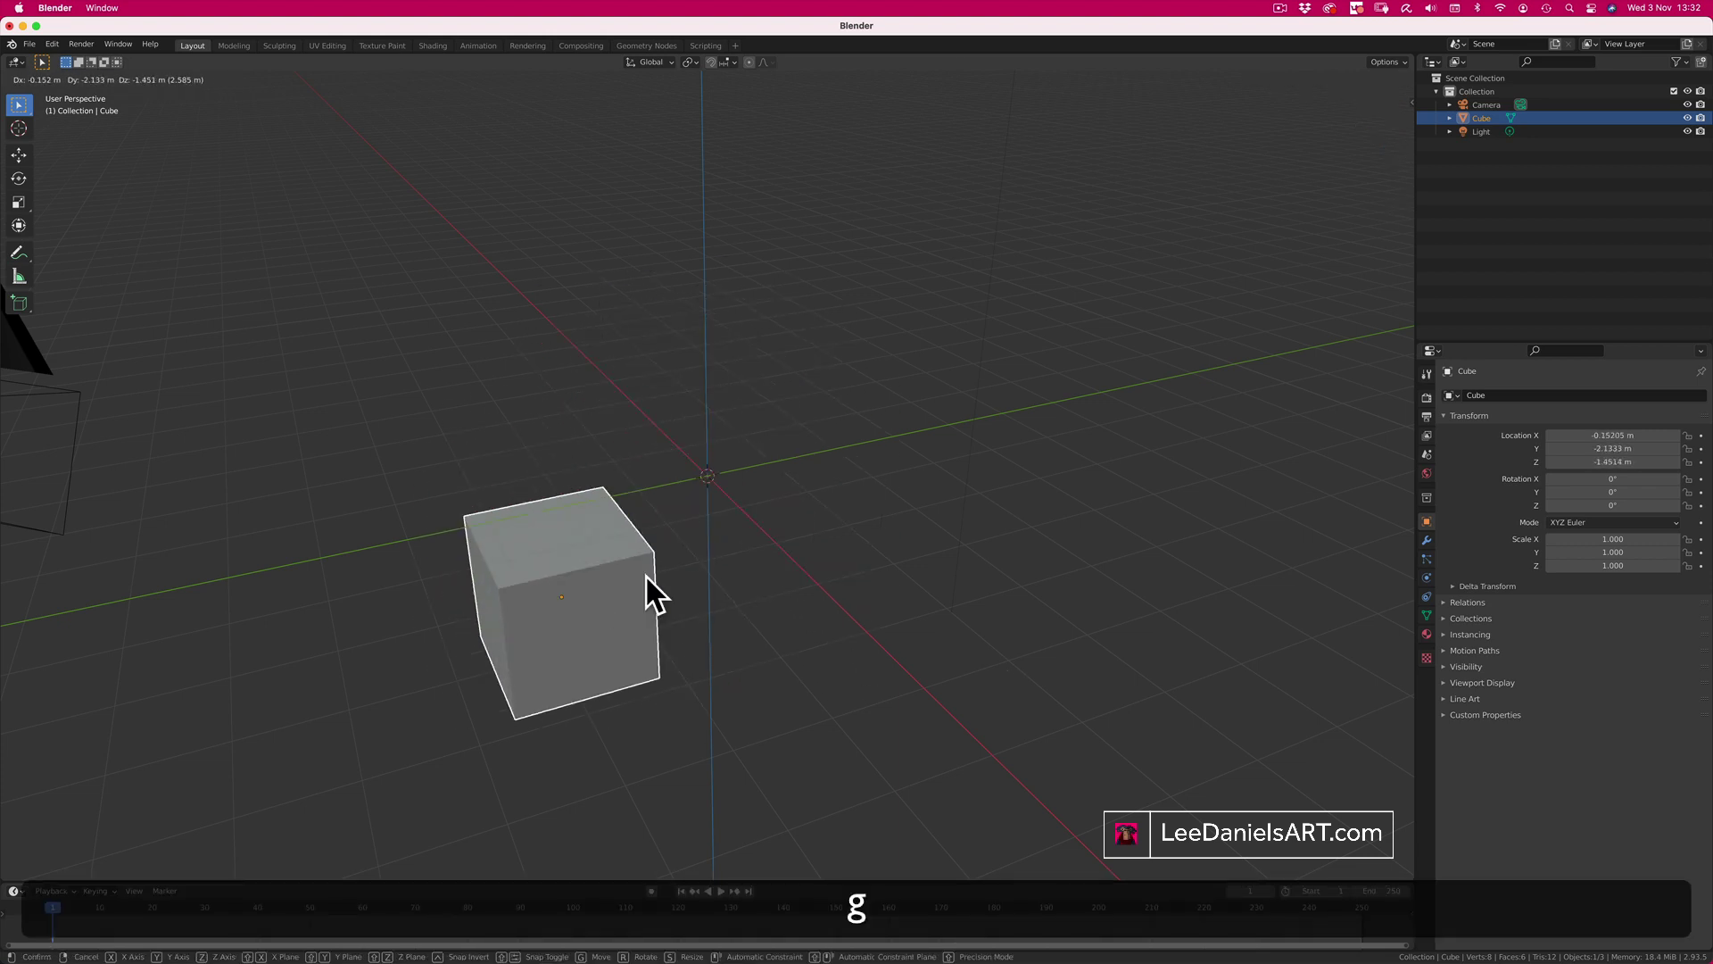
key(x)
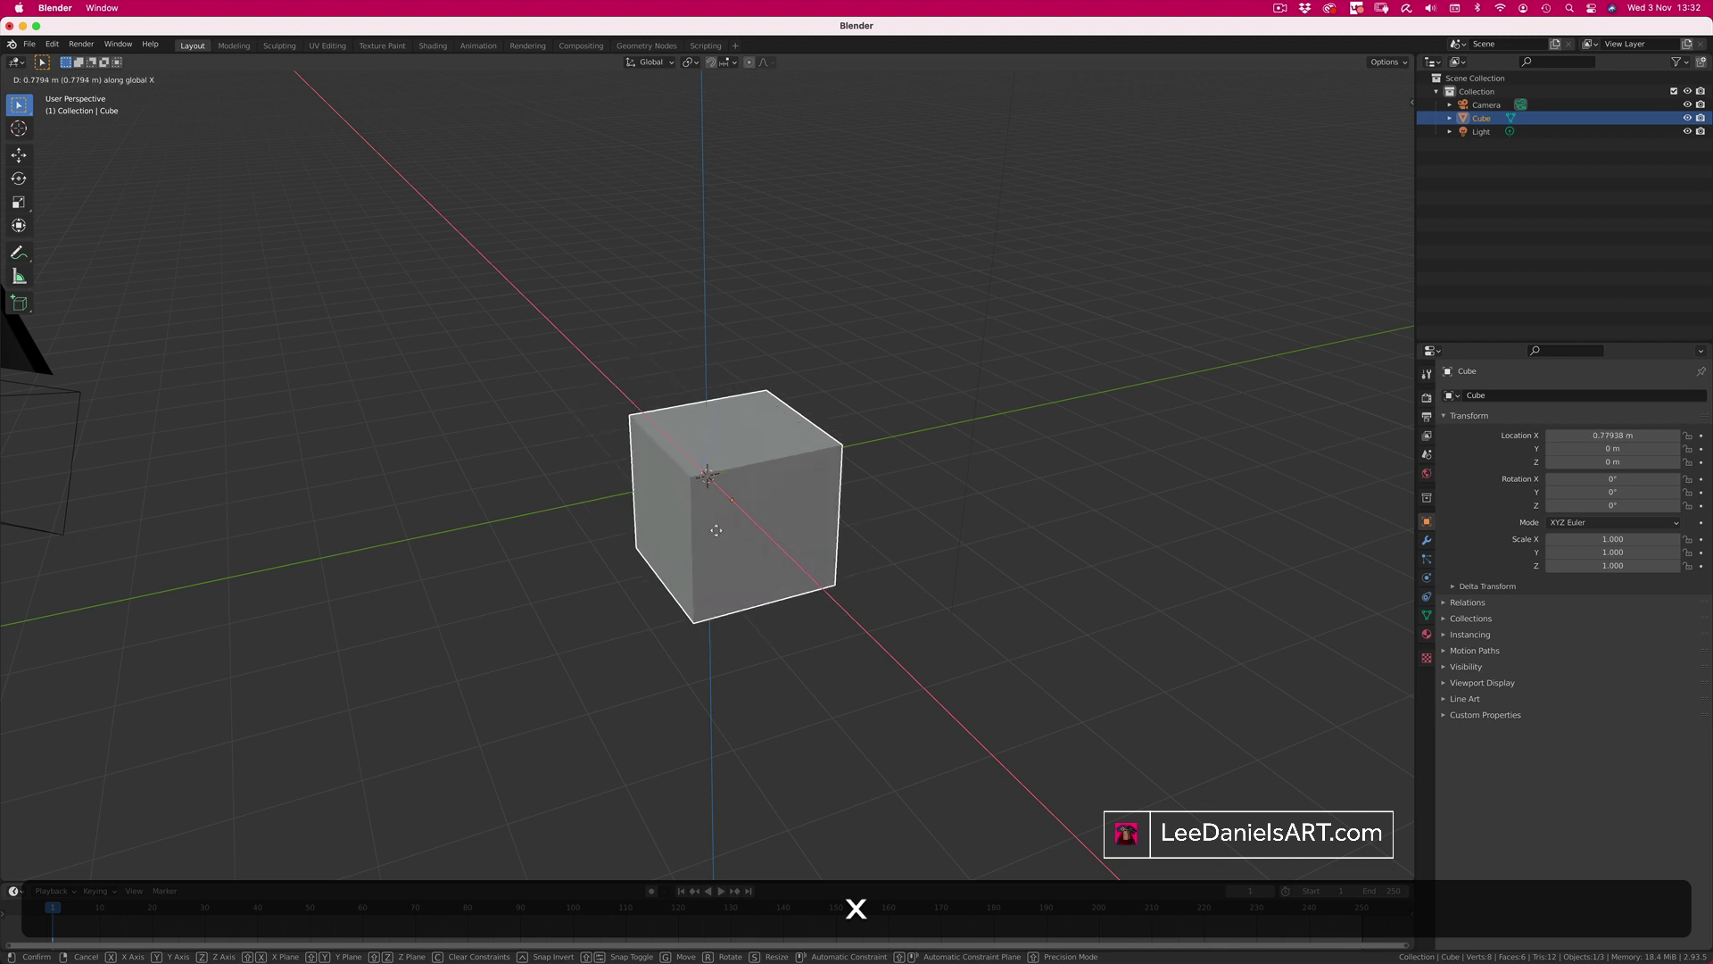
key(y)
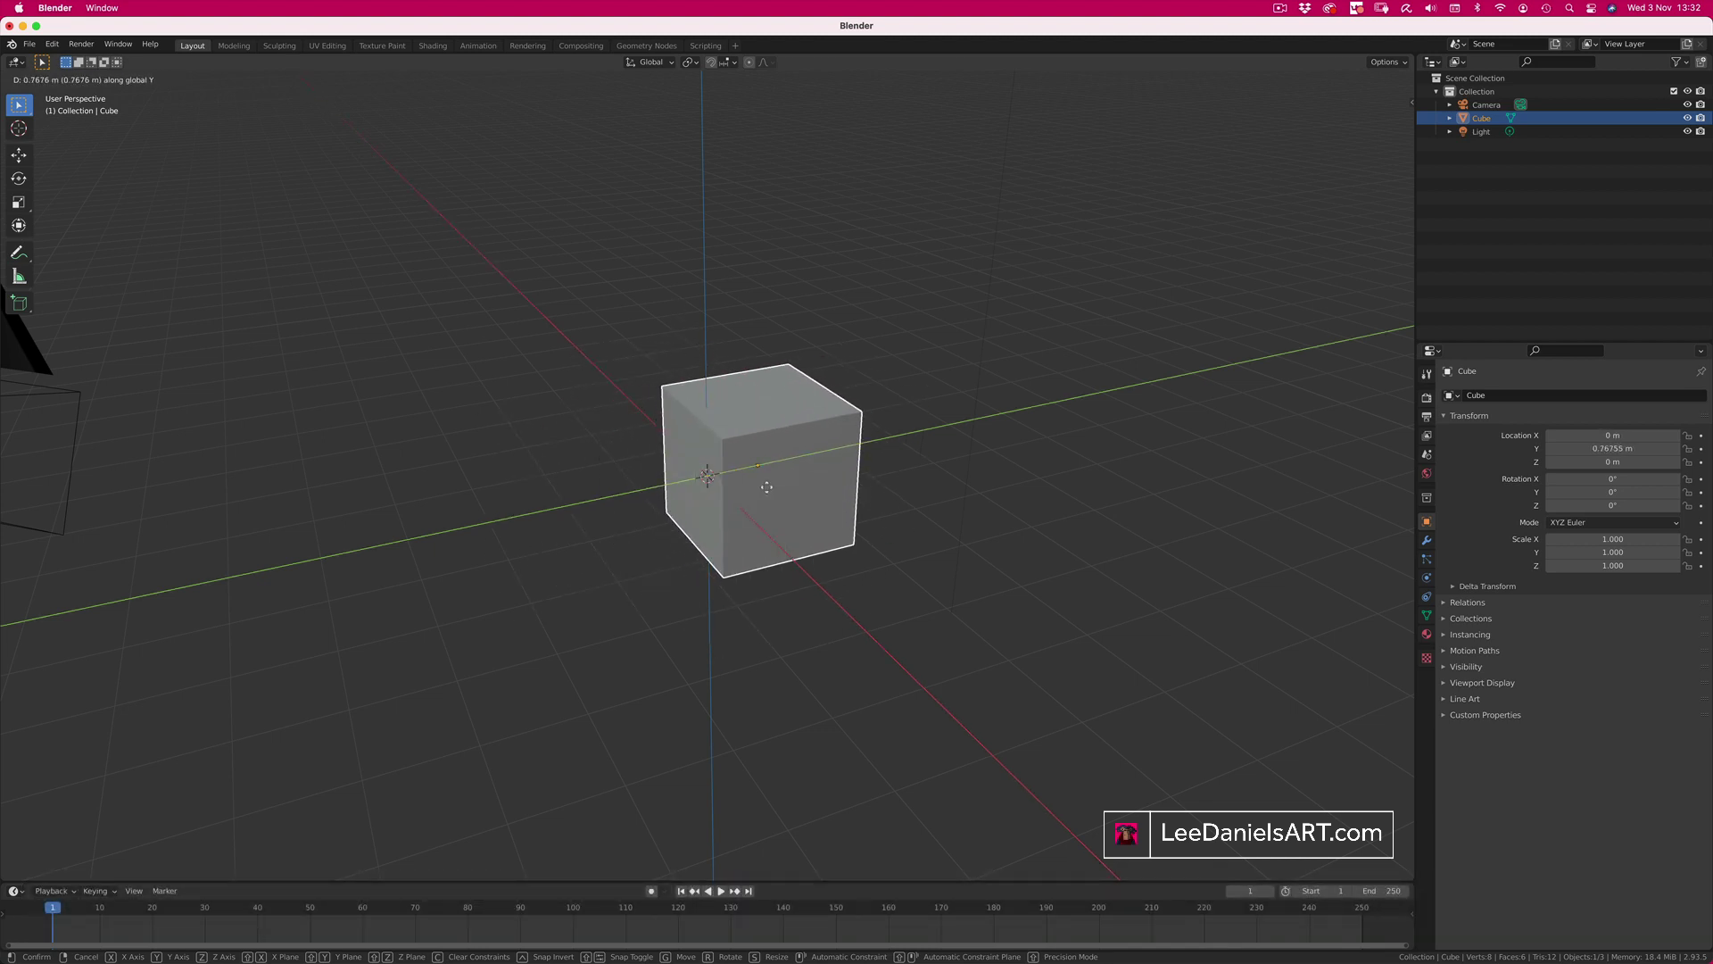
key(z)
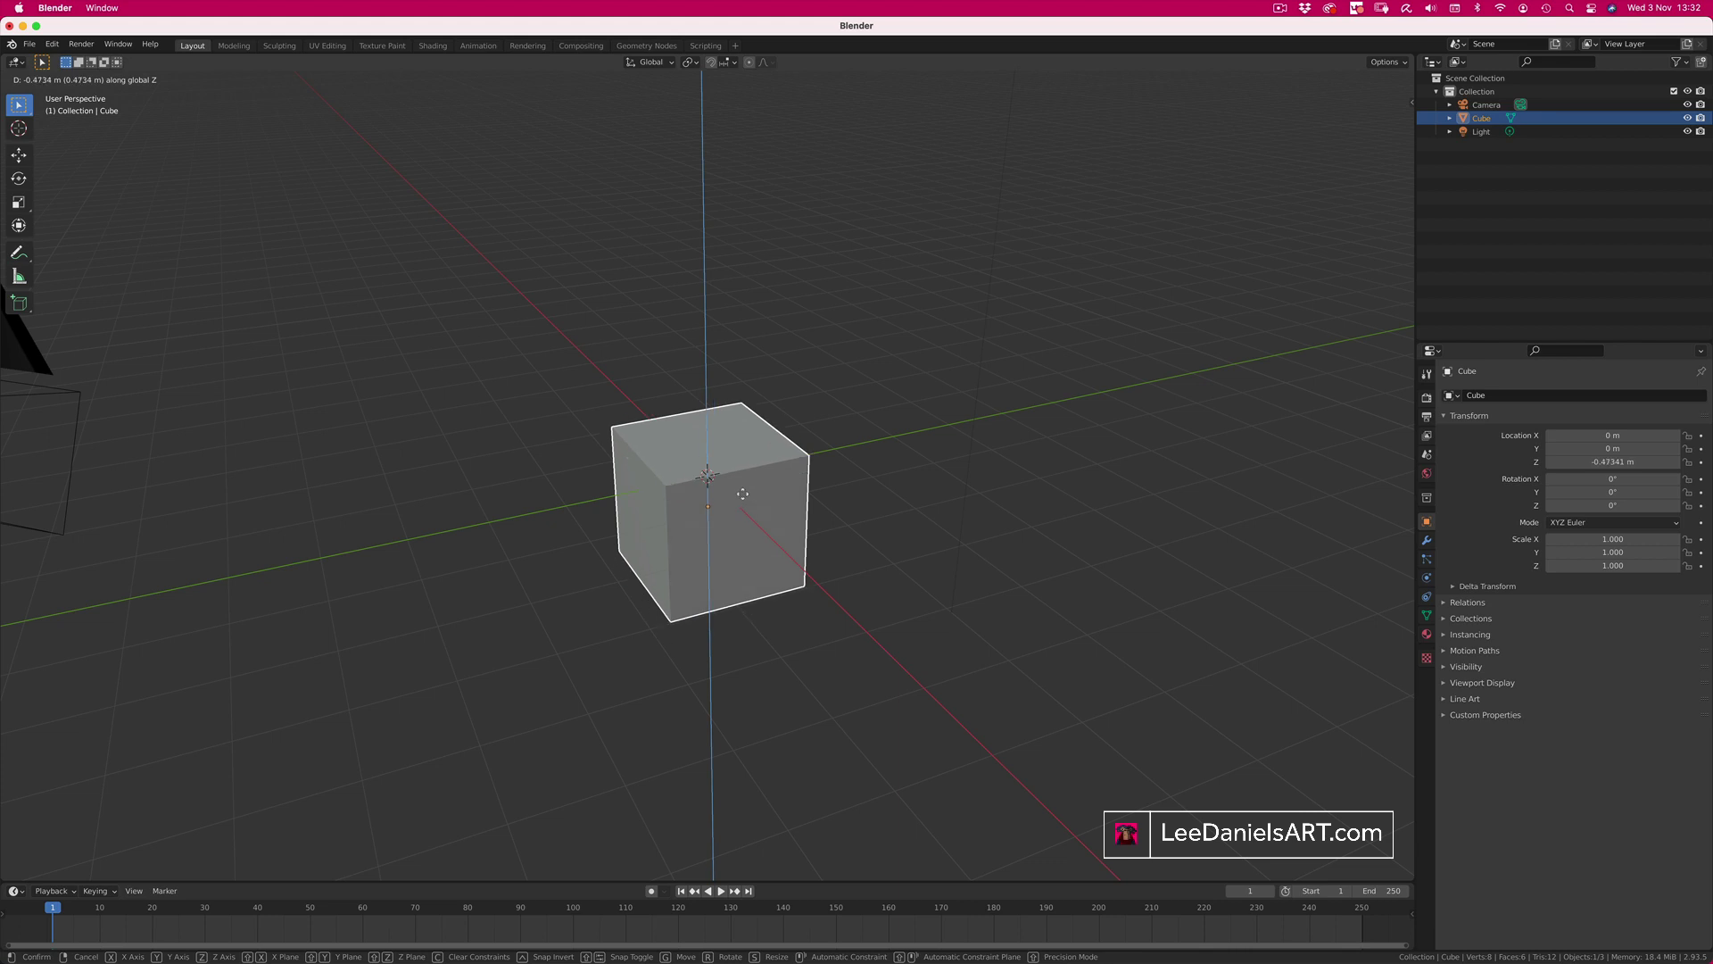
Step: Try rotating the cube around the global X, Y and Z axes in turn, and cancel the rotation
key(r)
key(x)
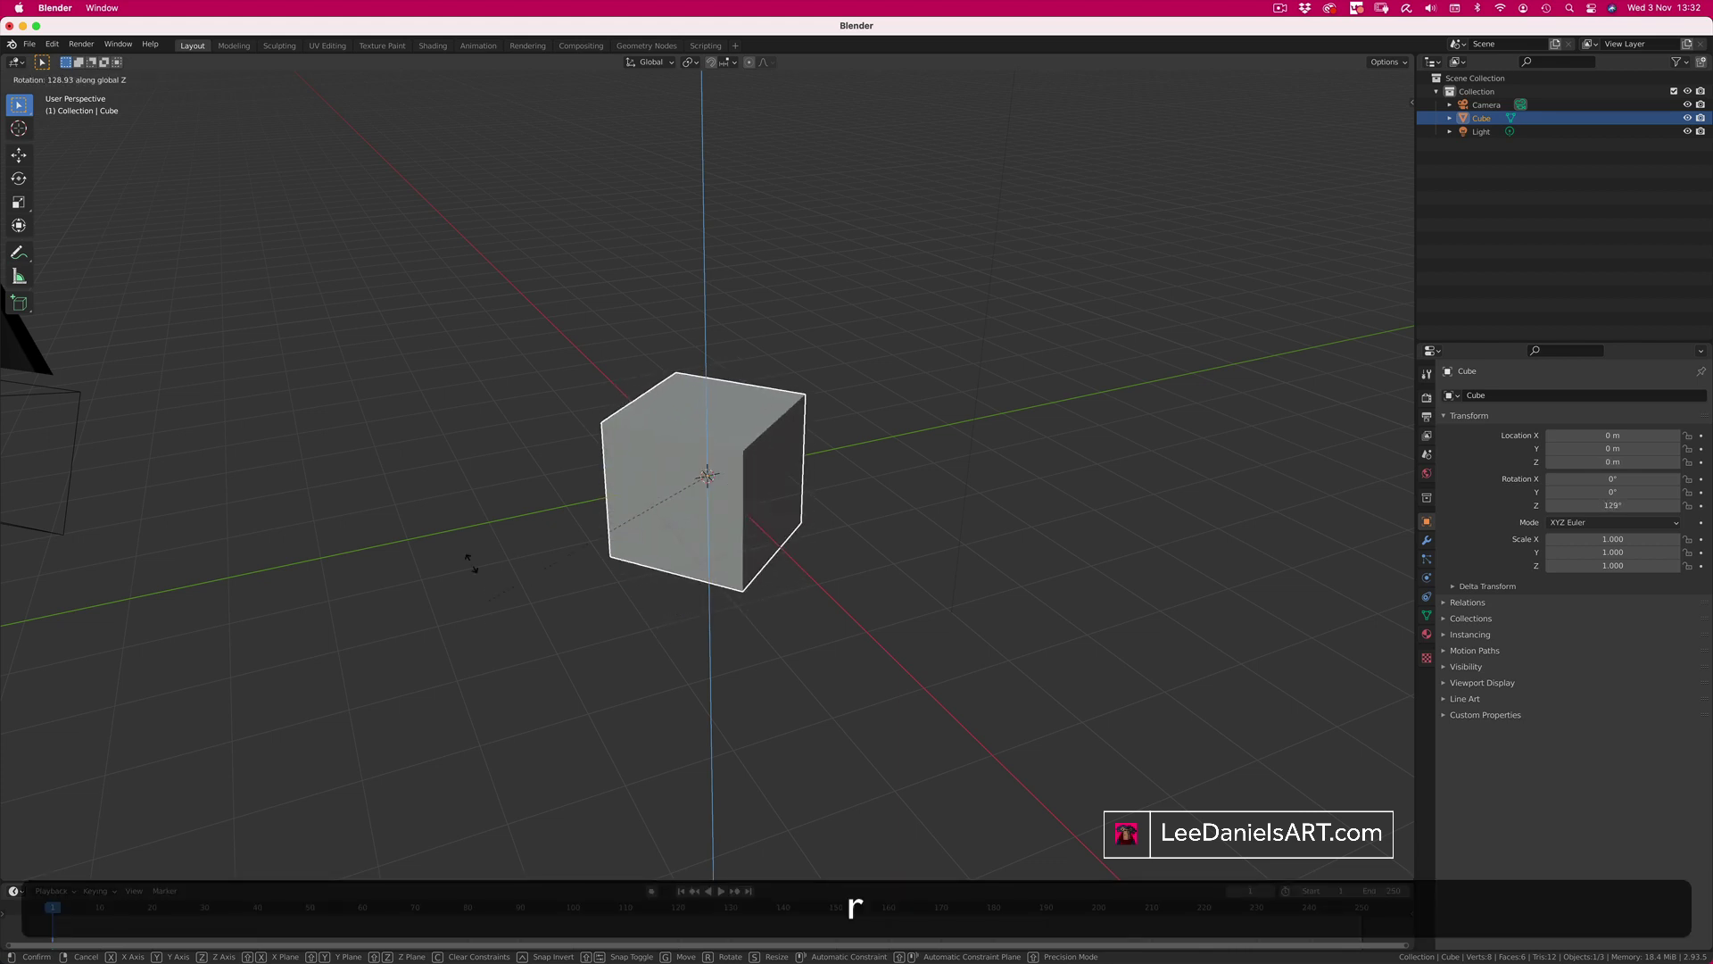
key(y)
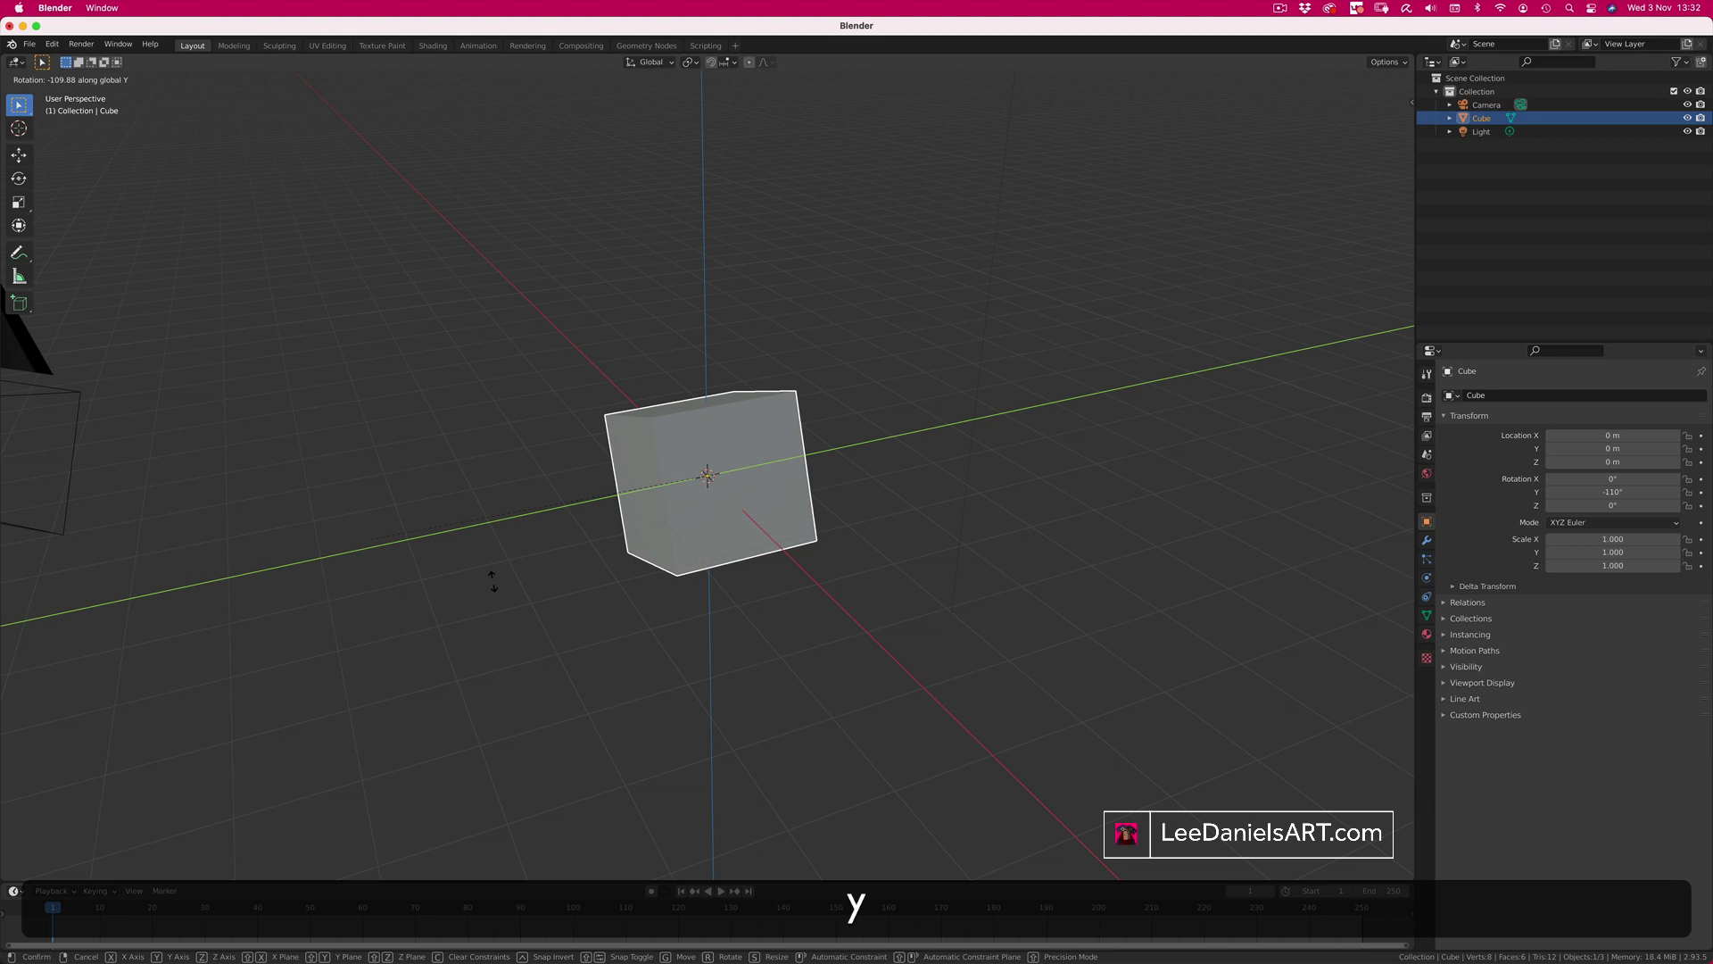
key(z)
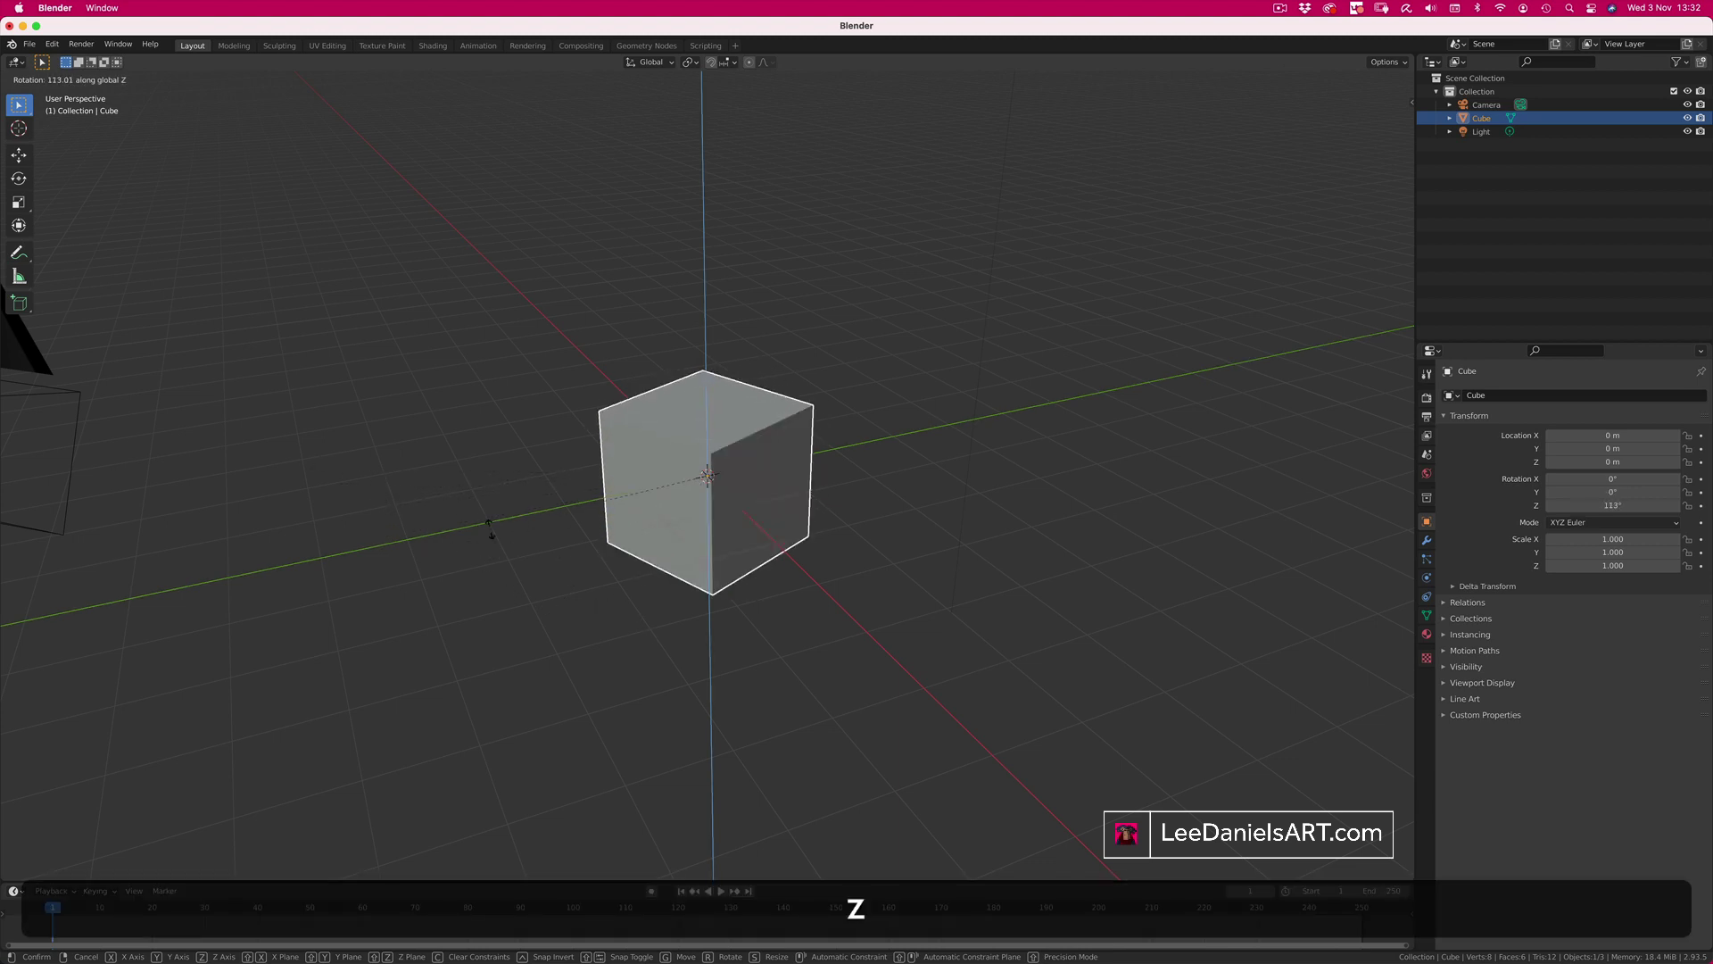
key(Escape)
Step: Try scaling the cube along the global X, Y and Z axes in turn, and cancel the scaling
middle_drag(542, 546, 536, 537)
key(s)
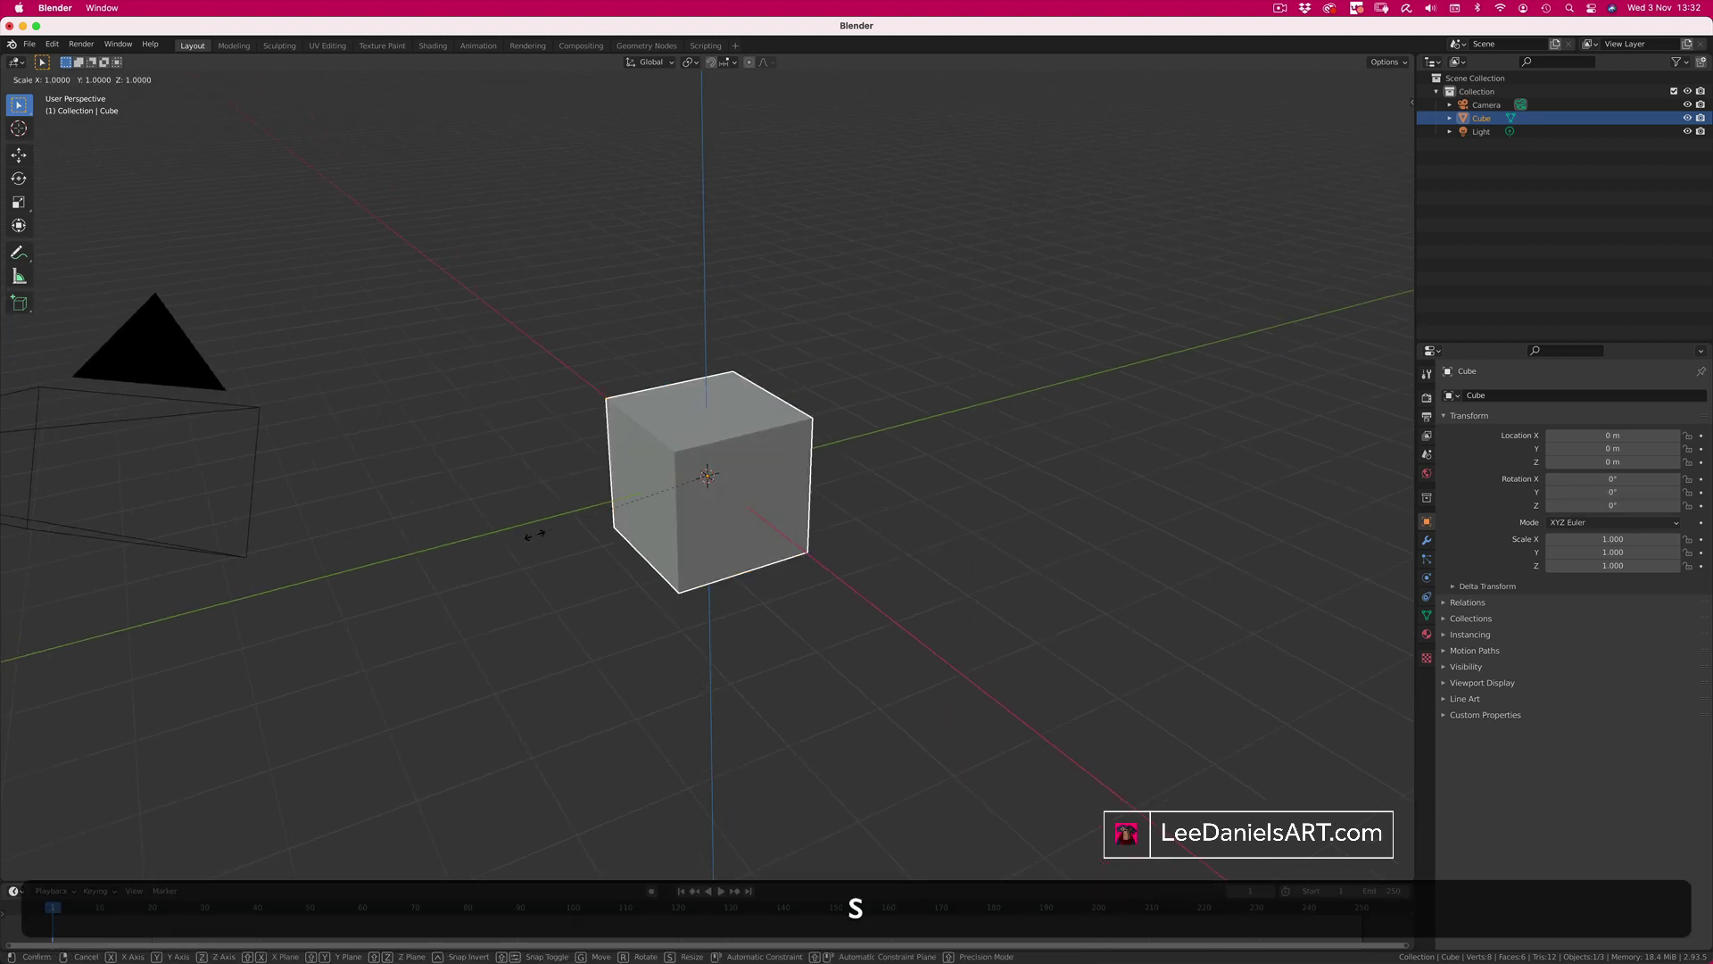
key(x)
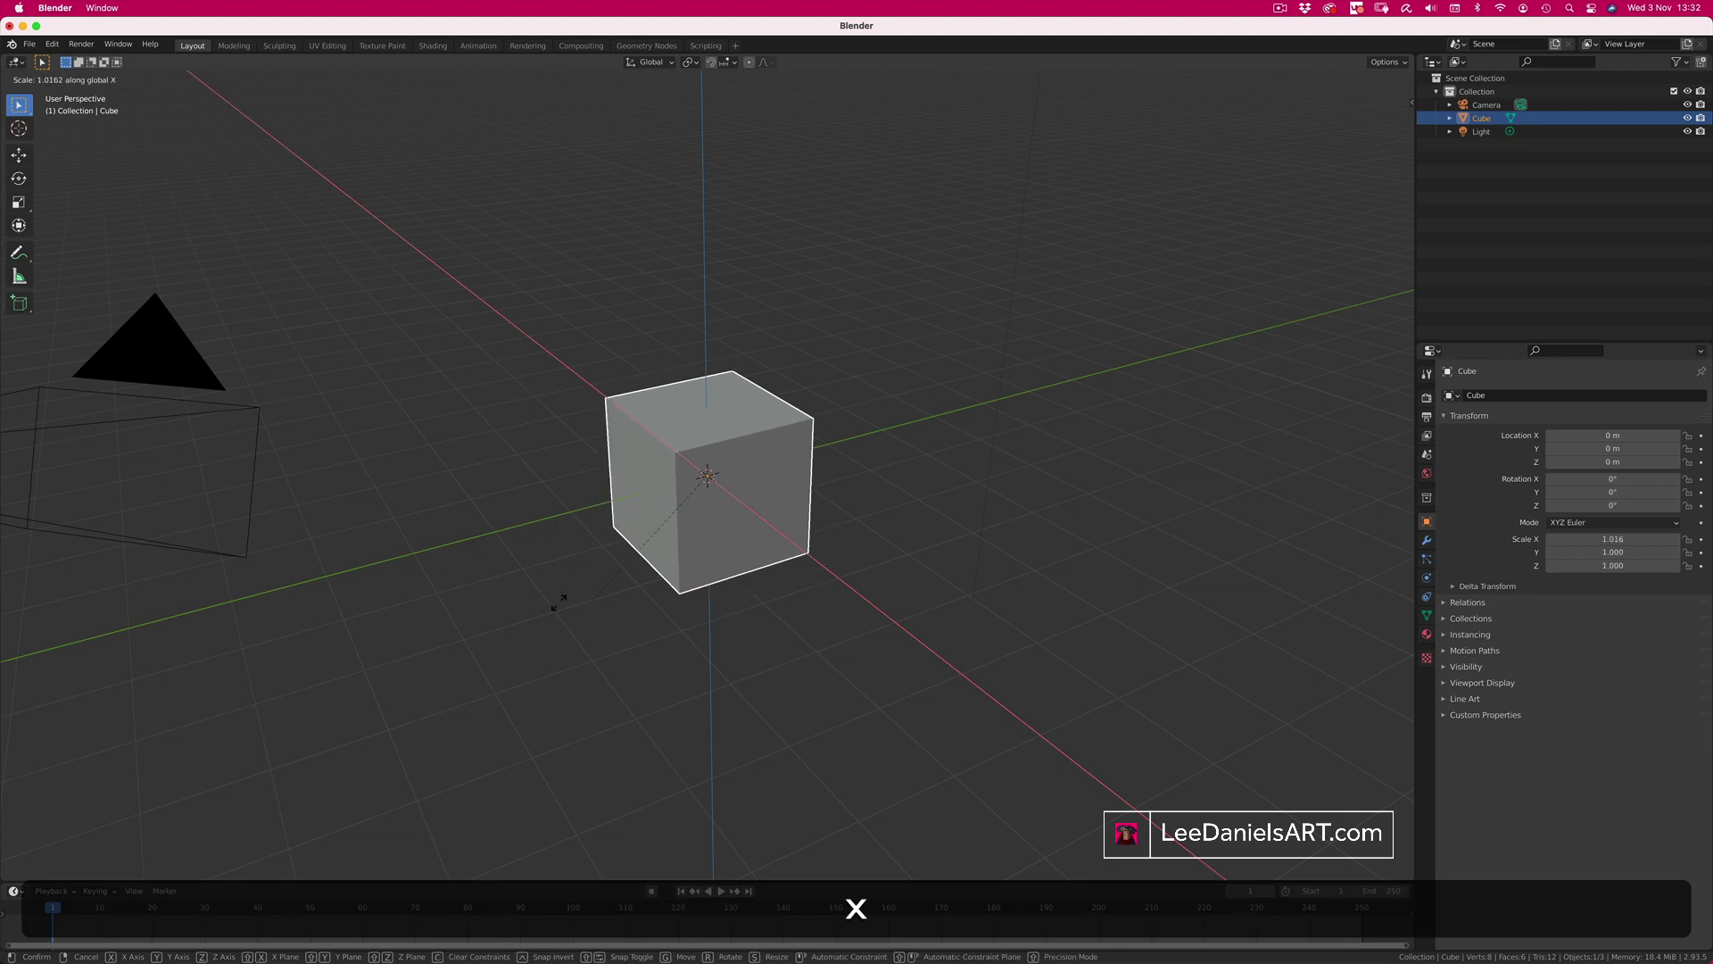
key(y)
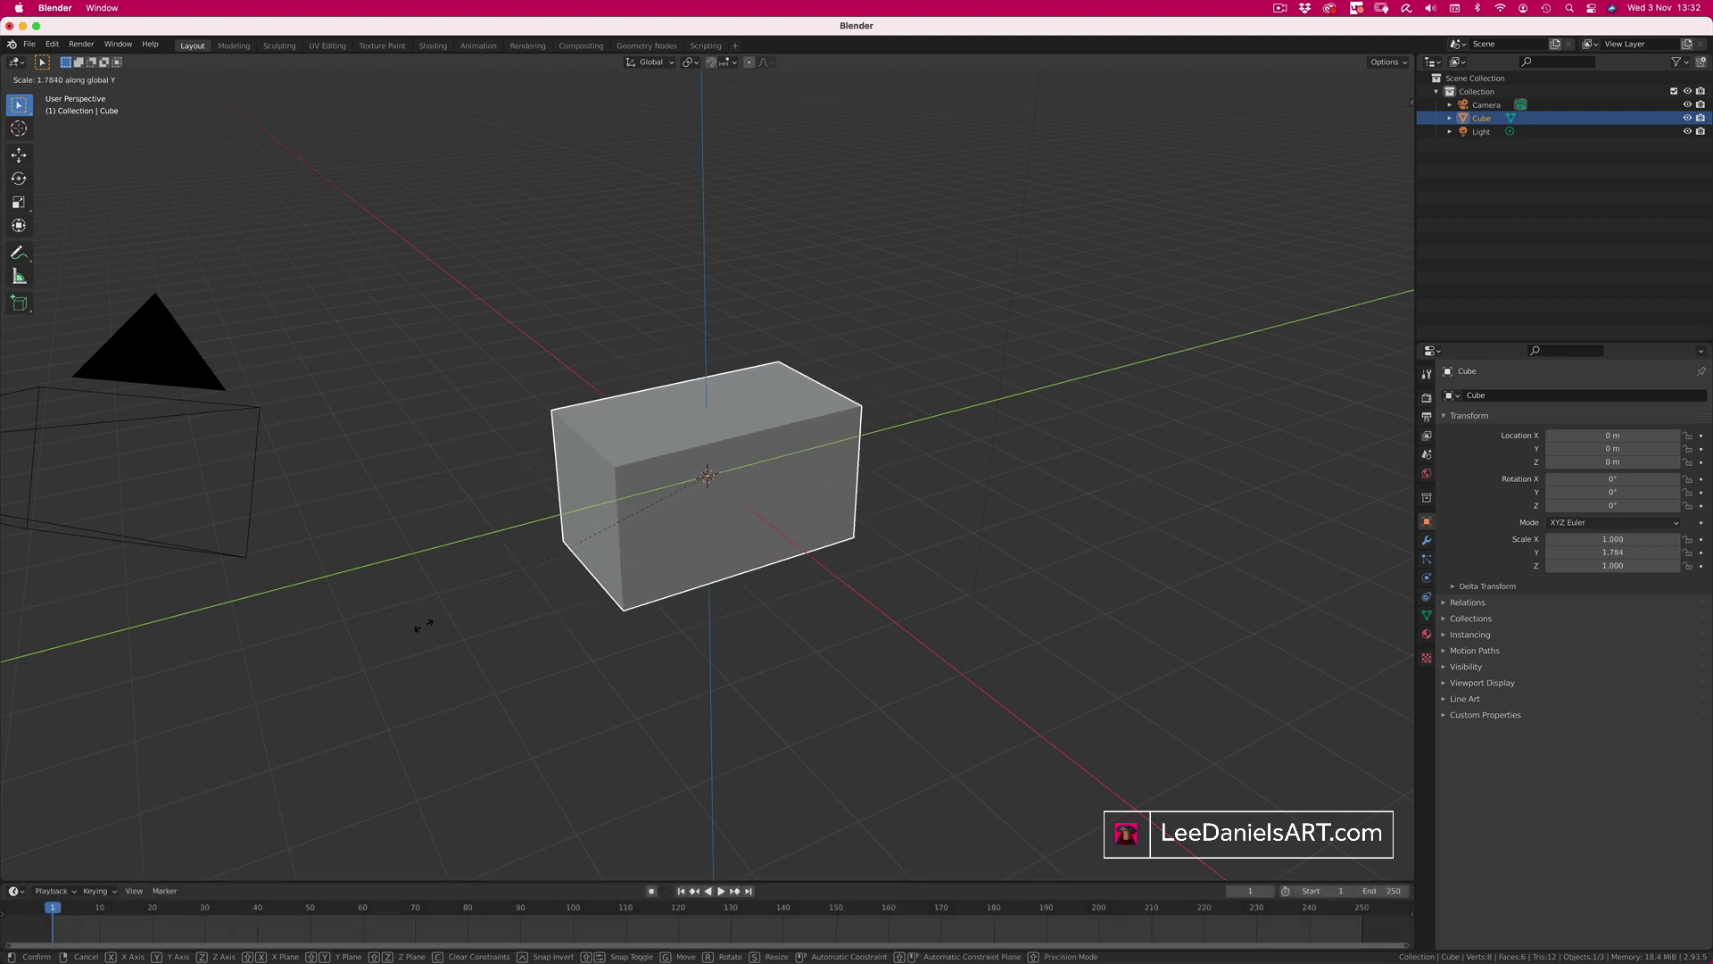
key(z)
right_click(628, 484)
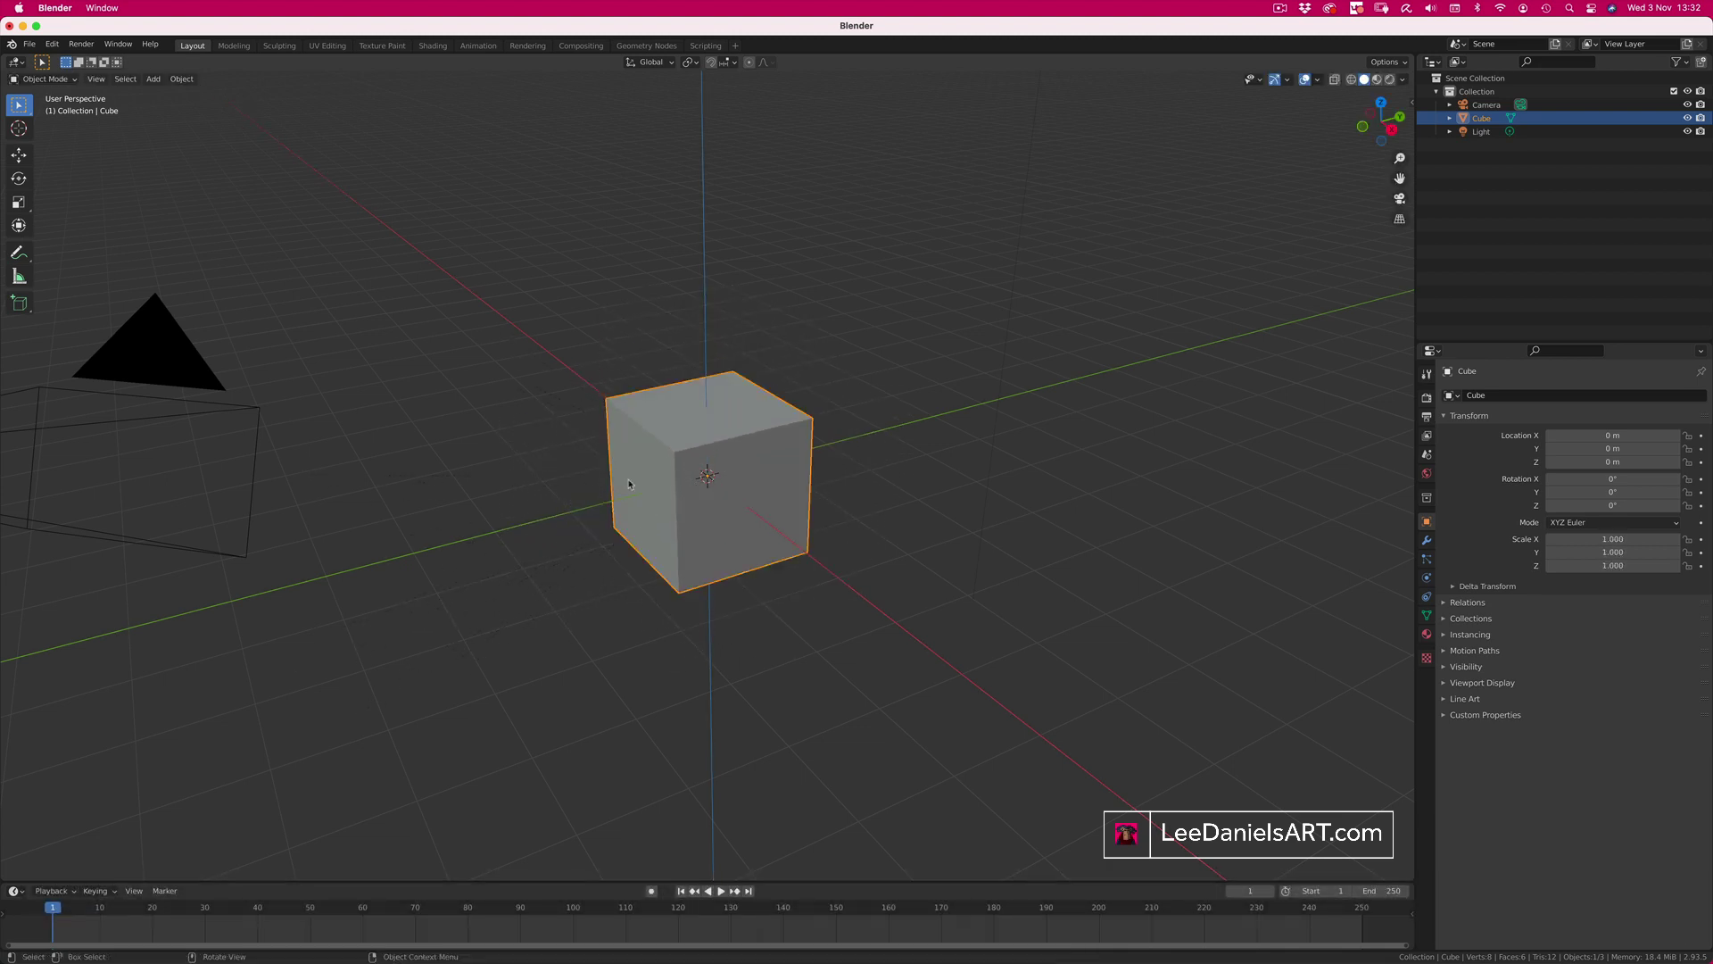
Step: Transform the cube freely to about location (1.57, 3.71, 0.86) m, rotation (41°, -31°, 15°) and uniform scale 2.07
key(g)
click(927, 409)
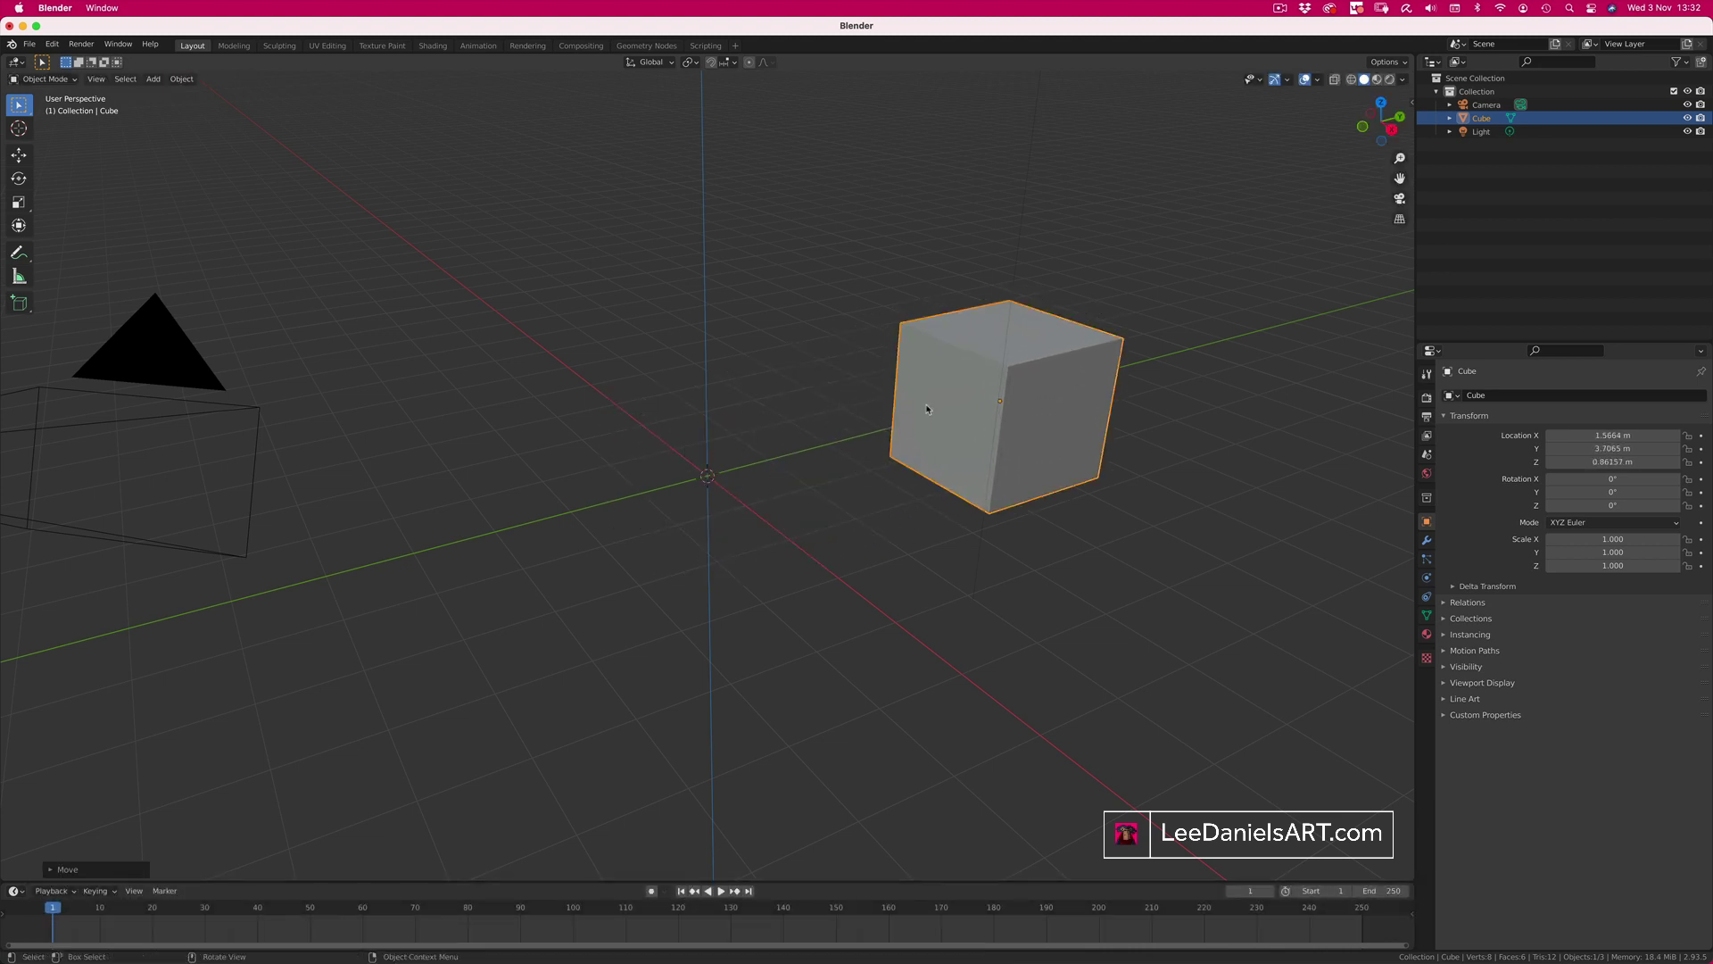
key(r)
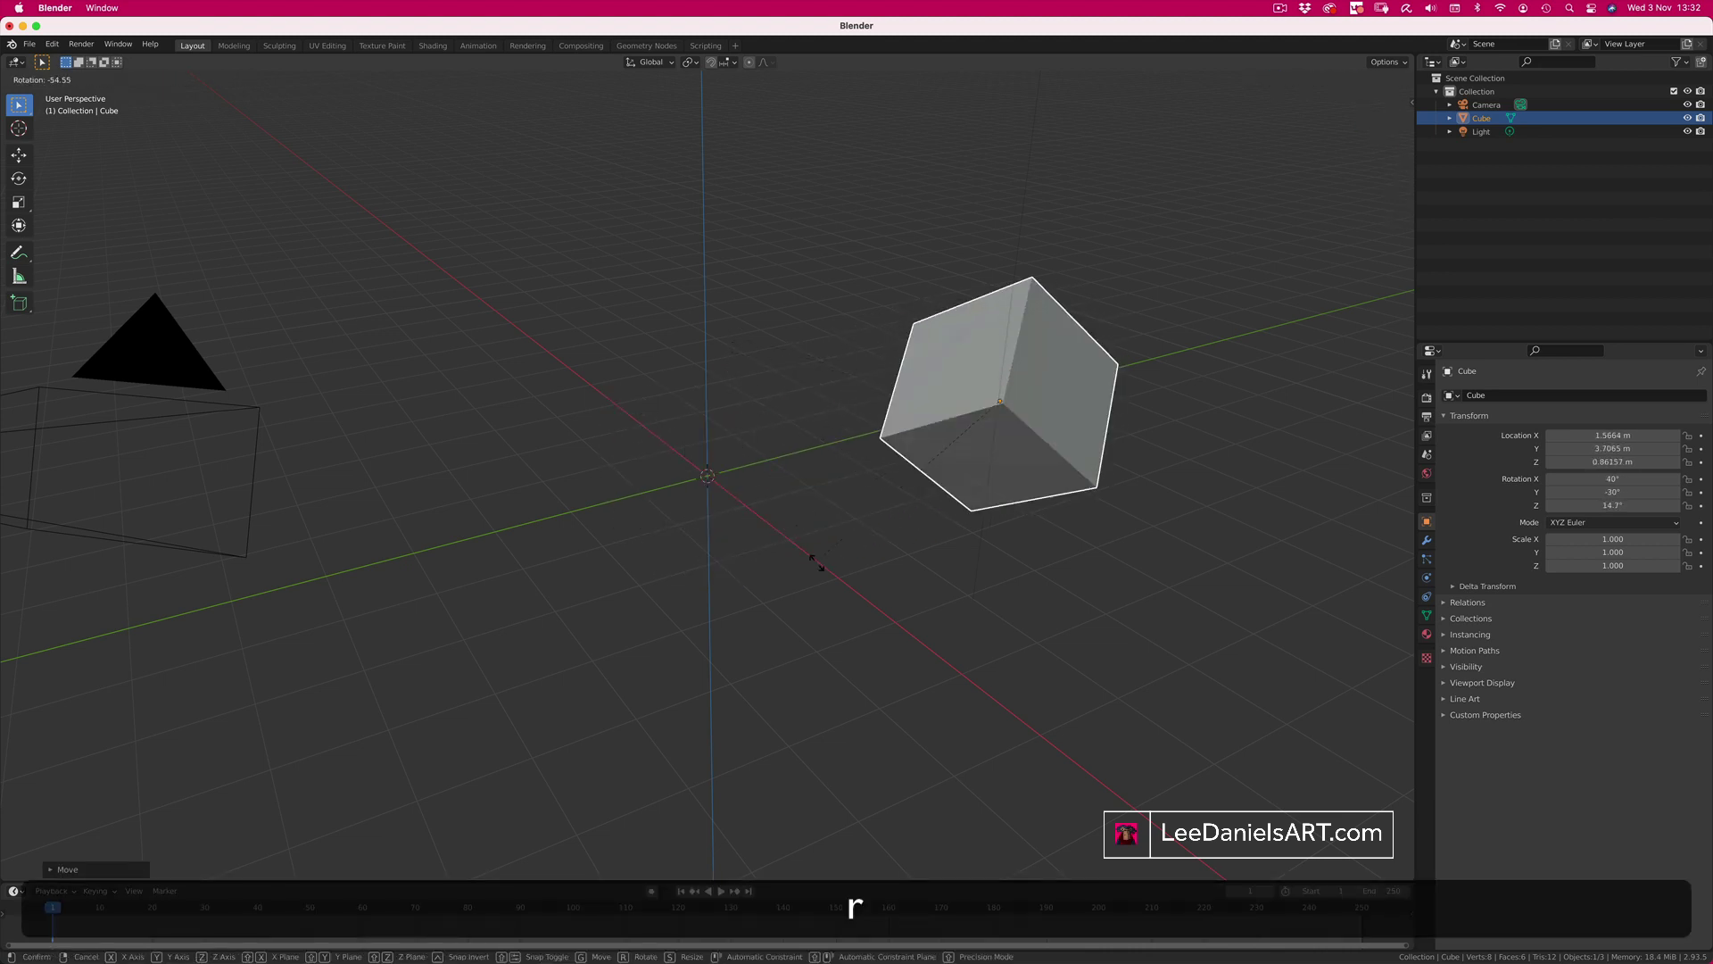
click(797, 527)
key(s)
click(558, 616)
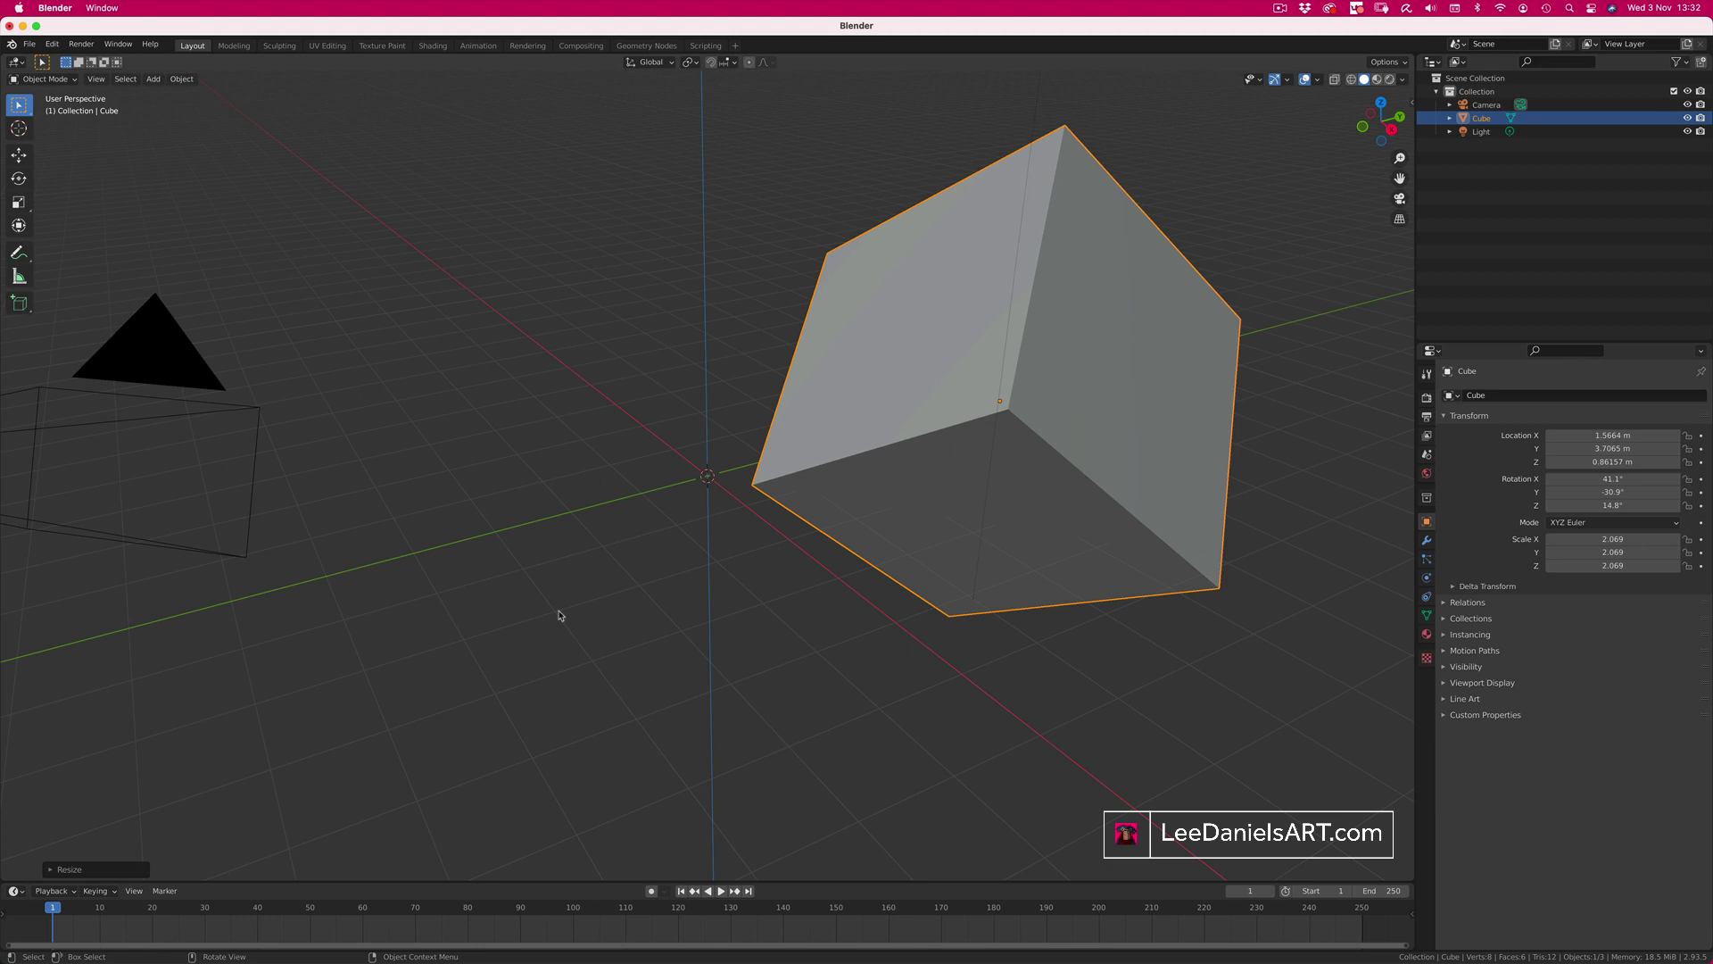
Step: Clear the cube's location and rotation back to their defaults
key(alt+g)
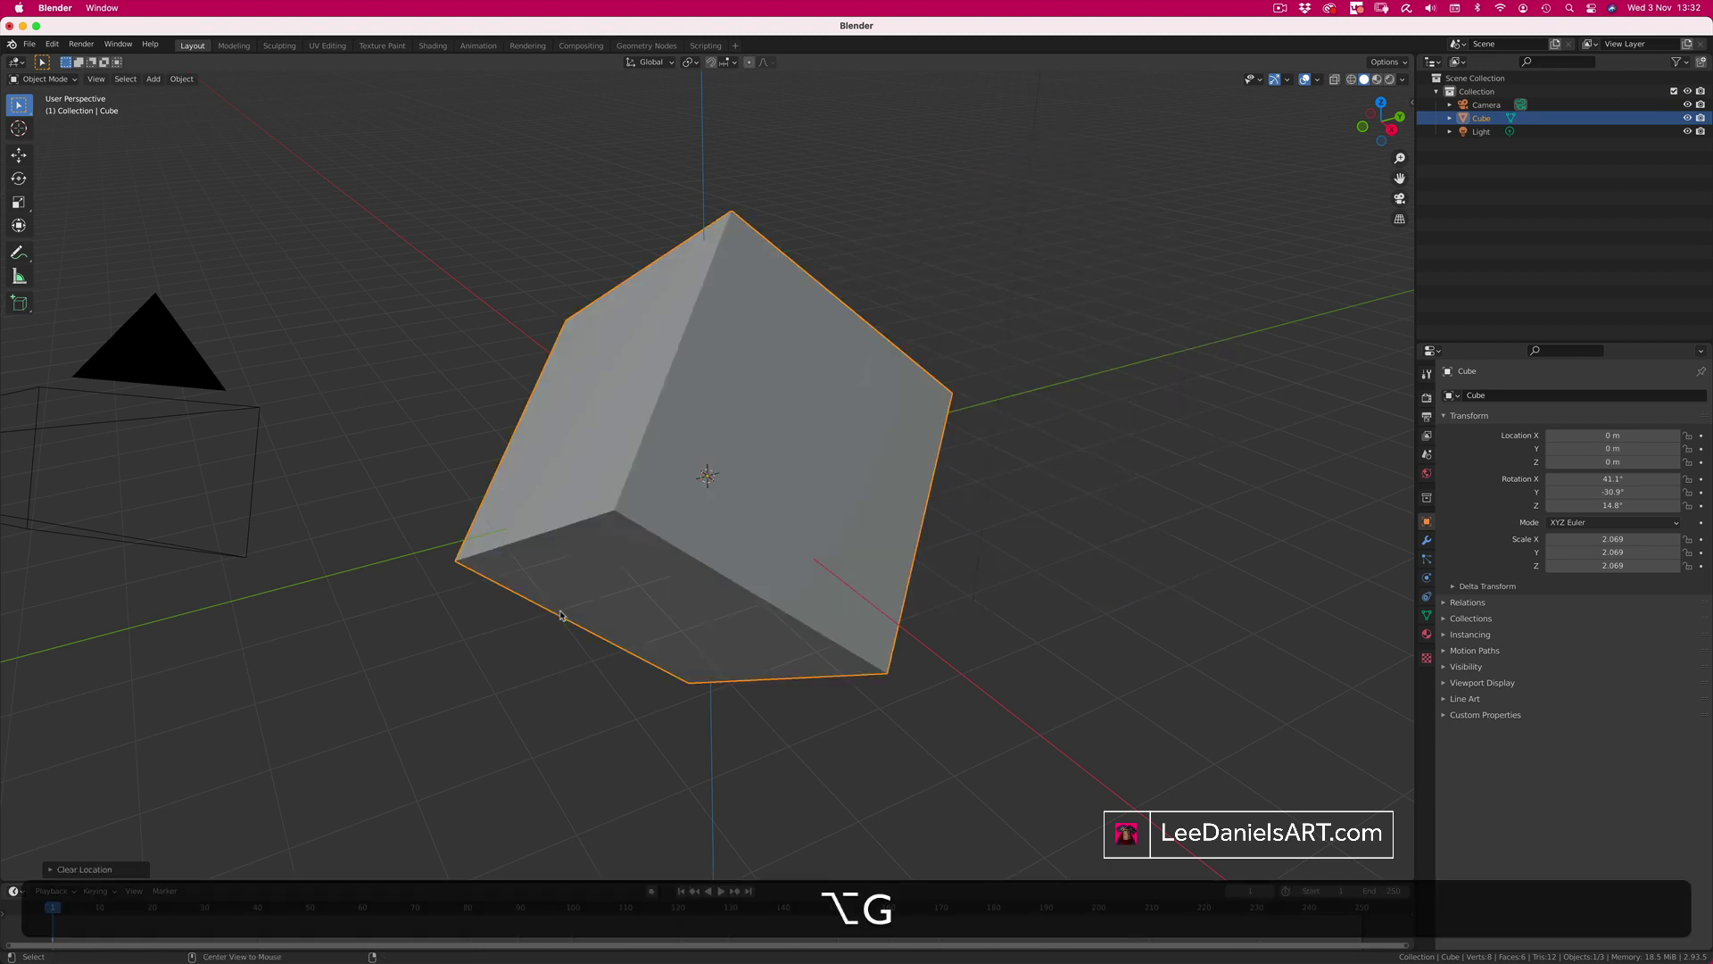
key(alt+r)
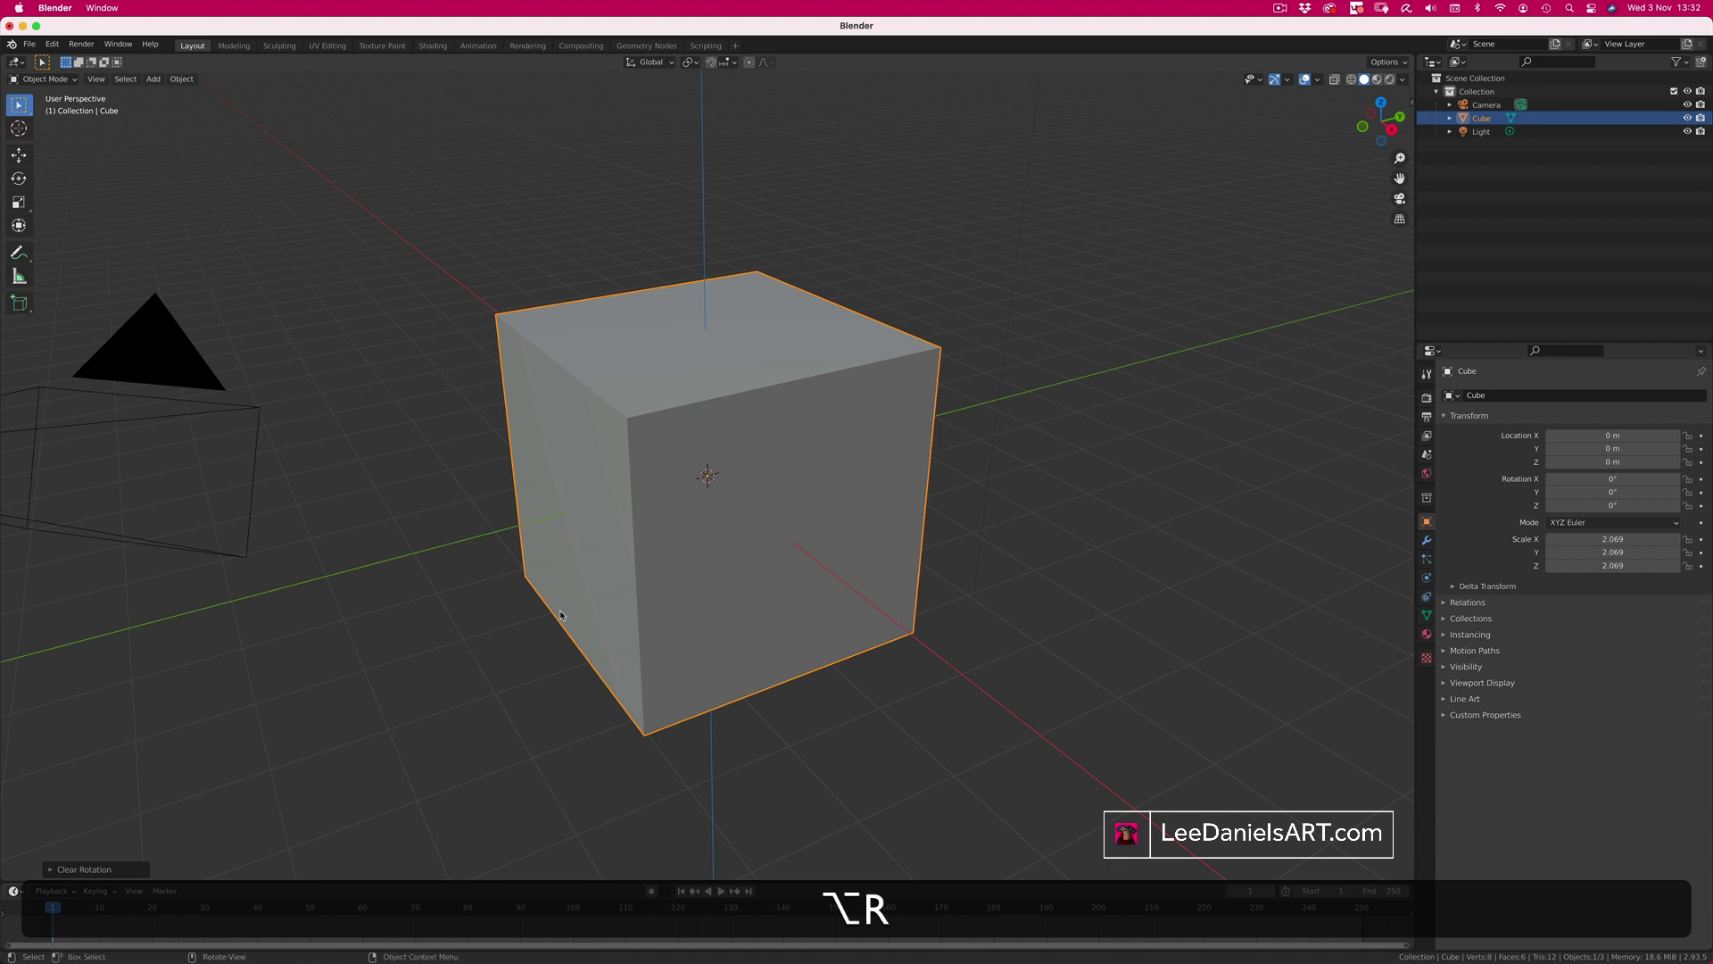
Step: Clear the cube's scale back to its default and delete the cube from the scene
key(alt+s)
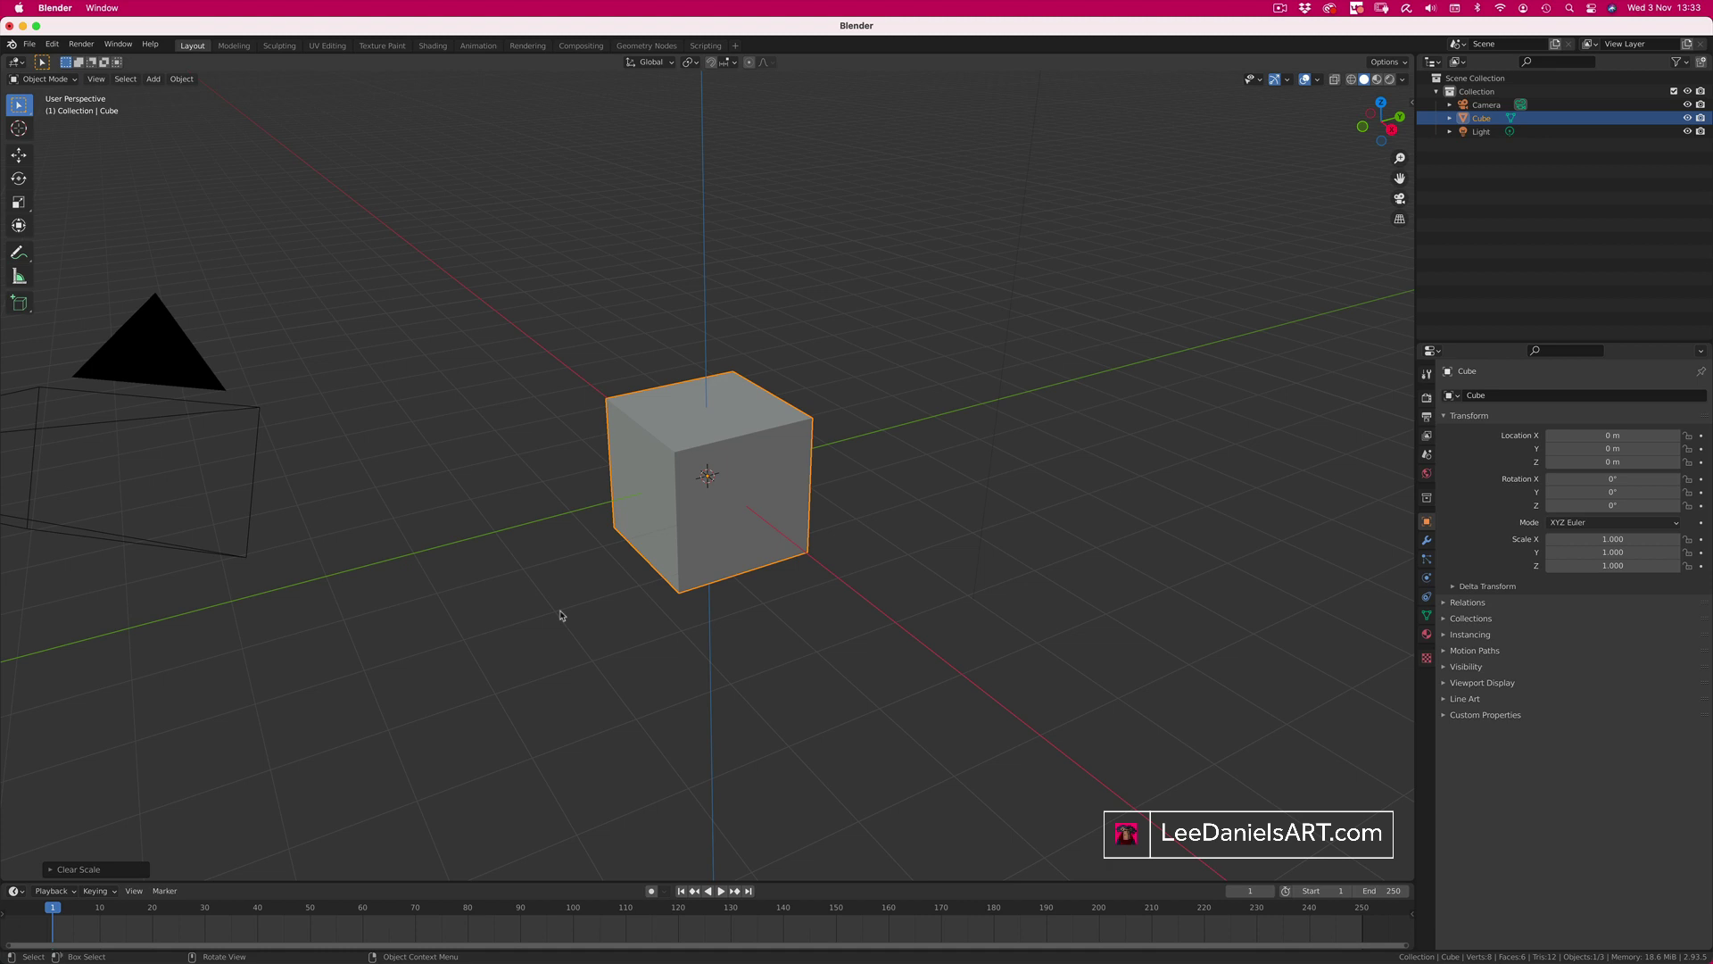
click(555, 587)
click(740, 439)
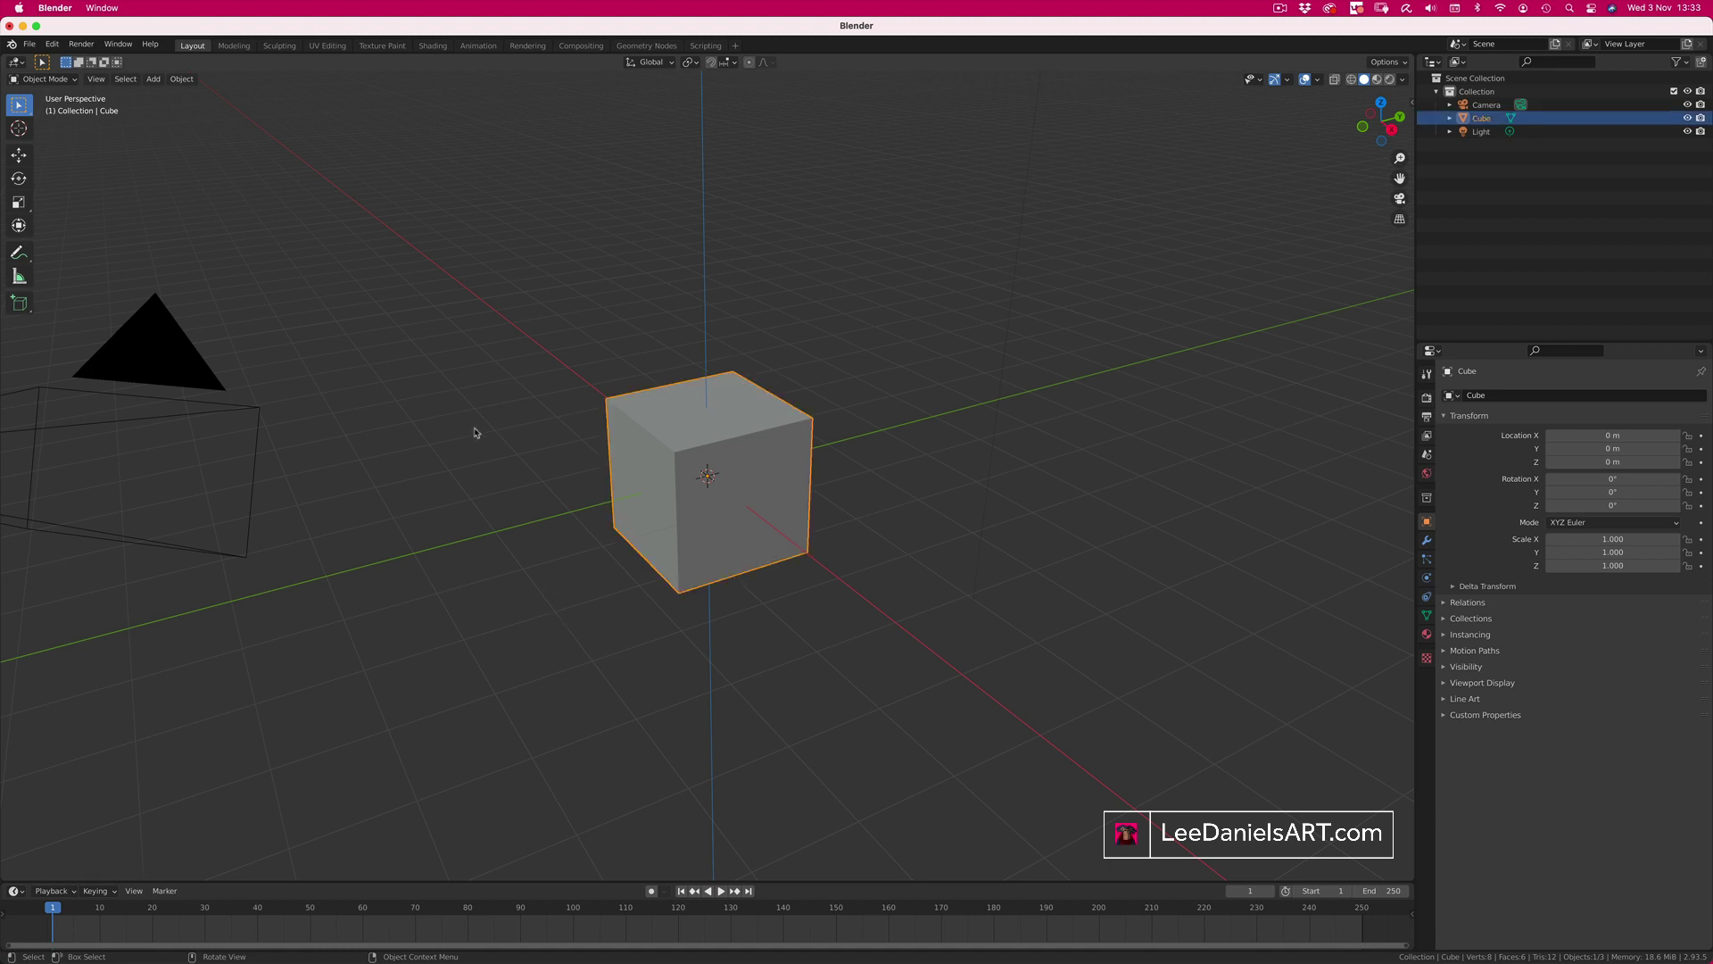
key(x)
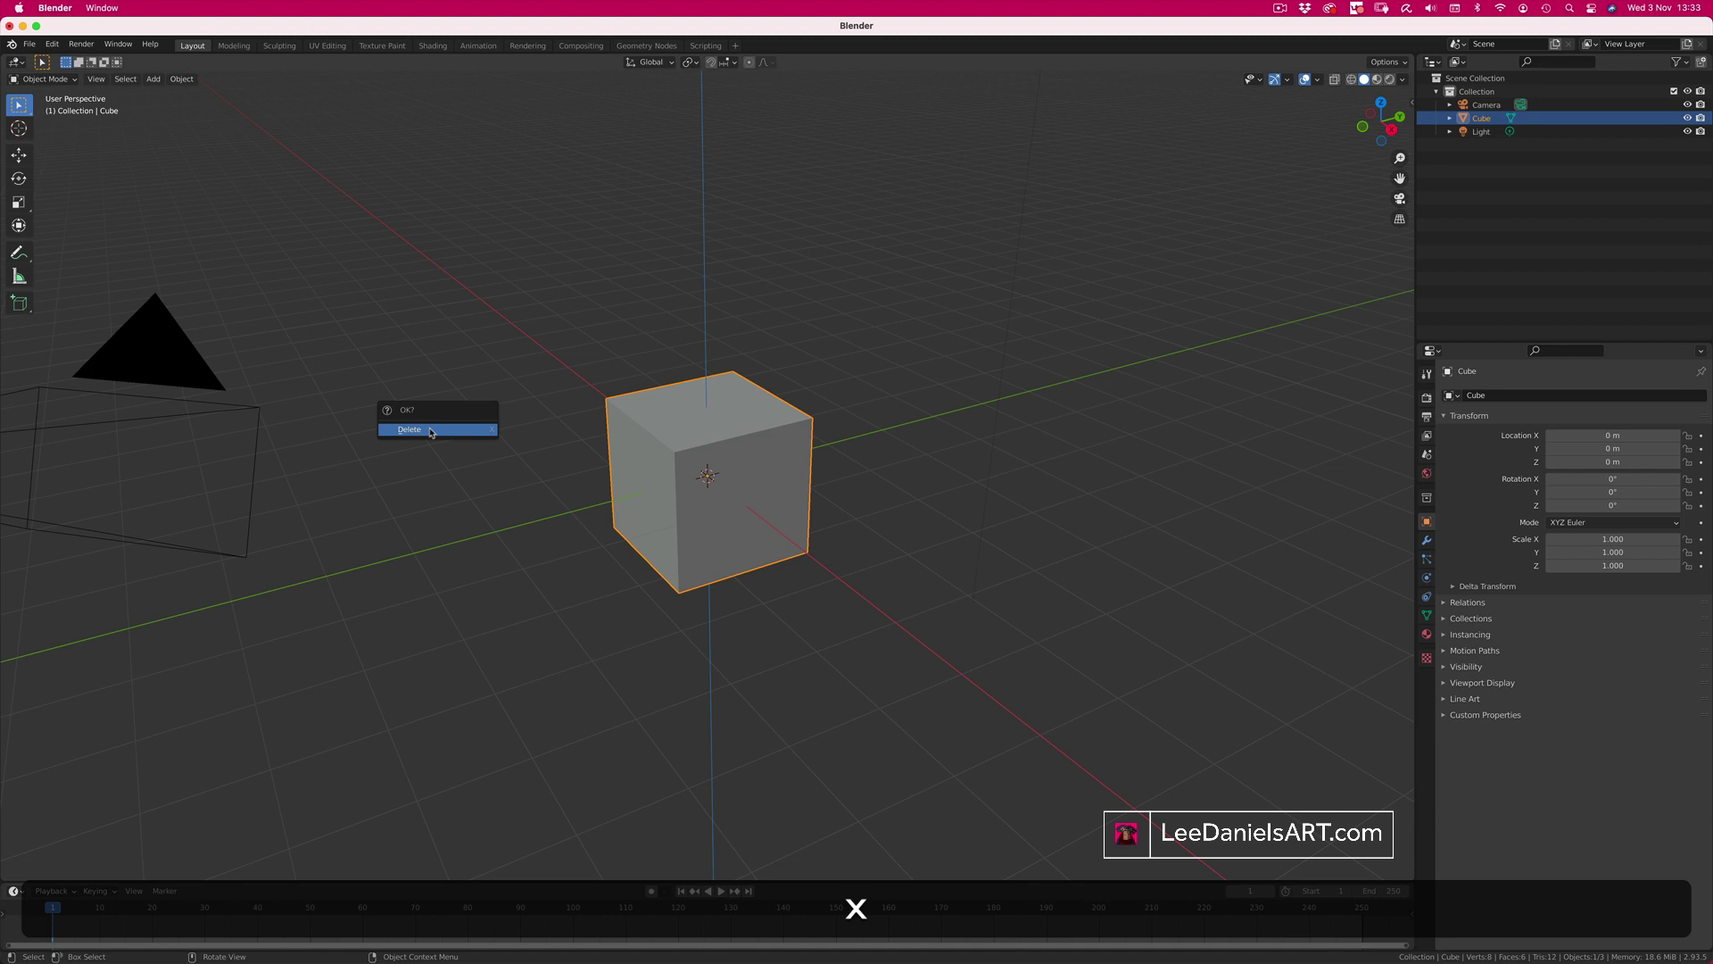
click(425, 432)
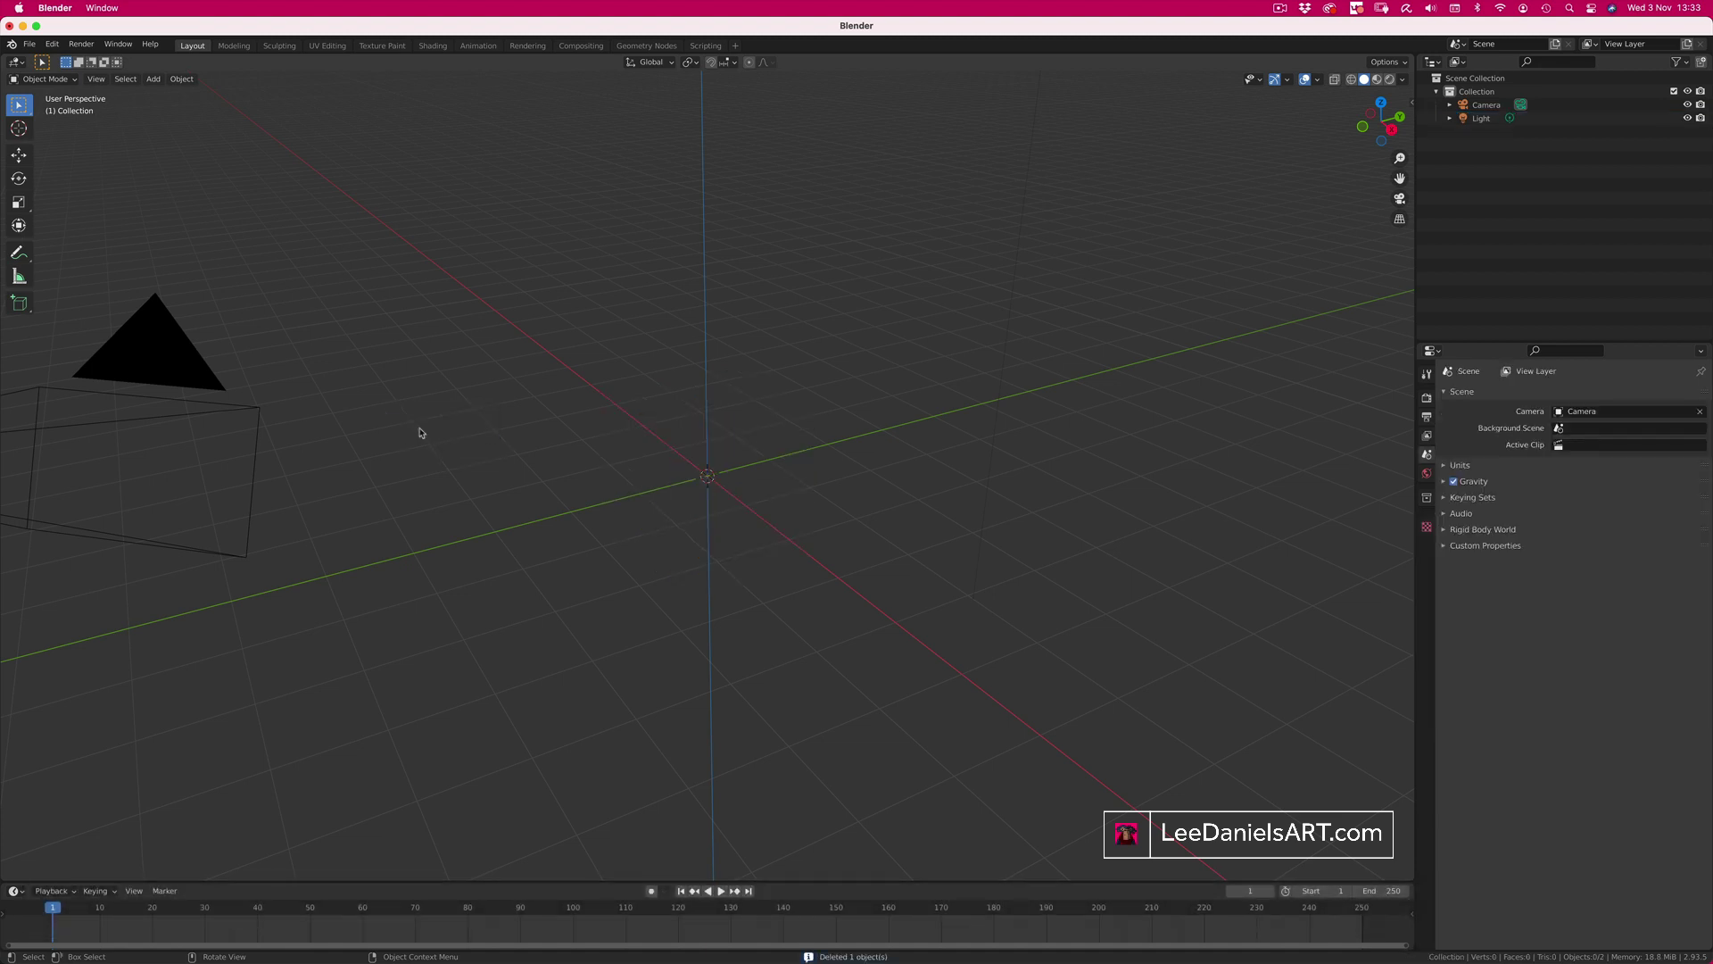
Step: Add a mesh cube and move it to about (-1.92, -2.43, 1.0) m
click(154, 80)
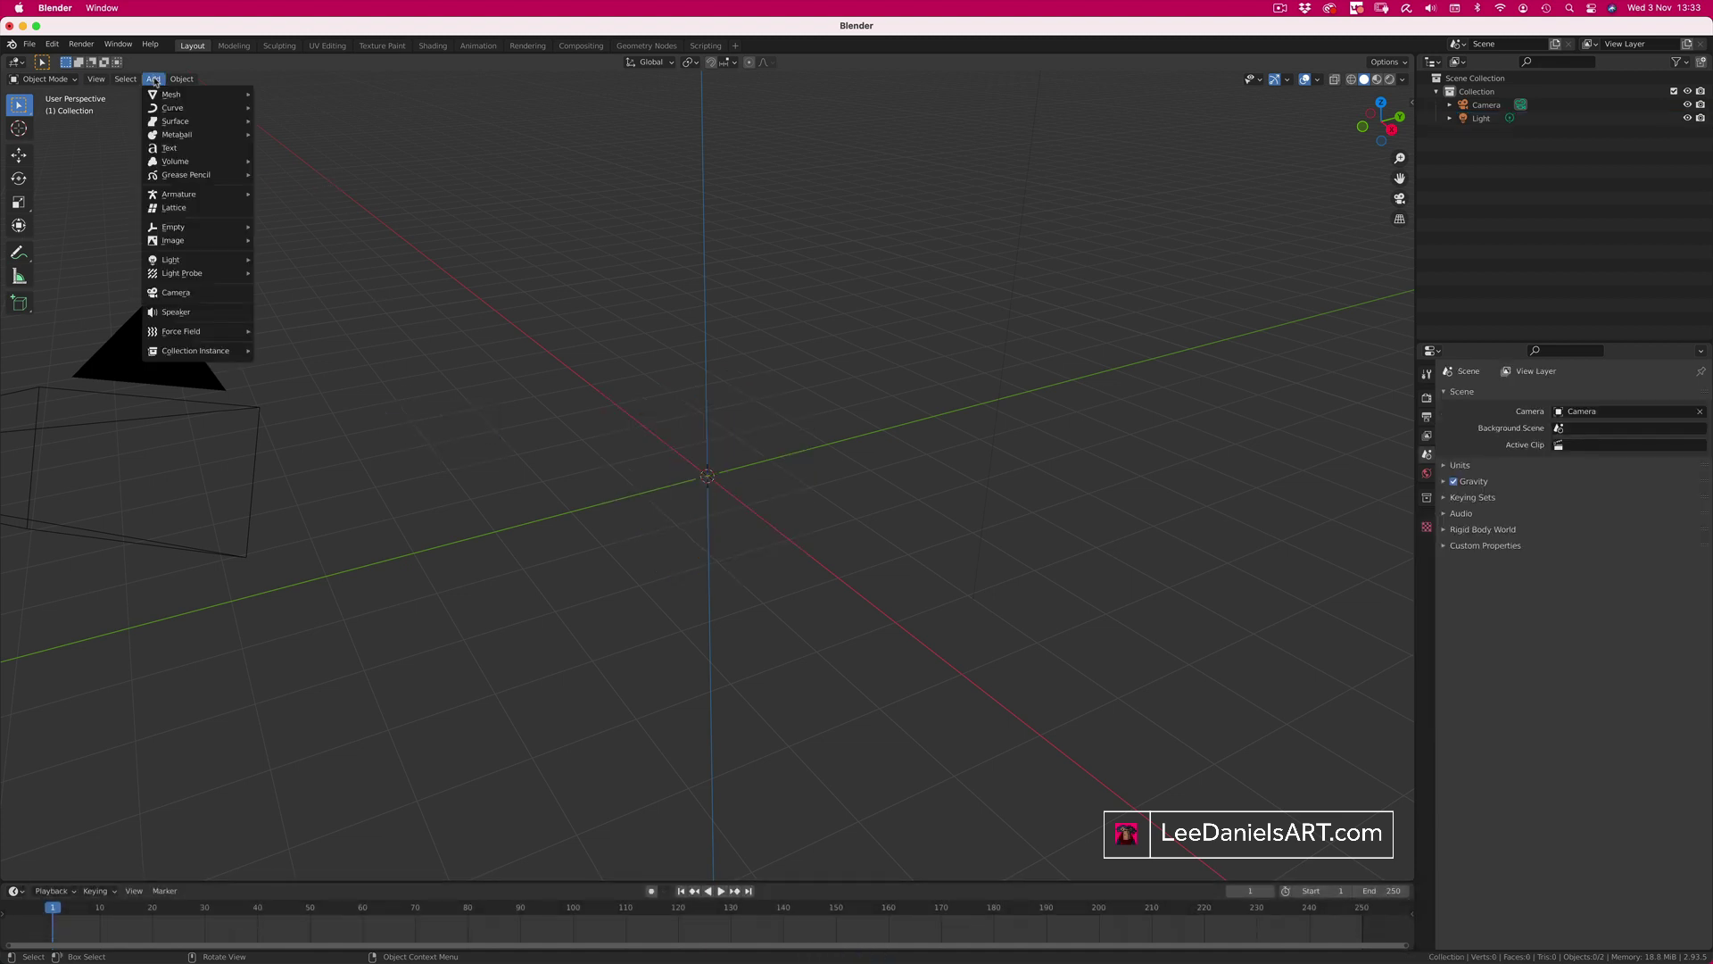
mouse_move(178, 94)
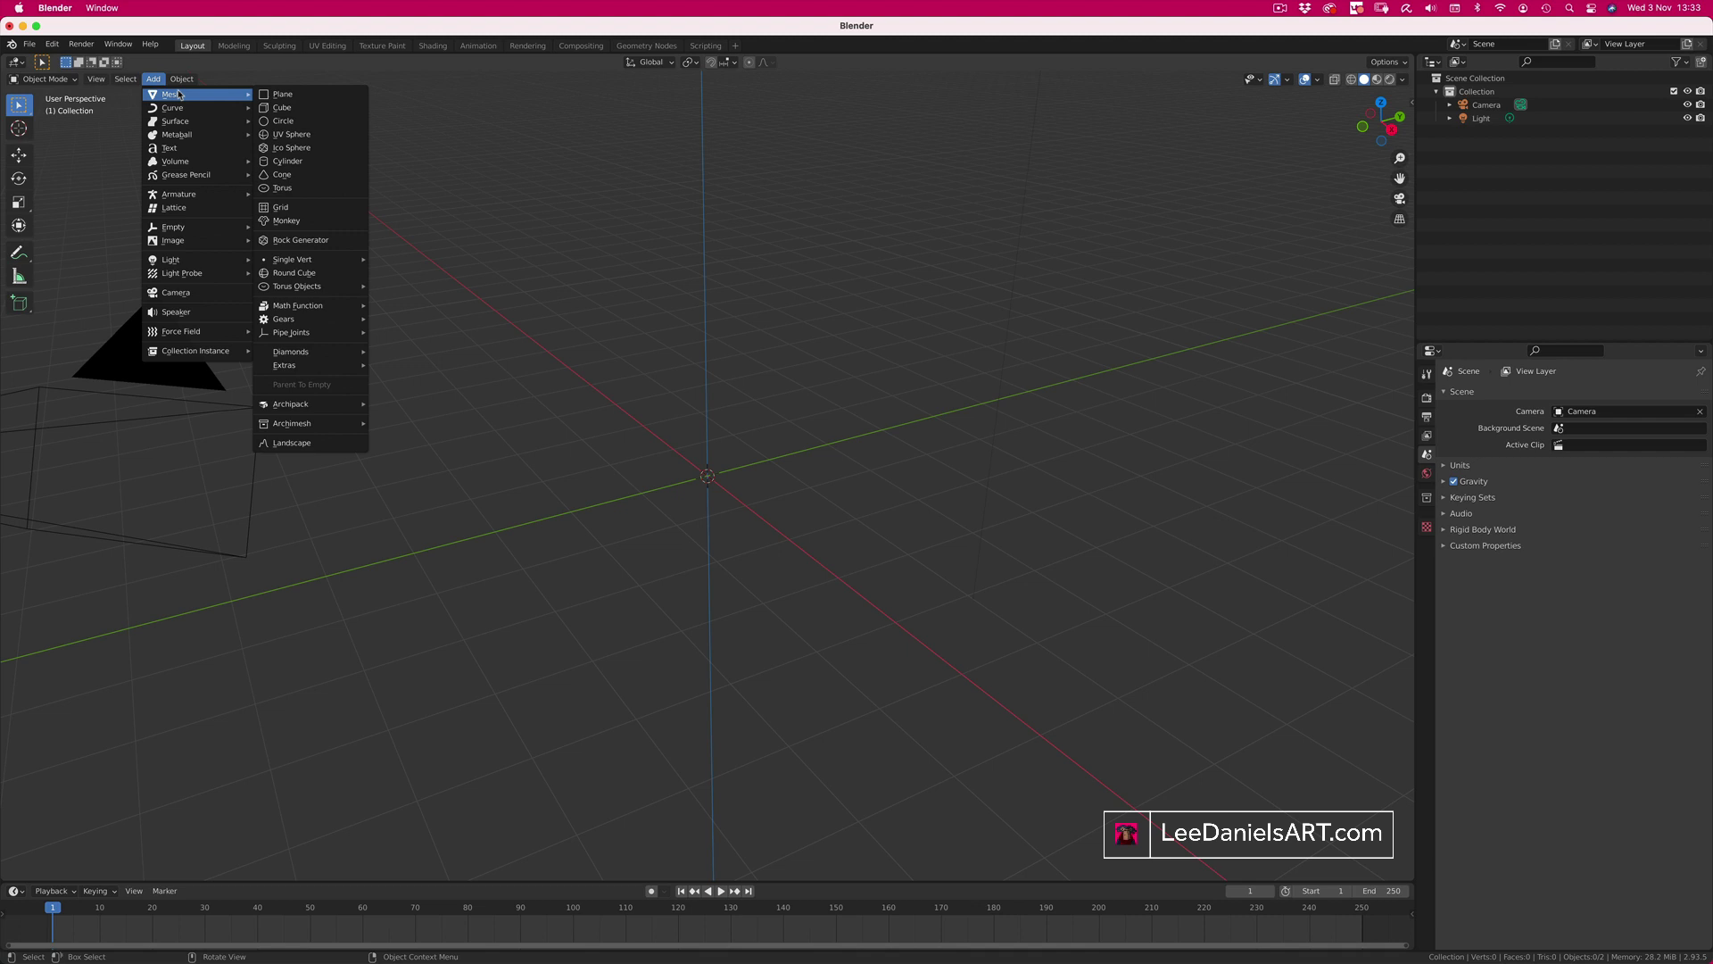
click(298, 108)
key(g)
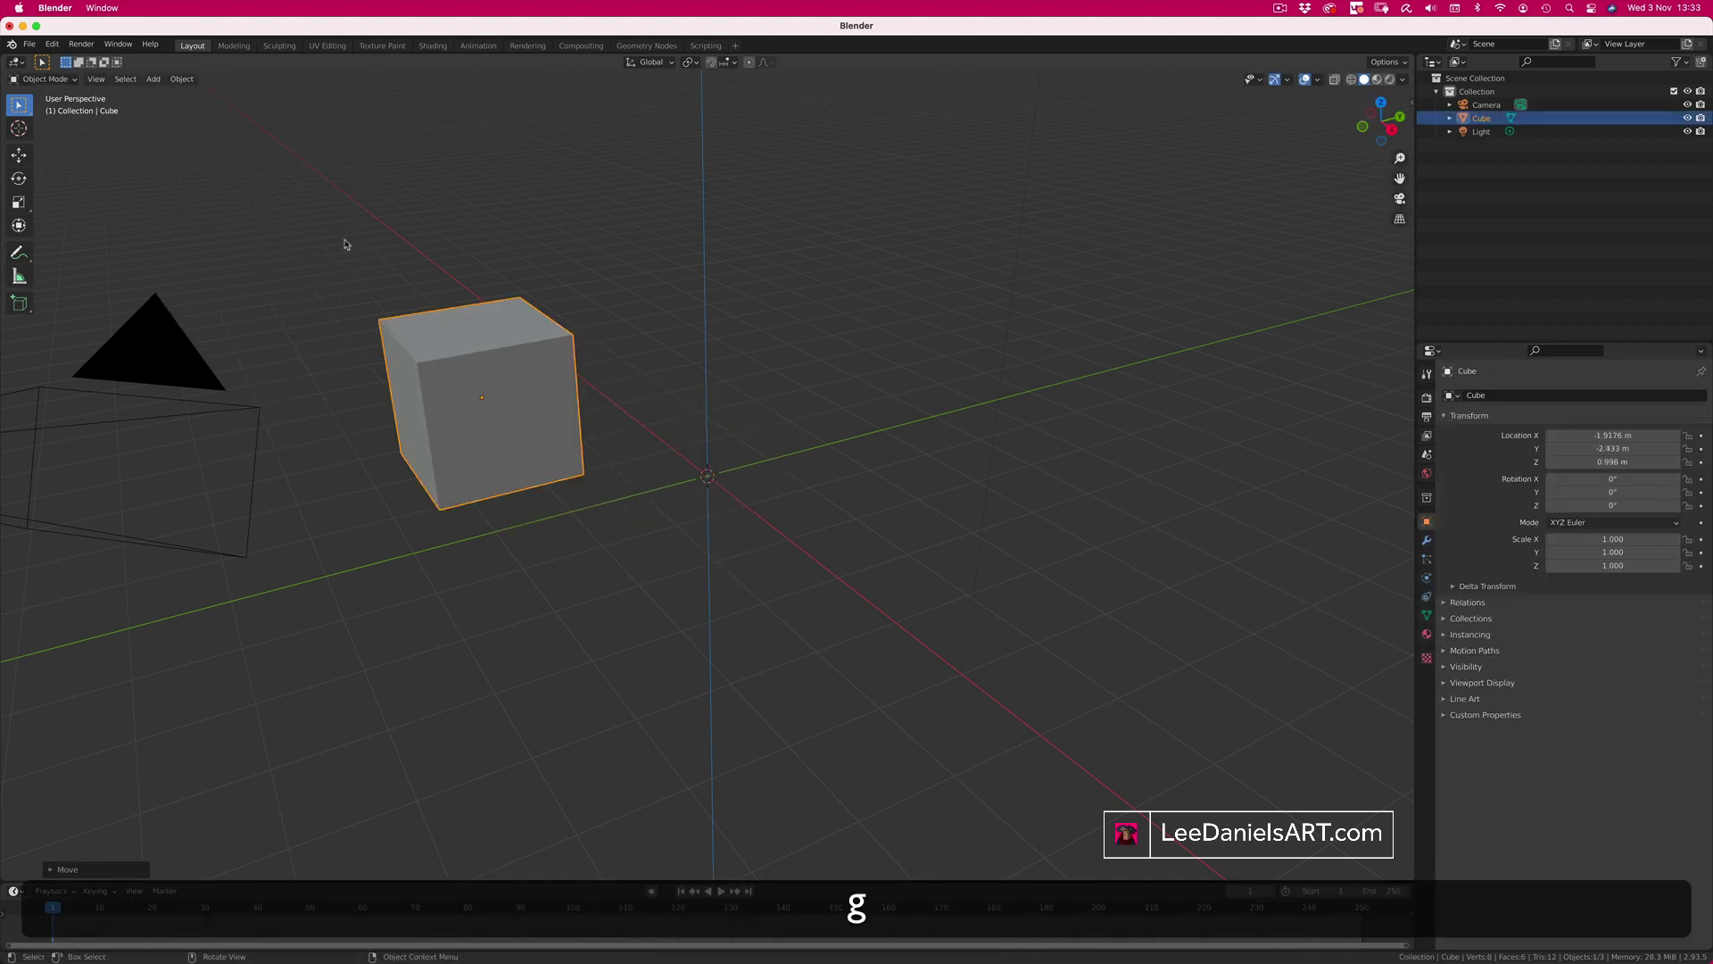
click(349, 244)
Step: Add a UV sphere and move it to about (2.1, 4.5, 0.7) m
click(154, 79)
mouse_move(178, 94)
click(301, 136)
key(g)
click(1044, 366)
Step: Add a mesh cone and move it freely into the open space just below the sphere
click(153, 78)
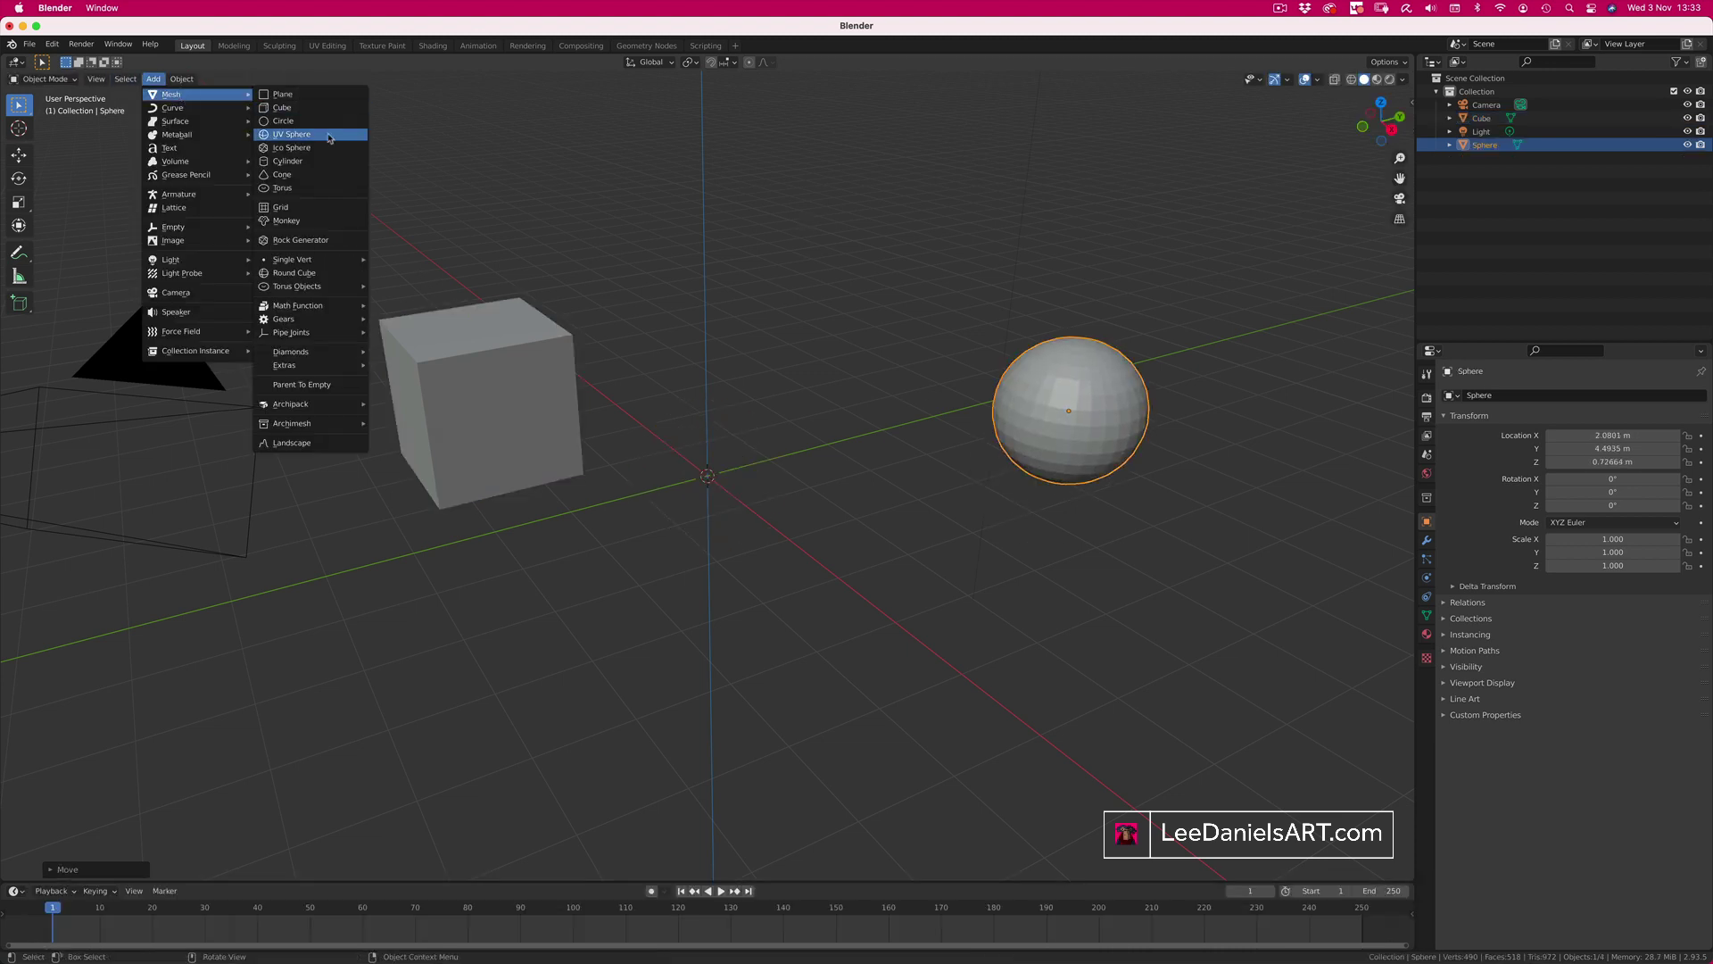
click(290, 175)
key(g)
click(1006, 543)
Step: Add a mesh torus and move it freely upward, away from the world origin
click(150, 79)
click(286, 188)
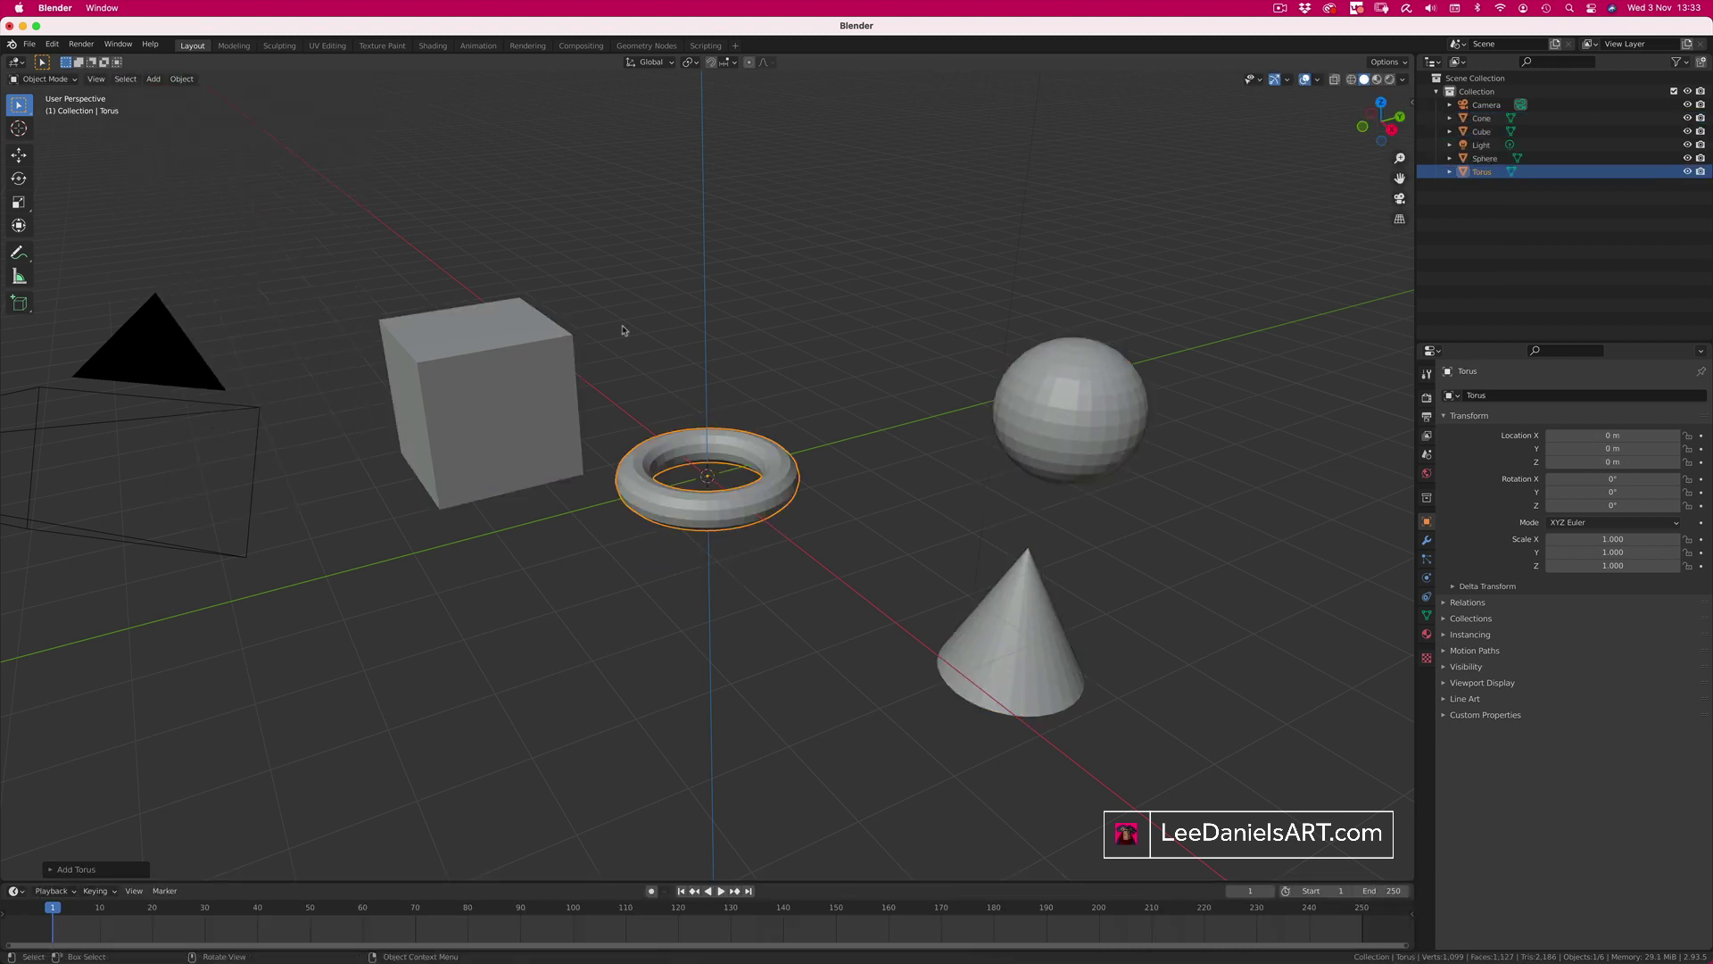
key(g)
click(694, 185)
Step: Add a mesh cylinder and move it freely to the far side of the cube, away from the origin
click(153, 79)
click(286, 161)
key(g)
click(284, 233)
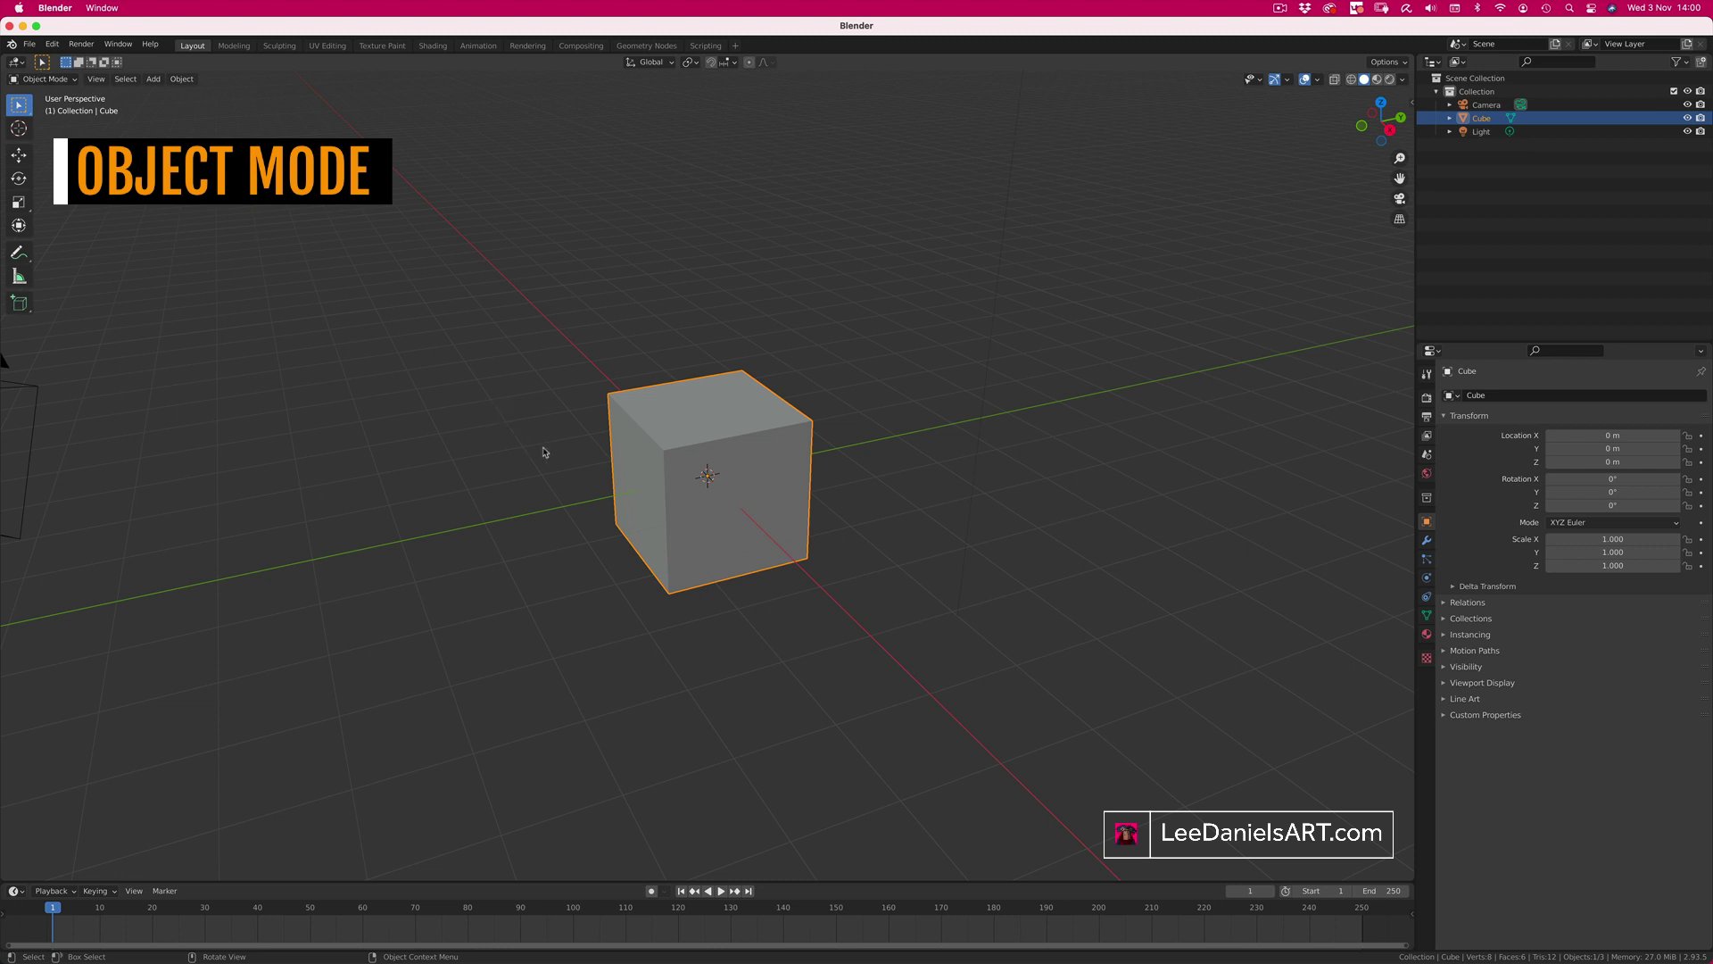
Step: Deselect the default cube, select it again and enter Edit Mode
click(508, 456)
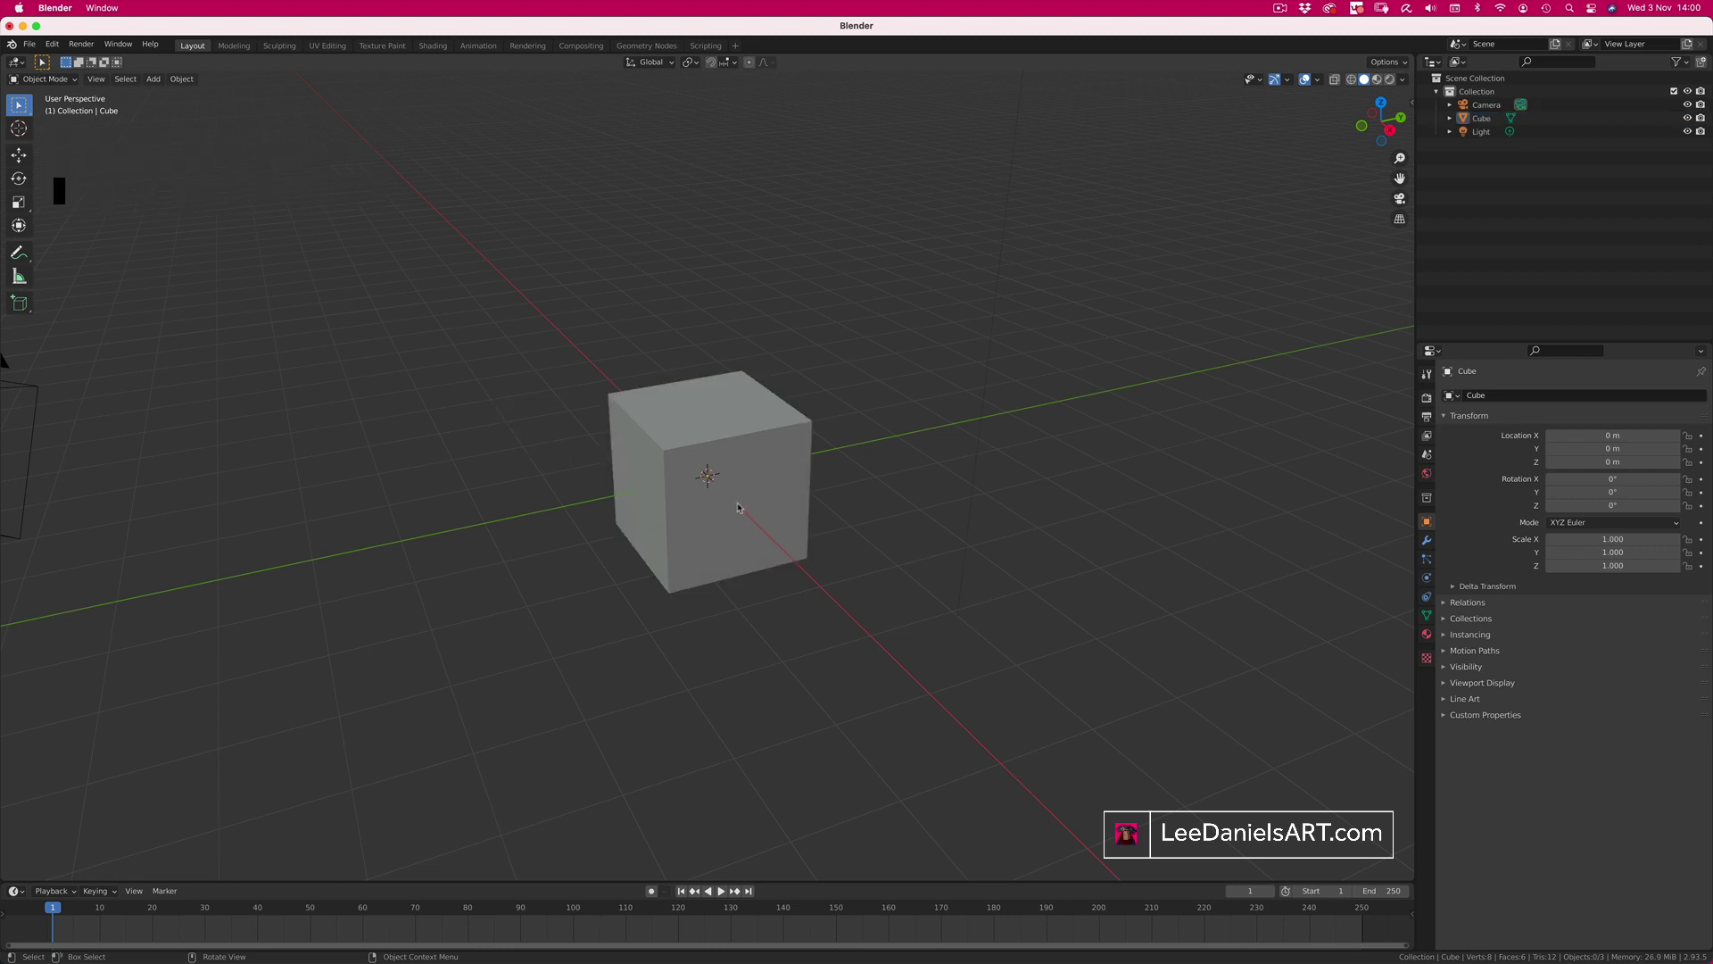
click(730, 497)
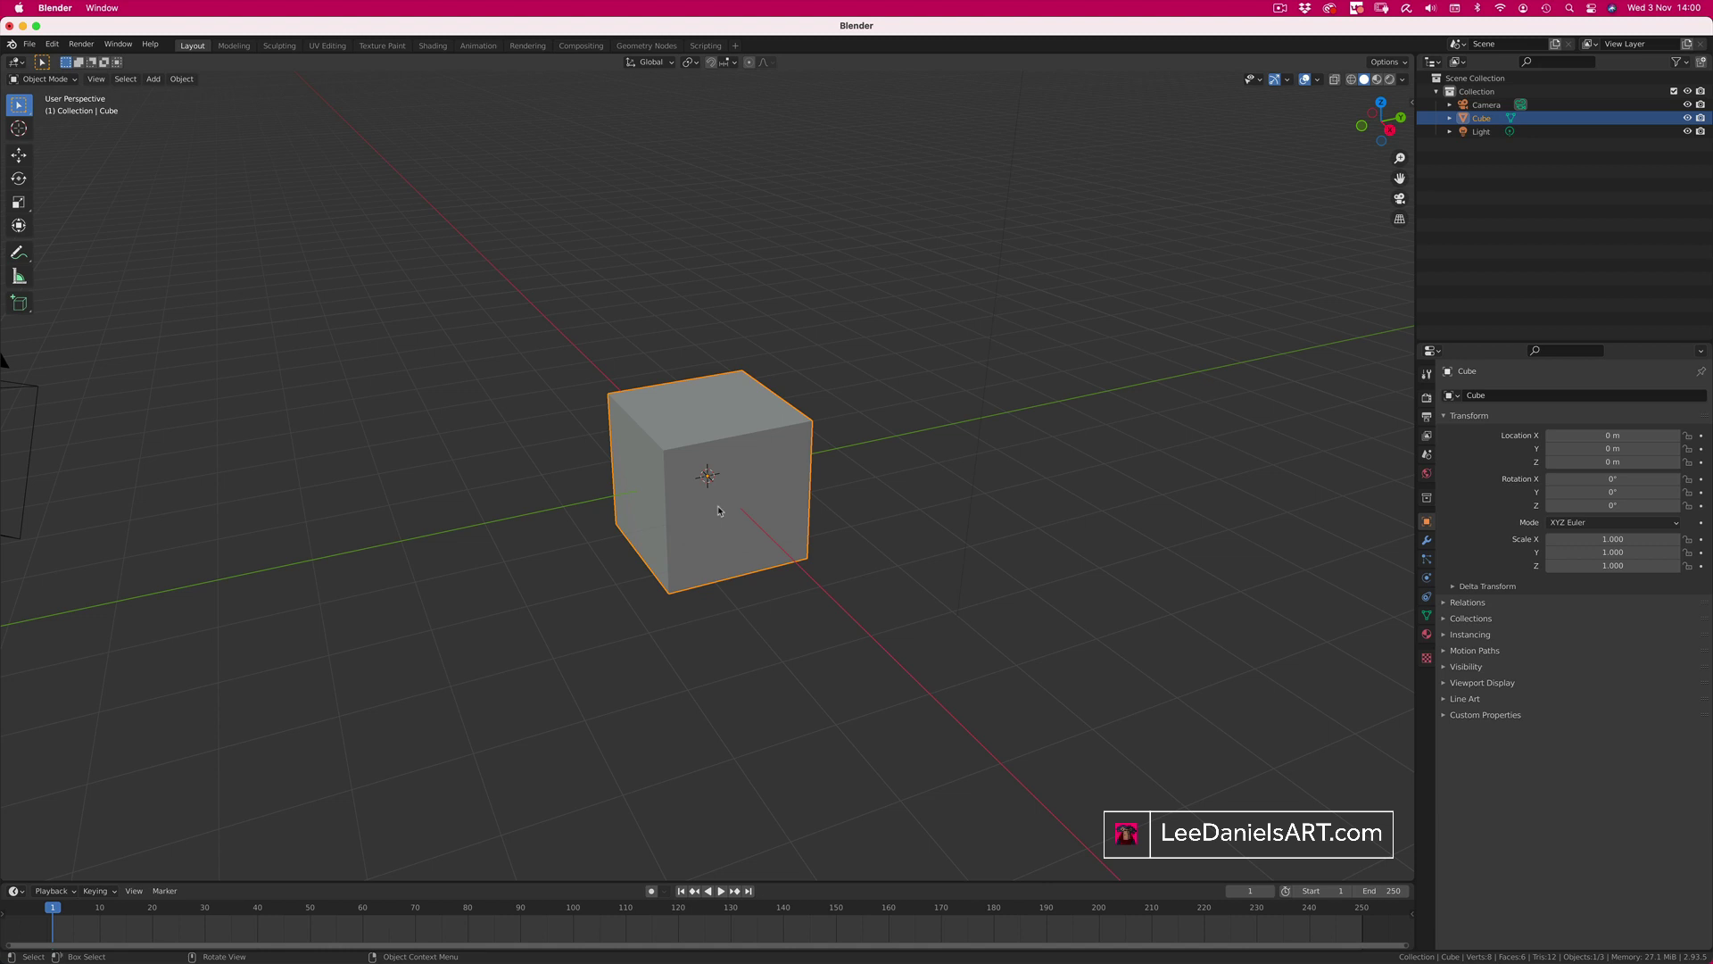
key(Tab)
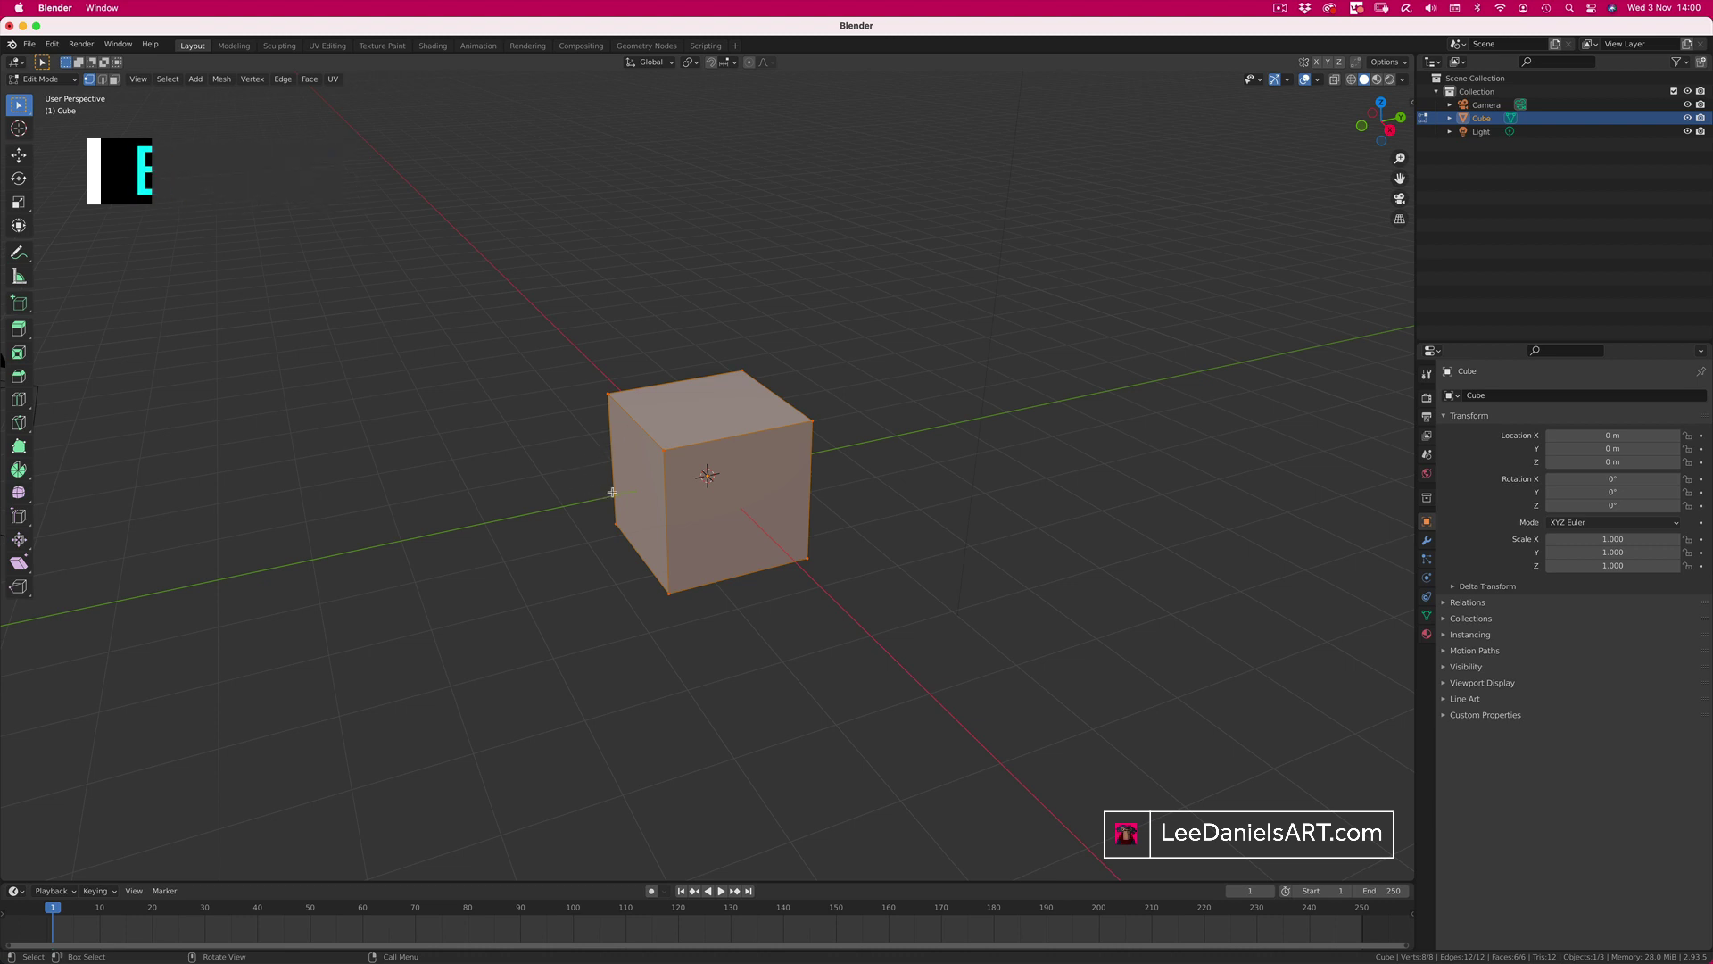
Step: Select a single upper corner vertex of the cube, and an upper front edge in edge select mode
click(591, 396)
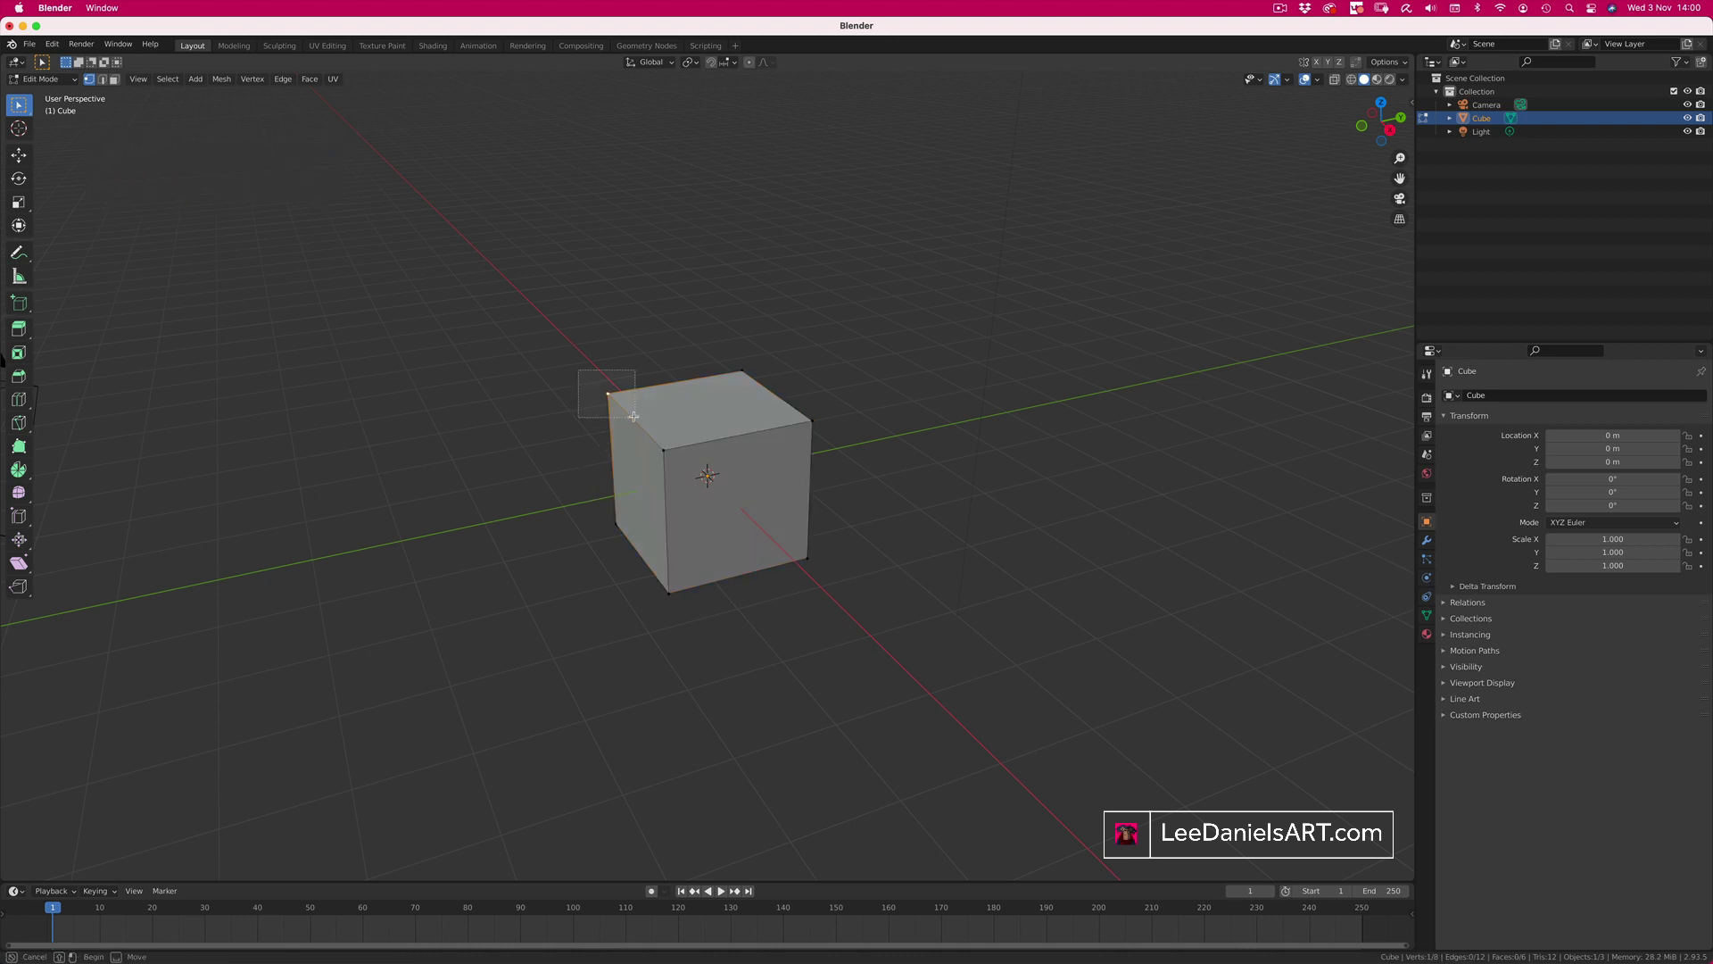
click(104, 79)
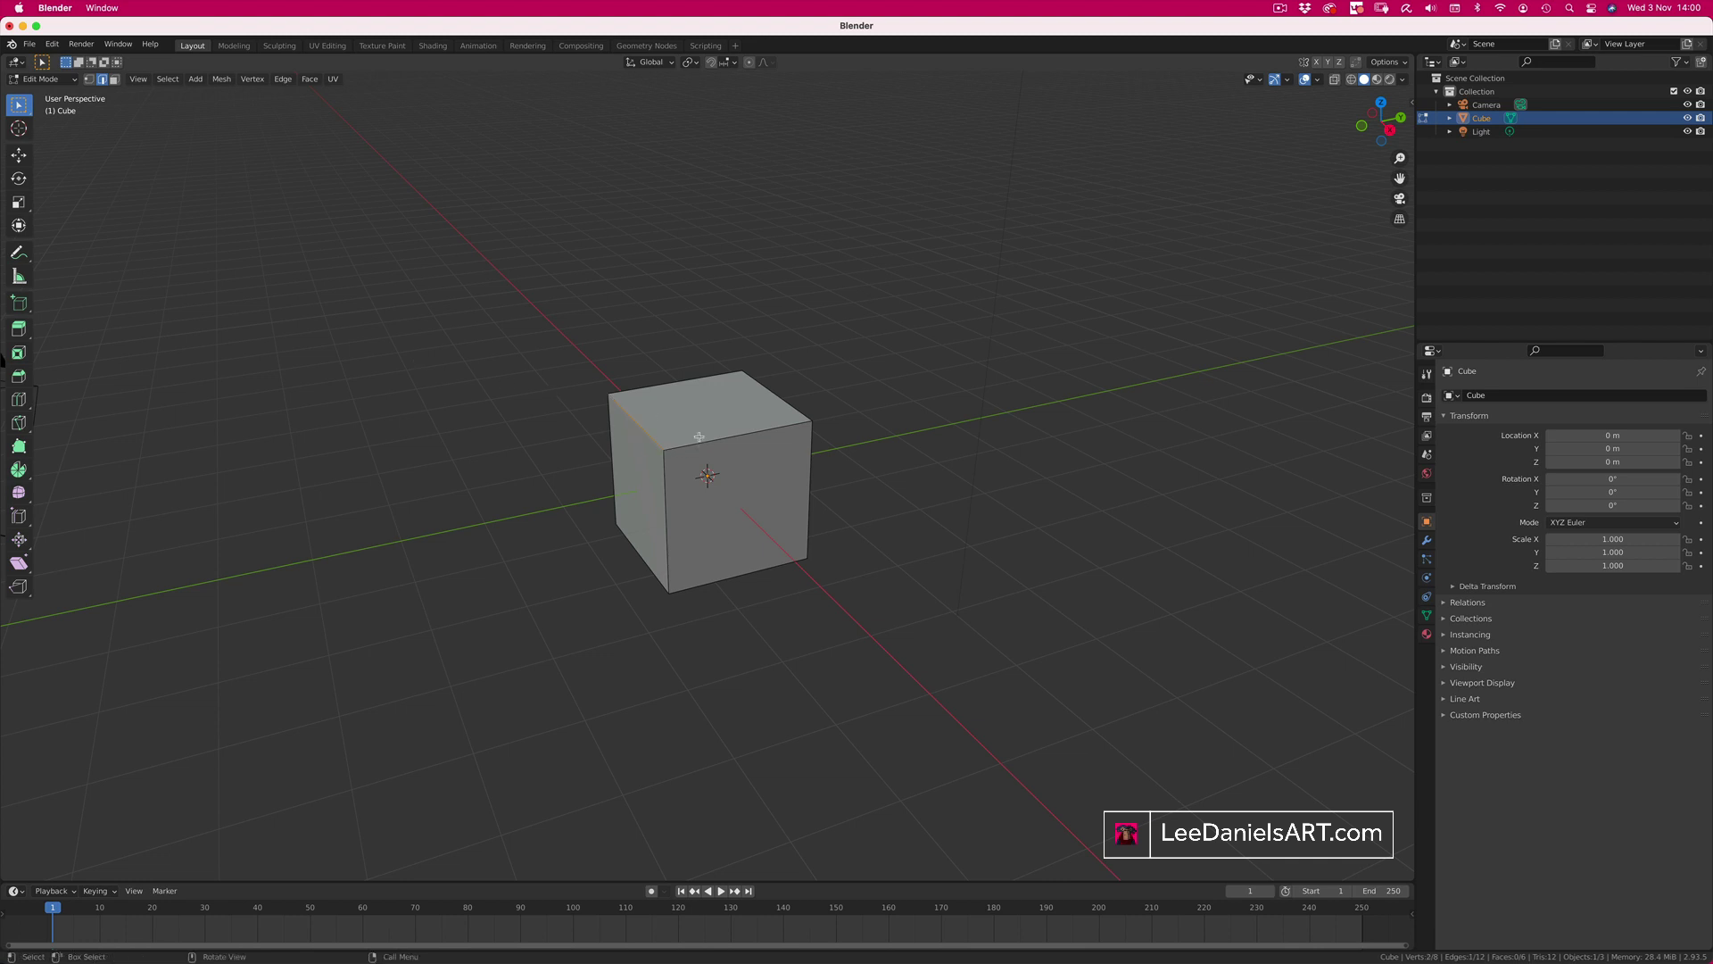
click(750, 455)
Step: In face select mode, select the cube's top, front and side faces in turn, and clear the selection
click(115, 79)
click(710, 423)
click(734, 510)
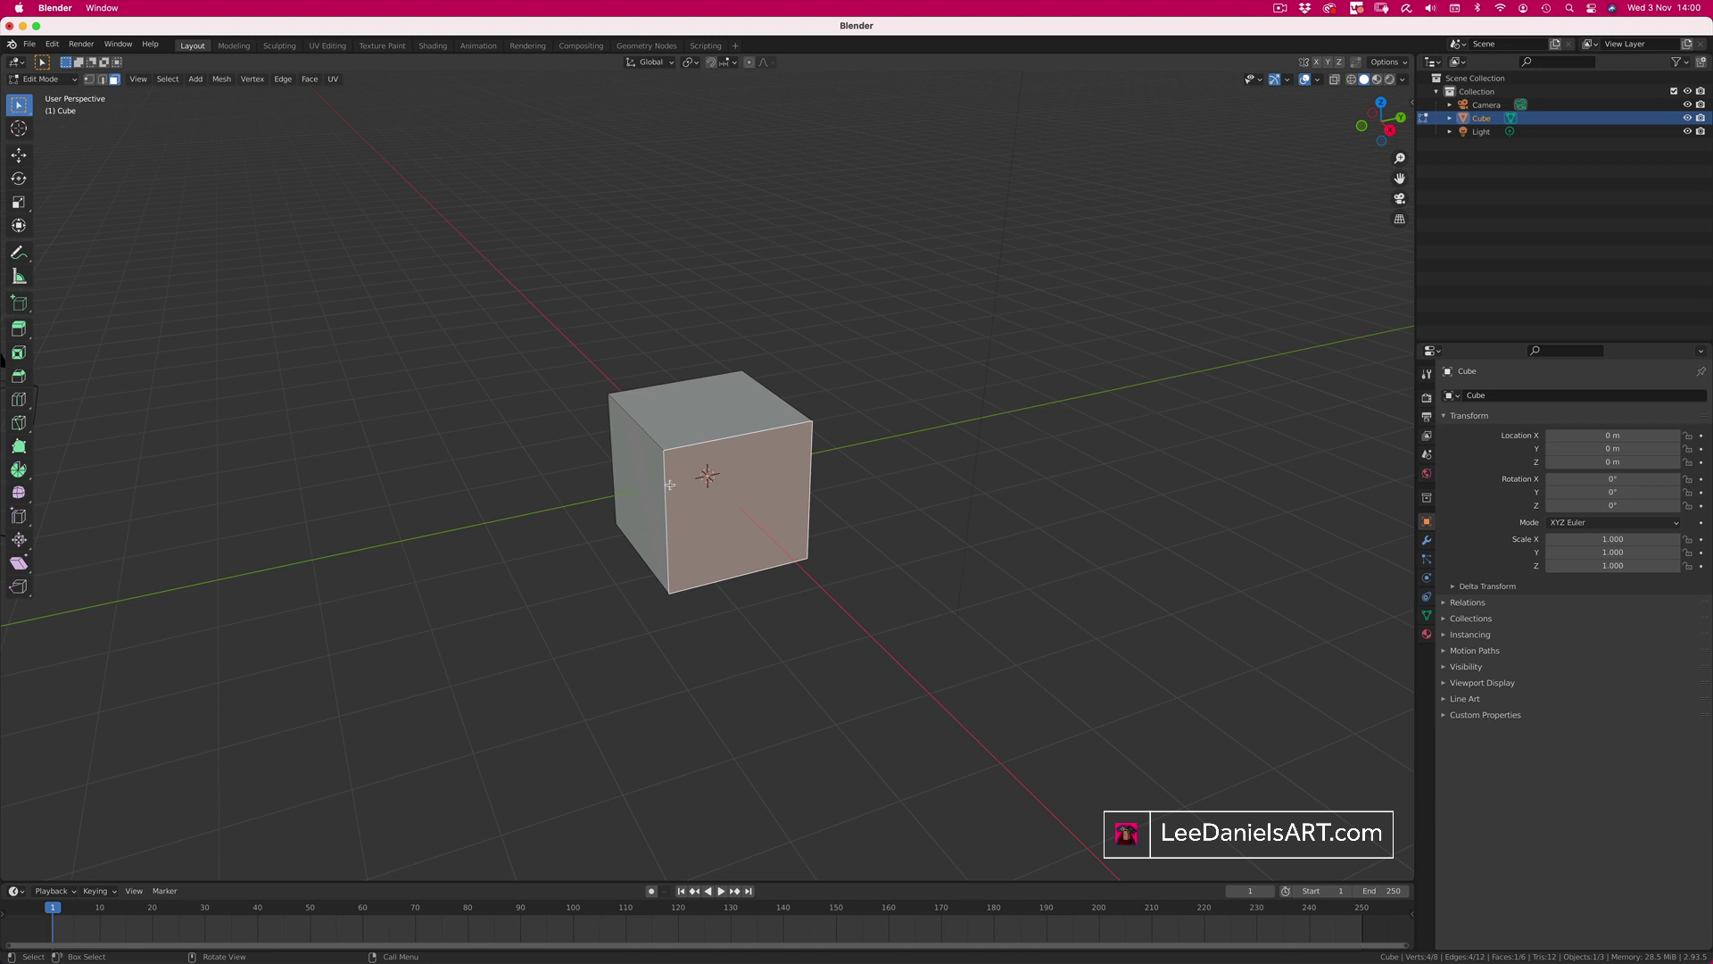
click(643, 476)
click(475, 465)
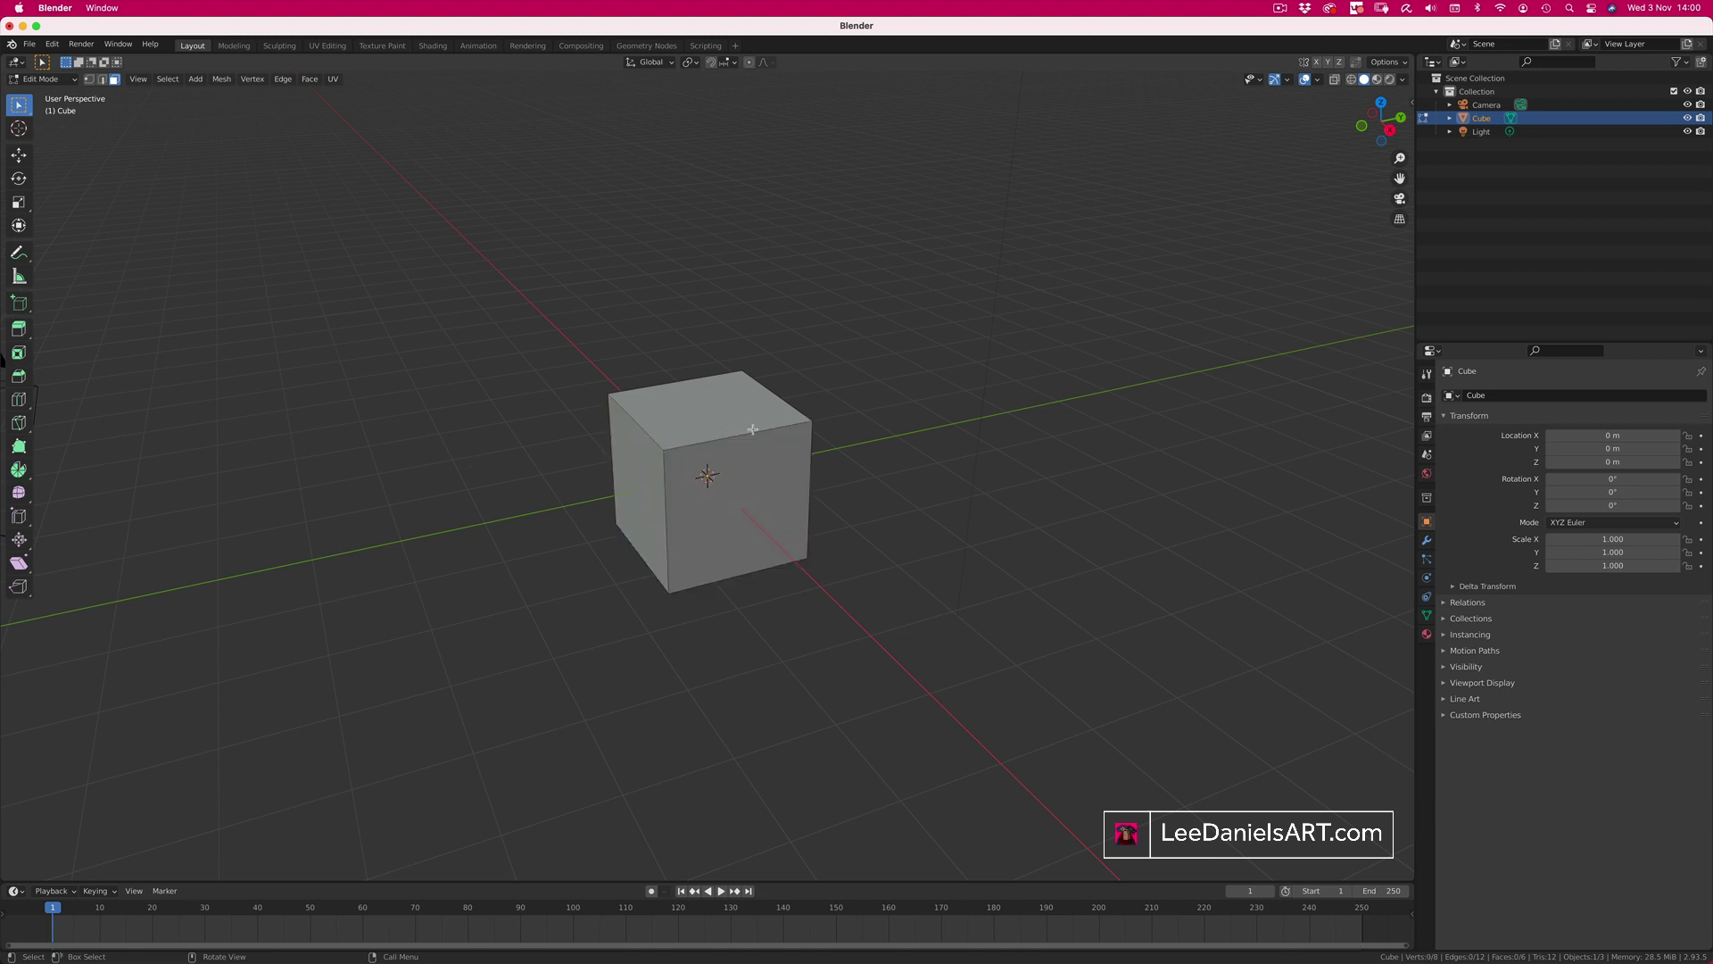
Step: In vertex select mode, box-select one upper corner vertex of the cube and move it outward to form a spike
click(88, 78)
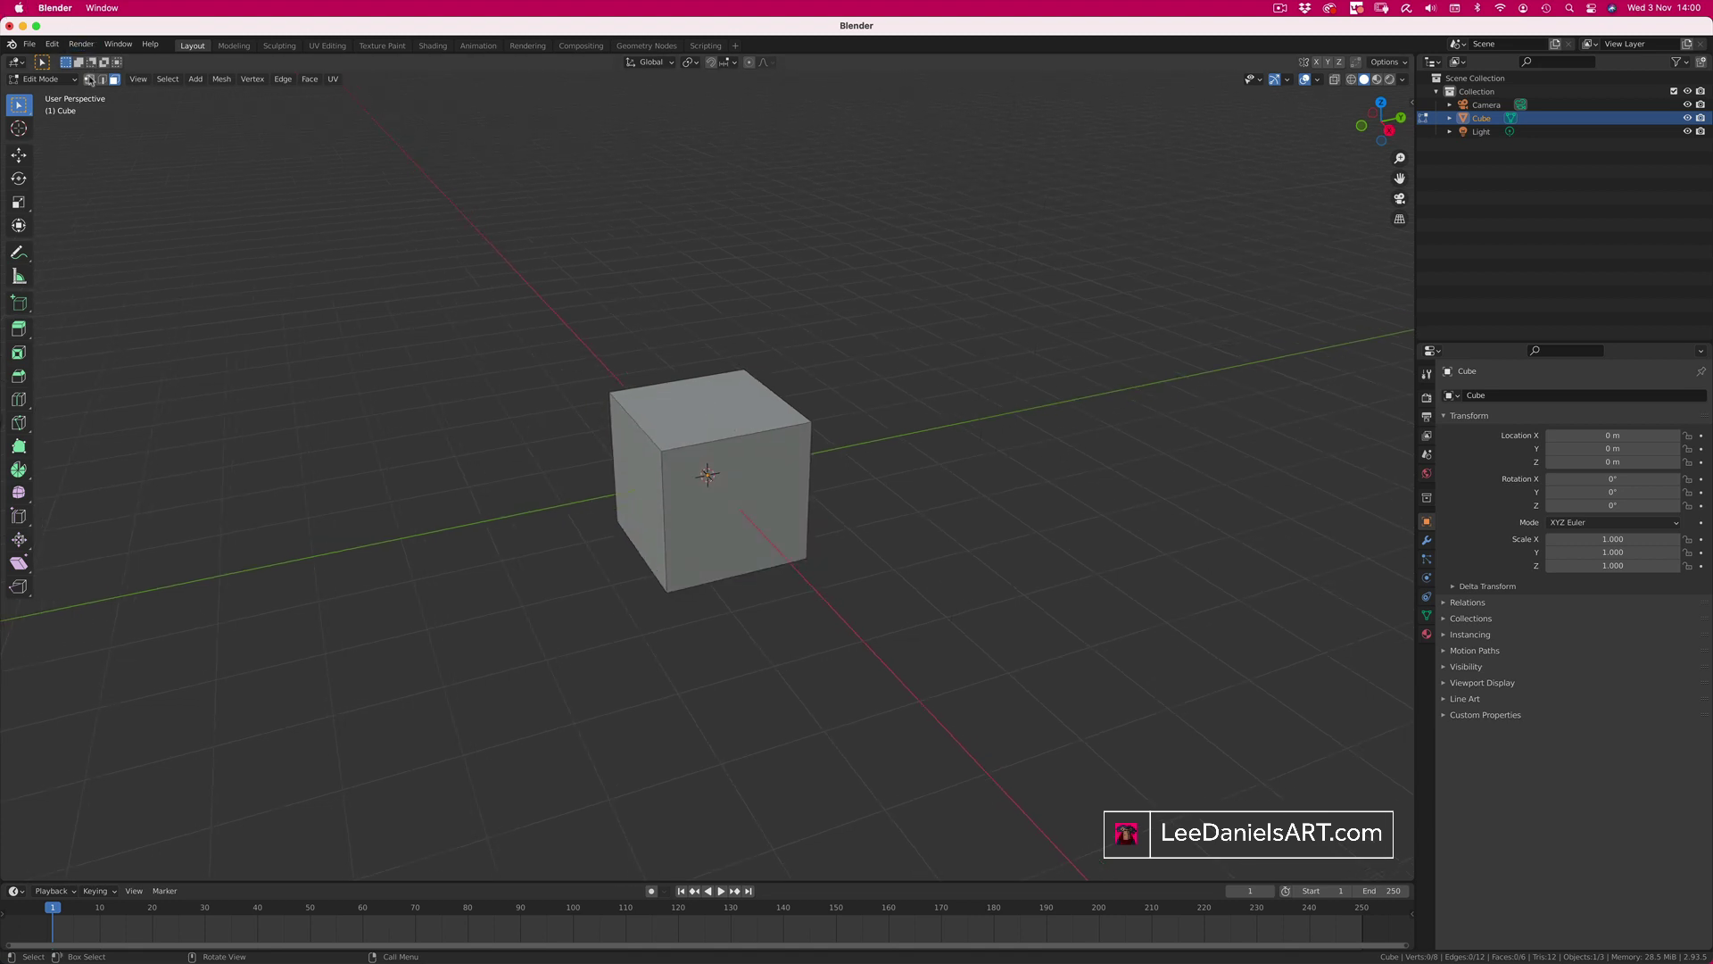
drag(512, 371, 678, 435)
key(g)
click(496, 284)
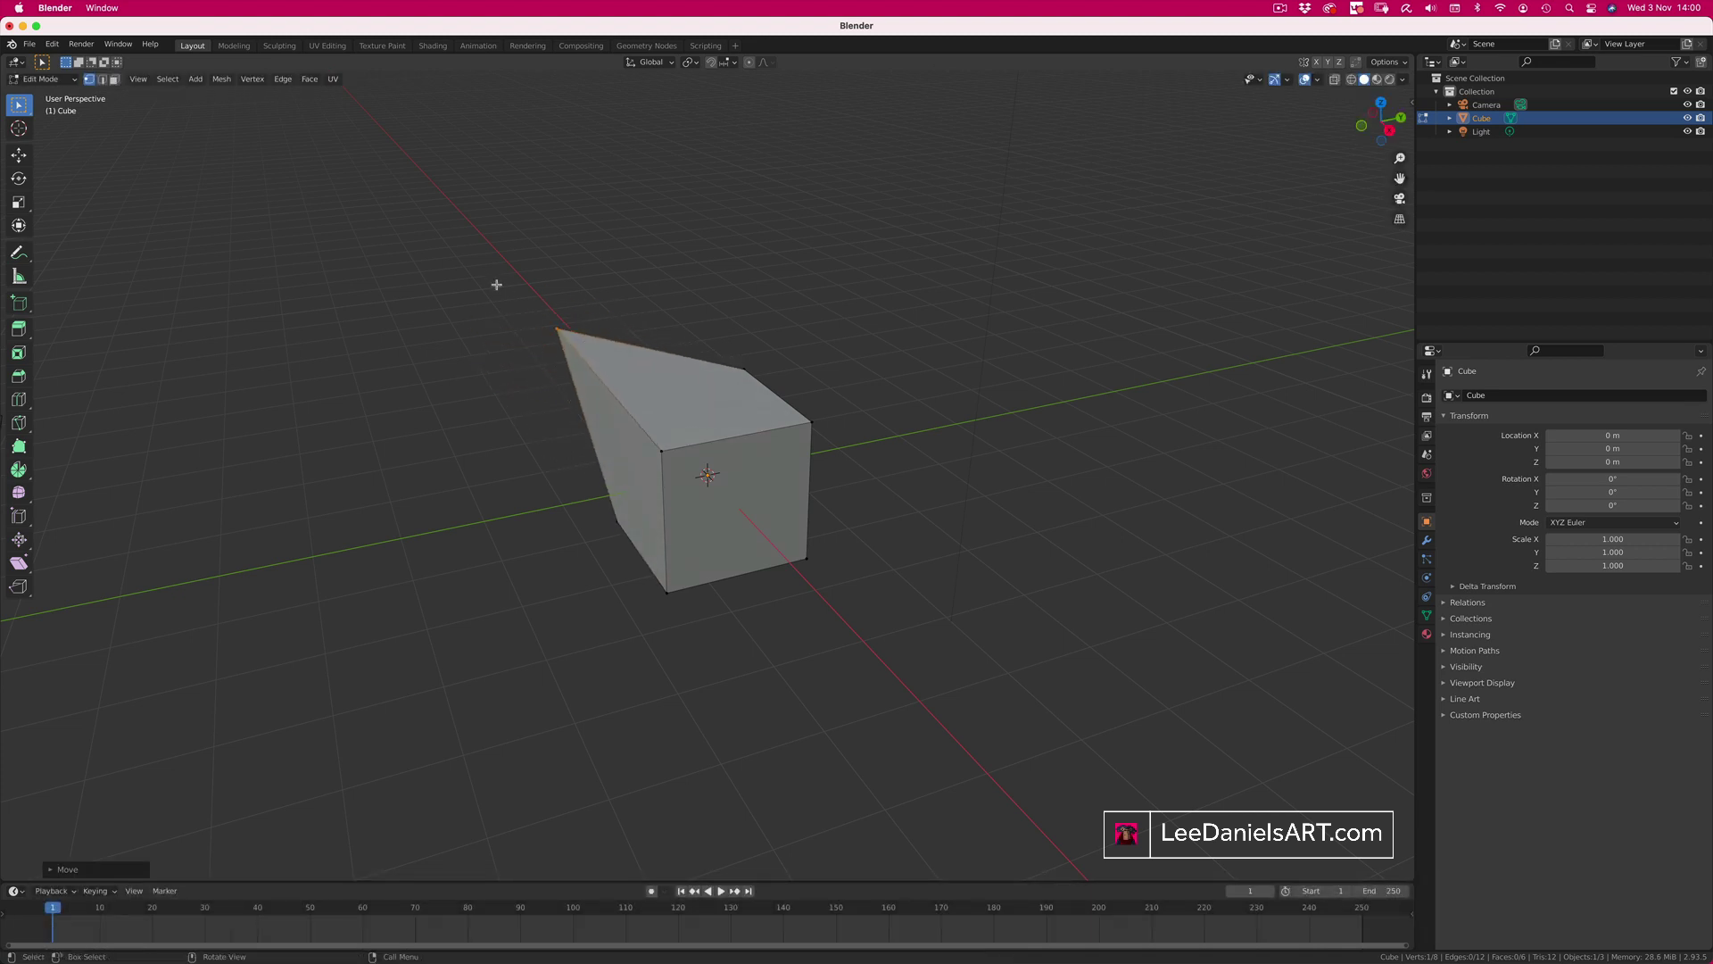
Step: Box-select the four top vertices, rotate them freely and scale them down to about 0.17
drag(496, 284, 900, 530)
key(super+z)
key(r)
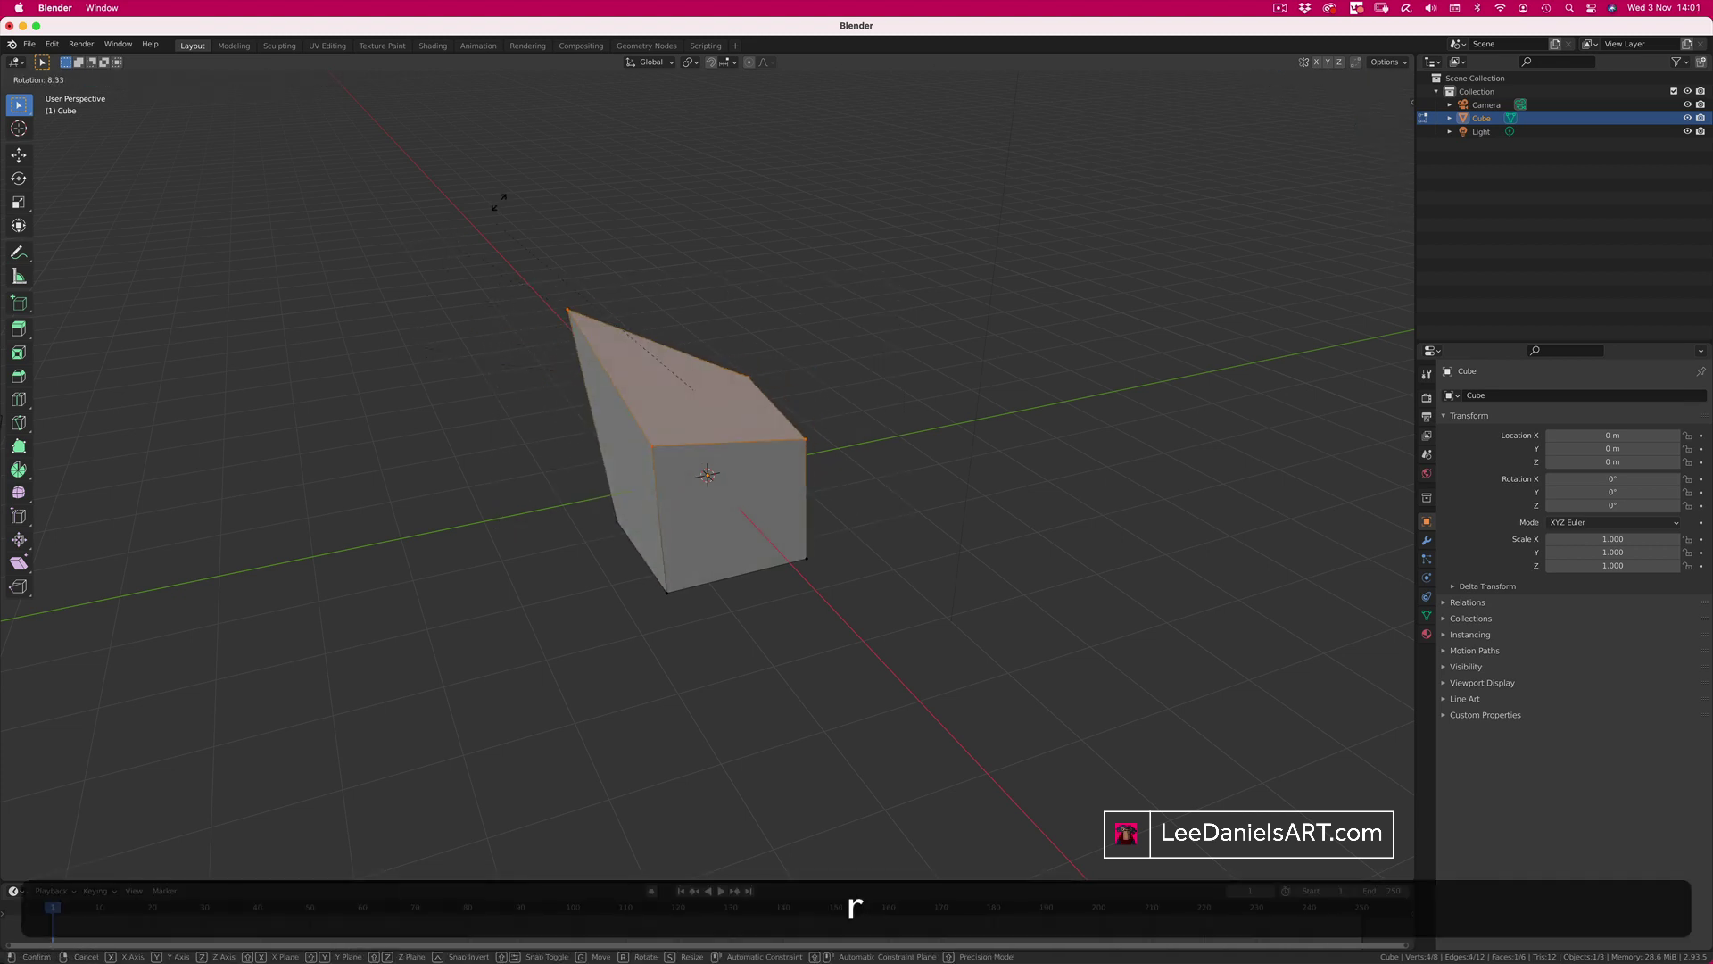
click(462, 385)
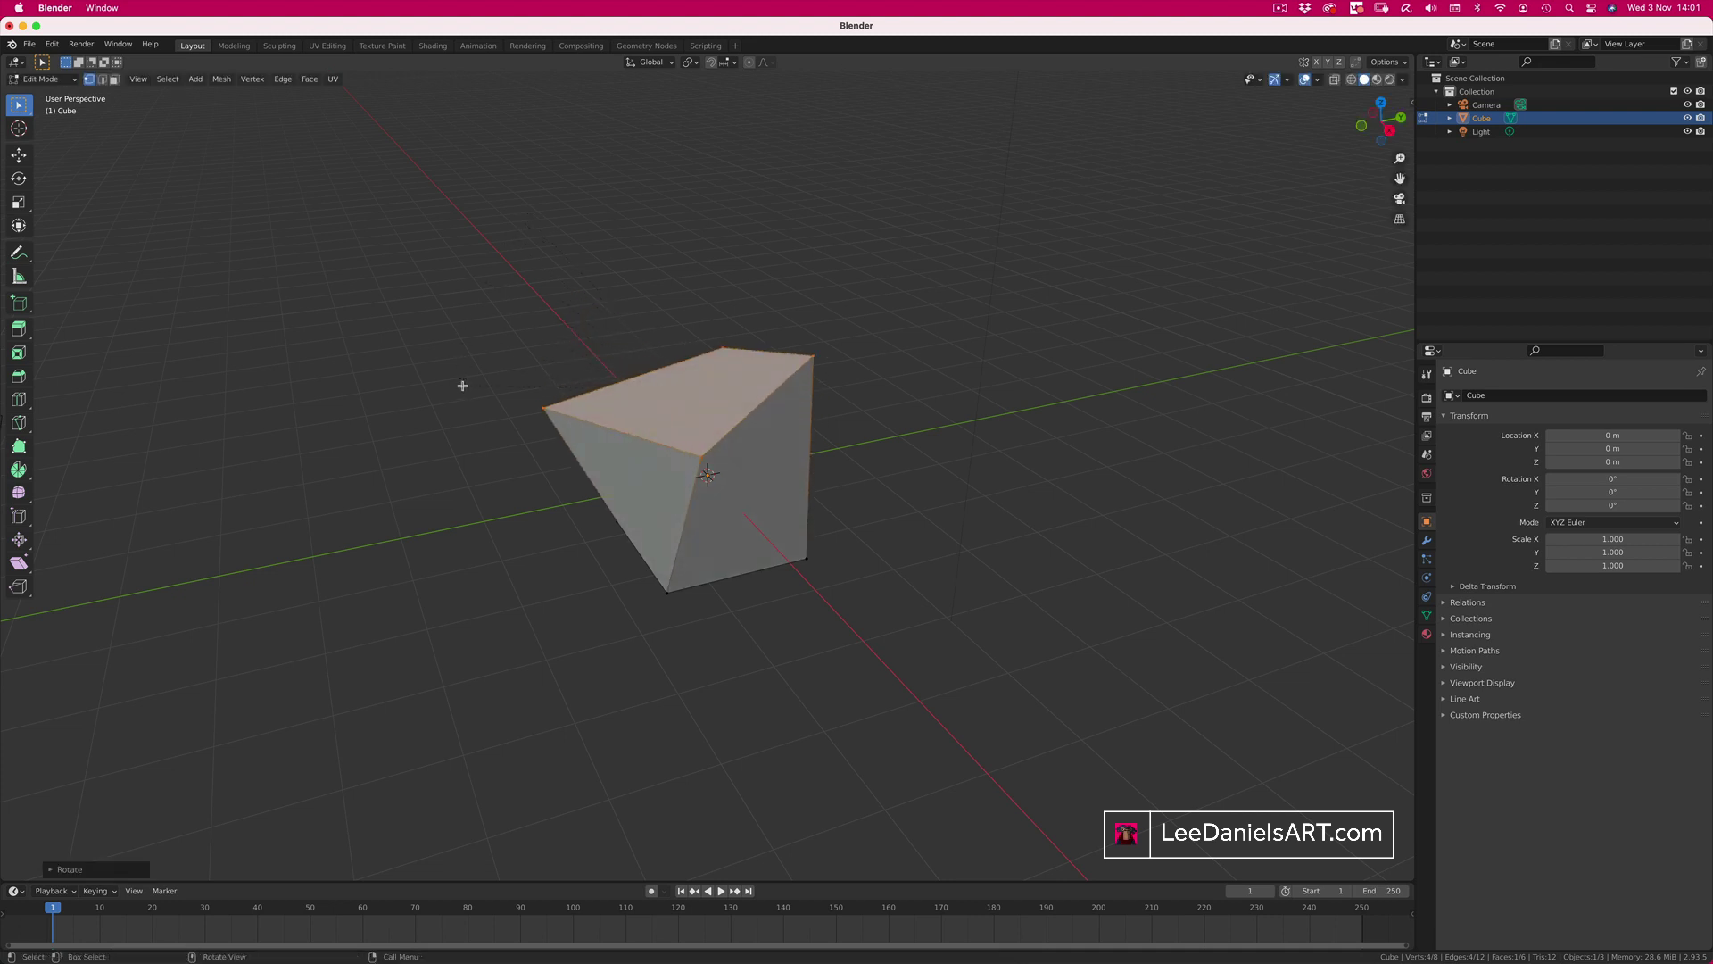
key(s)
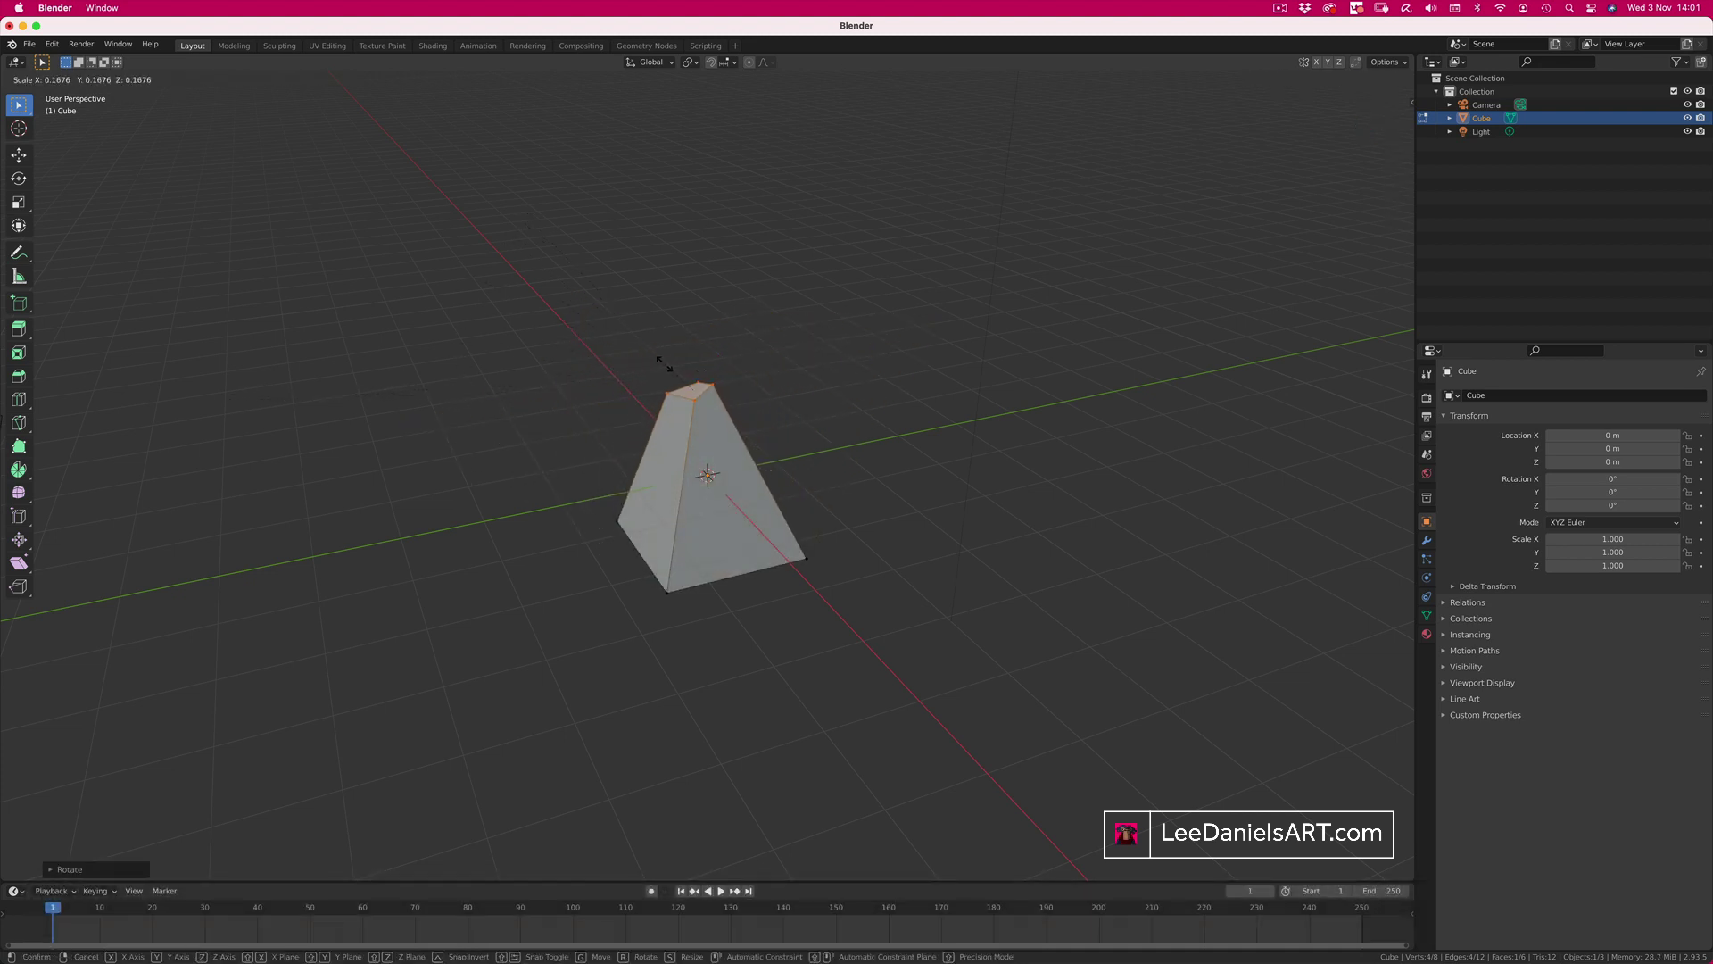
click(665, 364)
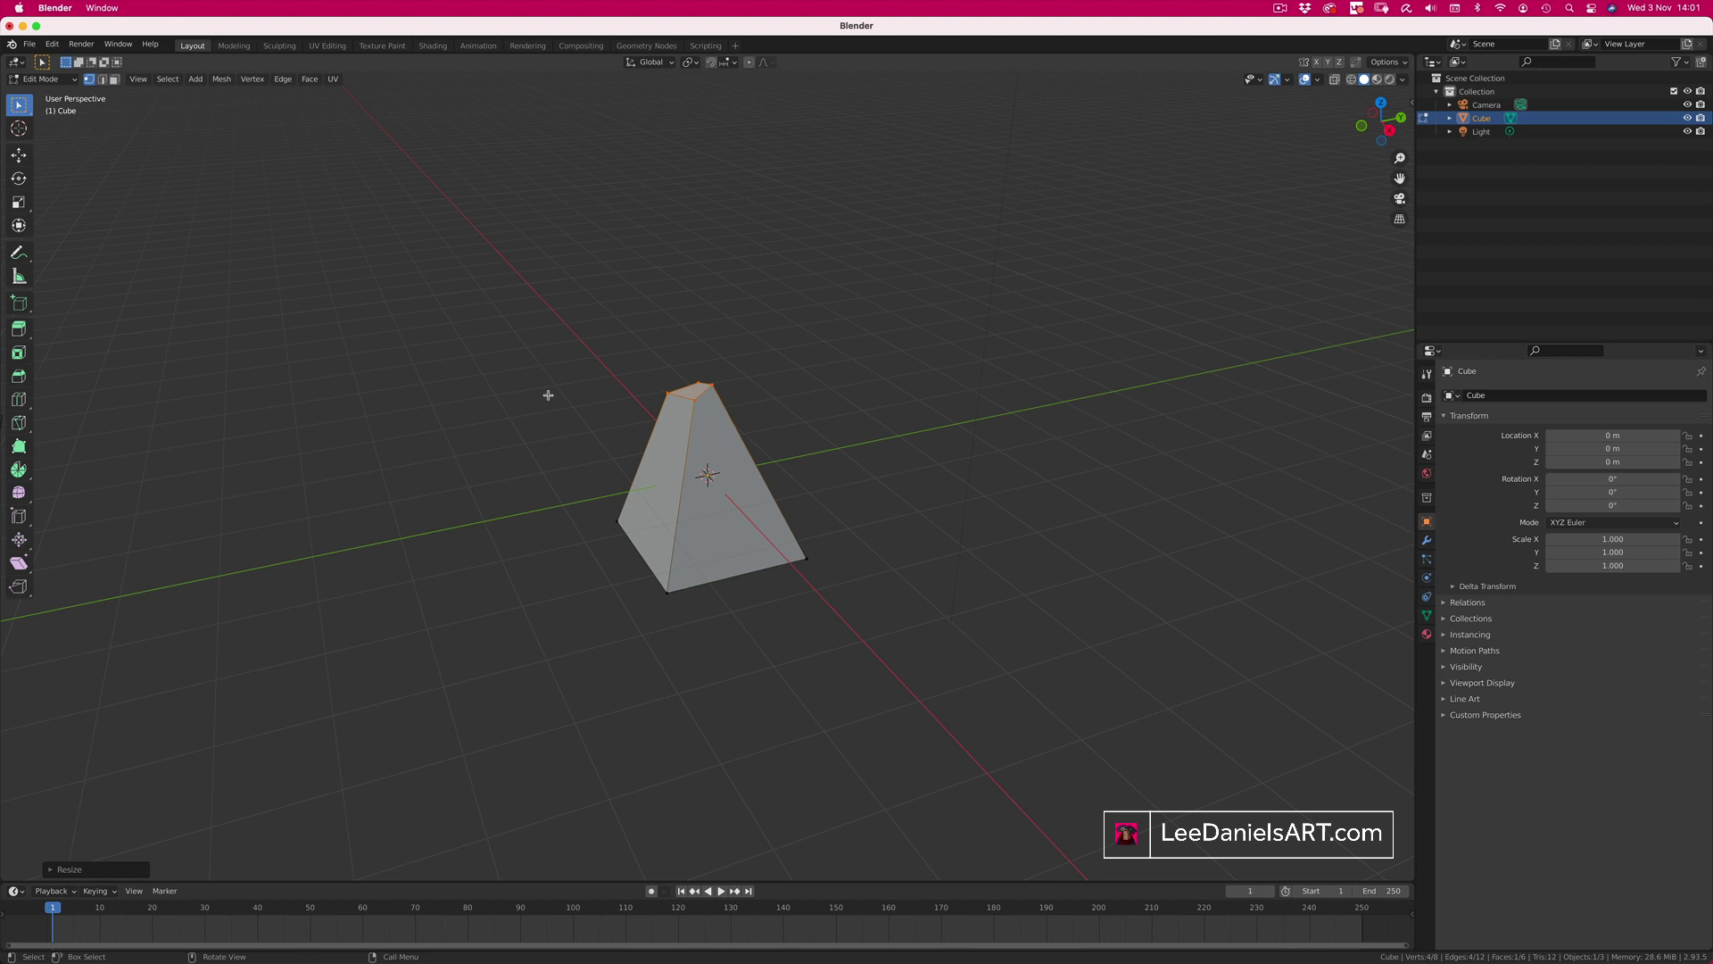
Step: Select the entire mesh and move it freely away from the object's origin
key(a)
key(g)
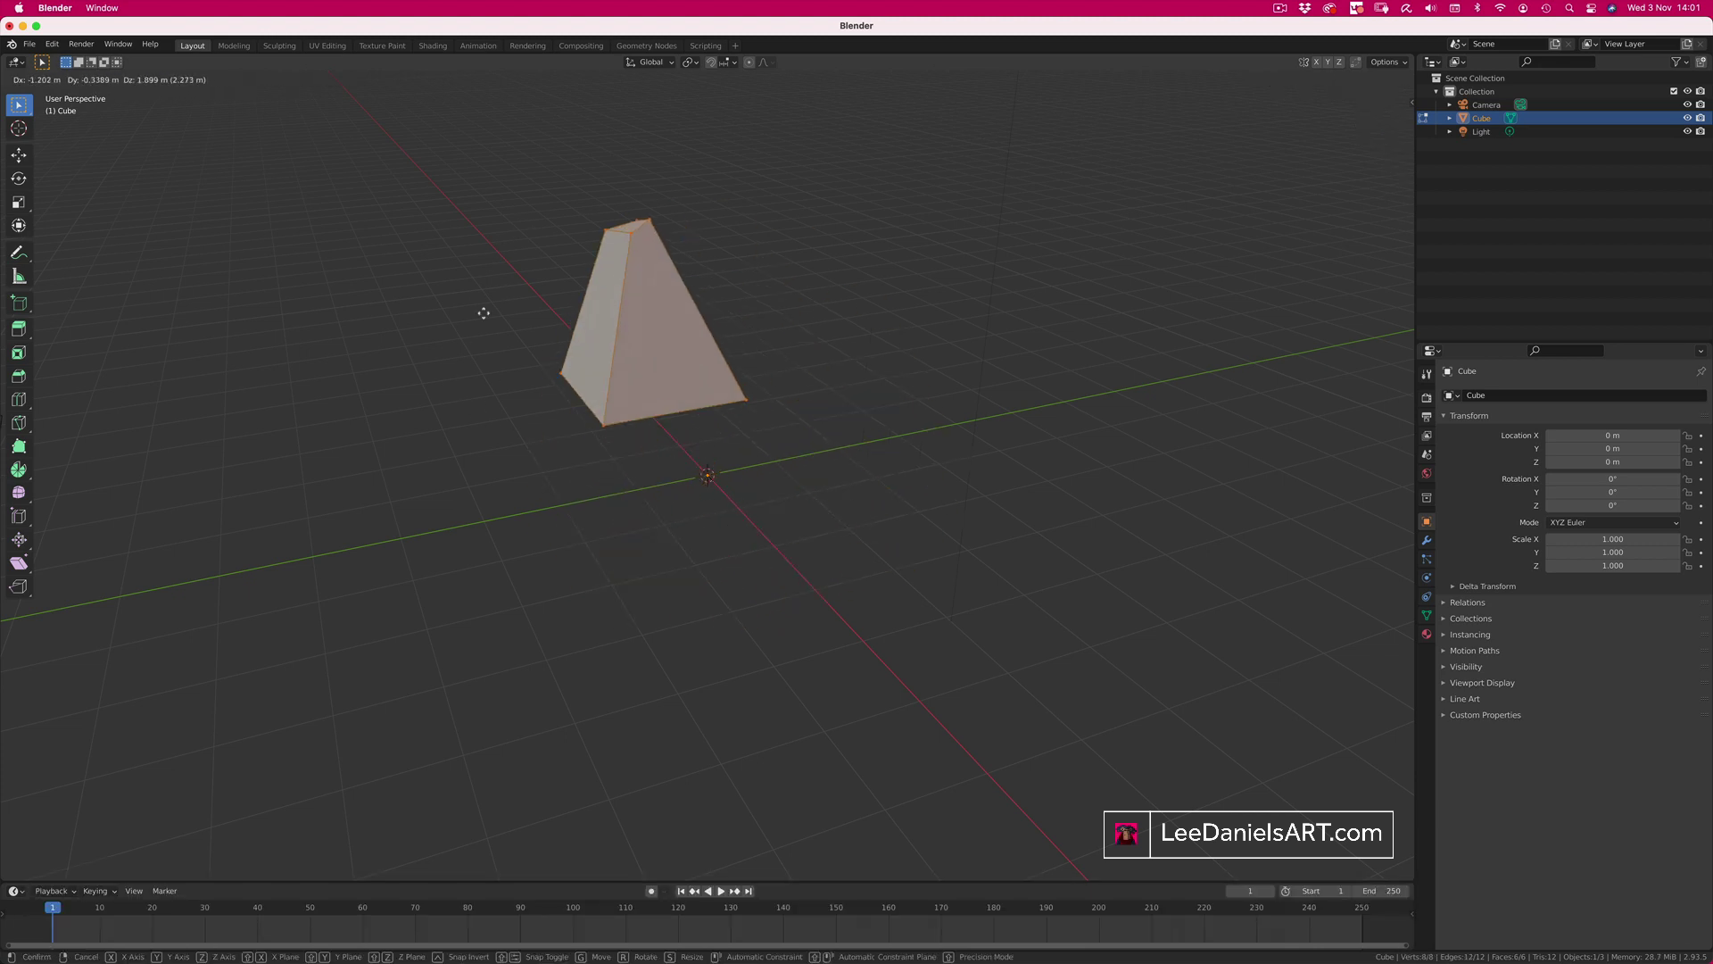
click(567, 370)
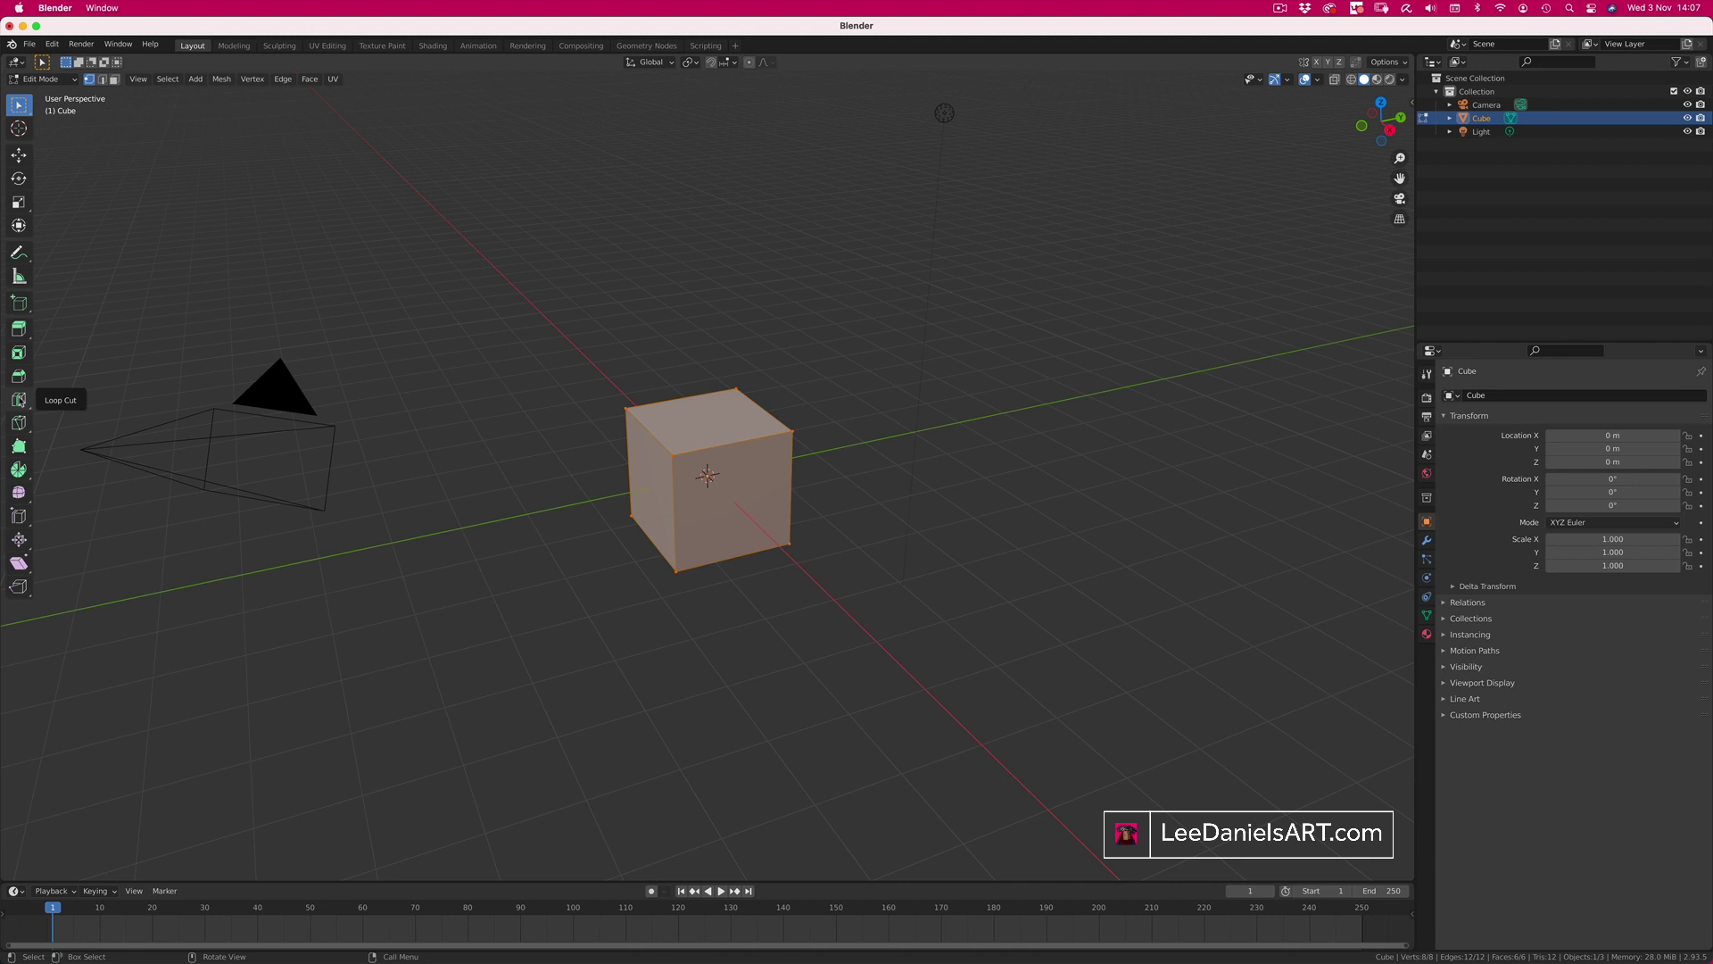
Step: Select the top face of the fresh cube in face select mode and extrude it upward three times with Extrude Region
click(506, 507)
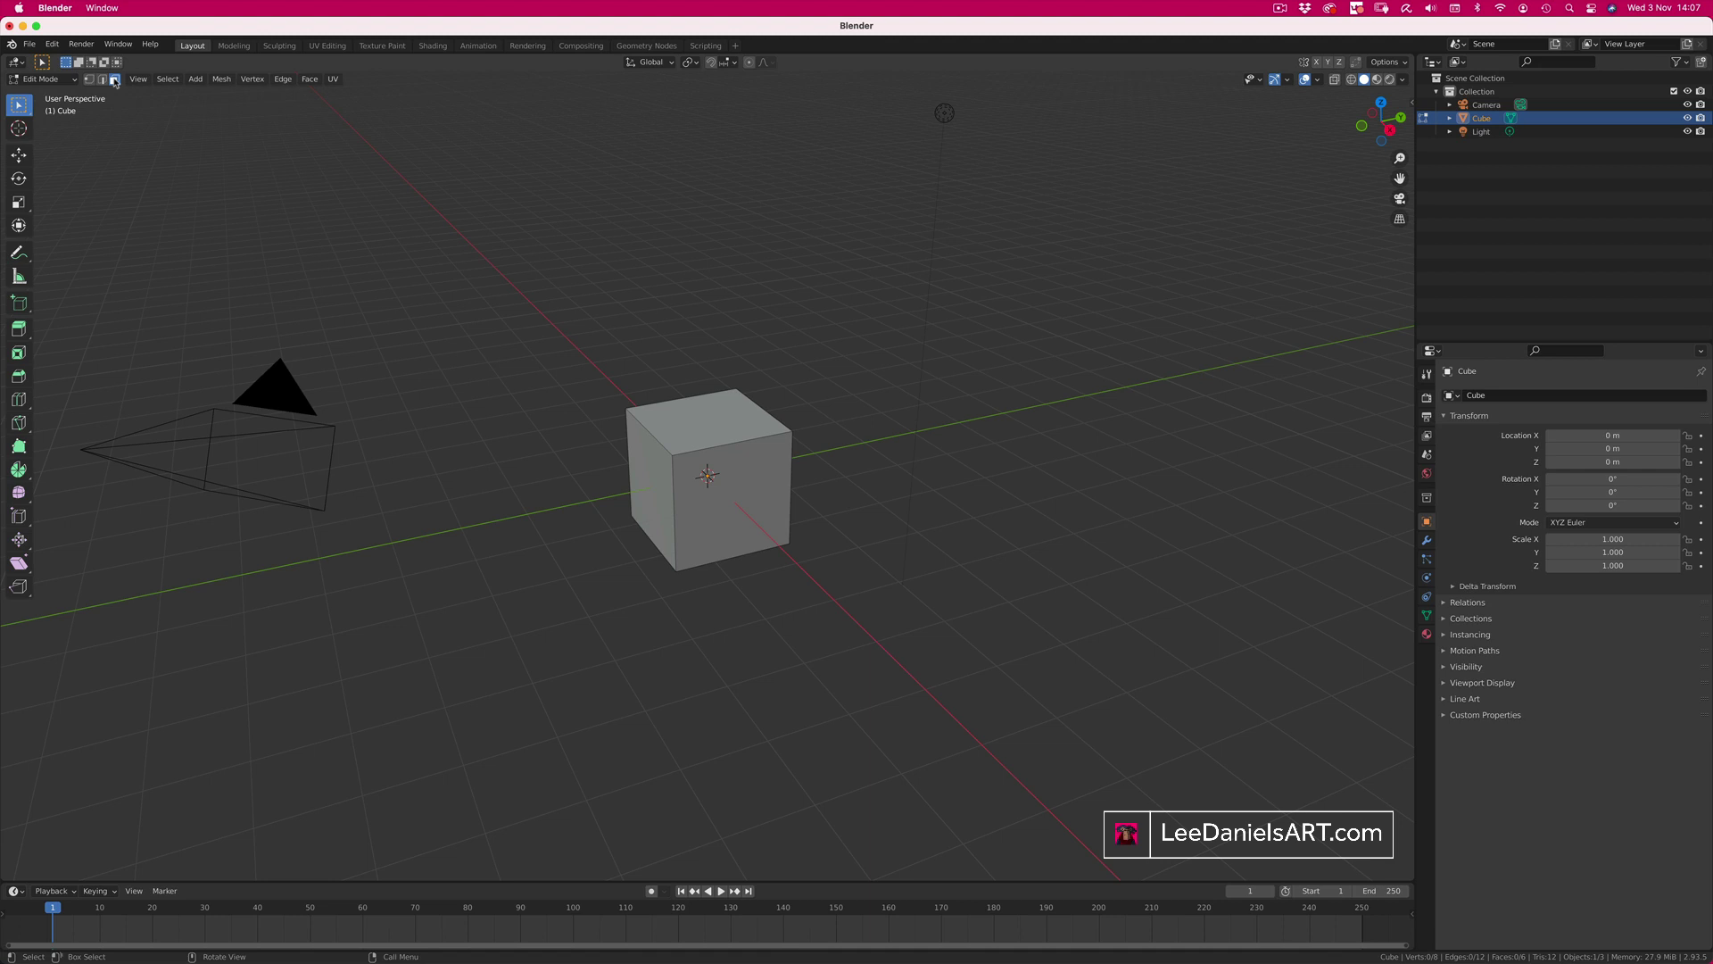
click(702, 422)
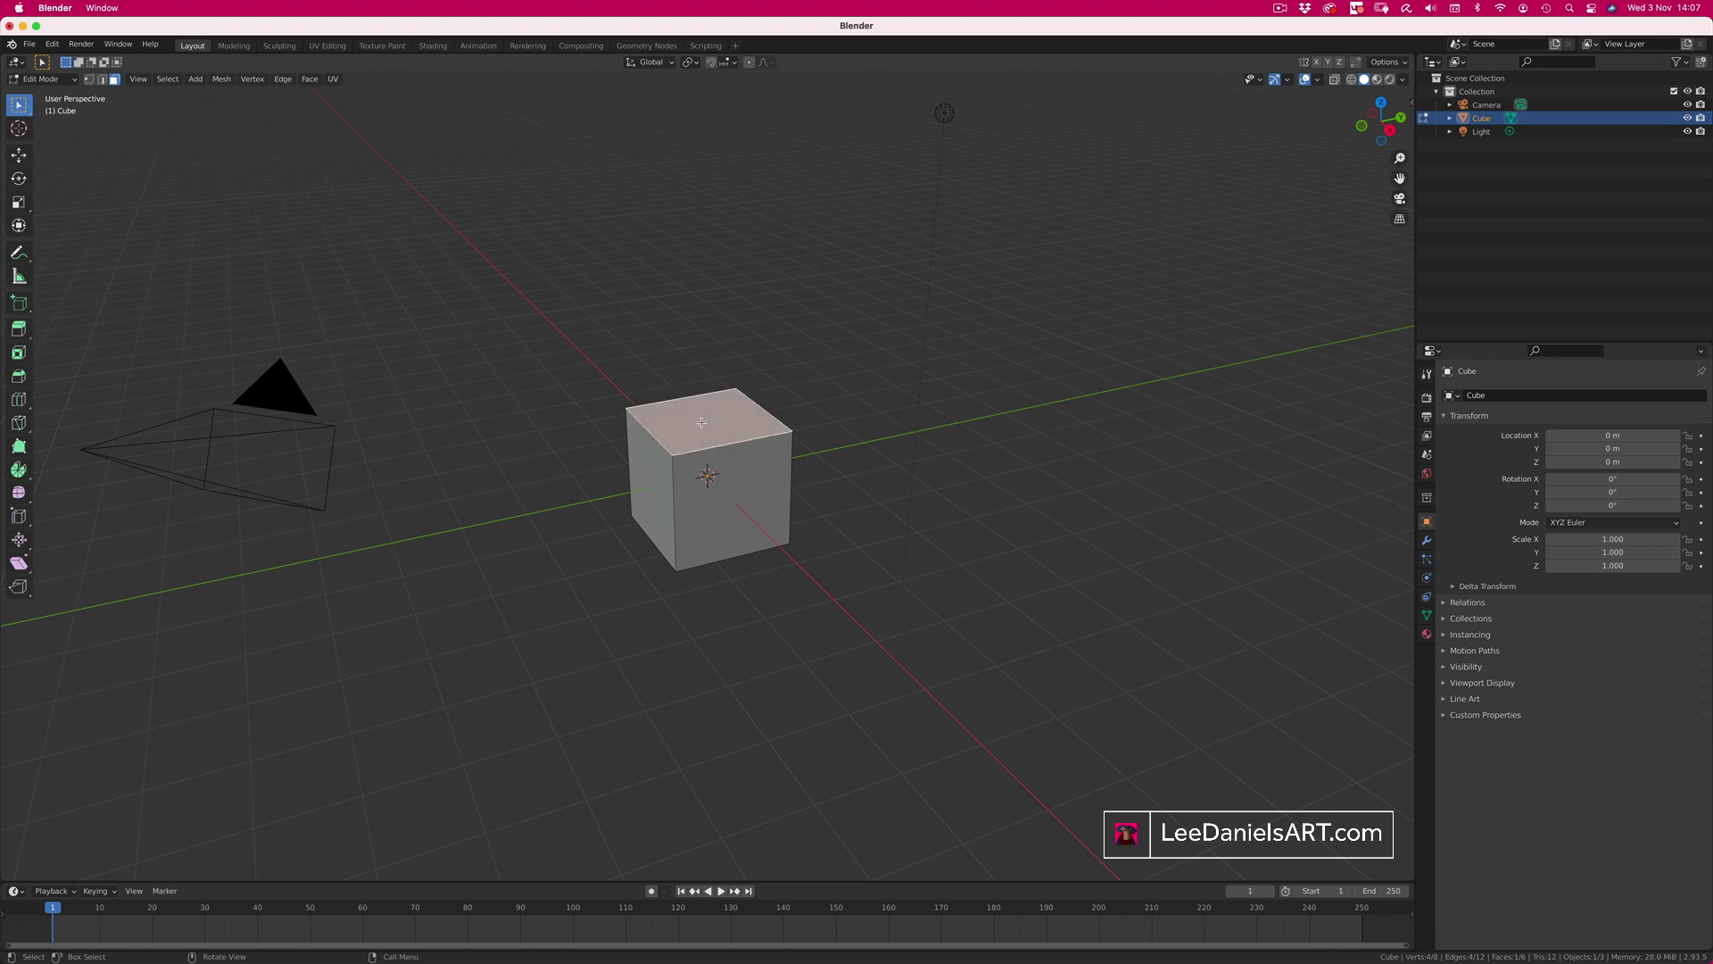
click(19, 329)
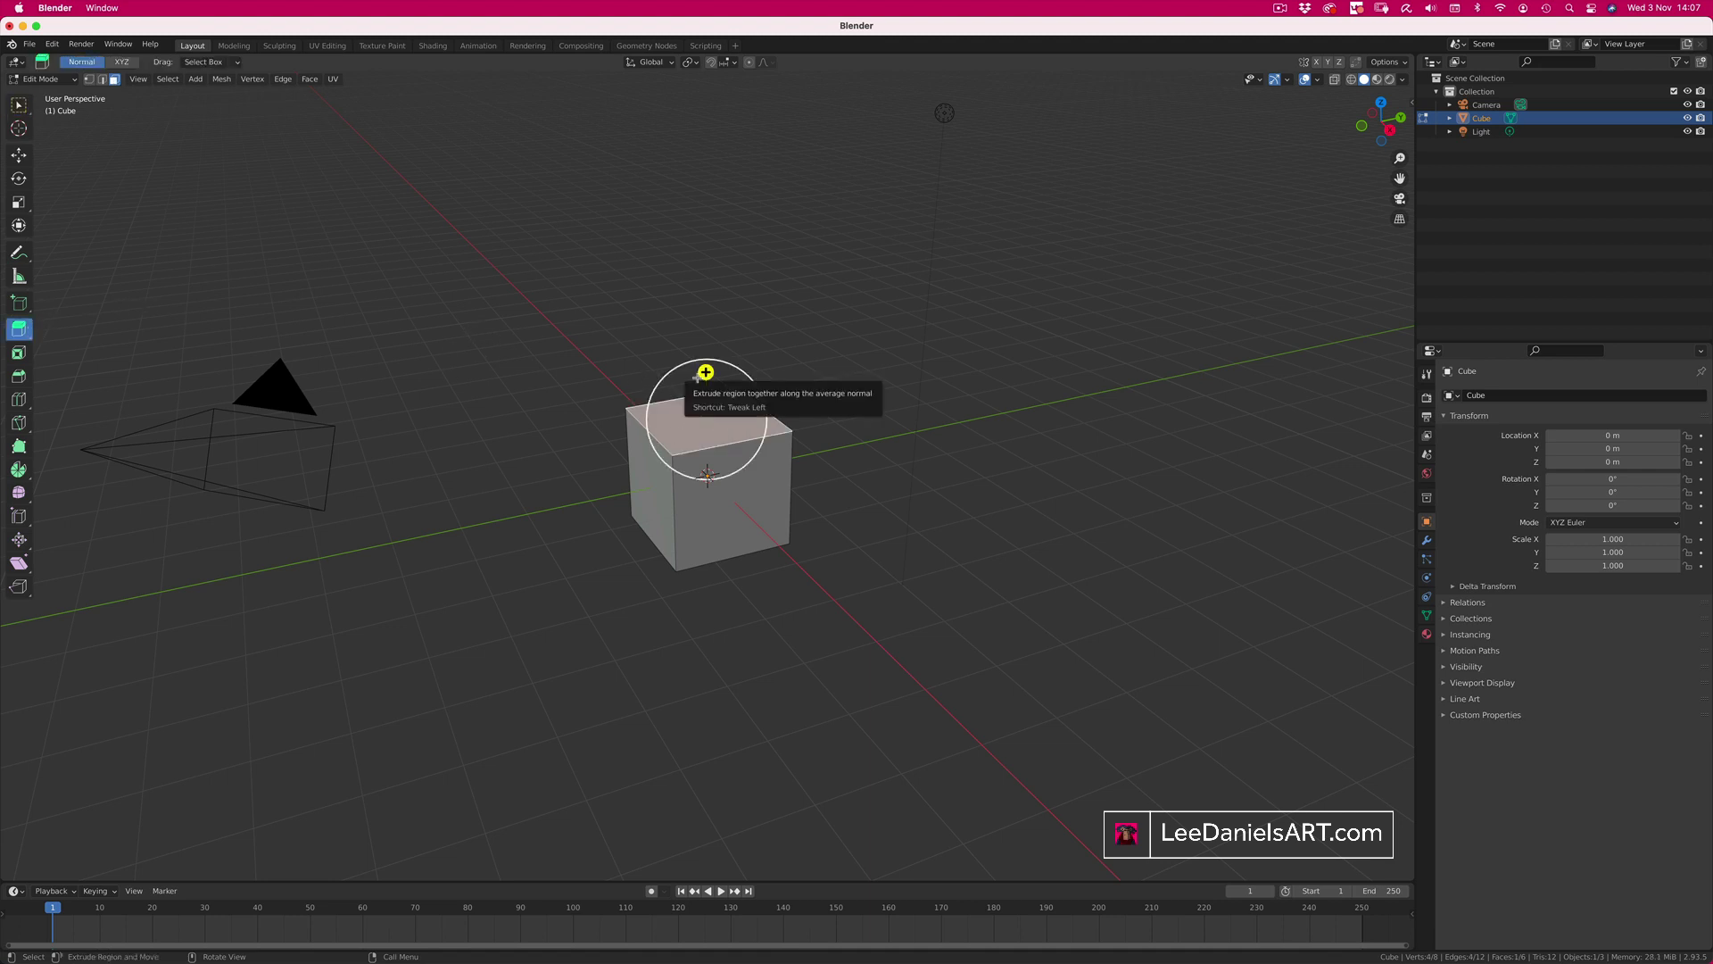
drag(705, 371, 703, 161)
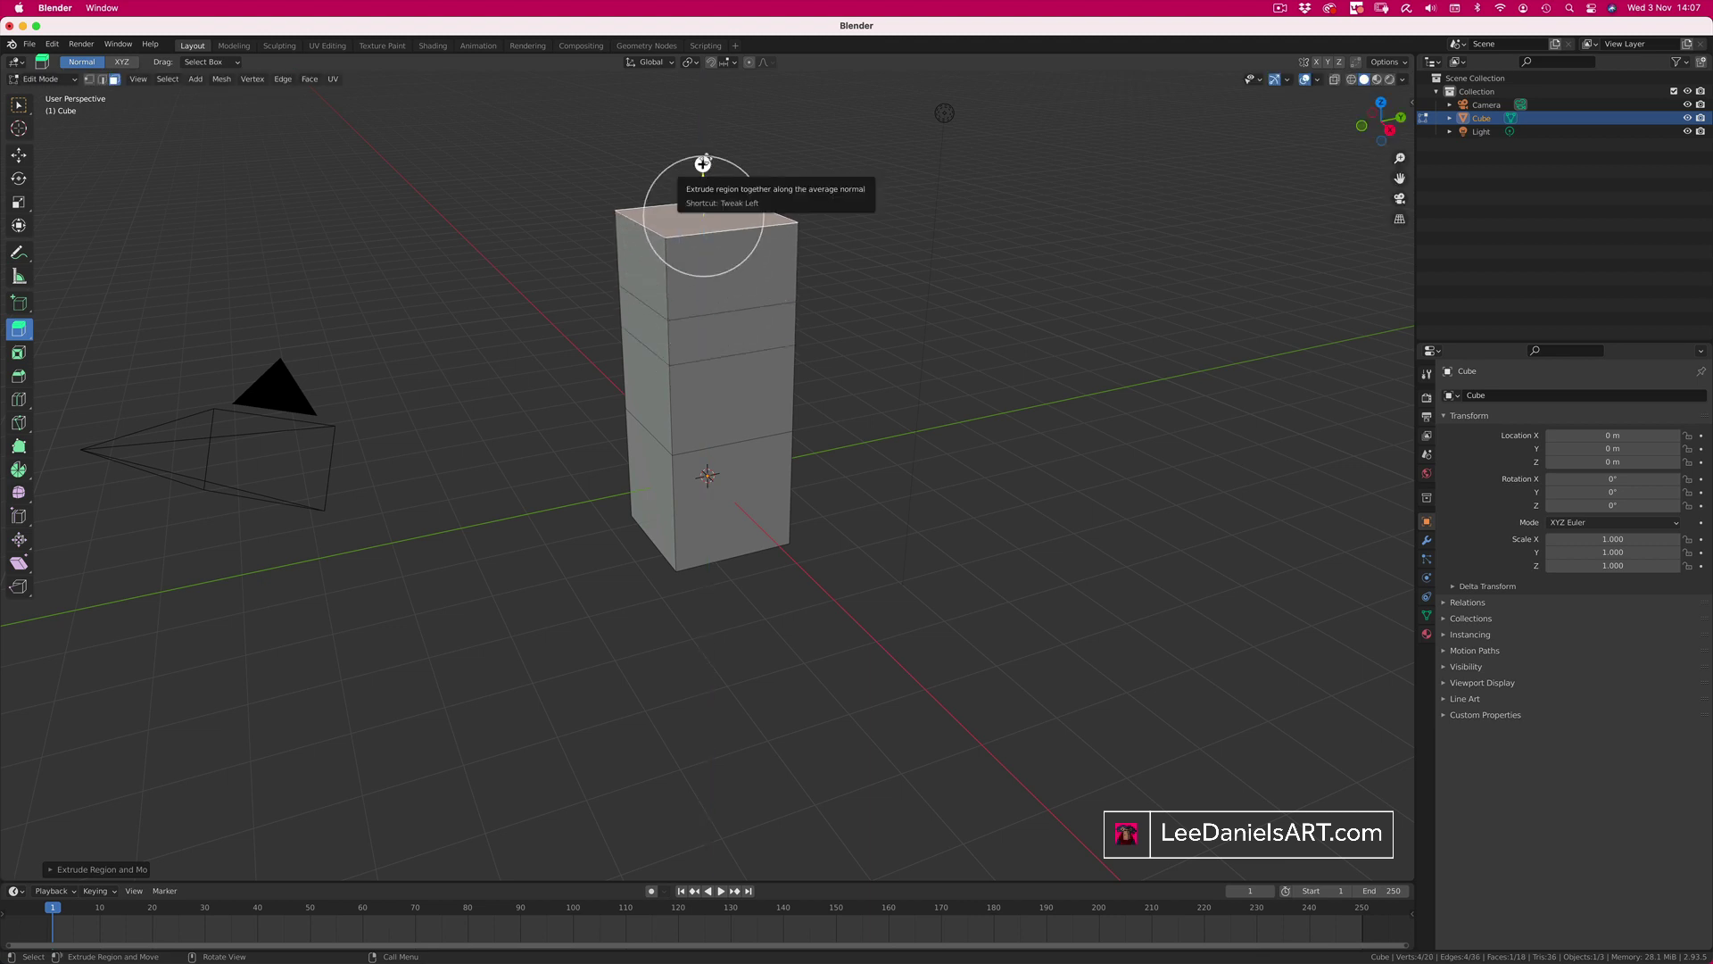
Step: Extrude the side face just above the original cube outward into a three-segment arm, and extrude the adjacent front face forward
click(647, 393)
drag(598, 396, 396, 431)
click(754, 413)
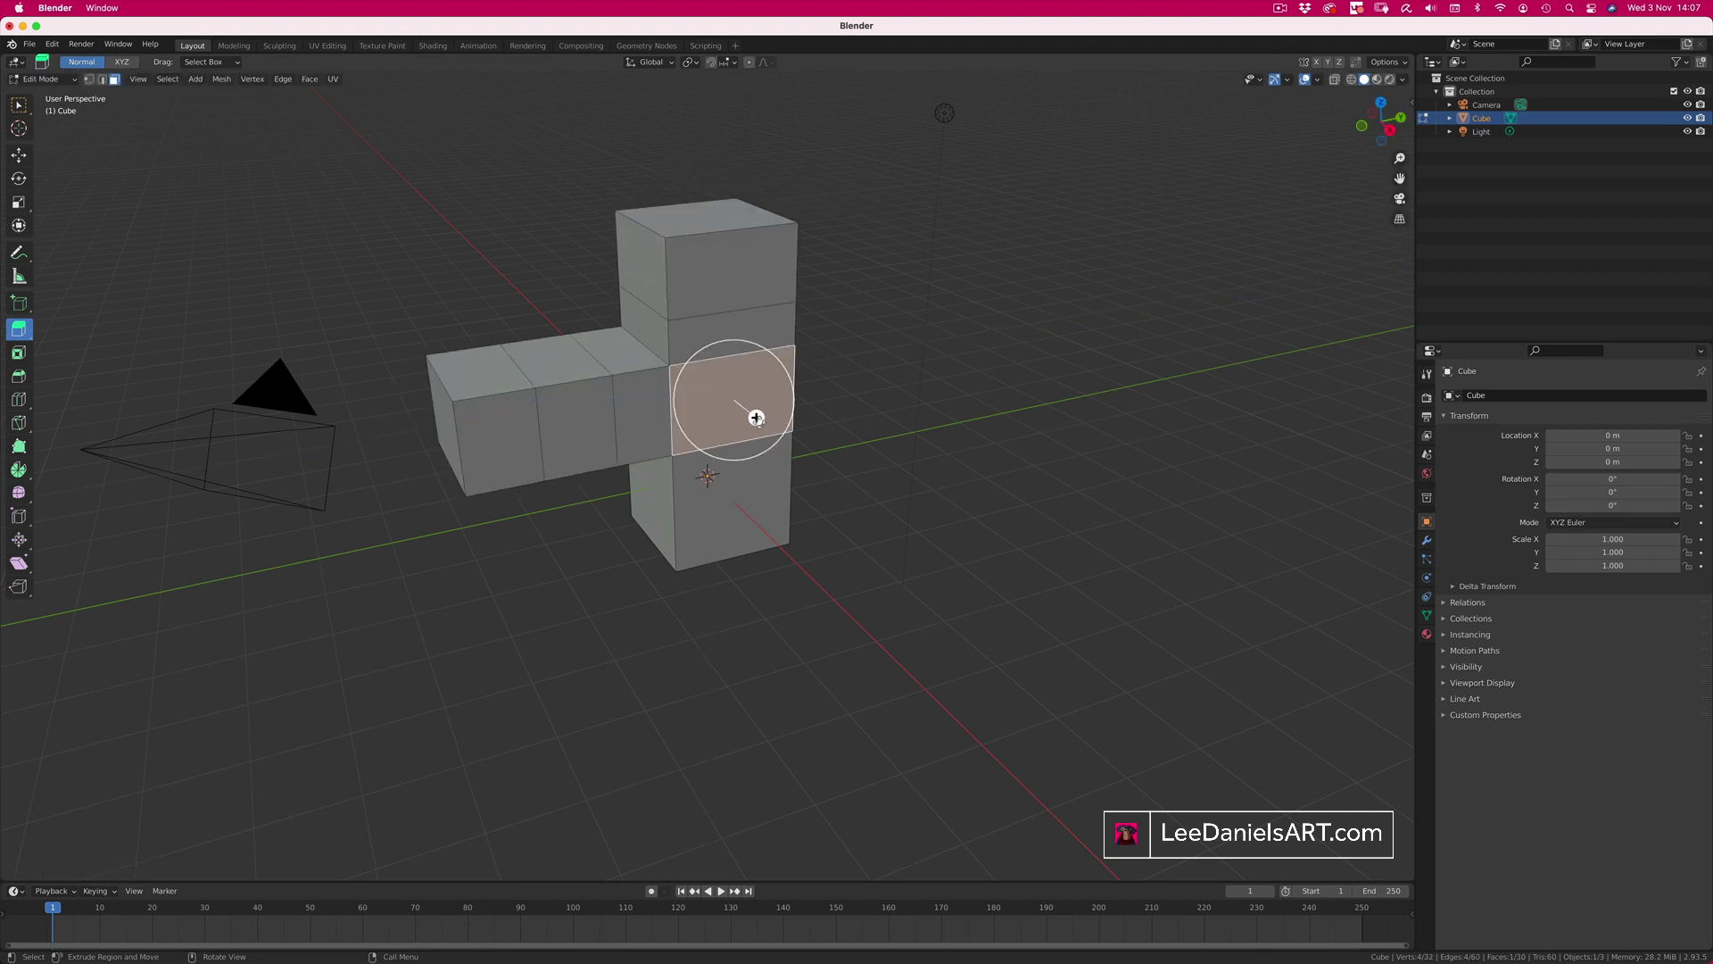
drag(753, 413, 848, 492)
Step: Extrude the top face of the front block slightly upward, and extrude the small side face of the raised part outward
click(789, 394)
drag(791, 349, 791, 317)
click(717, 393)
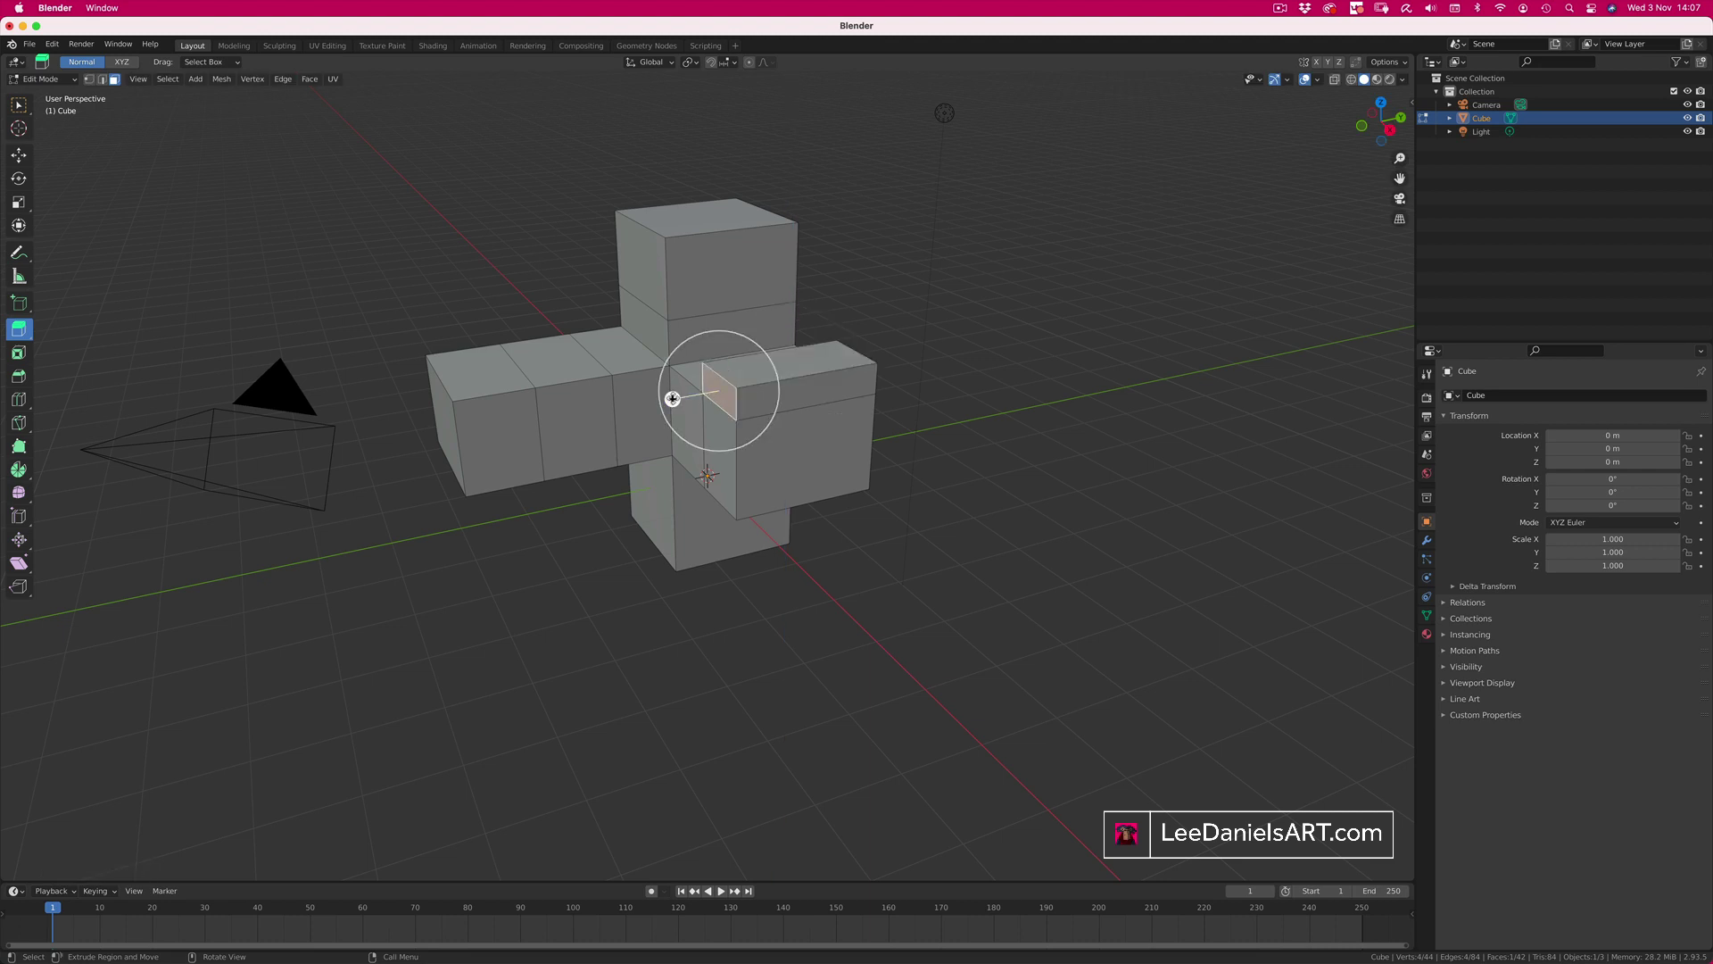
drag(672, 399, 570, 420)
Step: Undo the front and side-arm extrusions and the last two upward extrusions of the column
key(super+z)
key(super+z)
key(super+z)
key(super+z)
key(super+z)
key(super+z)
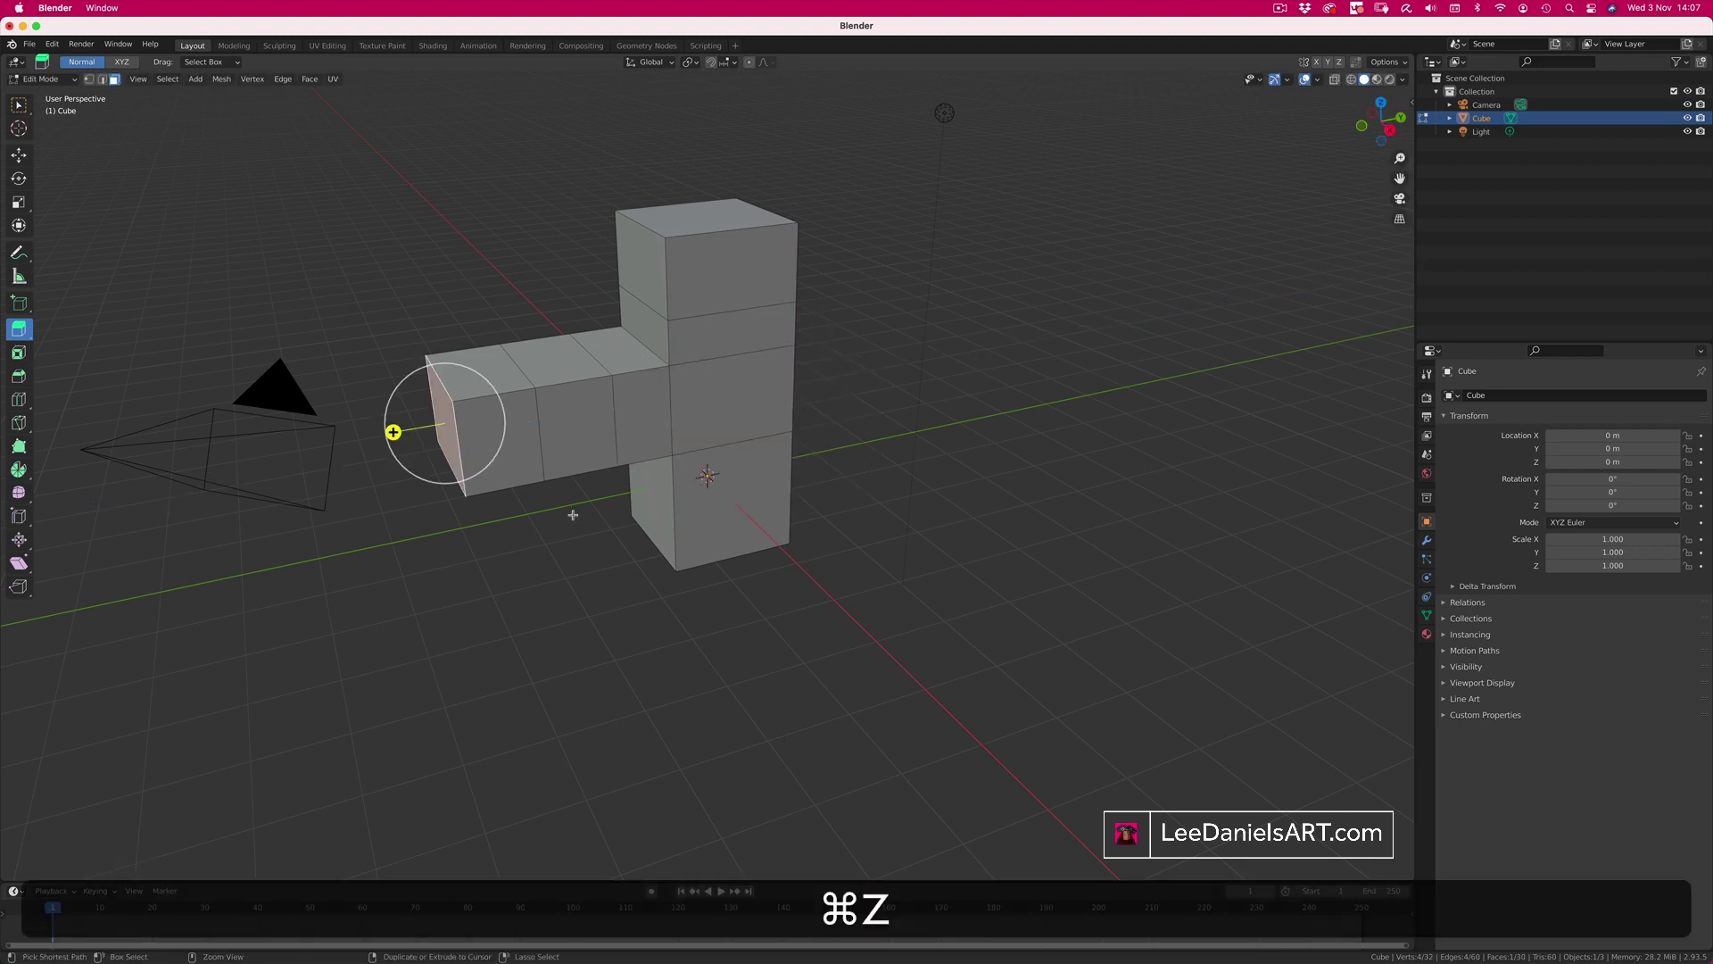
key(super+z)
key(super+z)
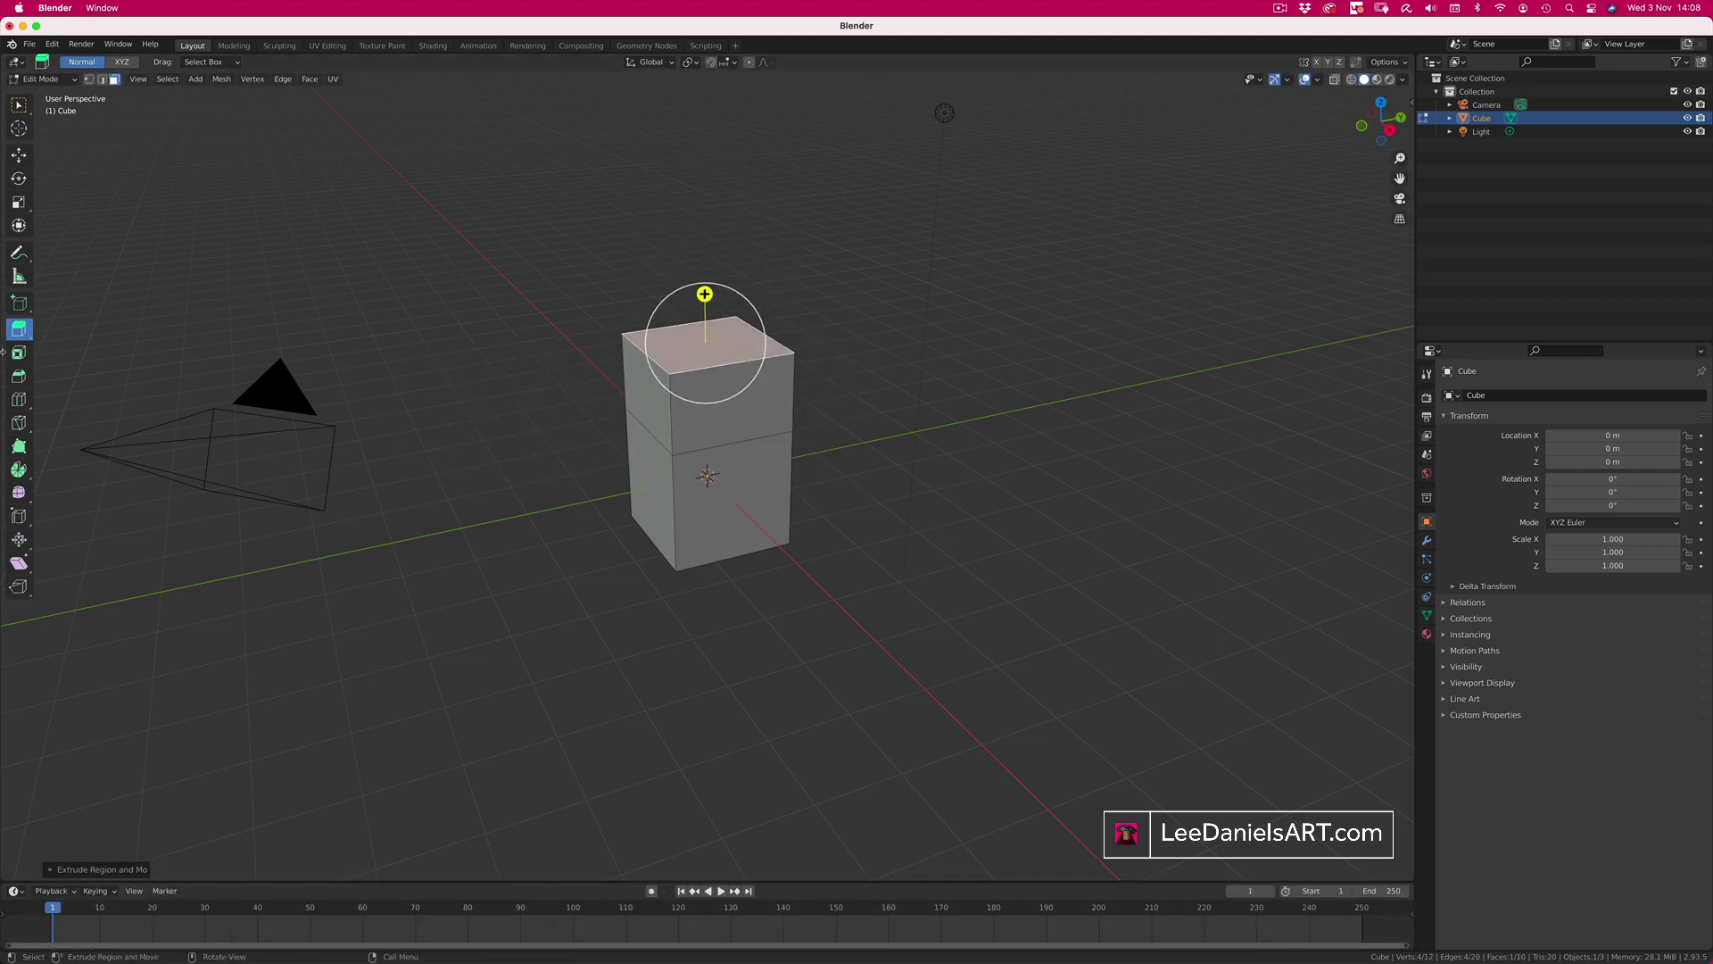
Step: Inset the top face of the extruded block with Inset Faces
click(17, 354)
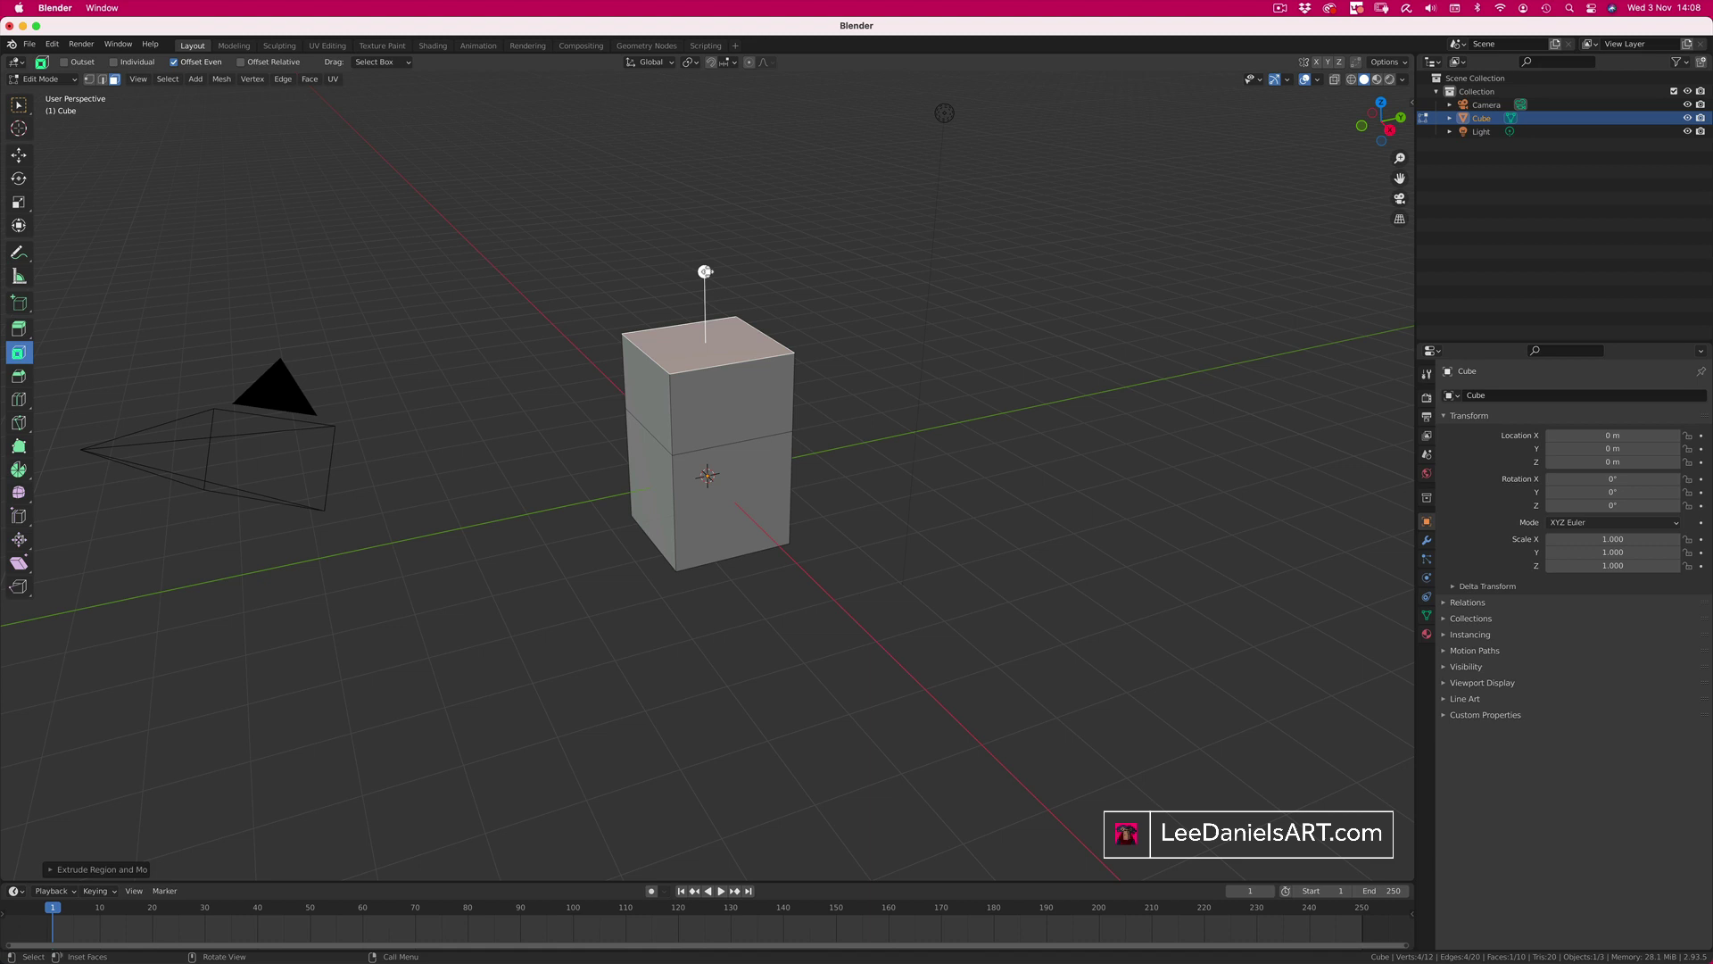
drag(705, 272, 701, 324)
Step: Select the block's two adjacent upper side faces and inset them together as one region
click(719, 411)
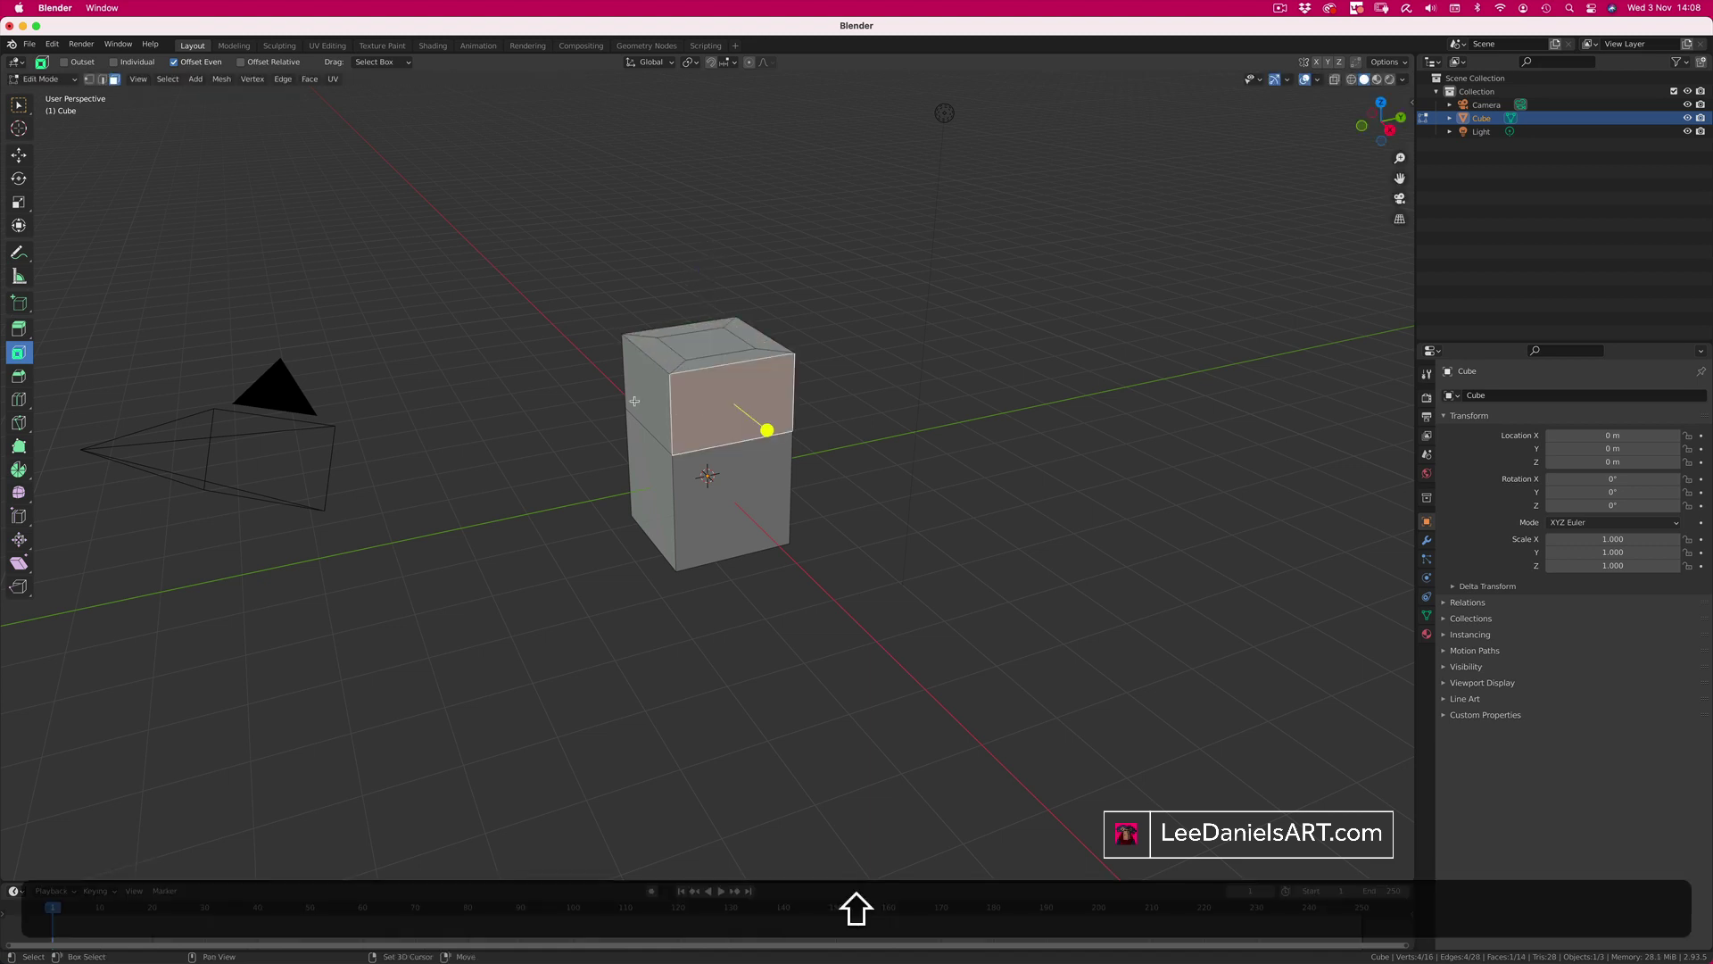
shift+click(640, 399)
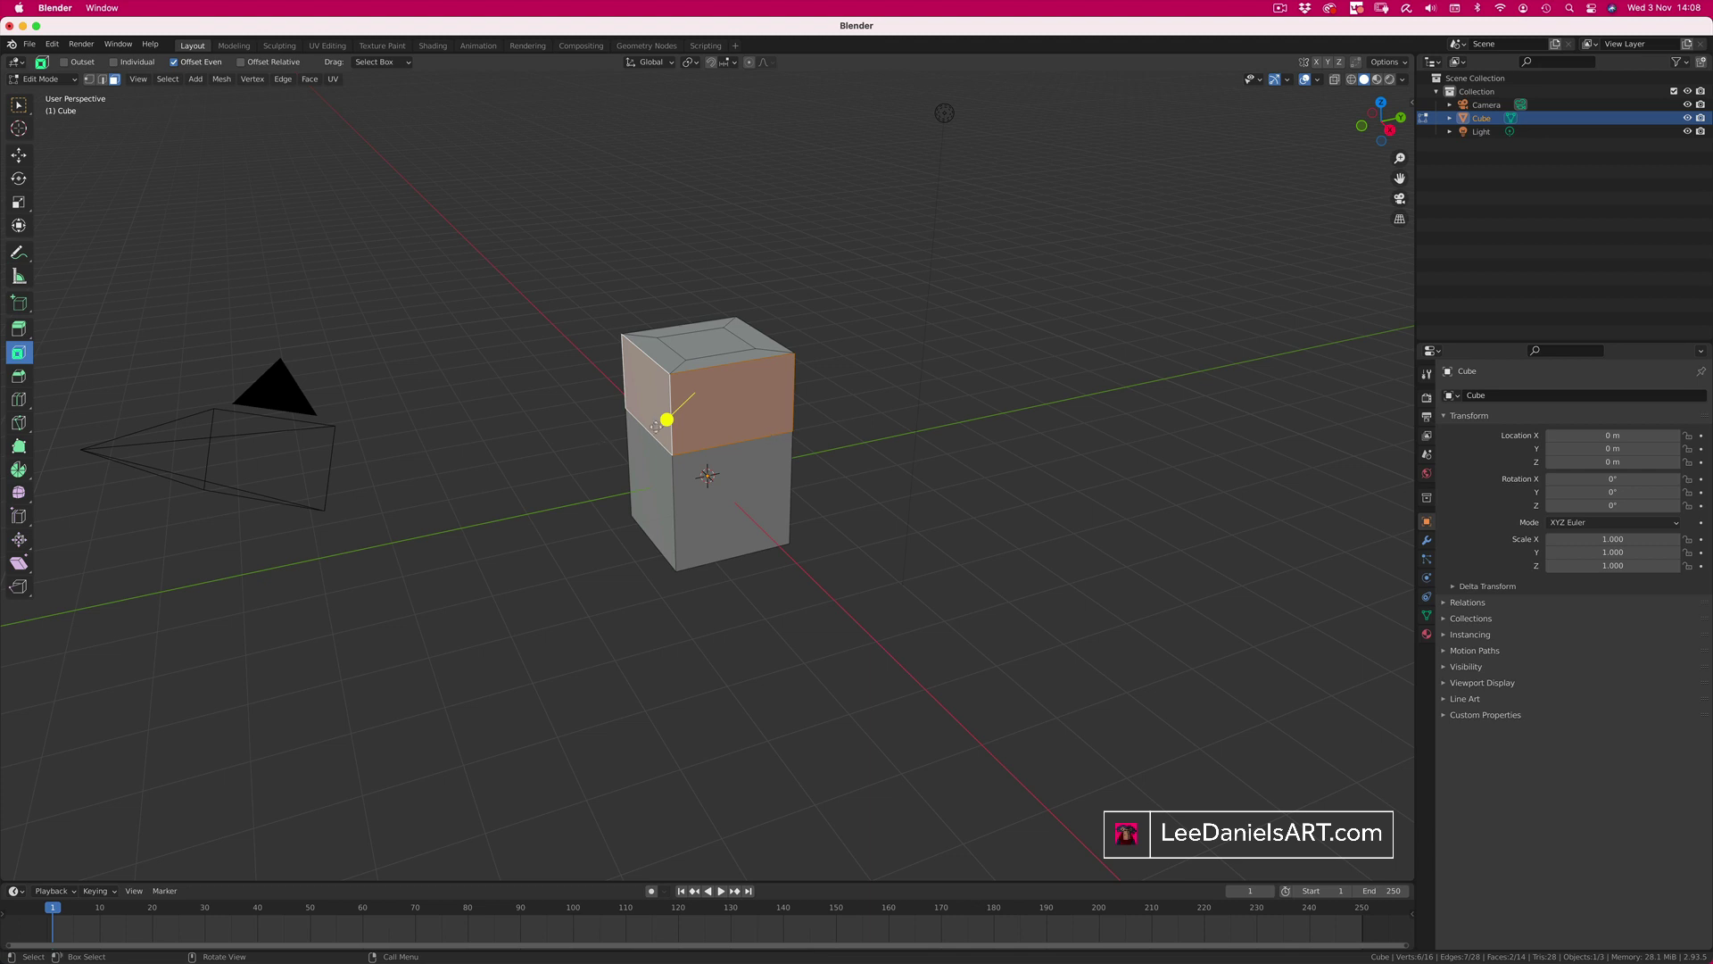
drag(667, 420, 677, 411)
Step: Inset the two adjacent lower side faces together and move the inset faces inward to form a recess in the block
click(705, 486)
shift+click(667, 520)
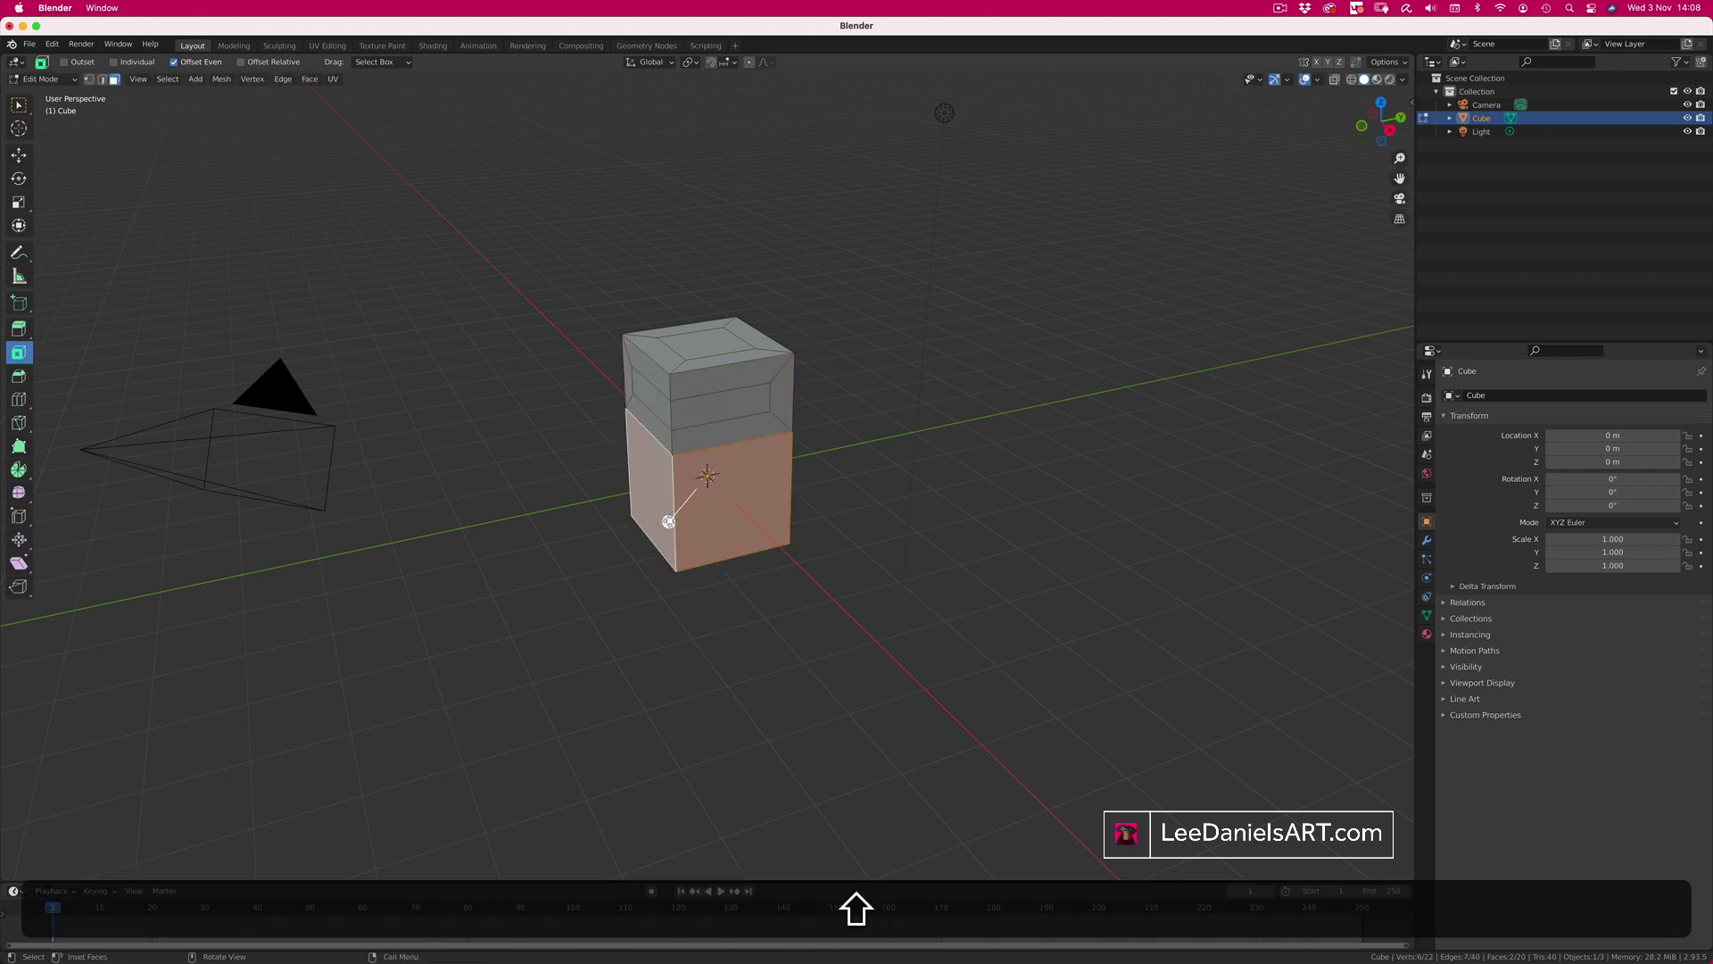
drag(669, 521, 622, 479)
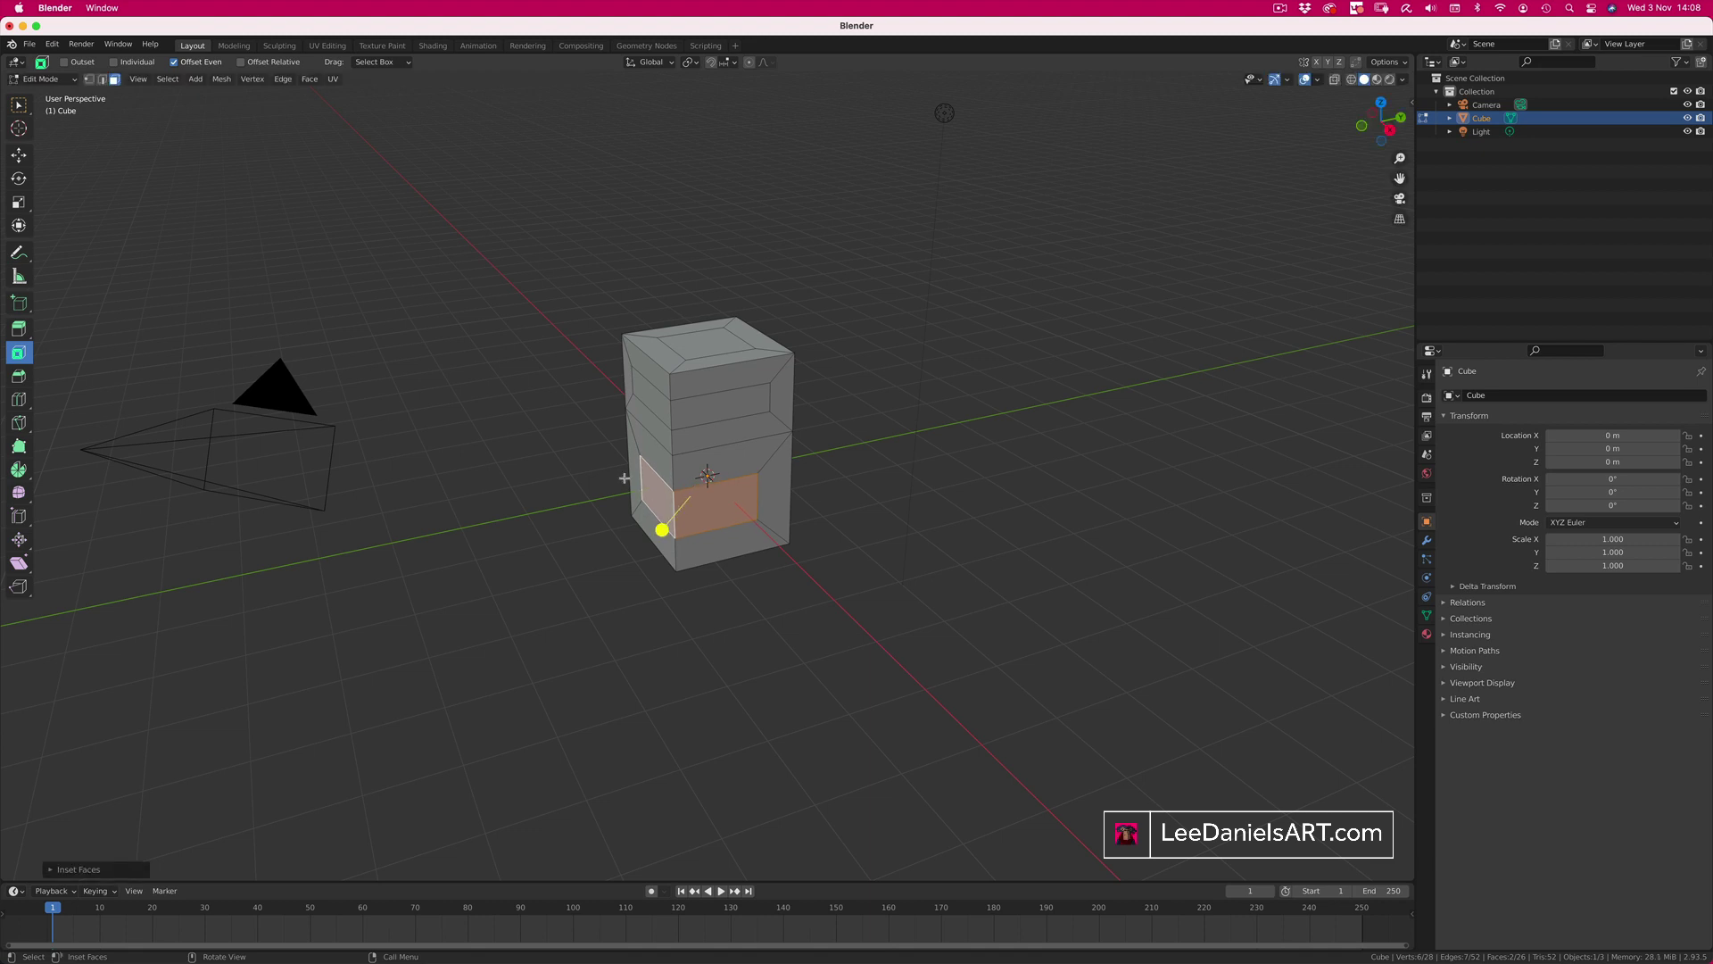
key(g)
click(632, 472)
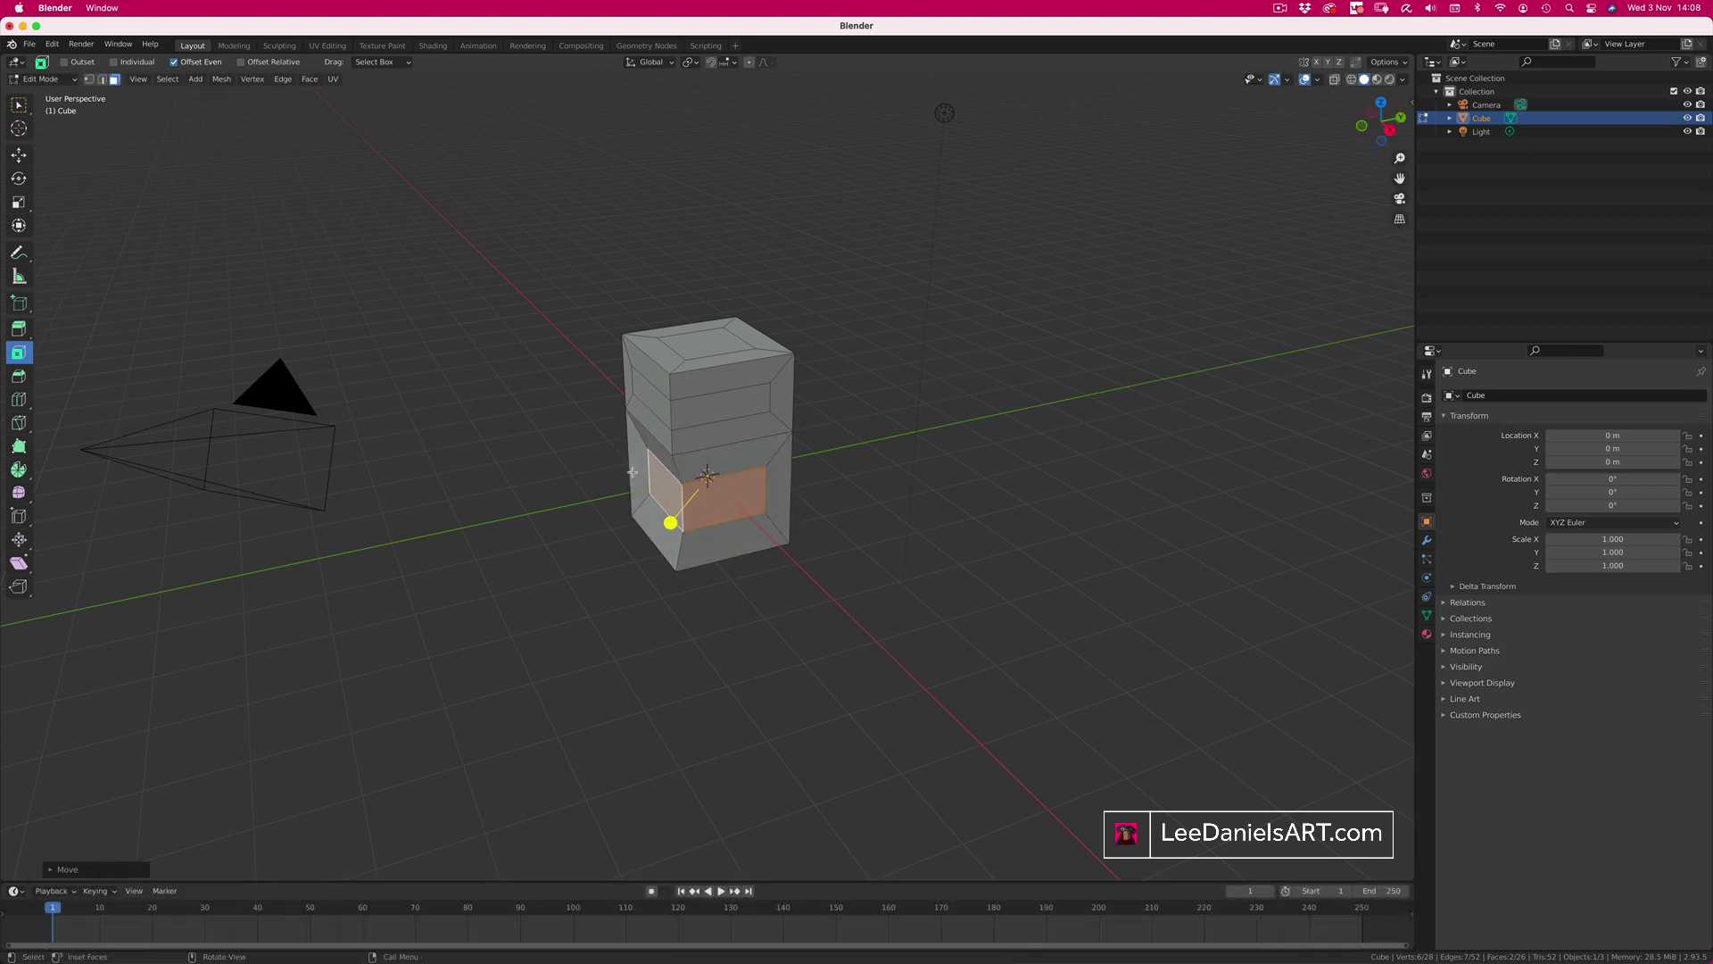
middle_drag(632, 472, 632, 527)
key(g)
click(636, 514)
Step: Select the two upper inset side faces and move them inward into the block
click(703, 451)
shift+click(663, 450)
key(g)
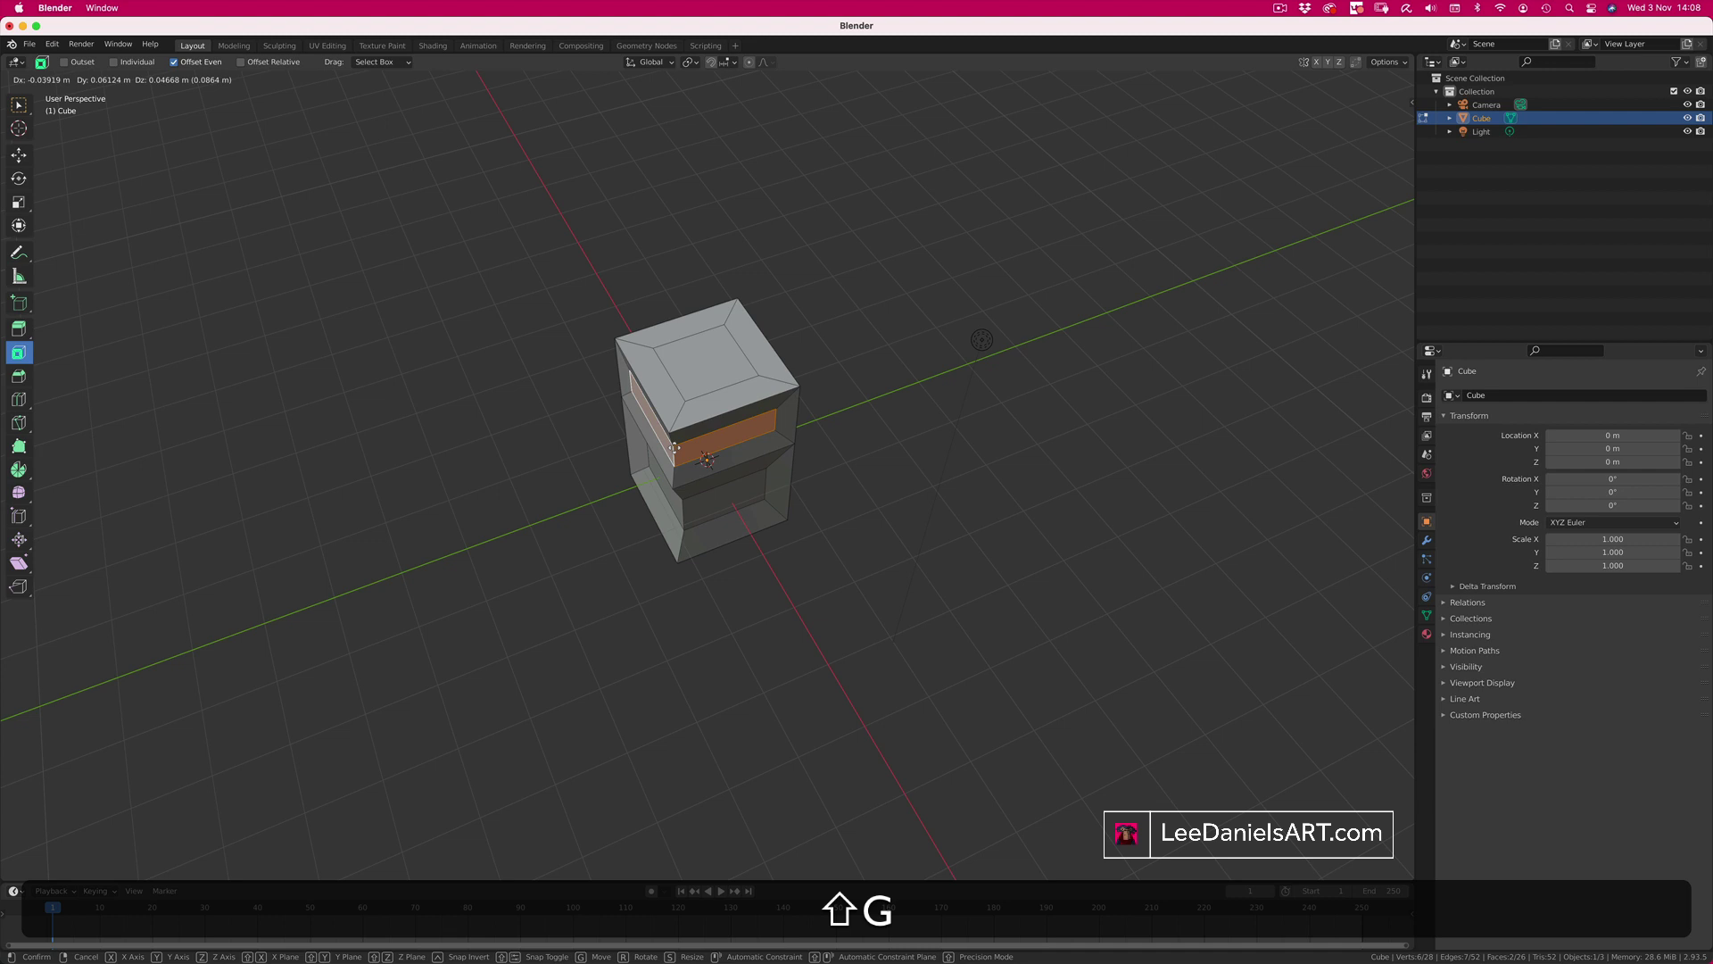
click(676, 446)
Step: Select the inset face on top of the block and move it upward
middle_drag(678, 444, 700, 299)
click(703, 354)
key(g)
click(698, 263)
Step: Undo the face moves, the insets and the upward extrusion back to the plain cube
middle_drag(393, 518, 641, 417)
key(super+z)
key(super+z)
key(super+z)
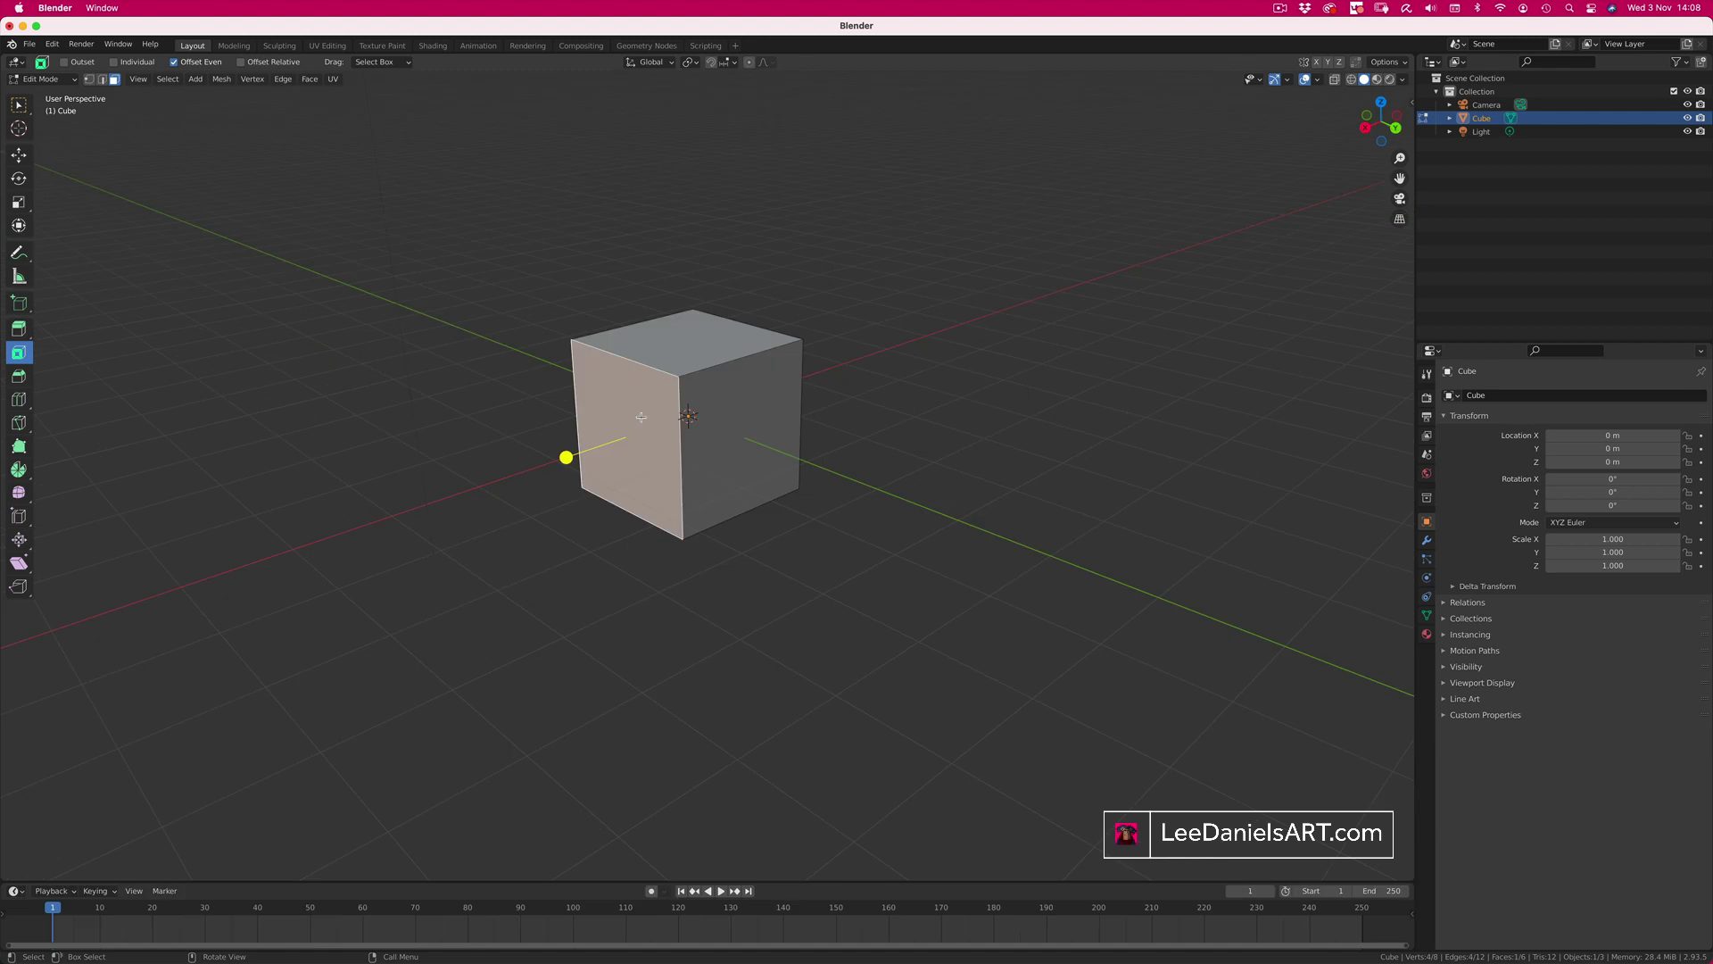
Step: Bevel the selected cube face's edges about 0.264 m wide with 9 segments, and lower the bevel's shape value
click(19, 376)
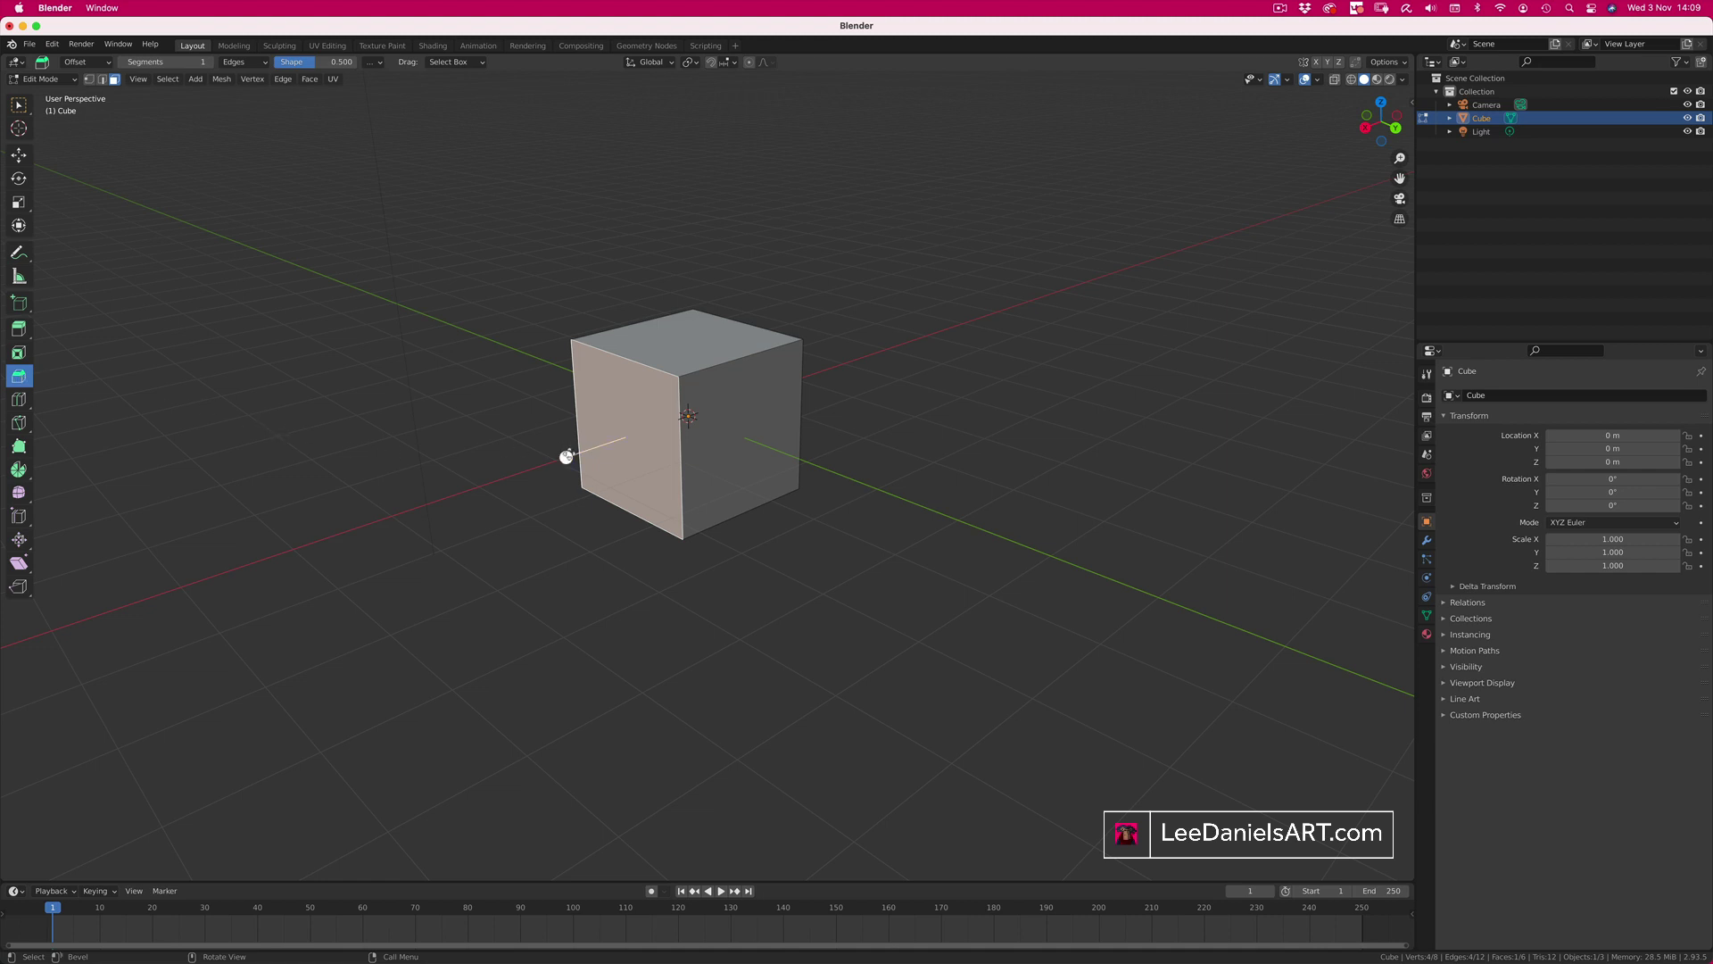
drag(566, 457, 548, 461)
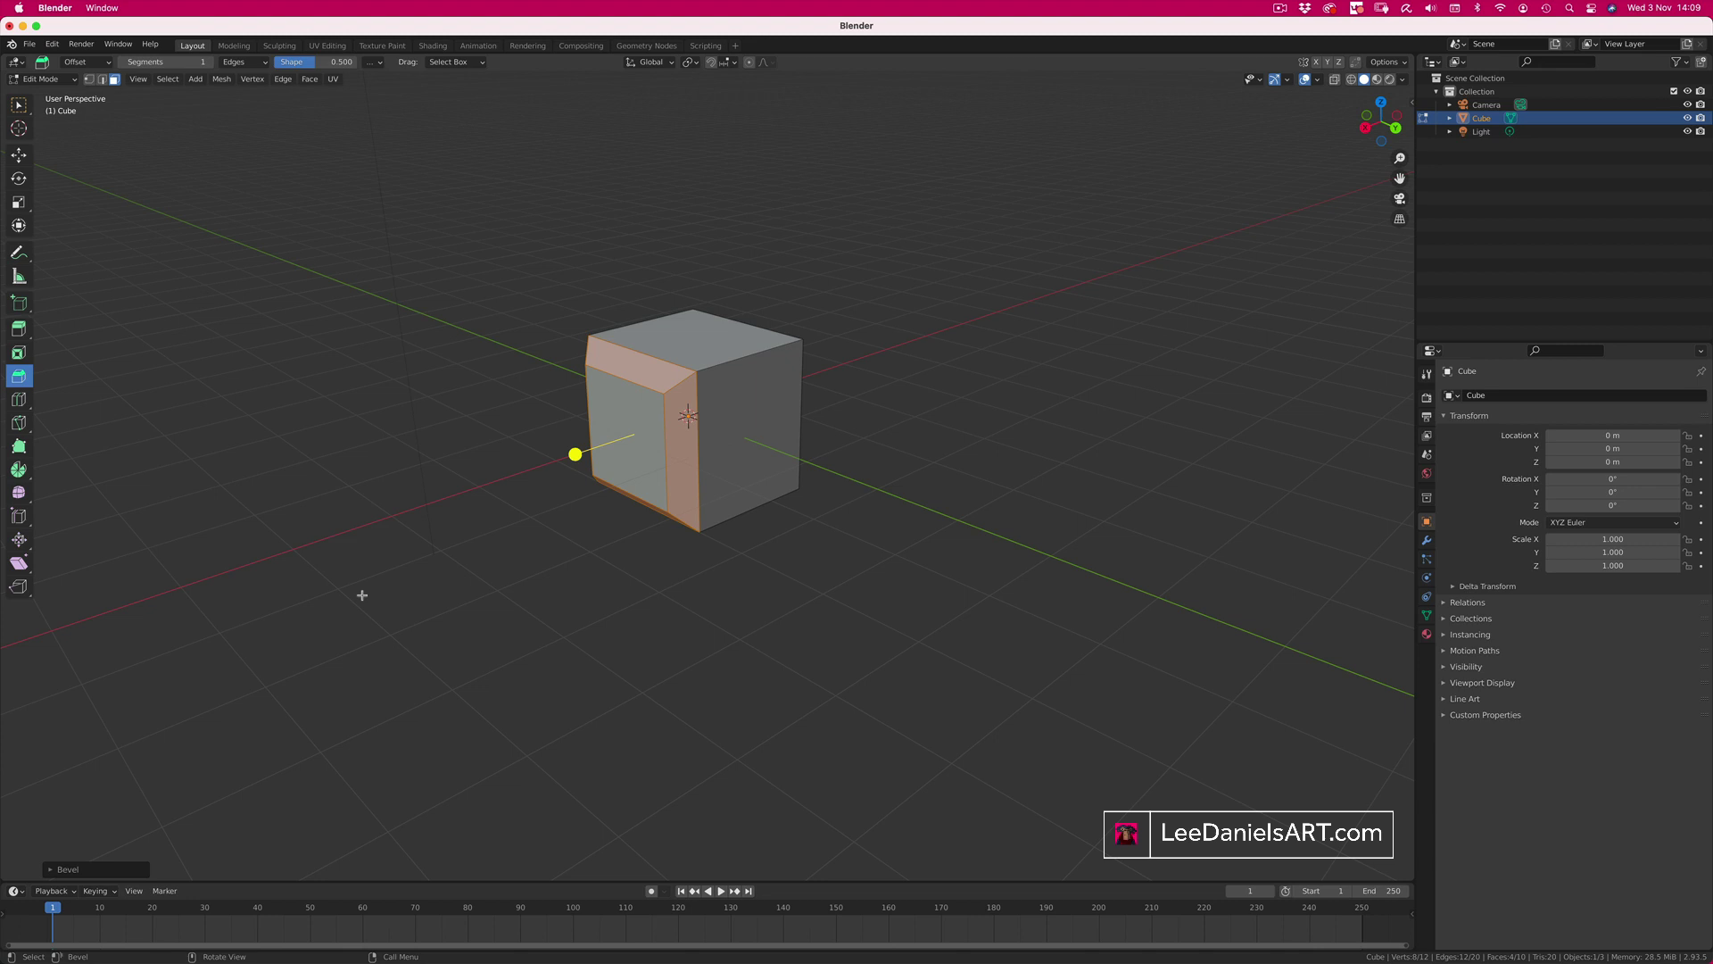
click(51, 870)
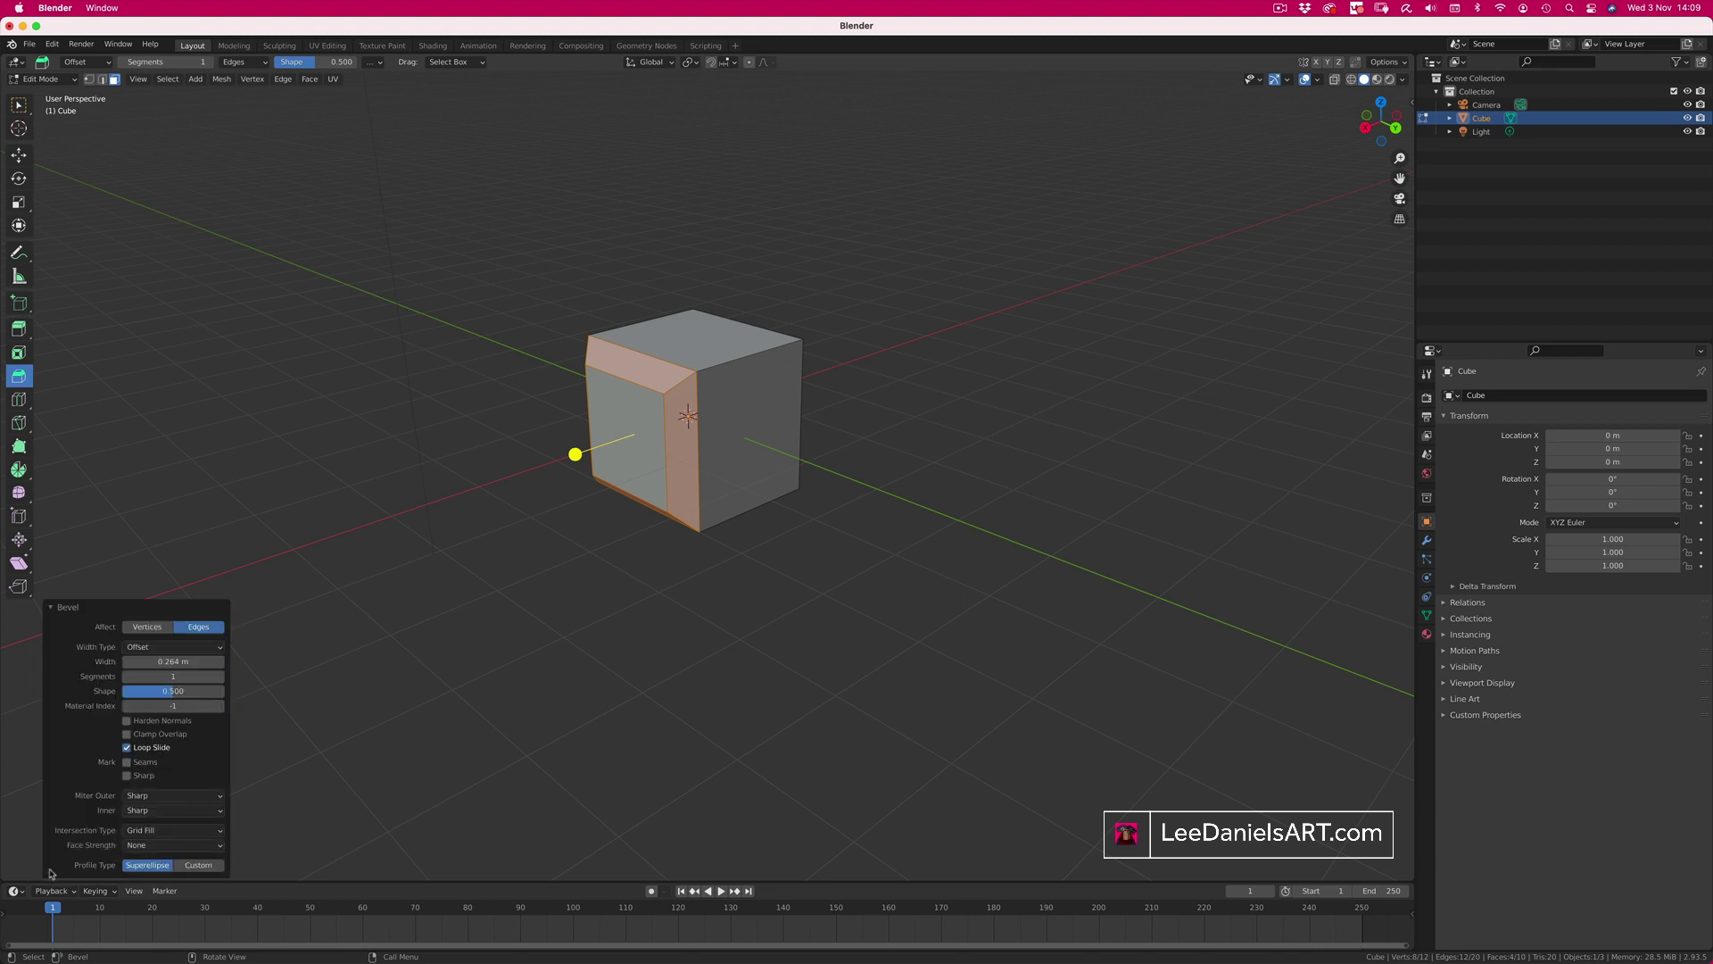
click(219, 678)
click(219, 677)
click(218, 678)
click(219, 677)
click(217, 678)
click(218, 678)
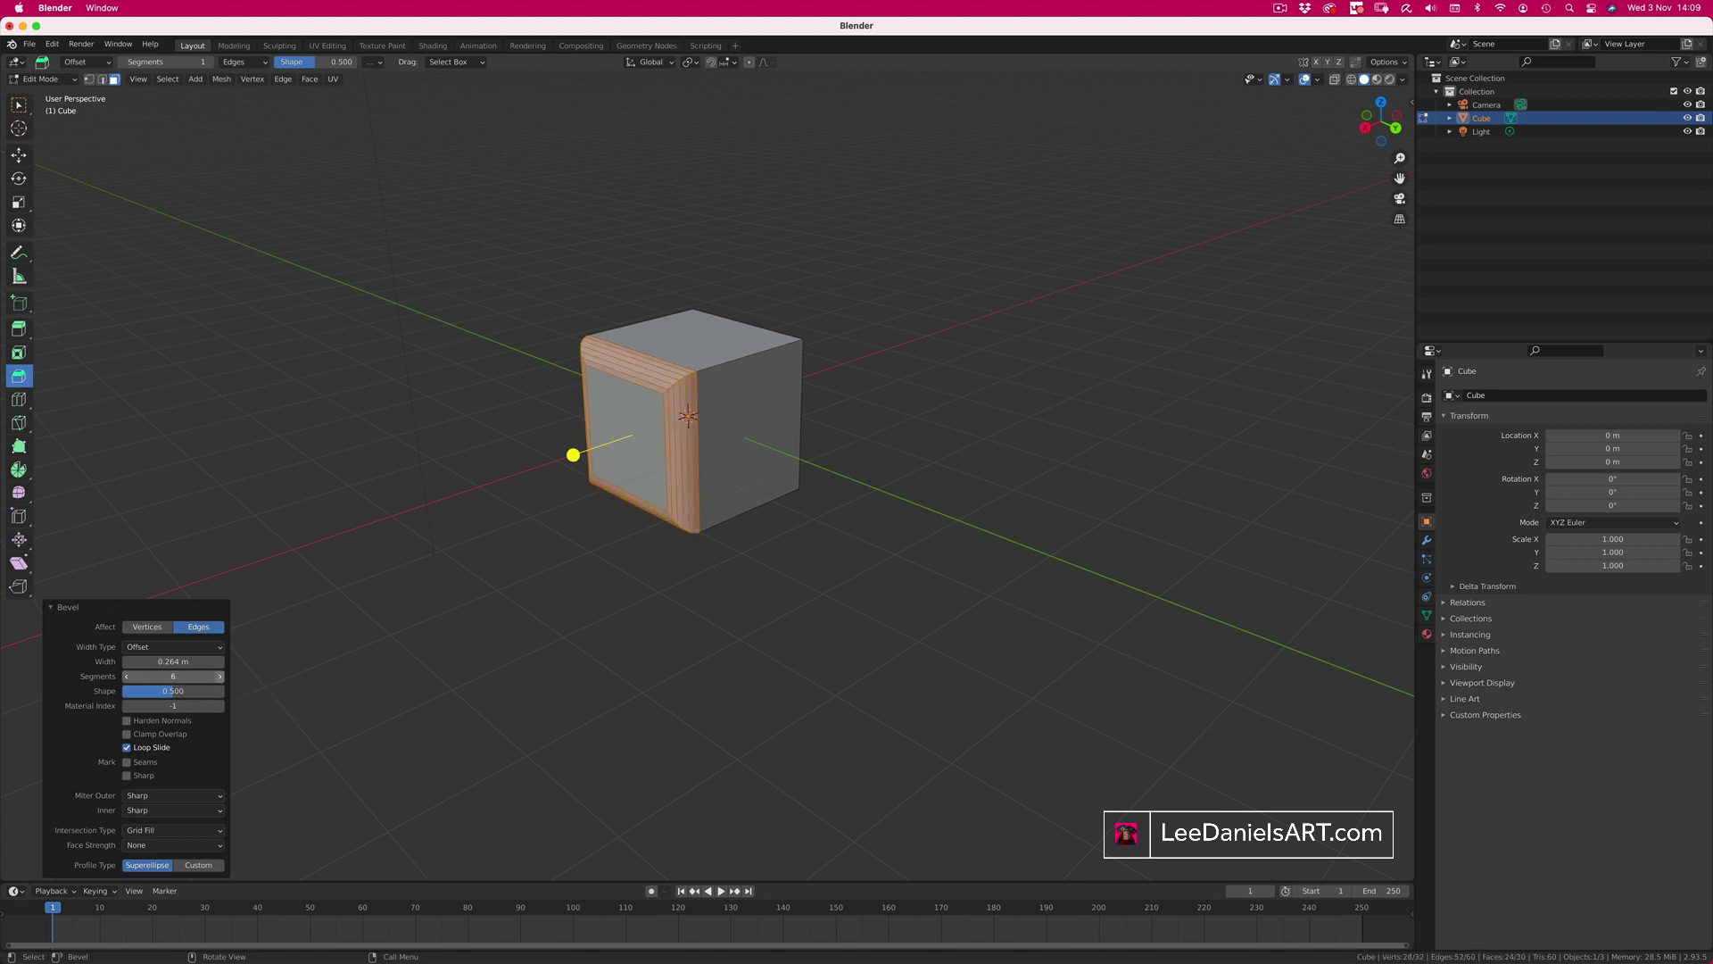
click(216, 679)
click(217, 679)
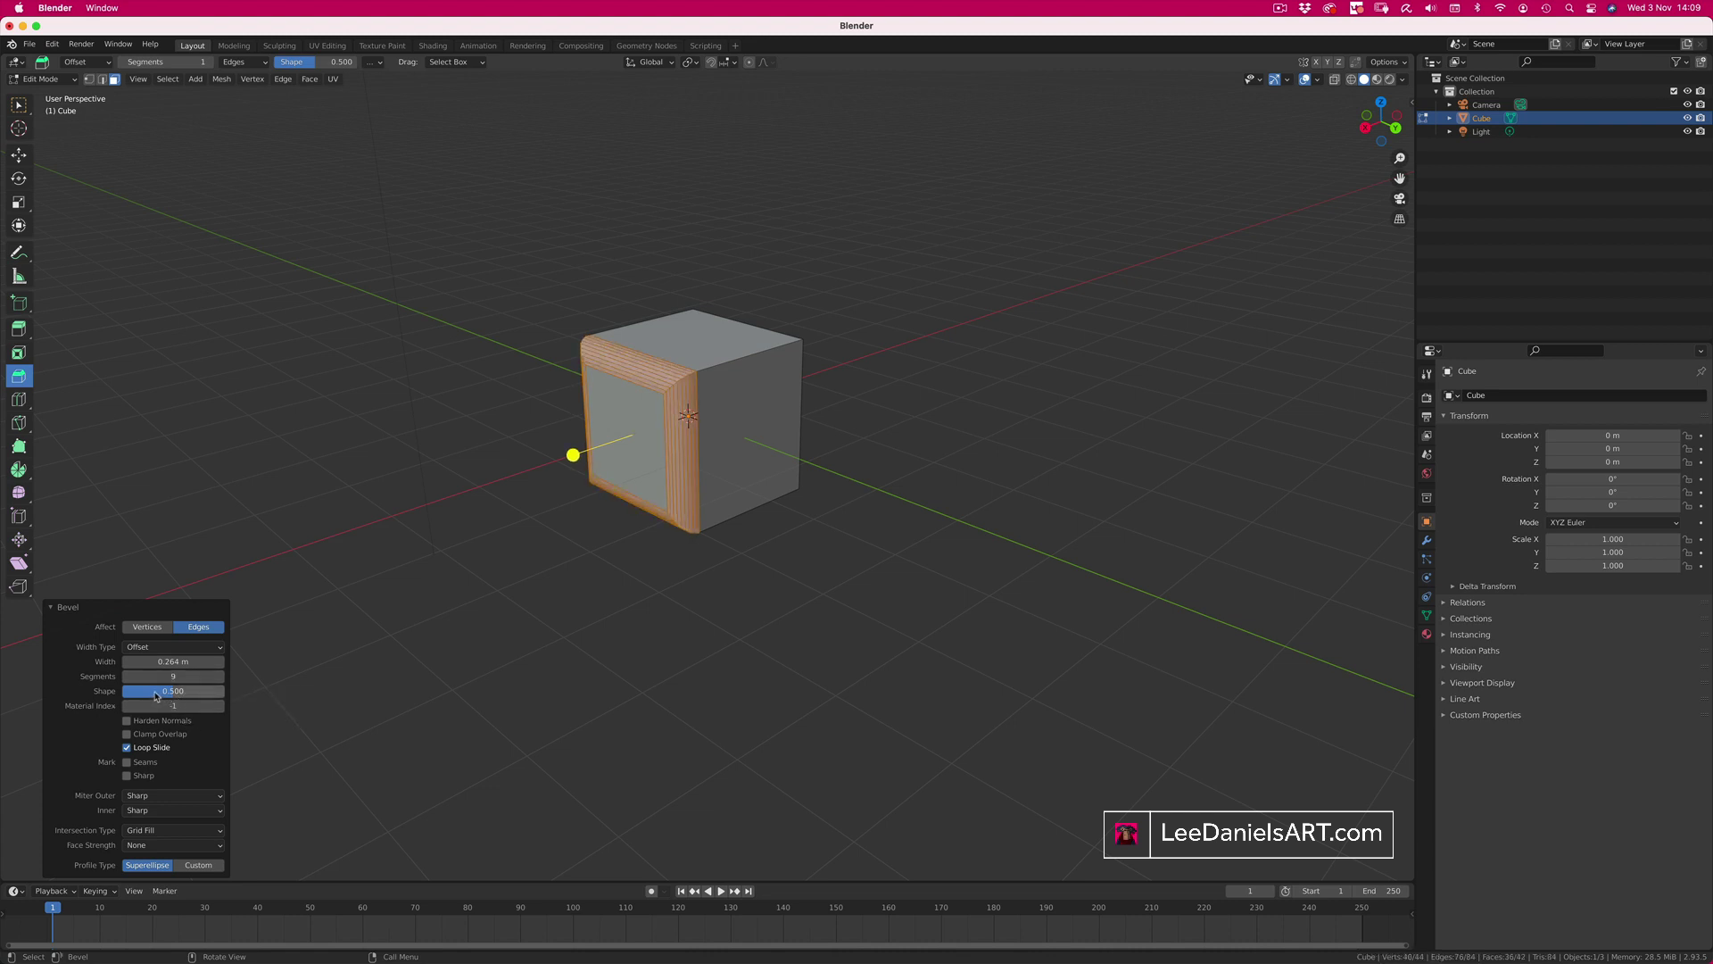
drag(156, 696, 109, 692)
Step: Bevel the edges of the opposite face about 0.493 m wide with 3 segments, and lower the bevel's shape value
click(782, 371)
scroll(784, 387, right, 10)
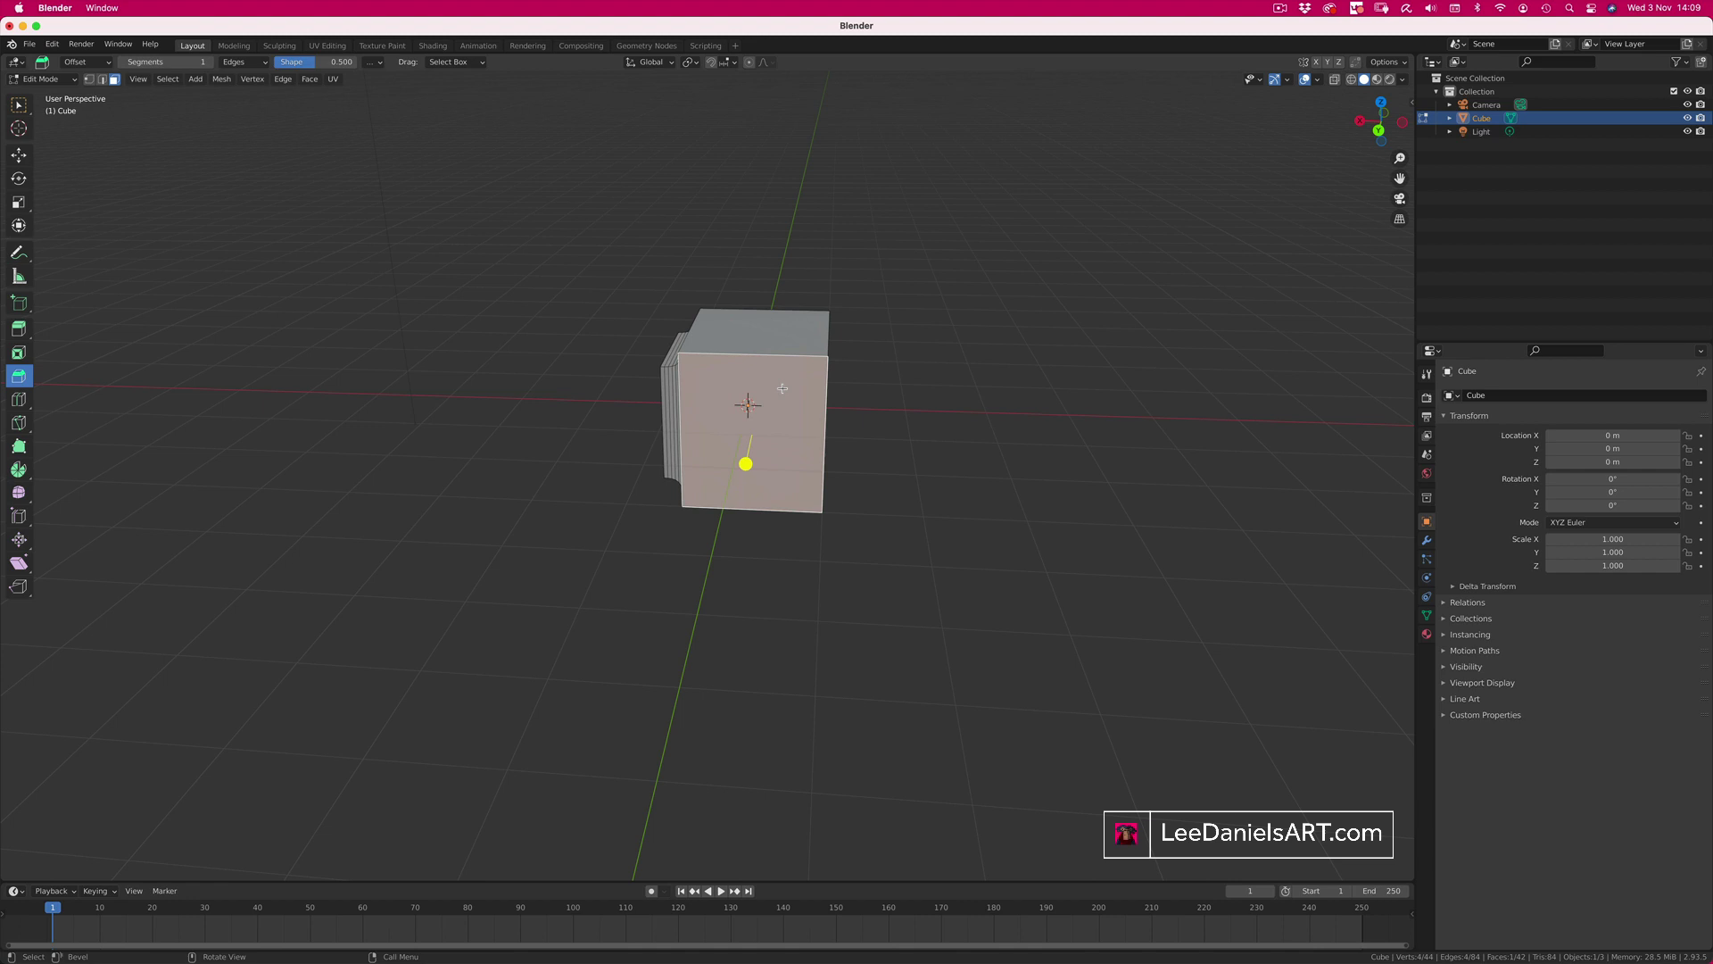
click(805, 348)
click(839, 386)
drag(945, 437, 945, 436)
click(221, 677)
click(220, 676)
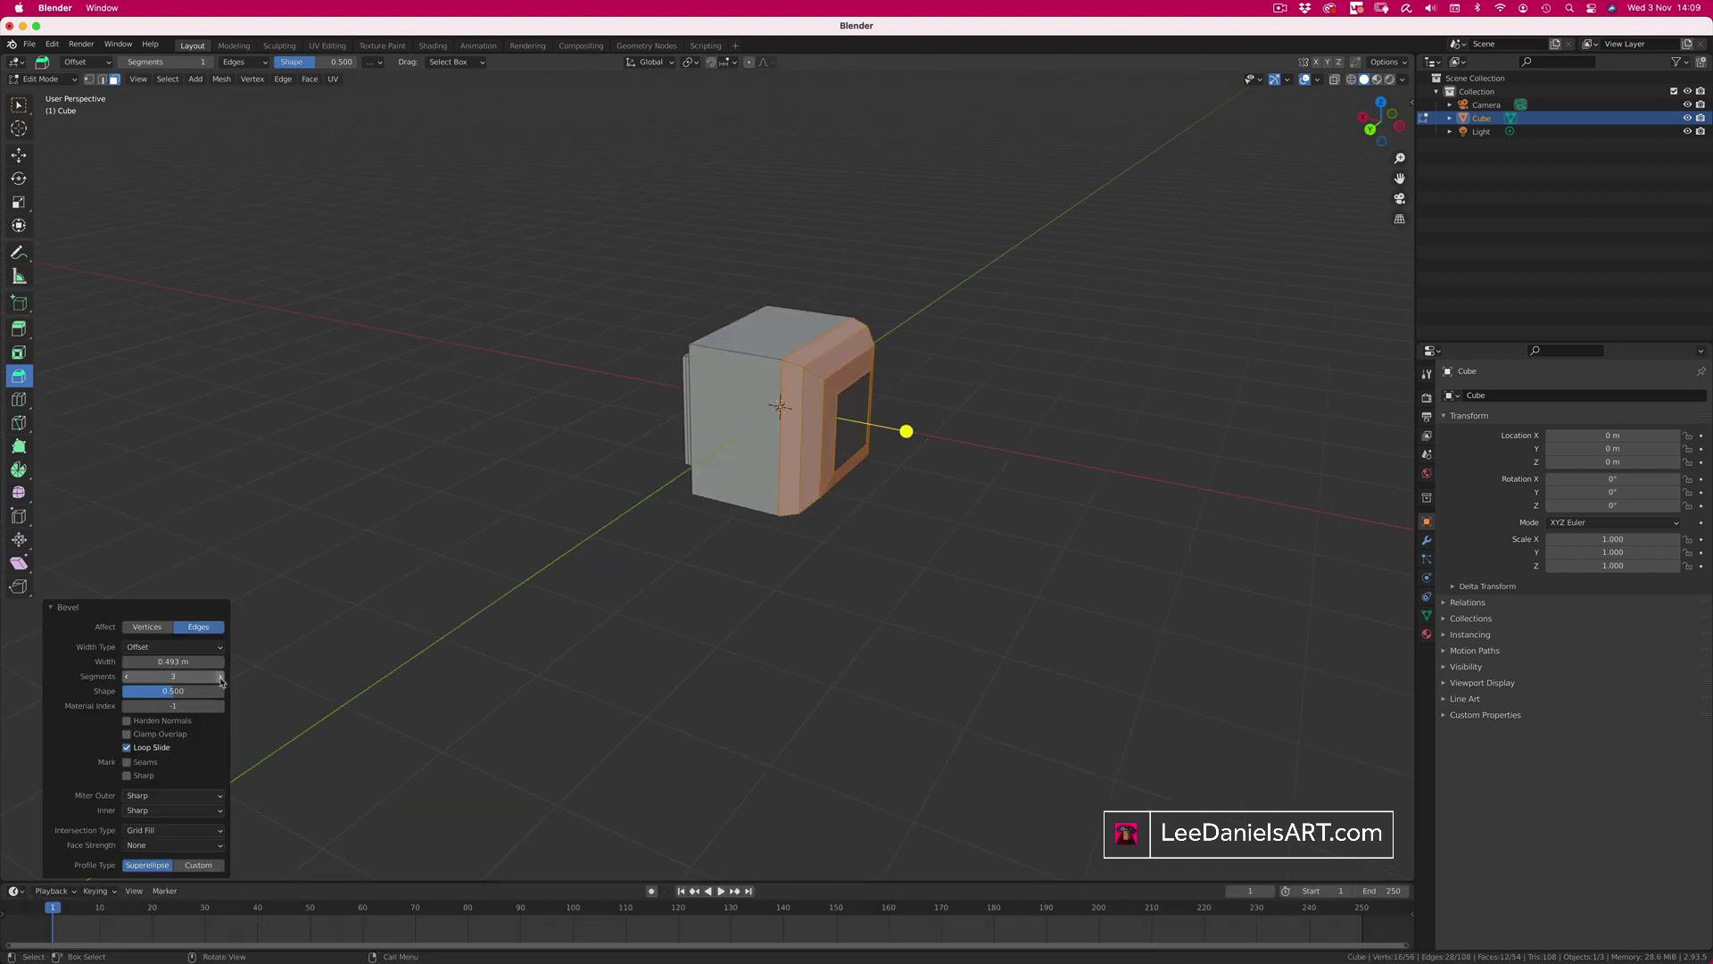
drag(172, 692, 123, 691)
click(508, 573)
middle_drag(509, 573, 577, 565)
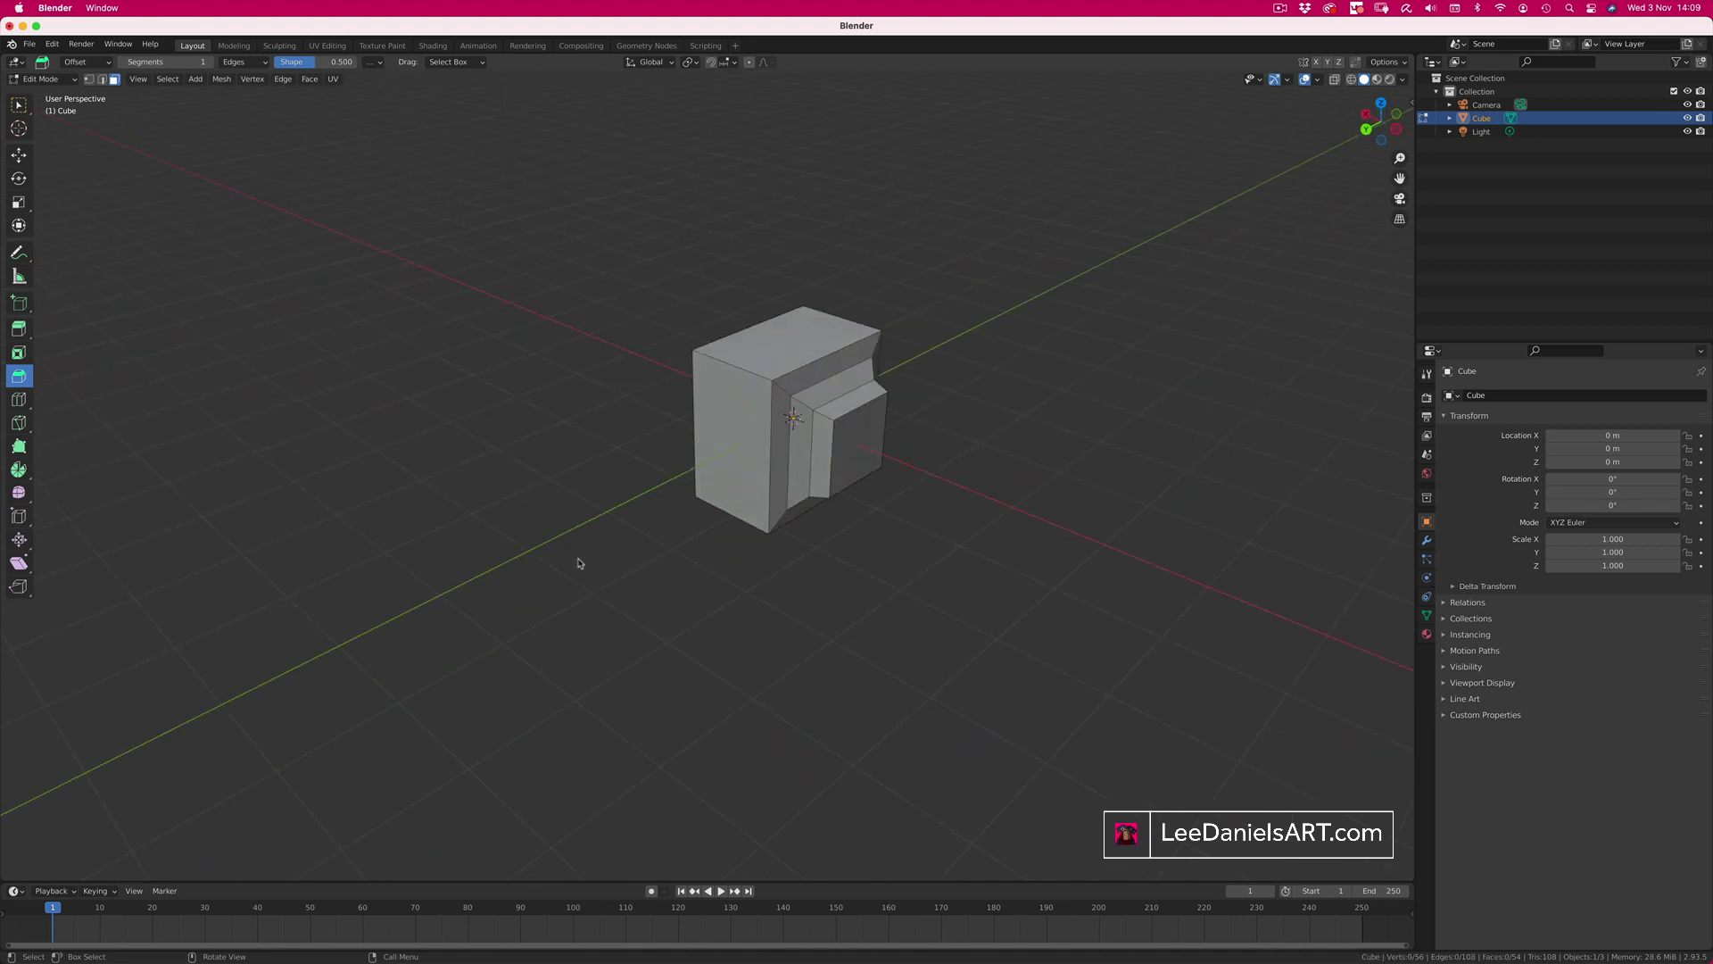
click(703, 477)
middle_drag(702, 478, 673, 456)
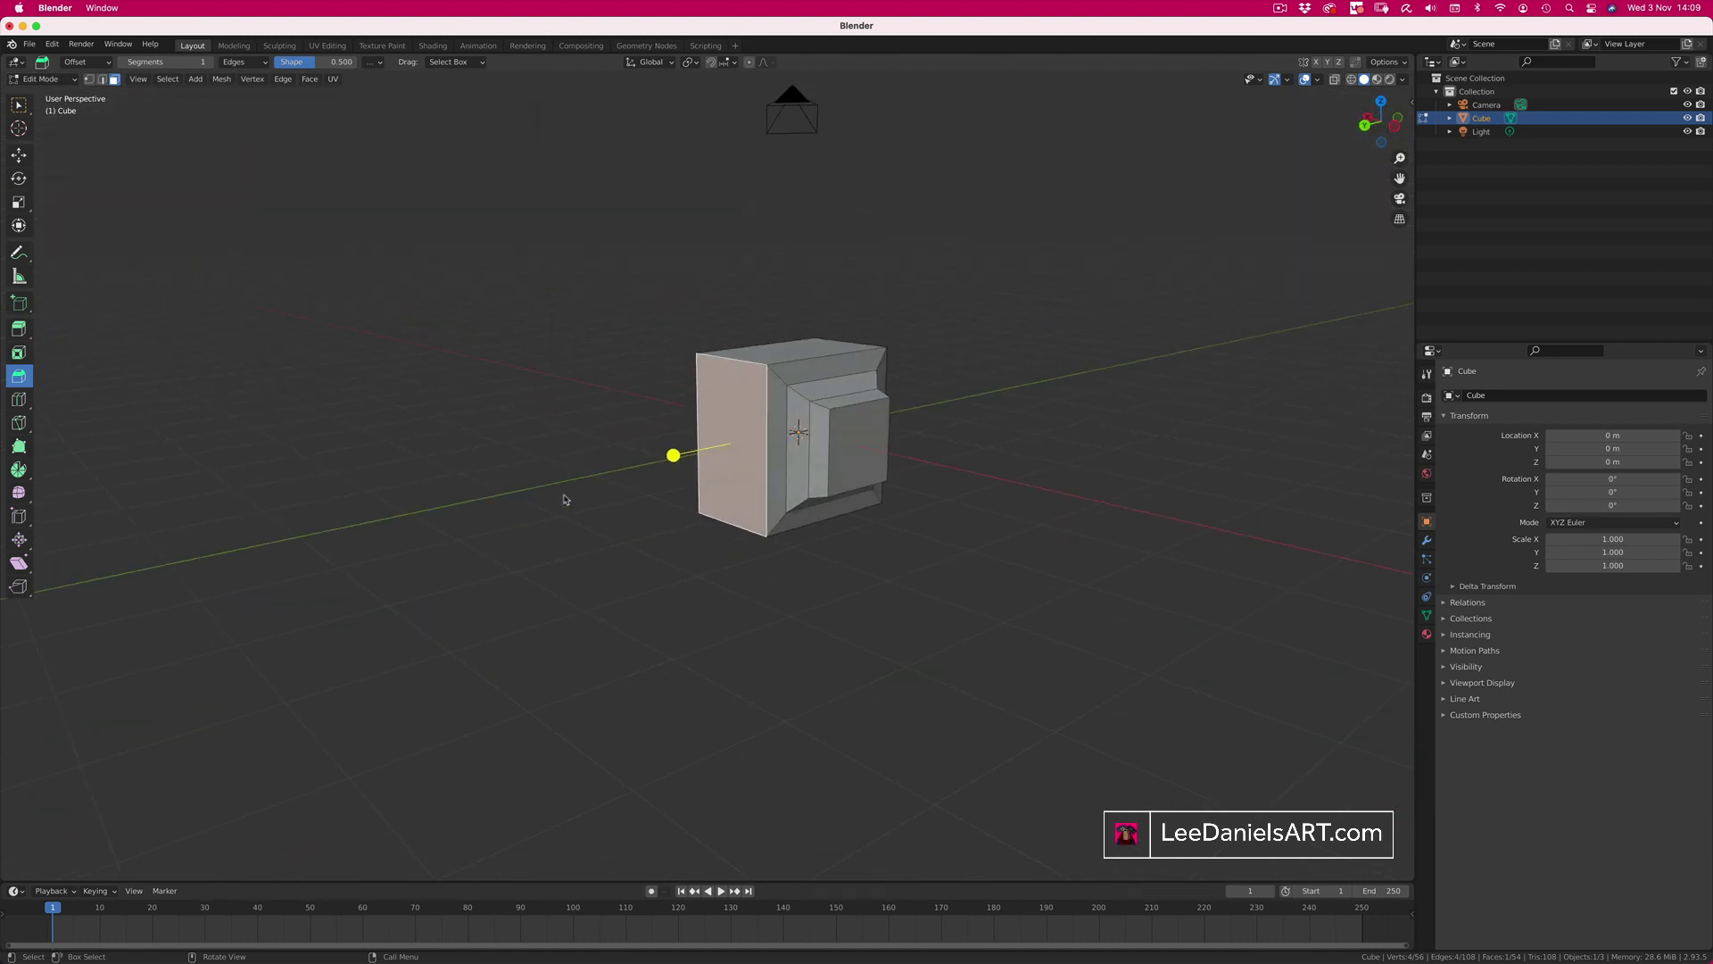
click(537, 610)
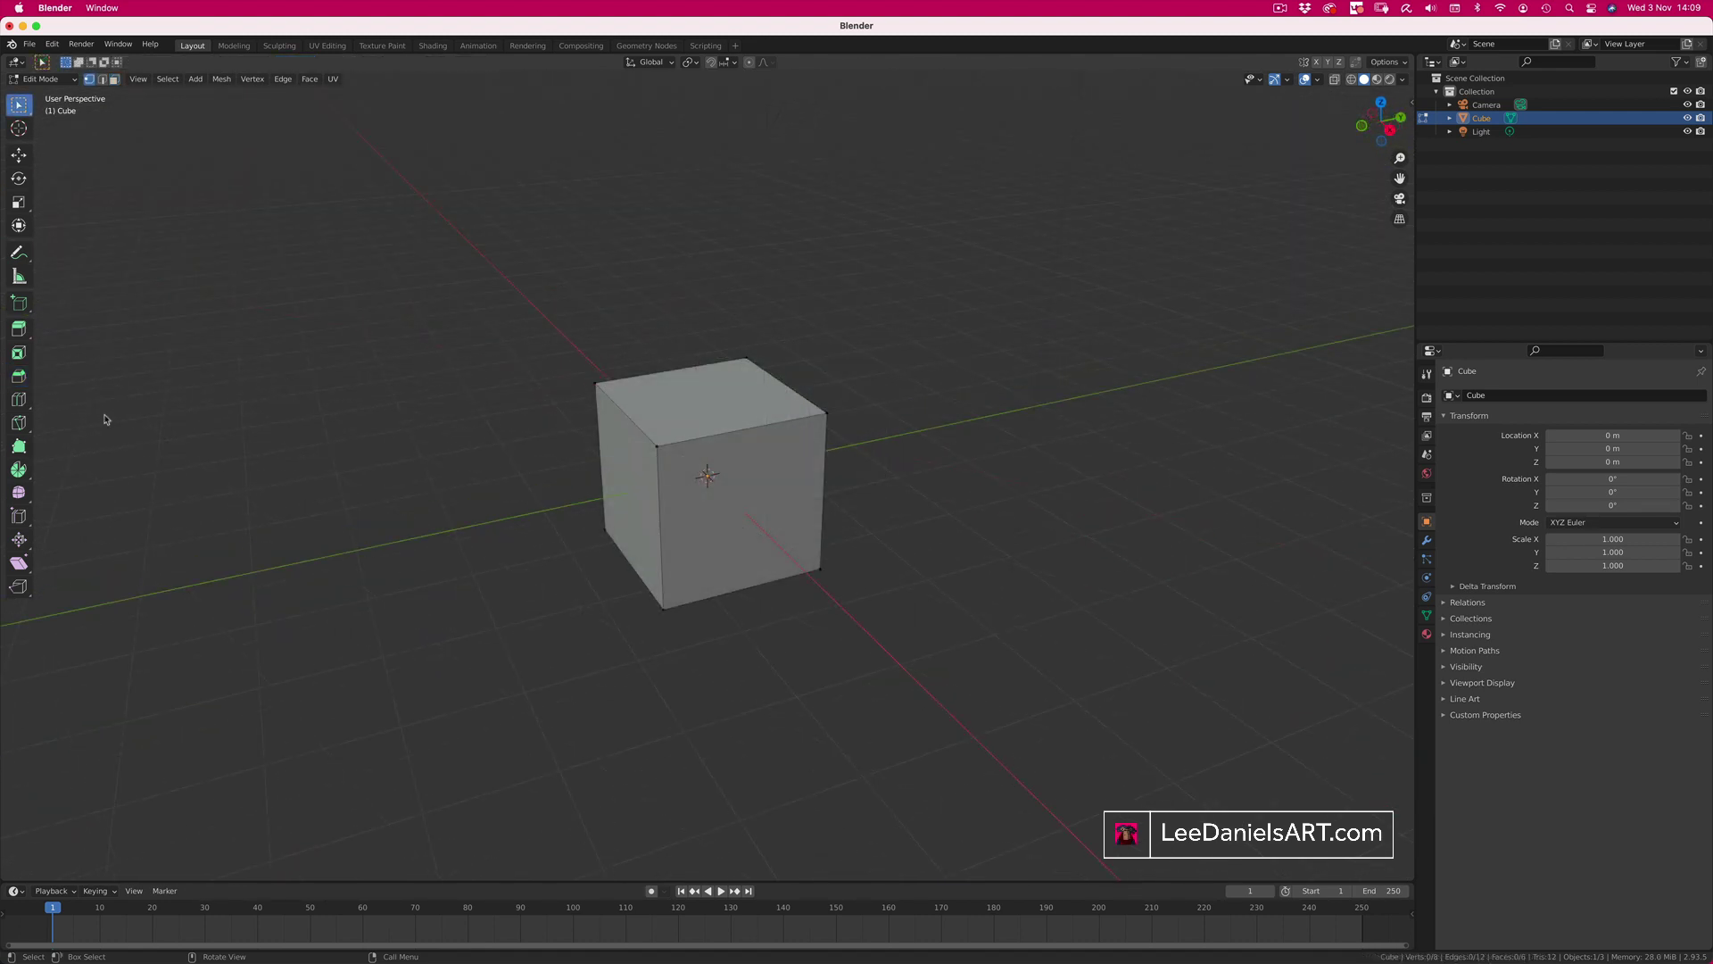
Step: Add three single loop cuts through the middle of the cube, one in each direction
click(18, 400)
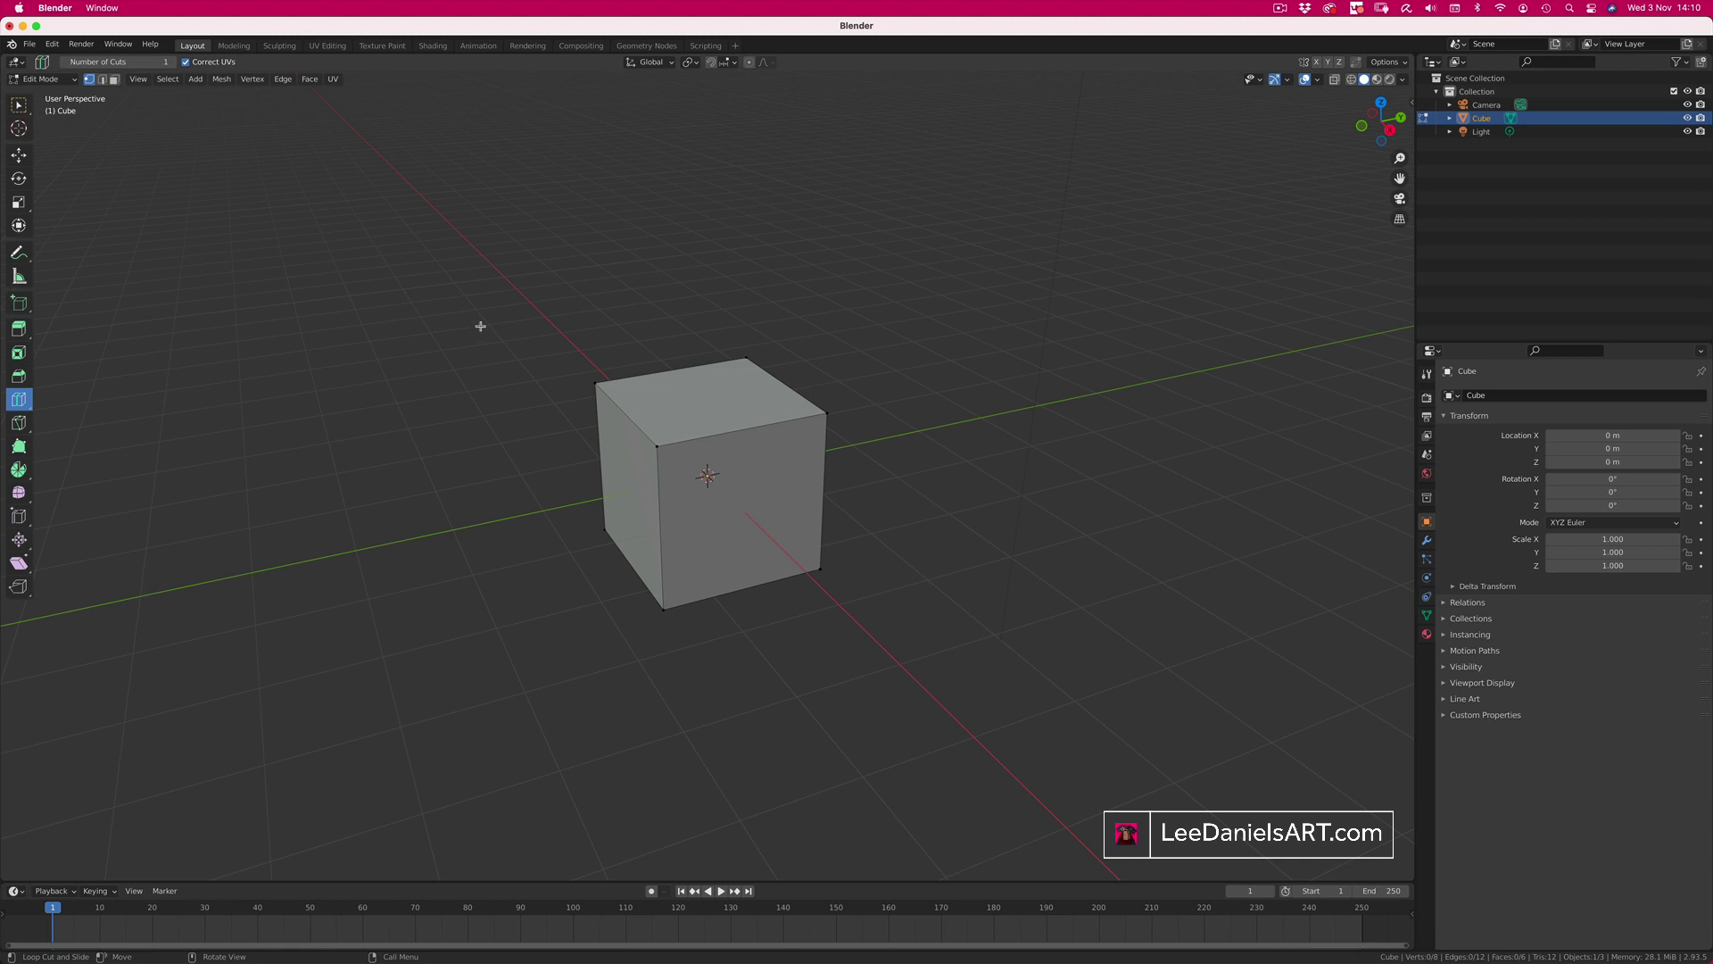
click(742, 429)
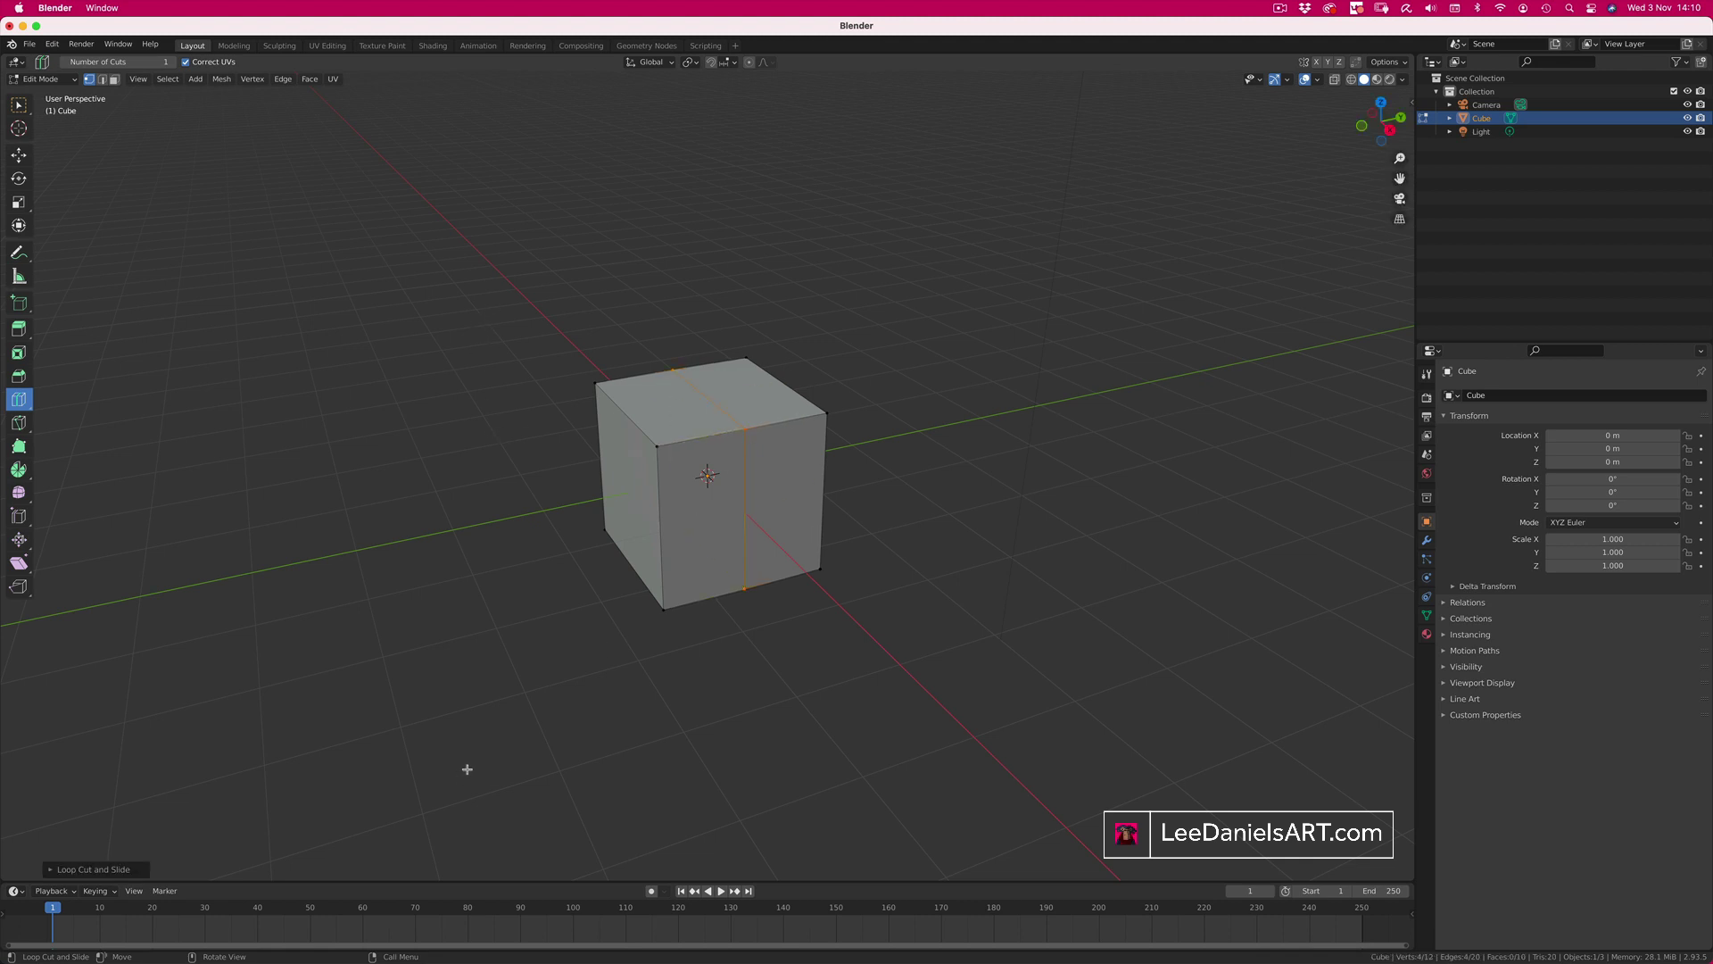
click(662, 531)
click(629, 494)
Step: Box-select vertices at three outer corners of the subdivided cube in turn and move each group outward
key(w)
drag(549, 357, 620, 410)
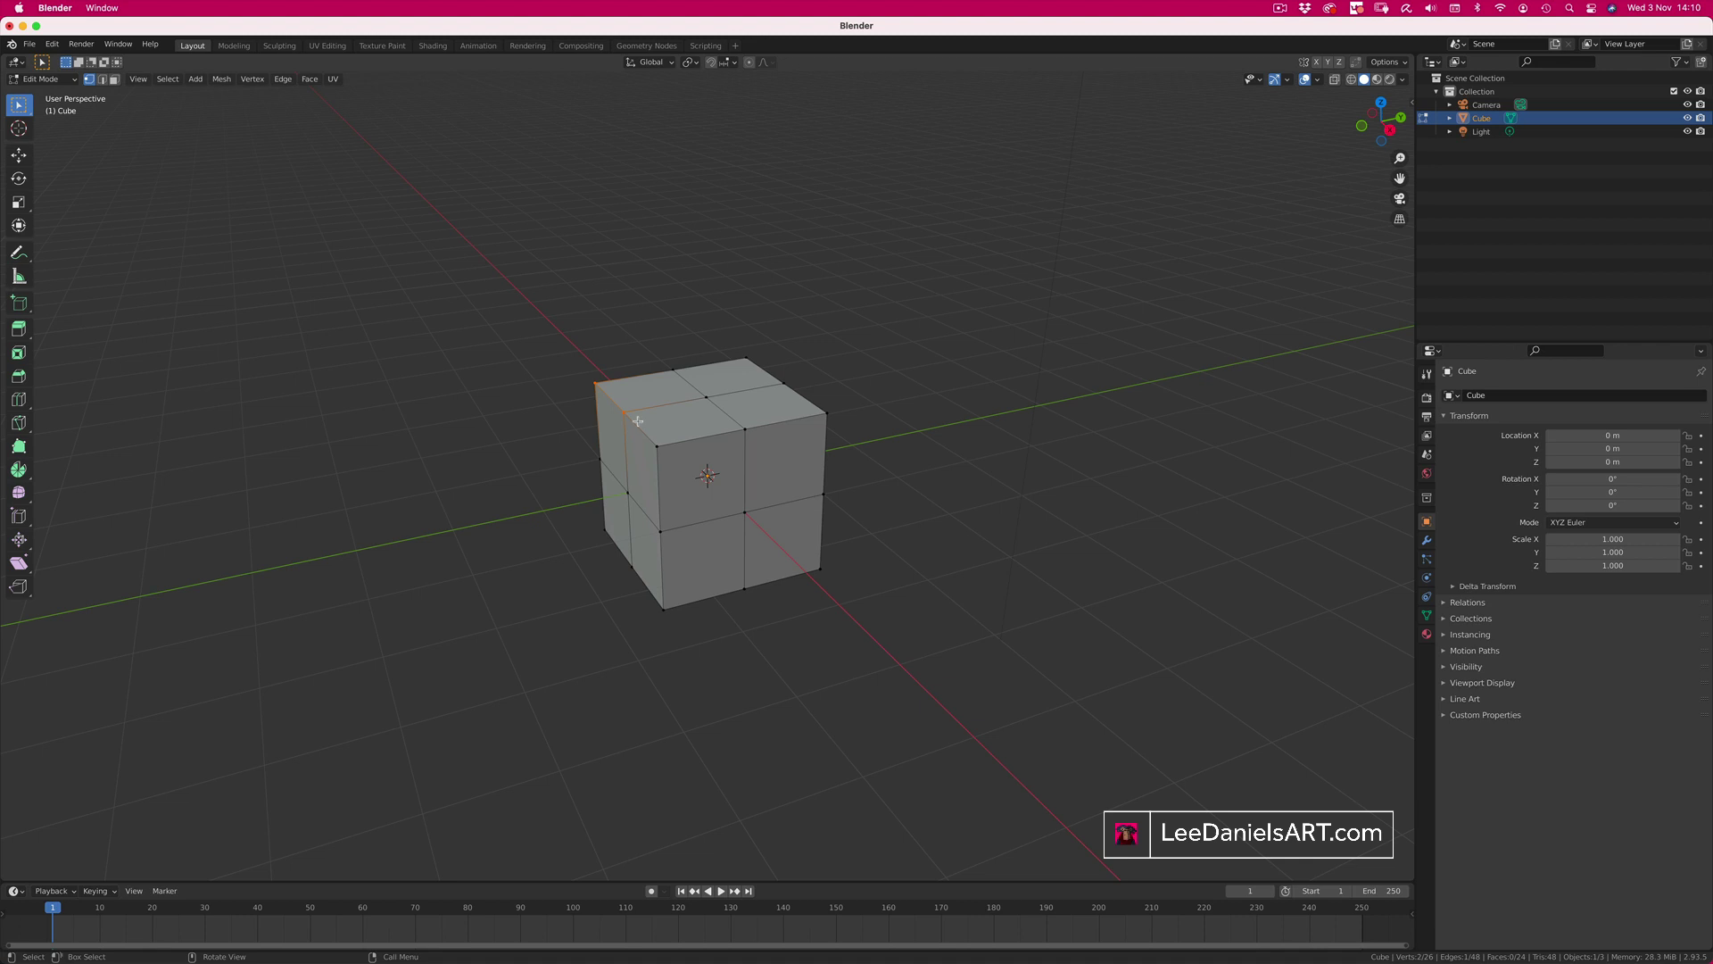
key(g)
click(586, 393)
drag(782, 465, 876, 600)
key(g)
click(768, 639)
drag(594, 558, 727, 650)
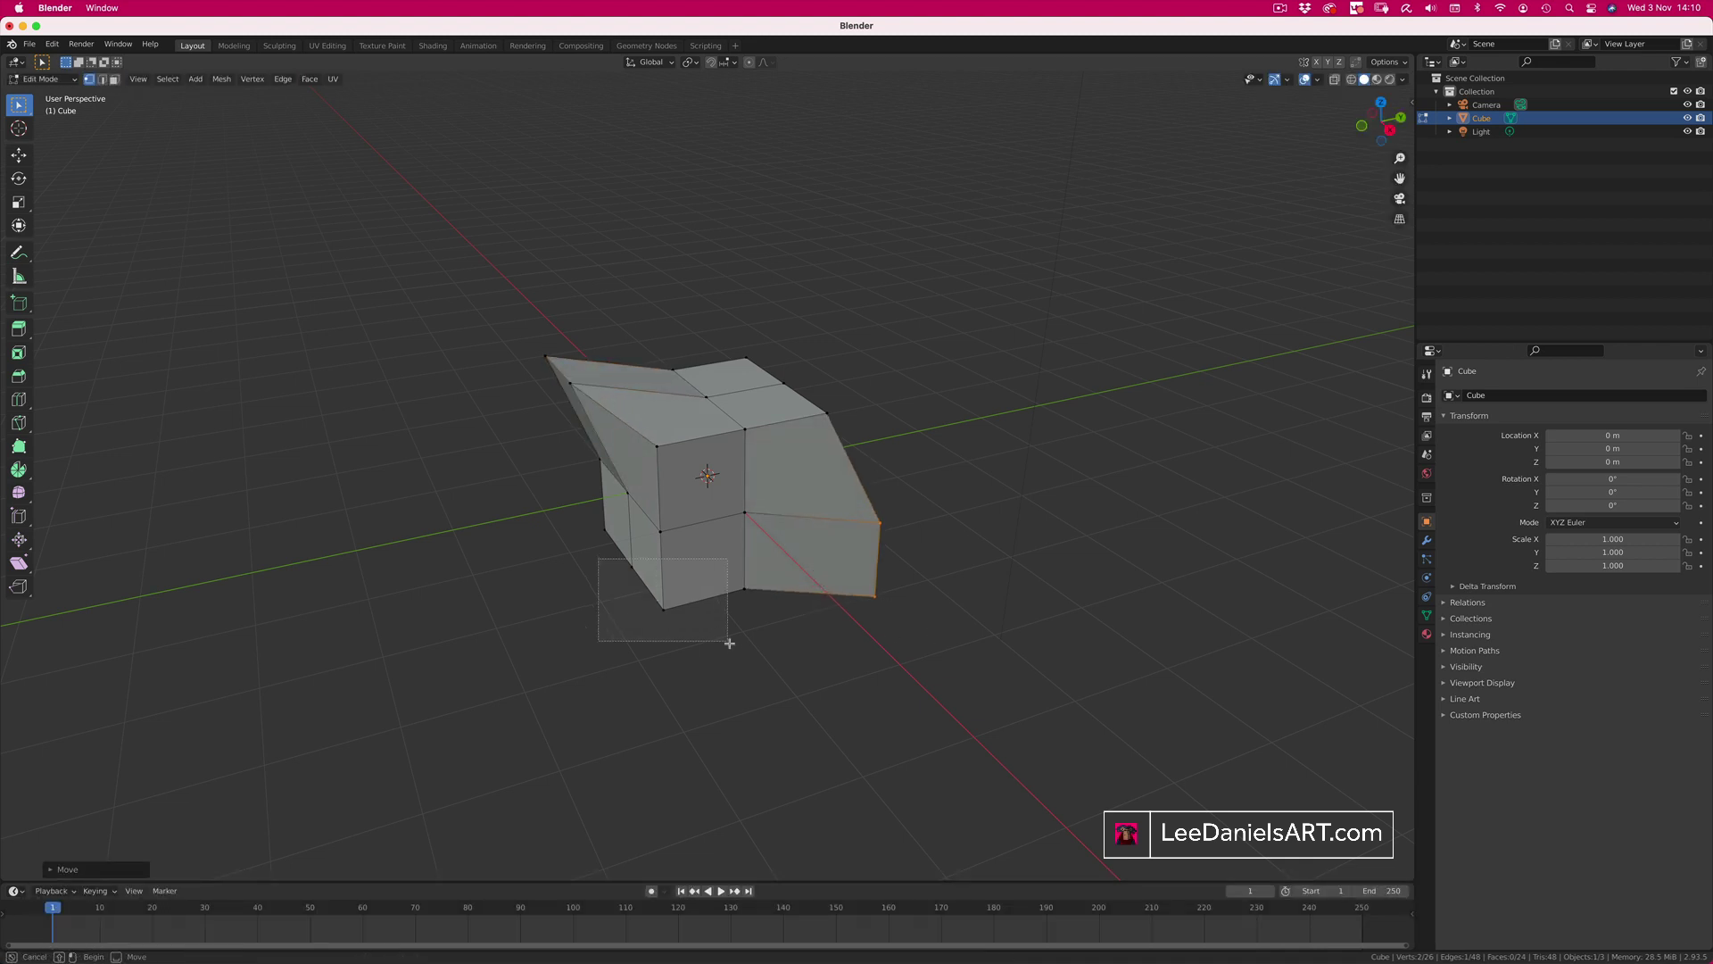
key(g)
click(634, 711)
click(155, 690)
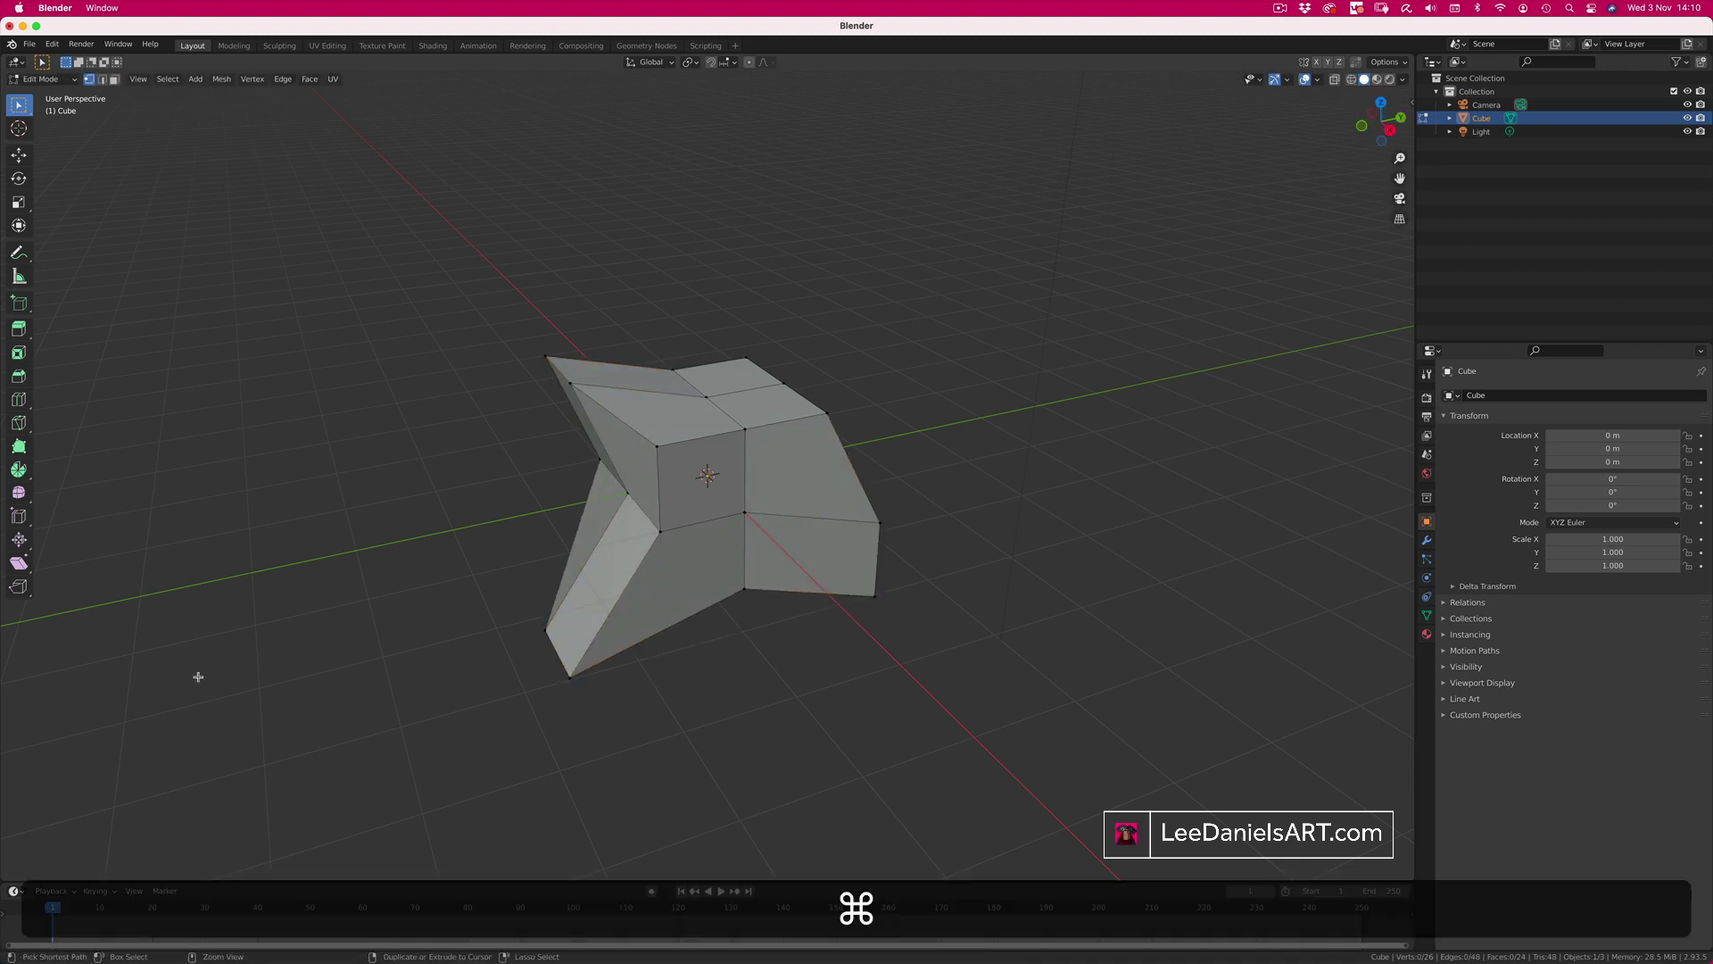
Step: Undo the corner vertex moves and the three loop cuts
key(super+z)
key(super+z)
key(super+z)
key(super+z)
key(super+z)
key(super+z)
key(super+z)
key(super+z)
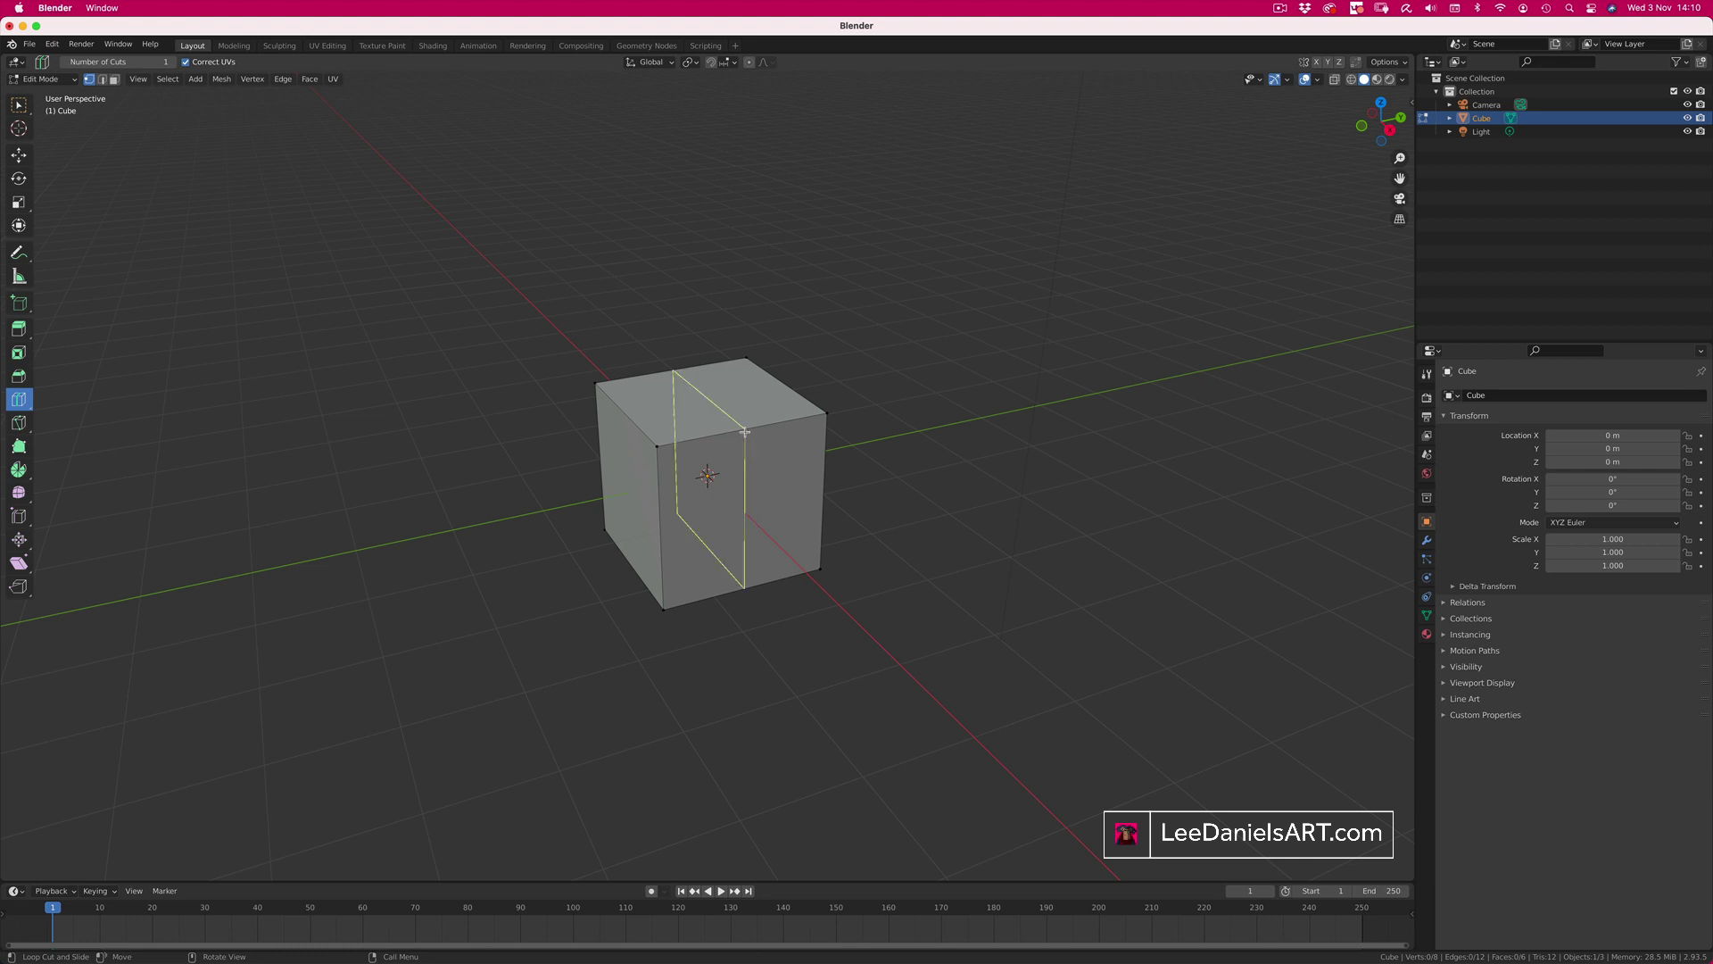
Step: Add vertical loop cuts across the cube's front face and set the number of cuts to 24
click(754, 468)
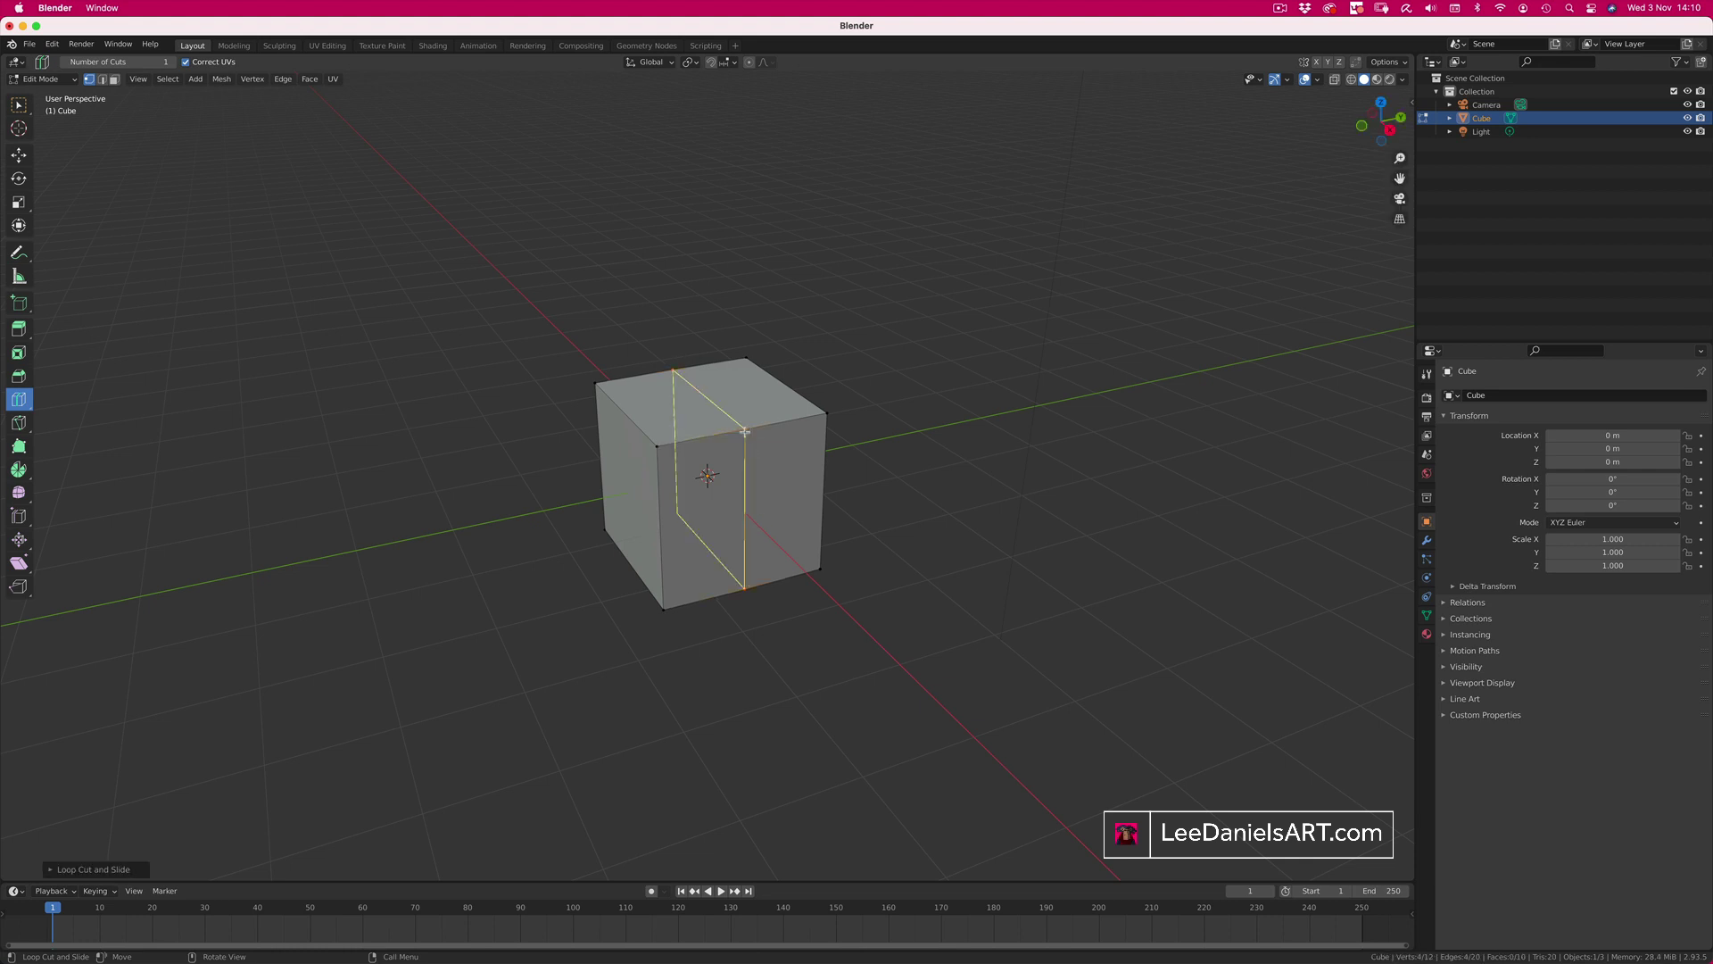
click(51, 870)
click(173, 761)
text(11)
key(Return)
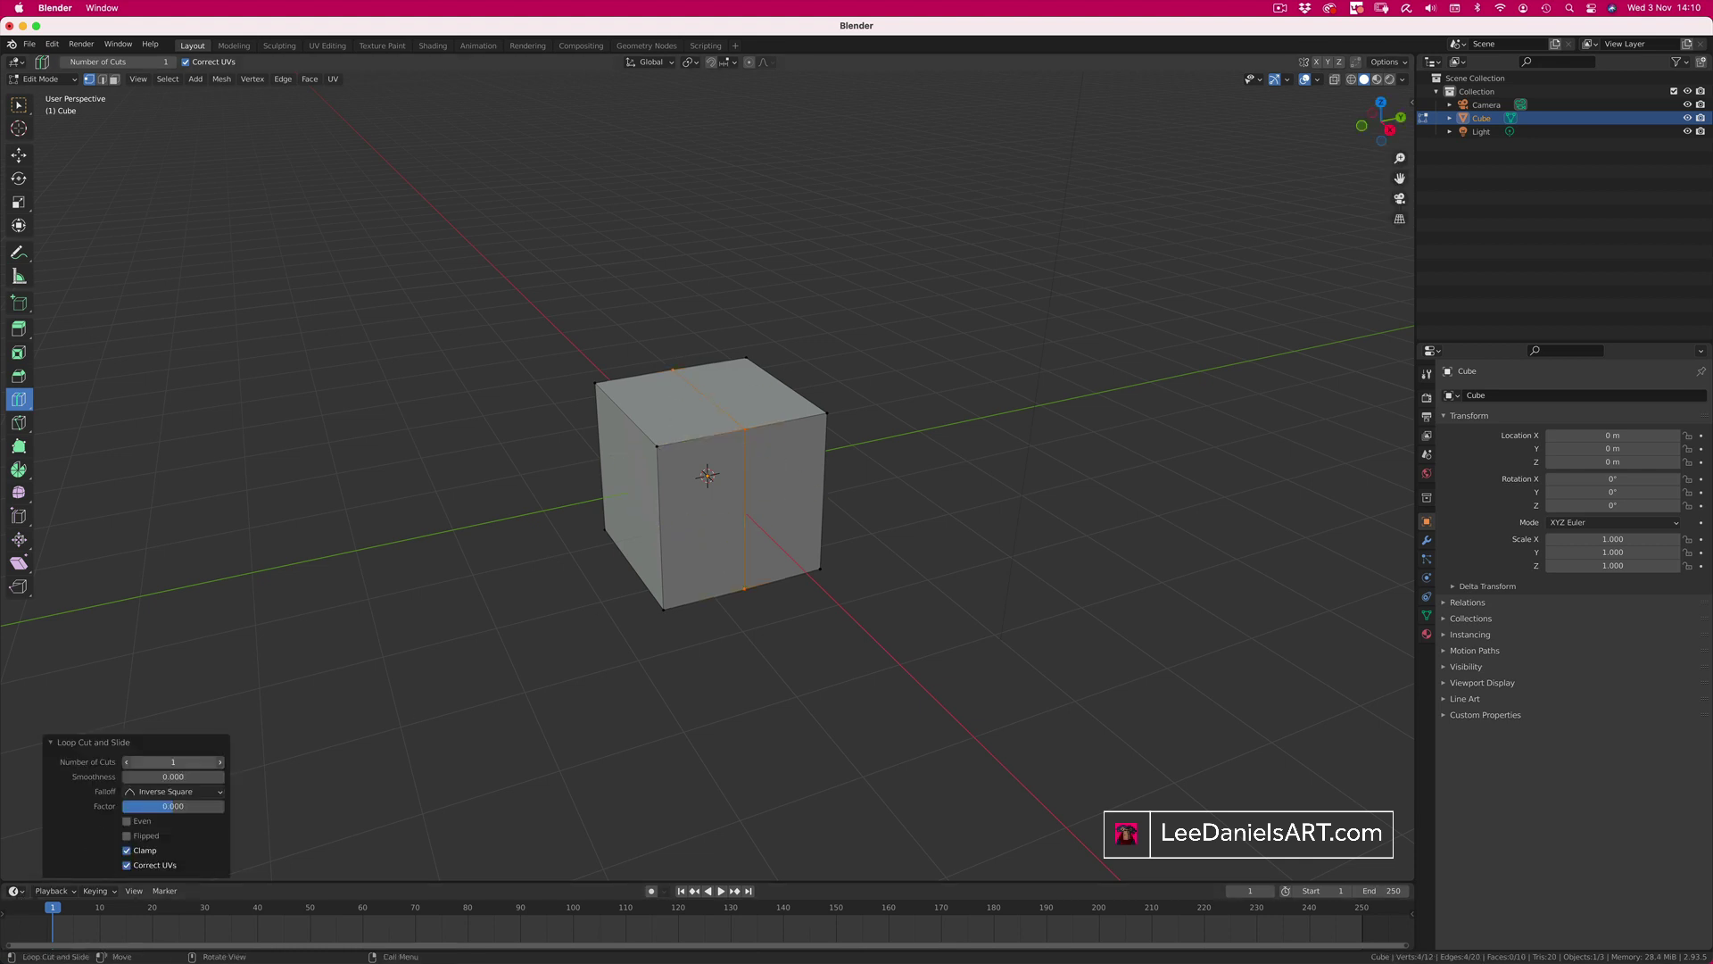
drag(173, 761, 216, 761)
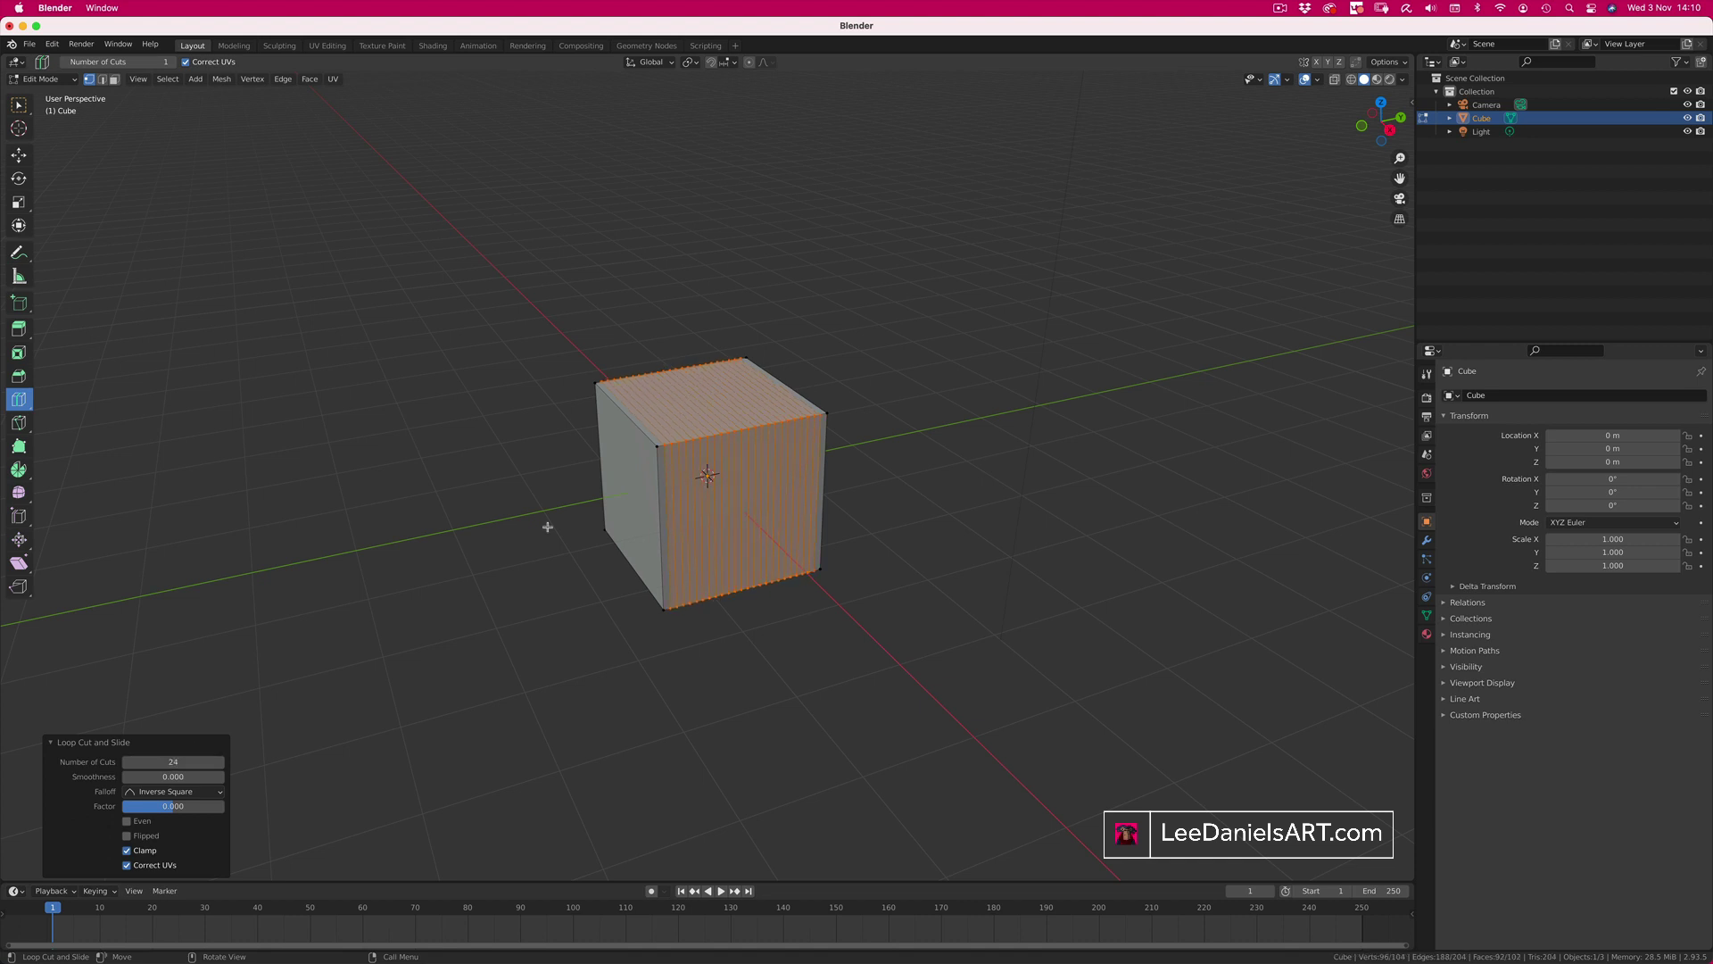
Step: Add horizontal loop cuts around the cube's sides and raise the number of cuts to form a dense grid
click(671, 517)
click(671, 518)
click(173, 761)
text(25)
key(Return)
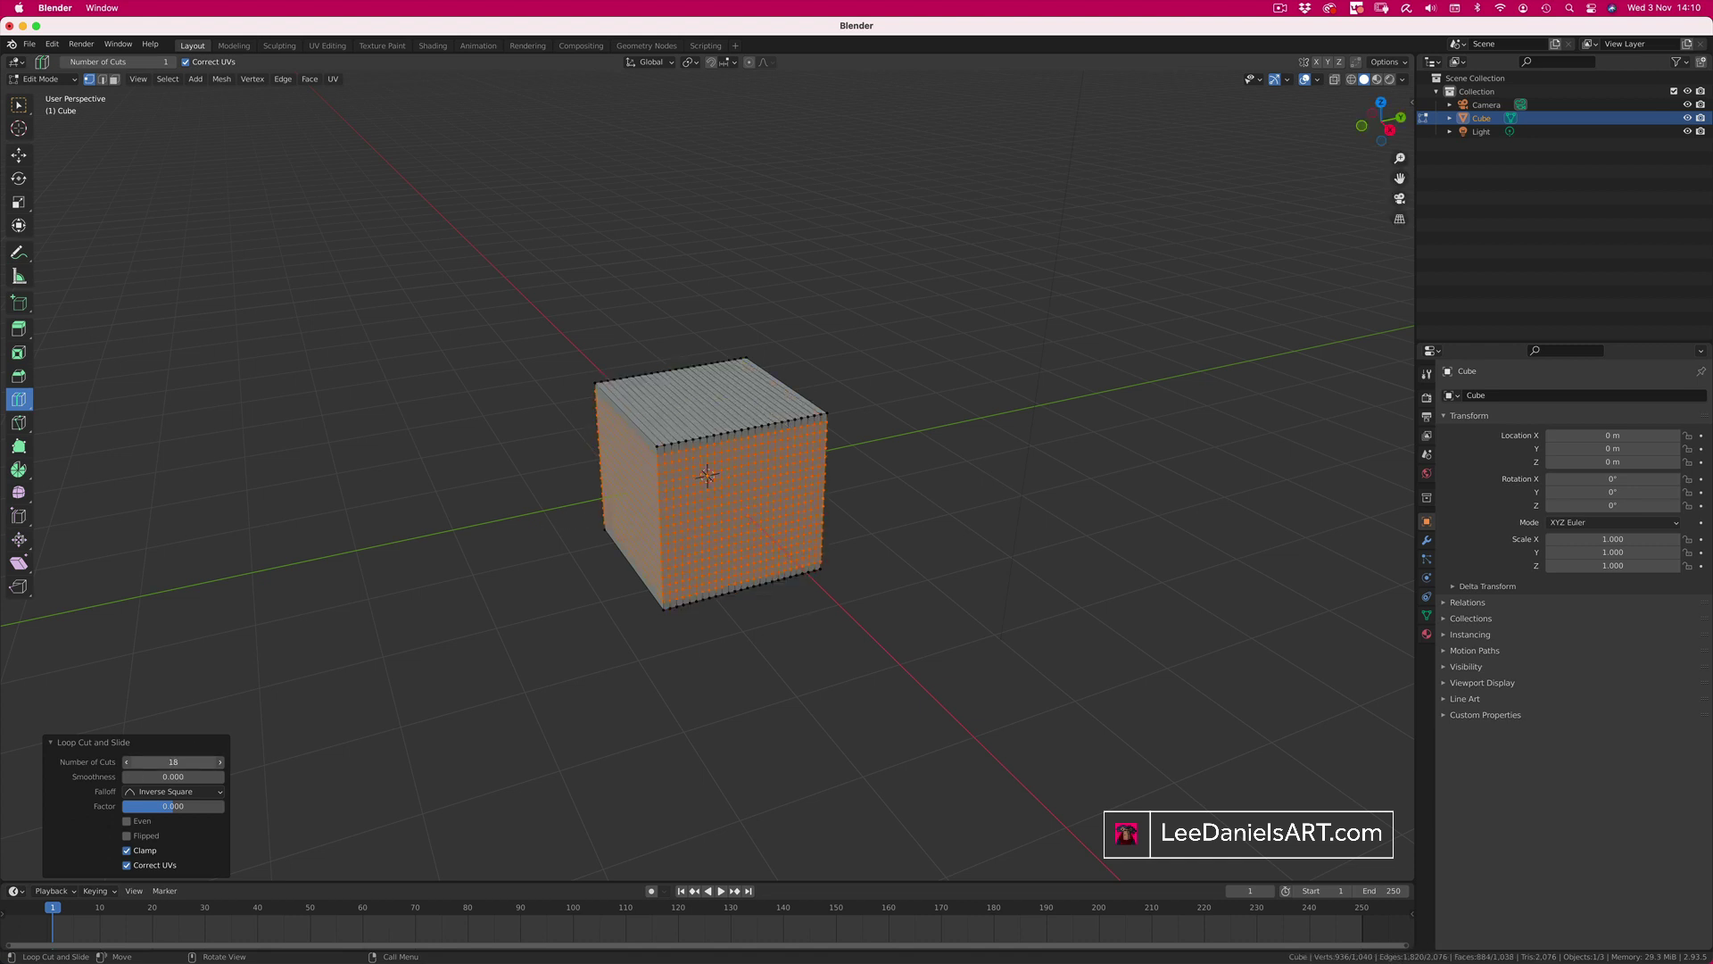
drag(173, 762, 177, 763)
Step: Add loop cuts in the remaining direction across the top and side faces, with the number of cuts set to 15
click(615, 422)
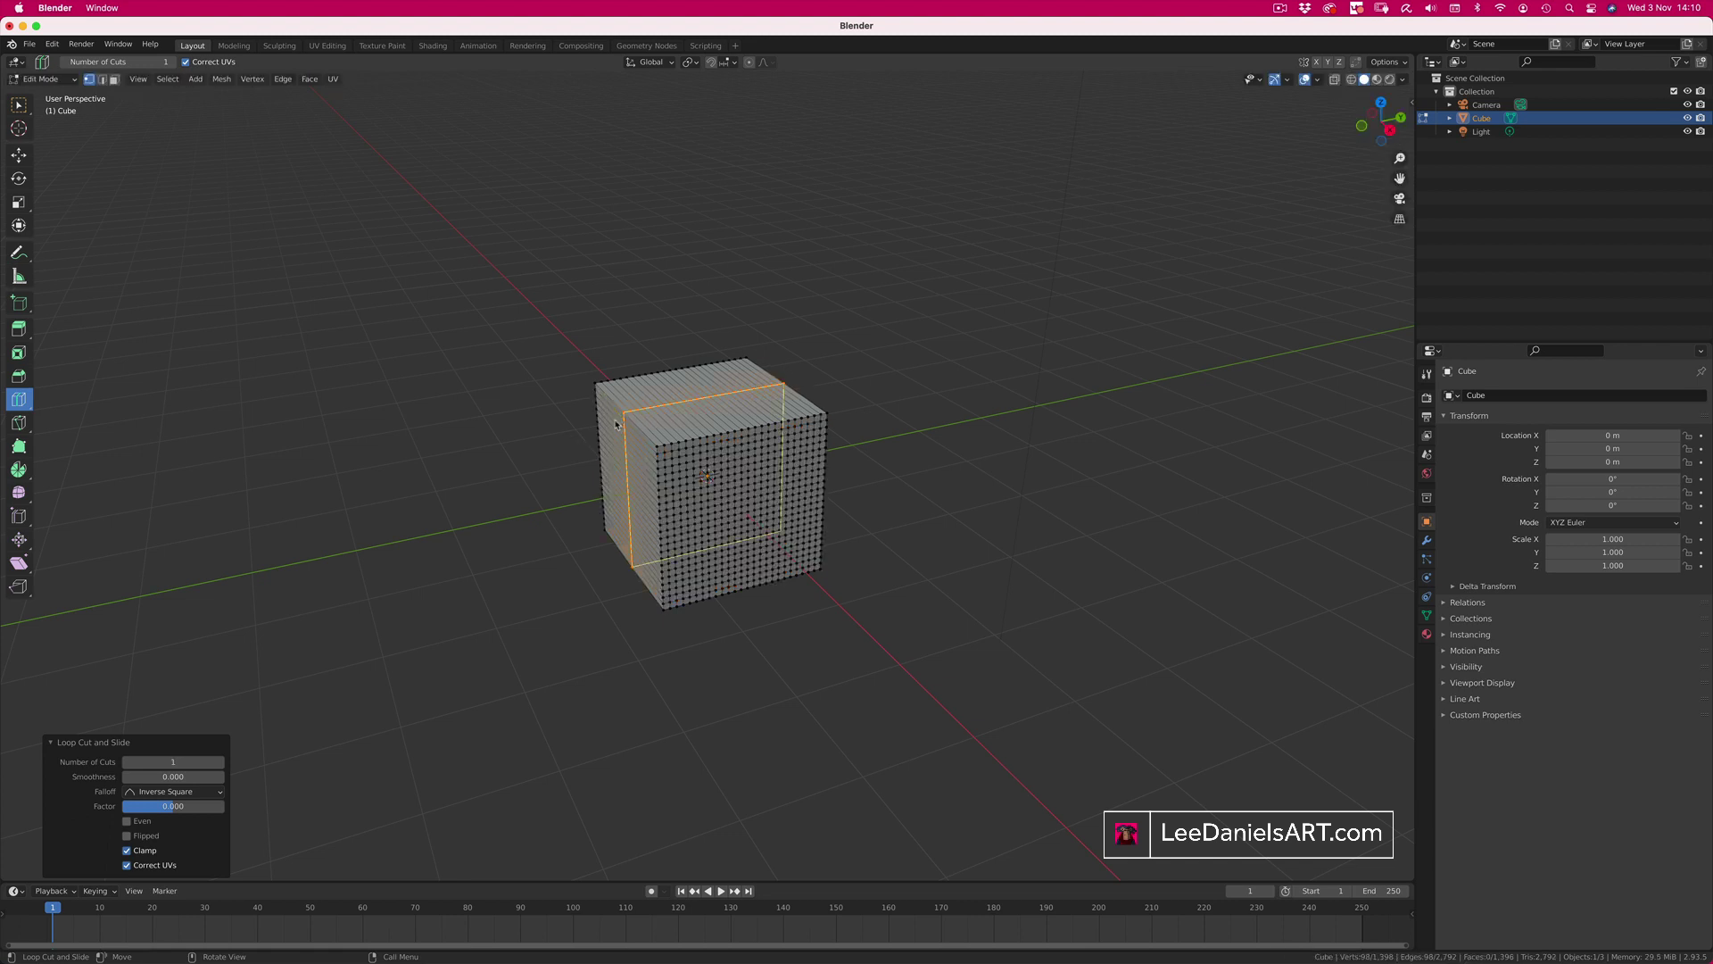
click(152, 761)
text(13)
key(Return)
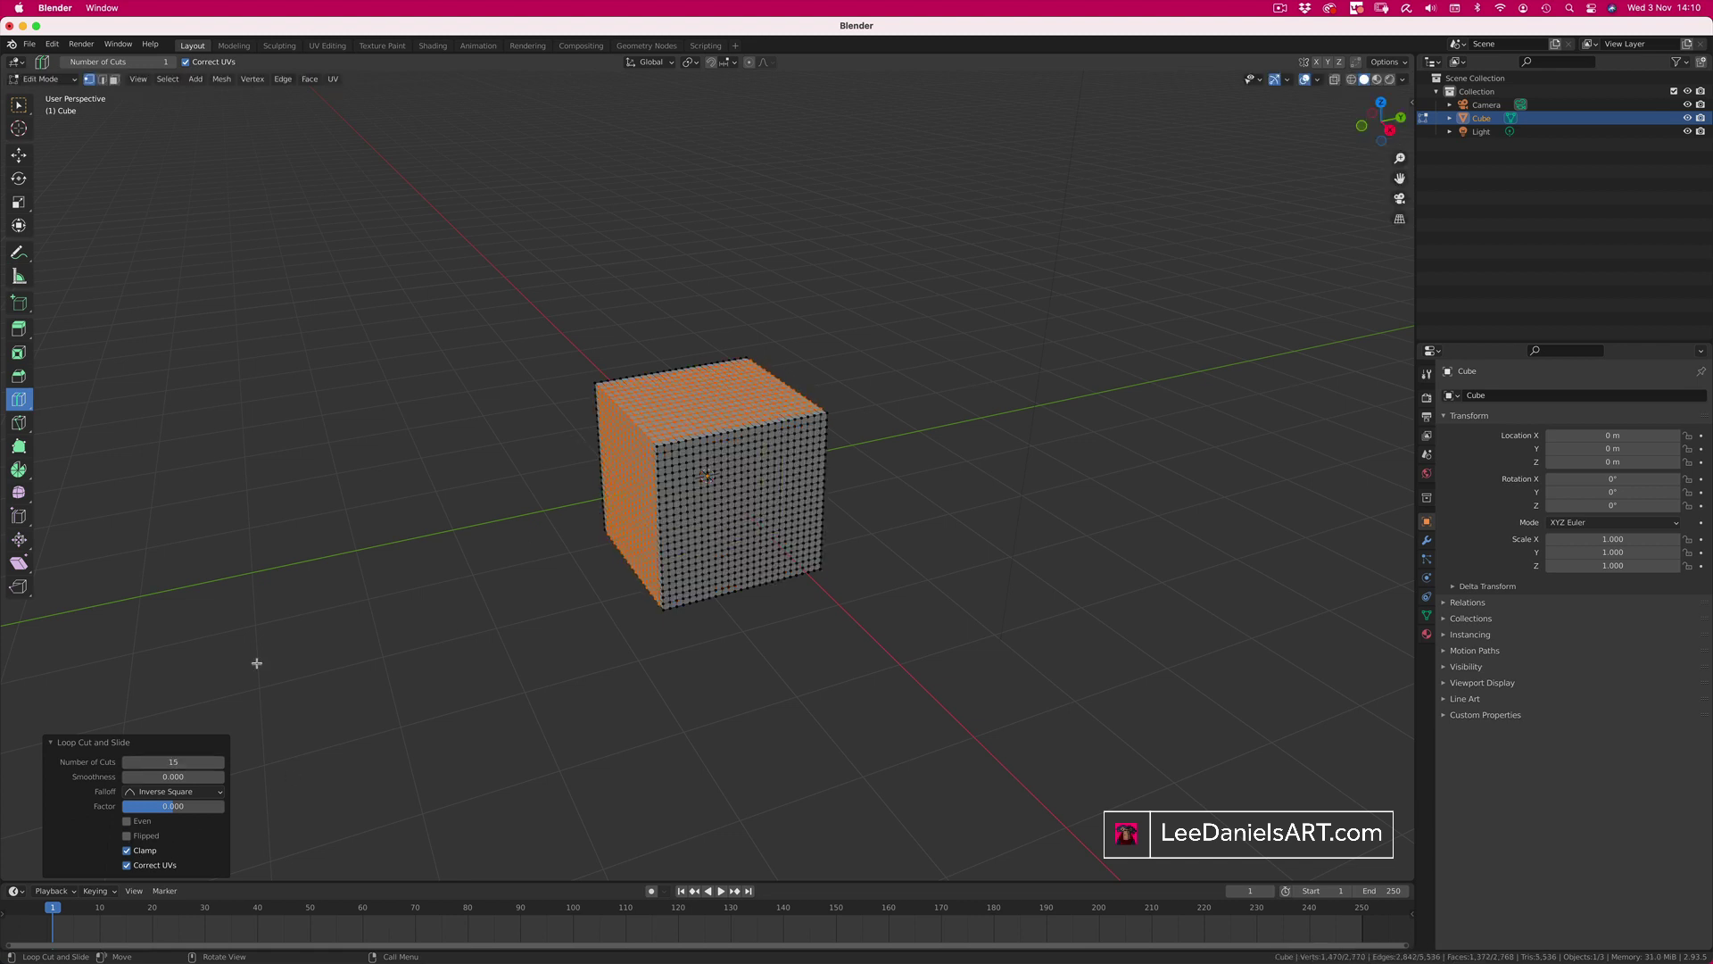
Step: Box-select the vertices at two upper corners and one lower corner of the dense cube in turn, moving each group outward
click(19, 105)
drag(472, 292, 642, 429)
key(g)
click(575, 398)
drag(955, 391, 765, 463)
key(g)
click(872, 463)
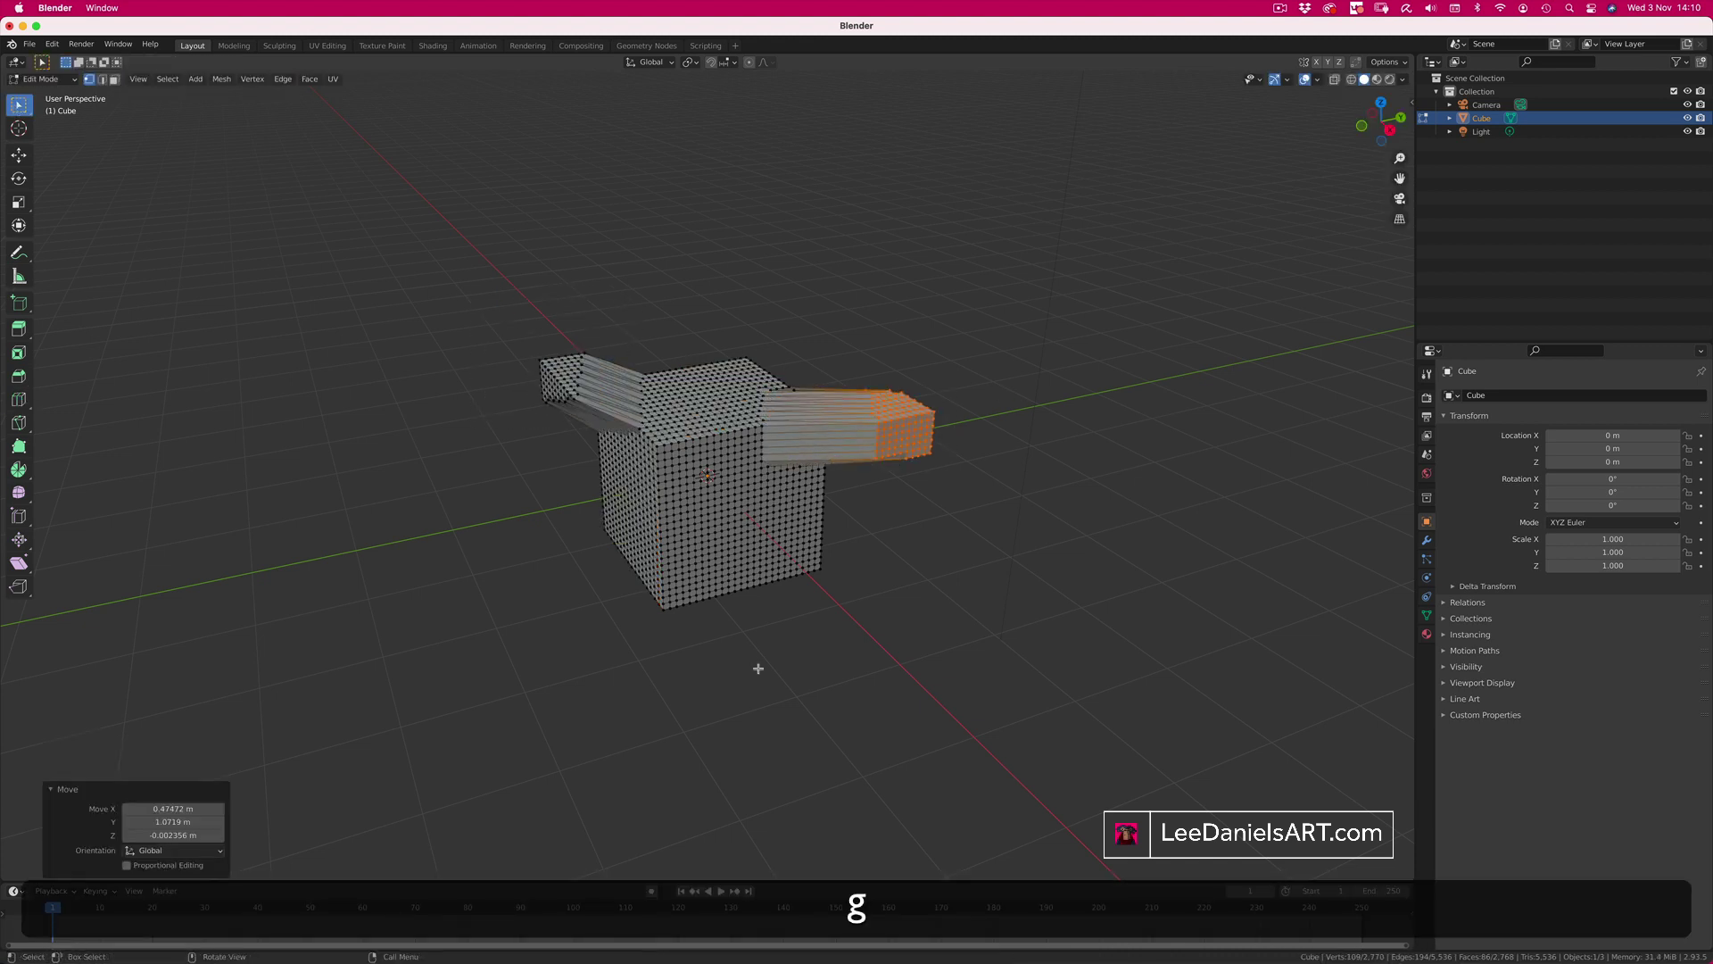
drag(753, 677, 592, 568)
key(g)
click(511, 724)
click(398, 622)
Step: Undo the vertex group moves on the densely subdivided cube
key(super+z)
key(super+z)
key(super+z)
key(super+z)
key(super+z)
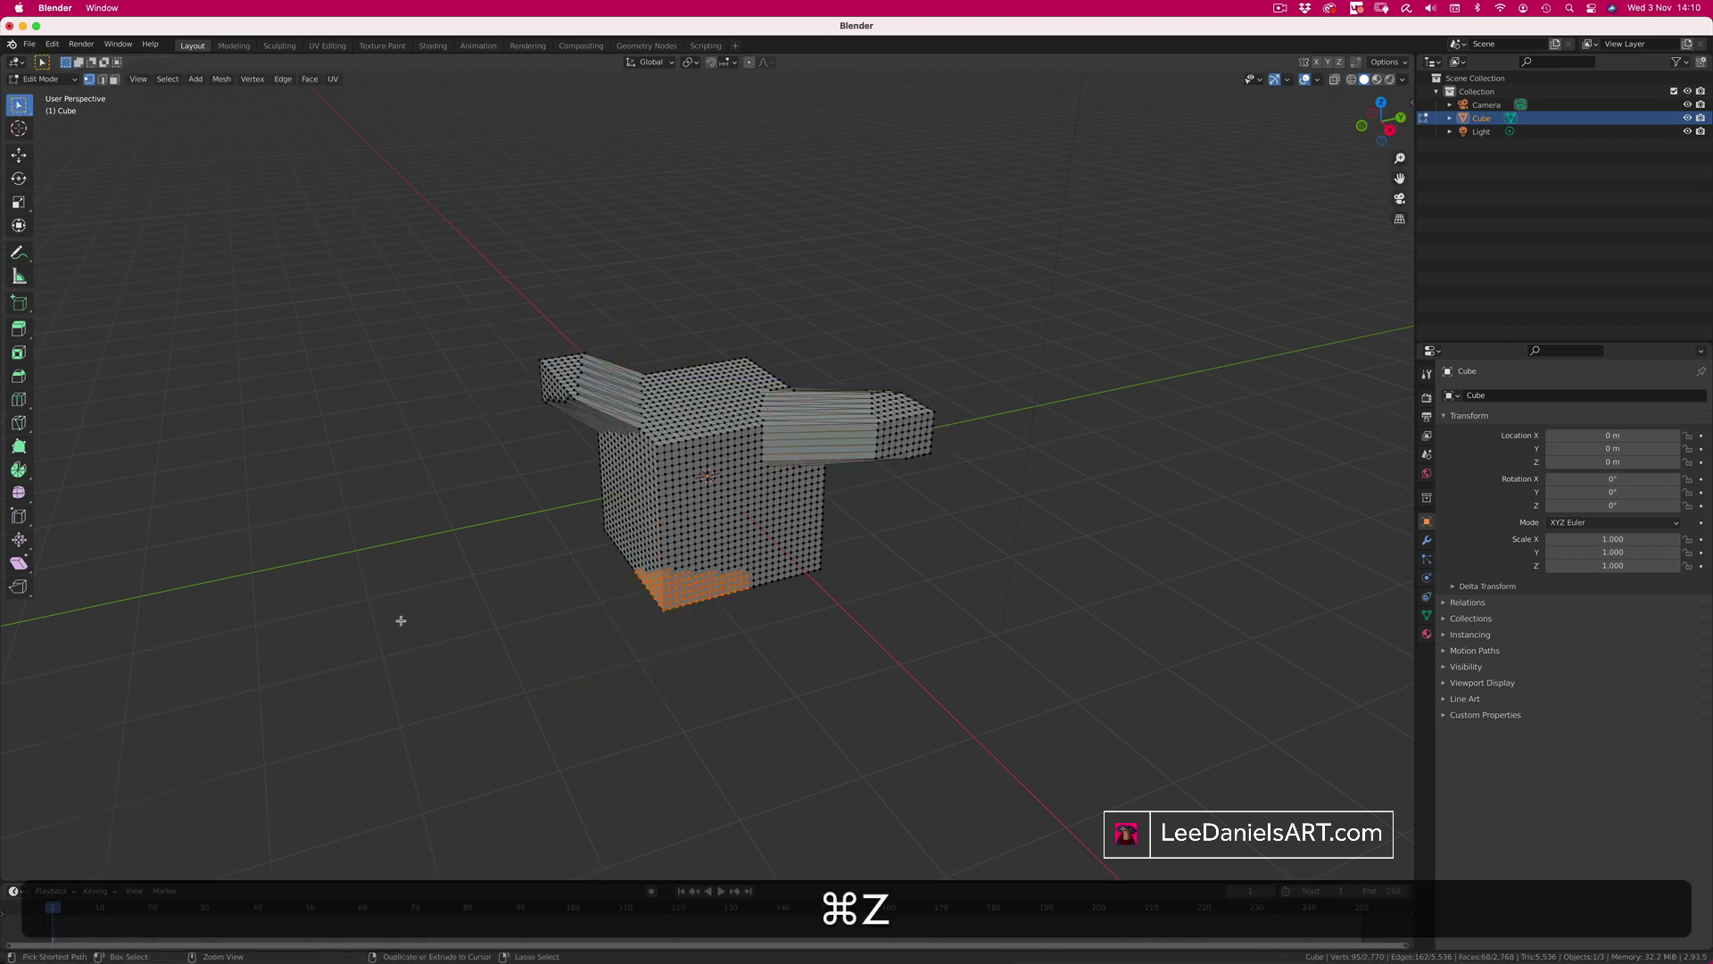
key(super+z)
key(super+z)
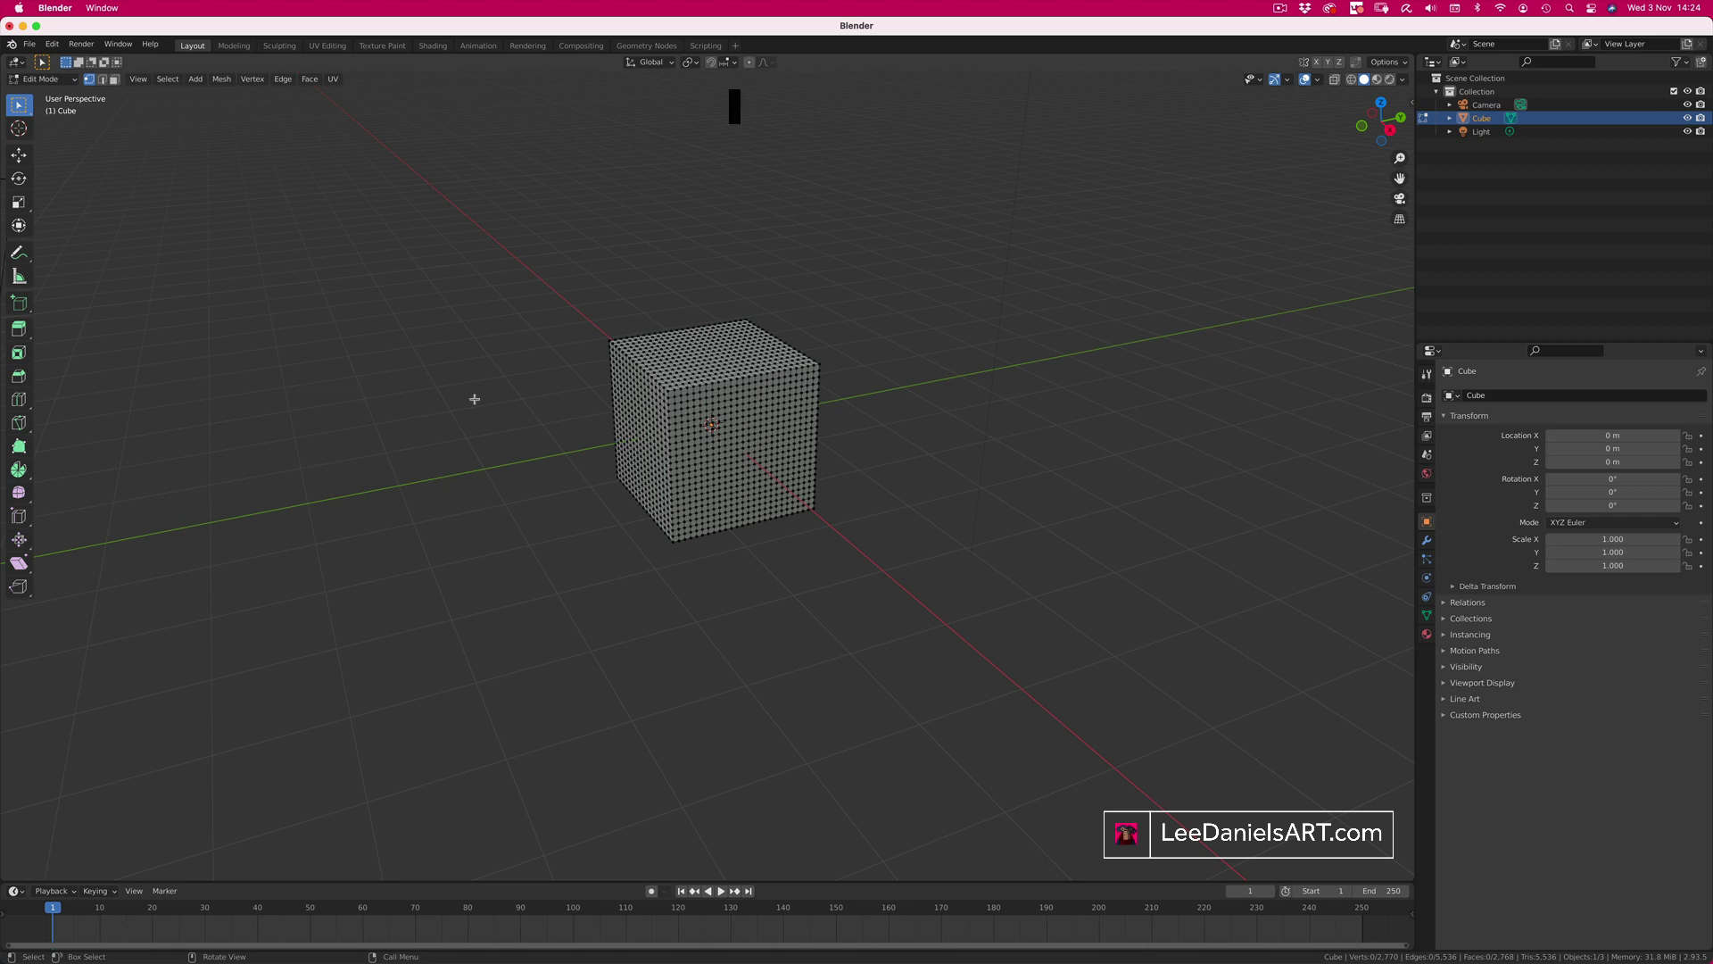
Step: Enable Proportional Editing and move the cube's upper-left corner vertex outward and up, with the influence size at about 2.6
click(750, 63)
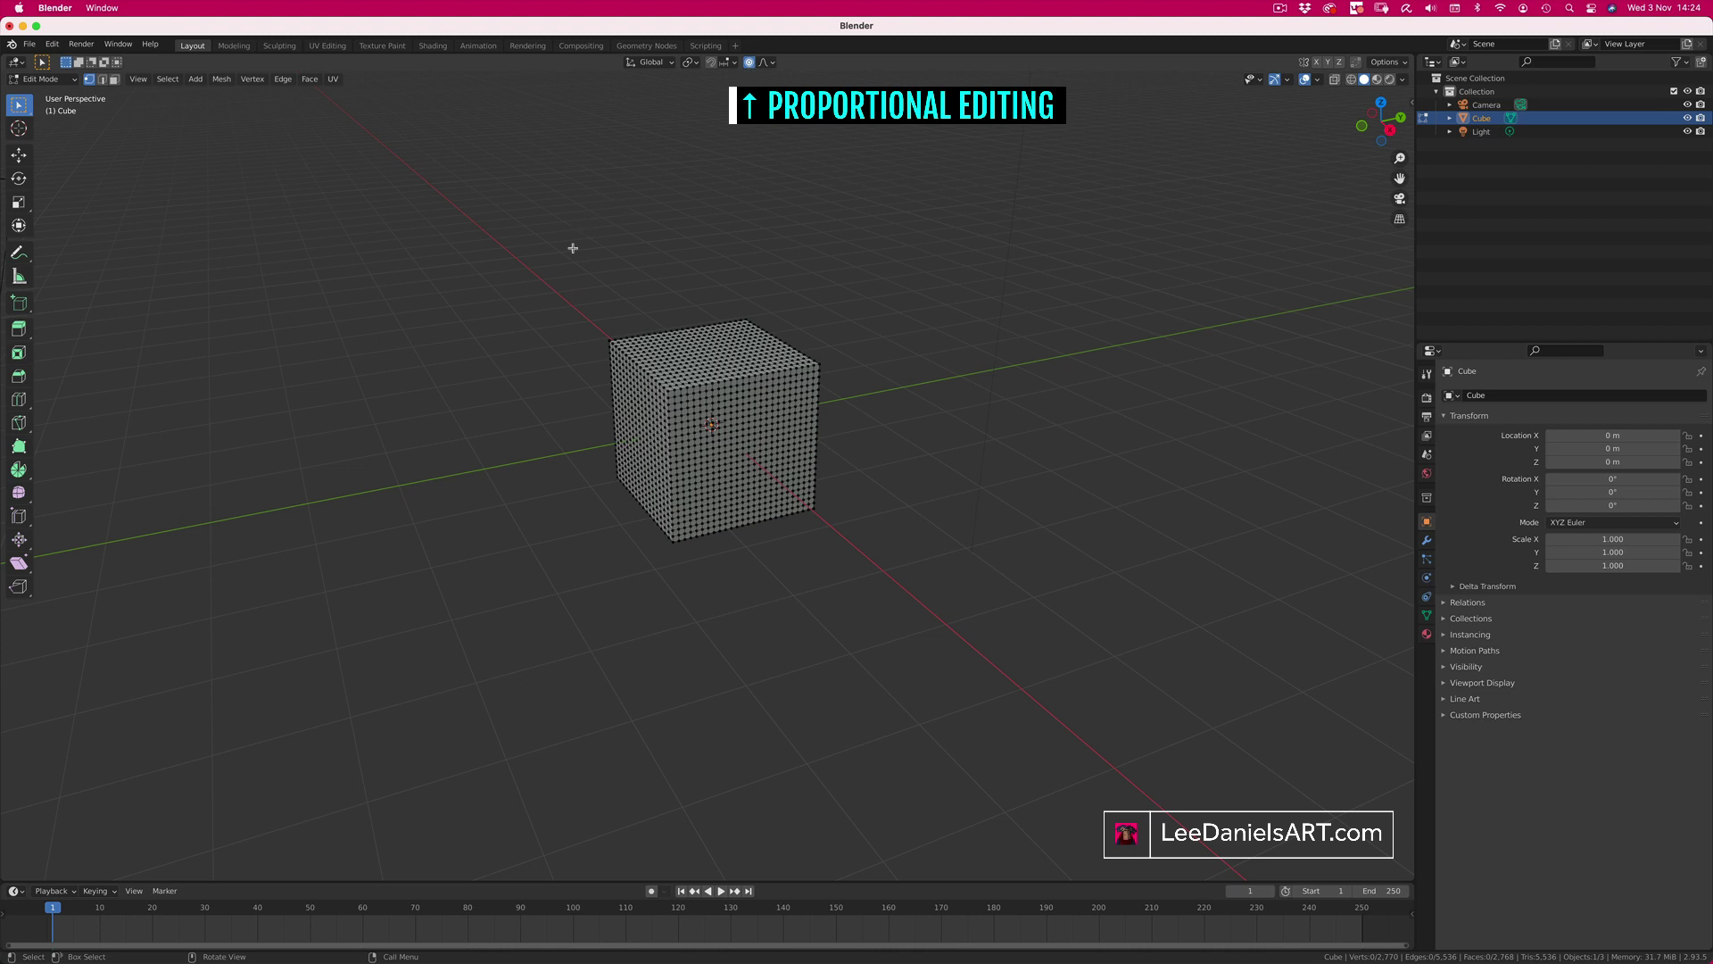
click(604, 346)
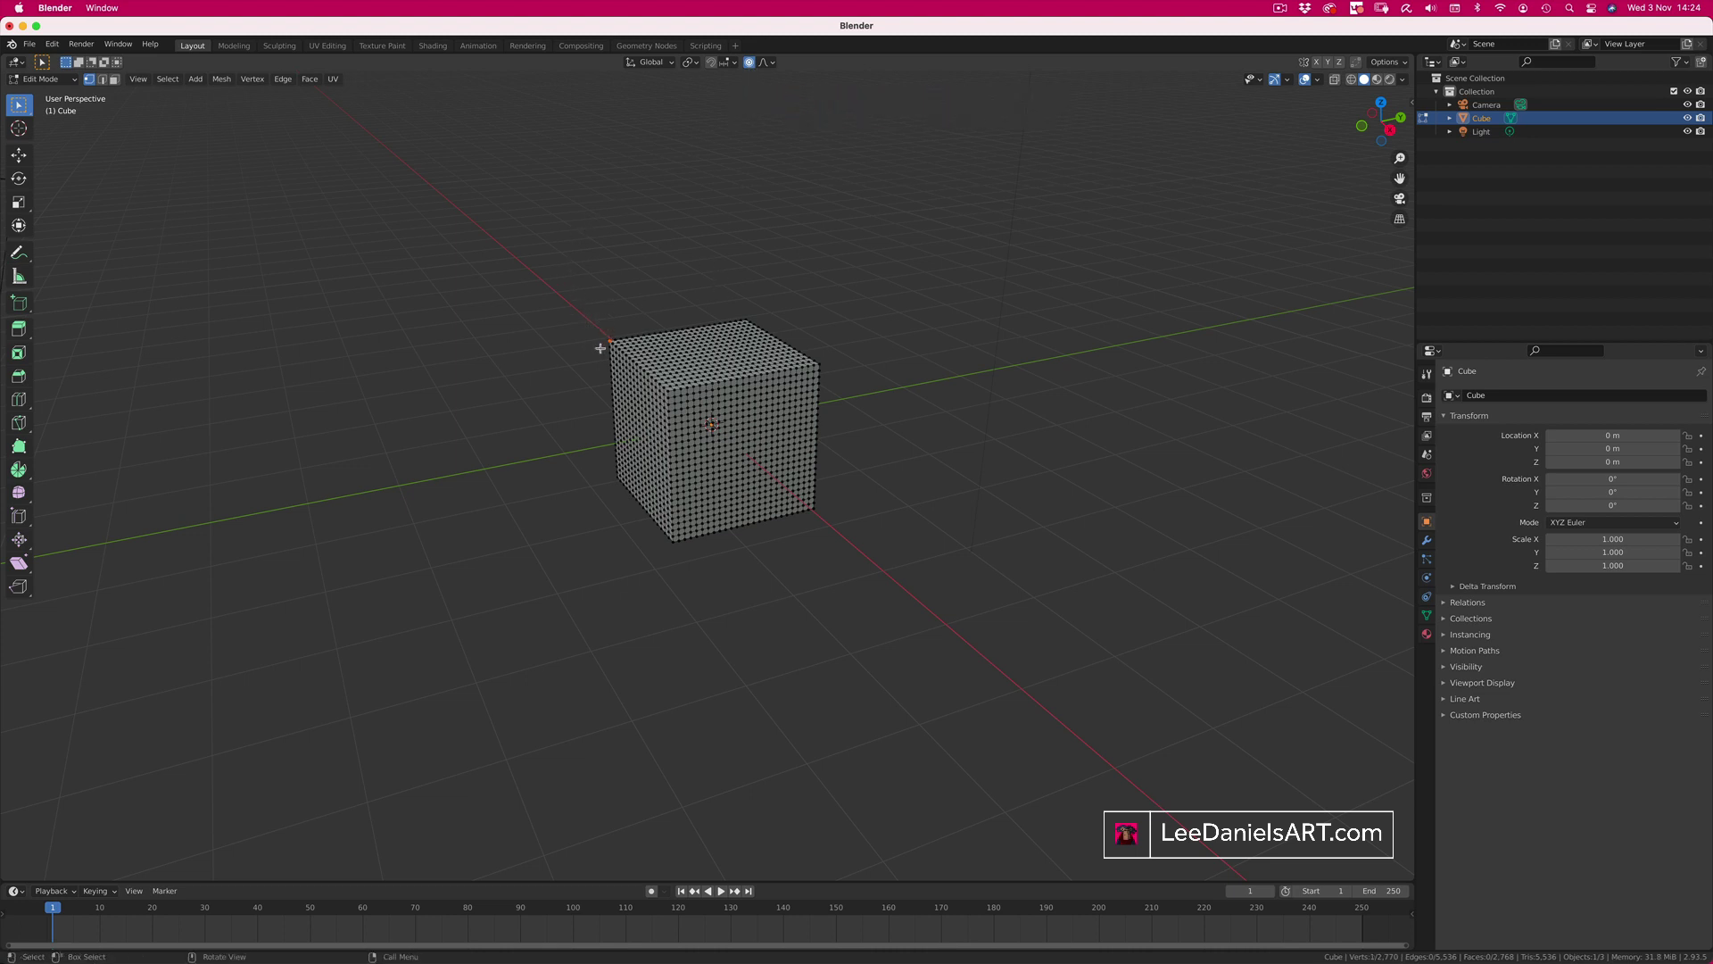
key(g)
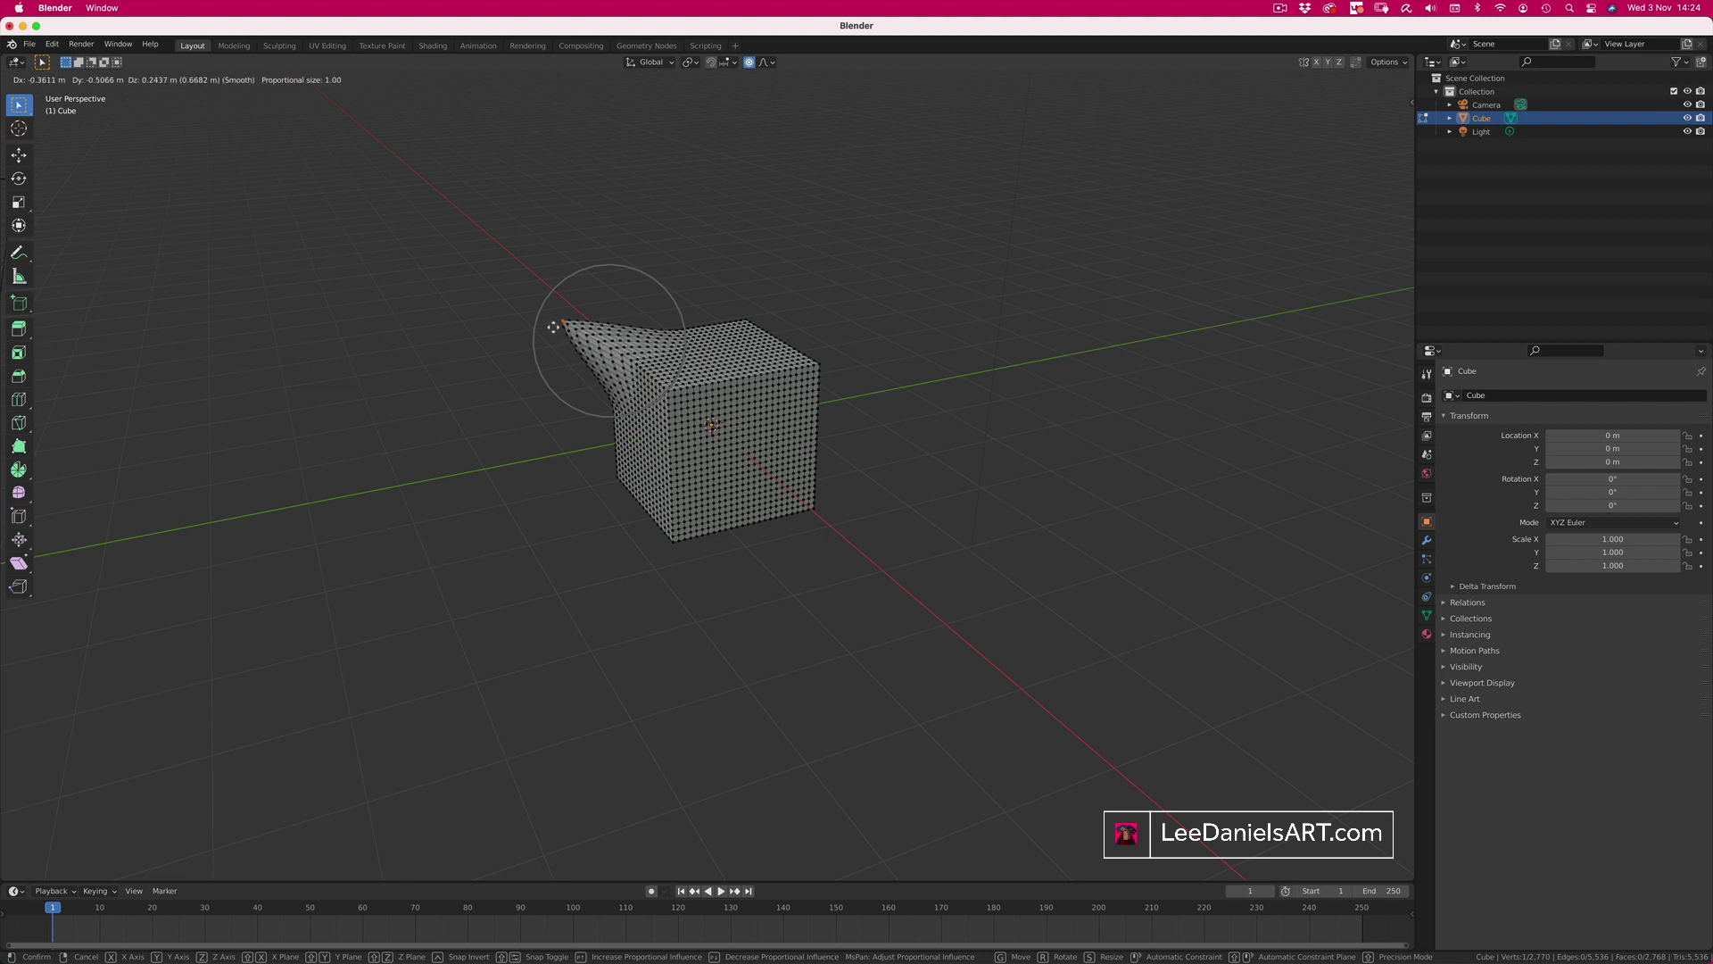
scroll(567, 333, down, 15)
scroll(541, 325, up, 5)
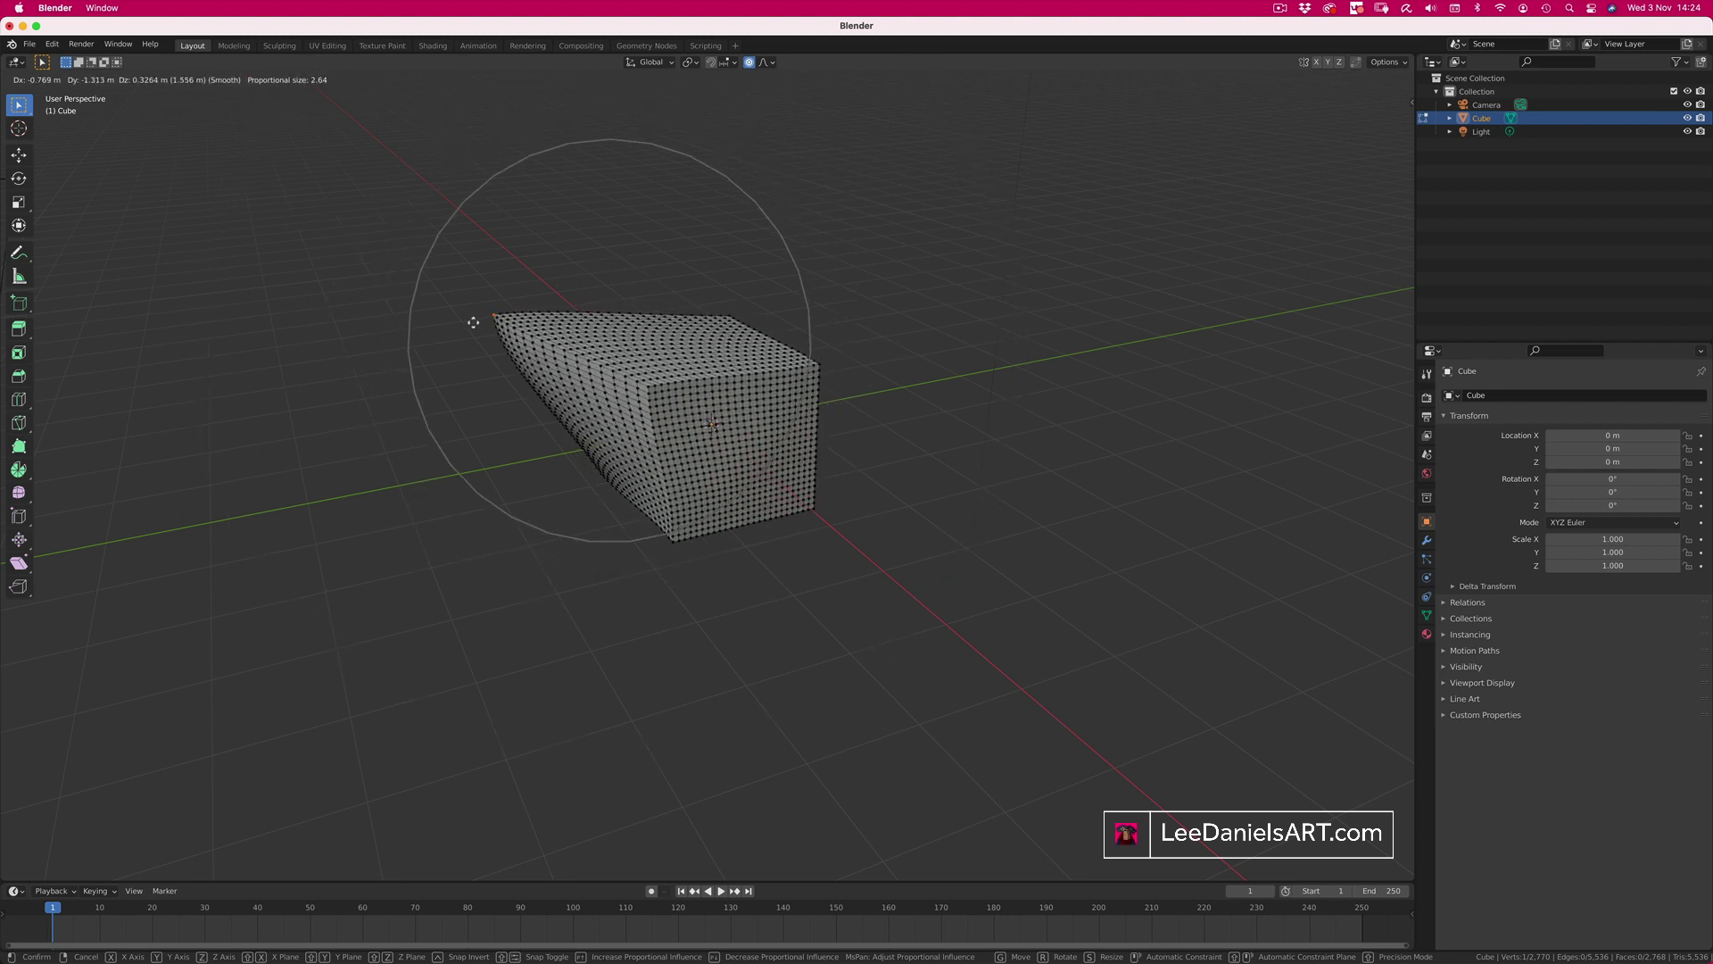
click(462, 292)
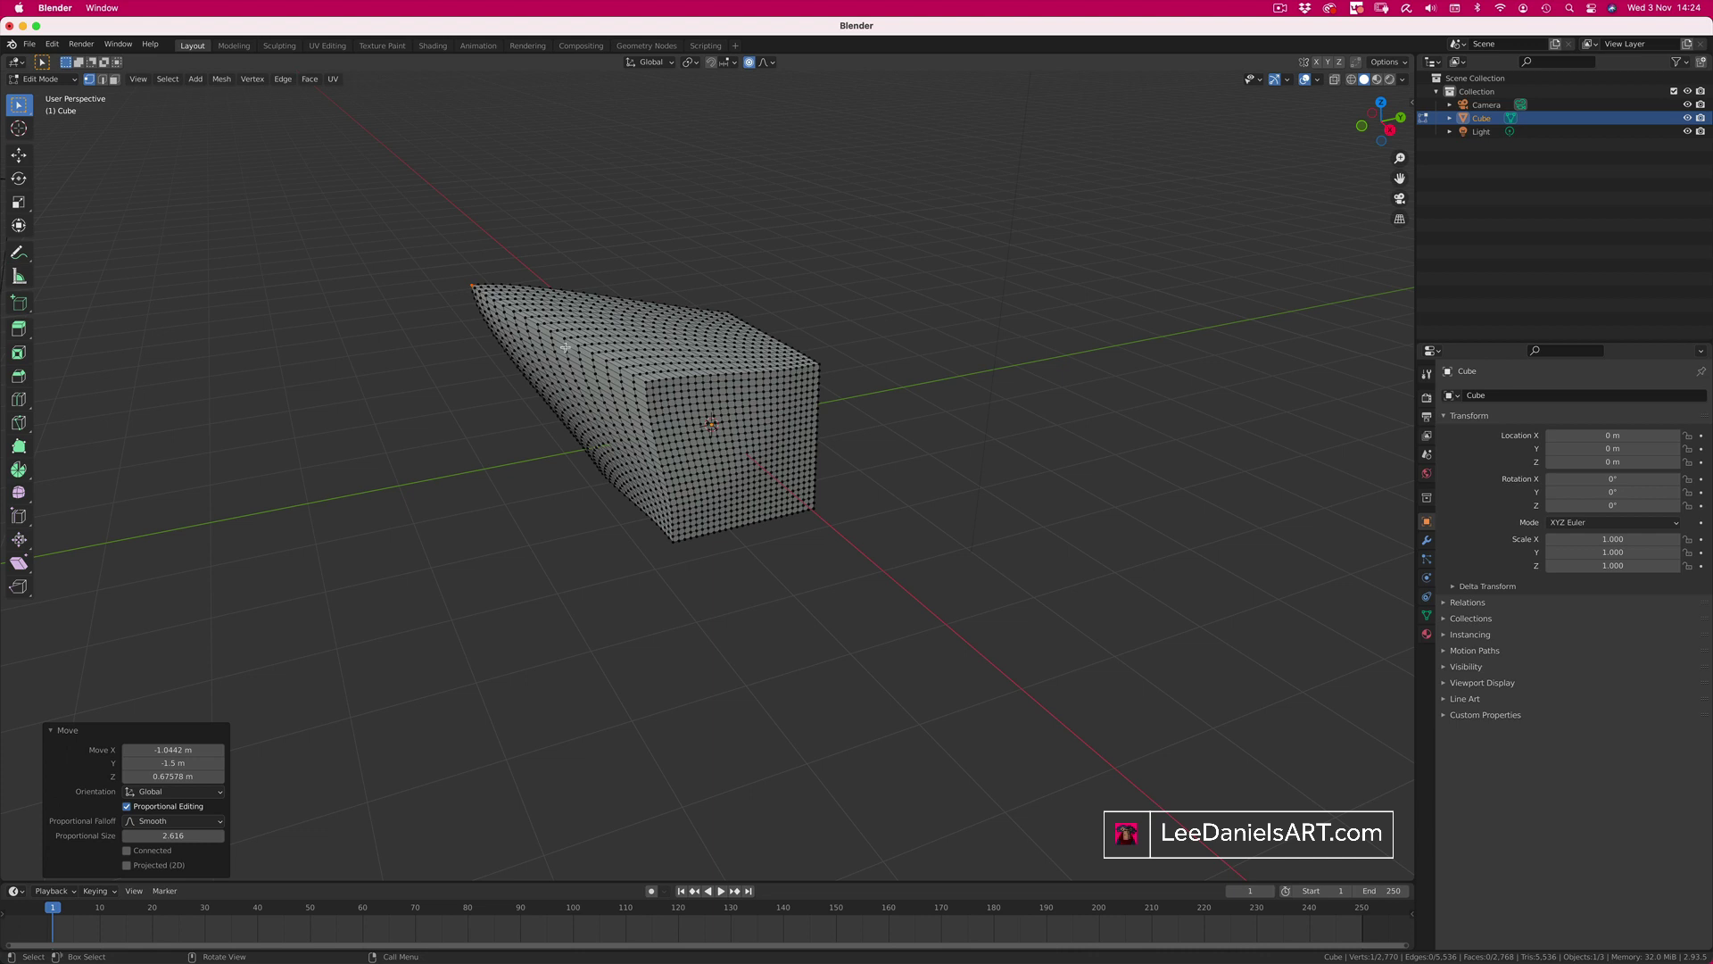
Step: Move the cube's upper-right corner vertex outward and up with proportional falloff, with the influence size at about 2.3
click(820, 365)
key(g)
scroll(940, 314, up, 5)
scroll(946, 302, down, 6)
scroll(951, 295, up, 2)
click(953, 294)
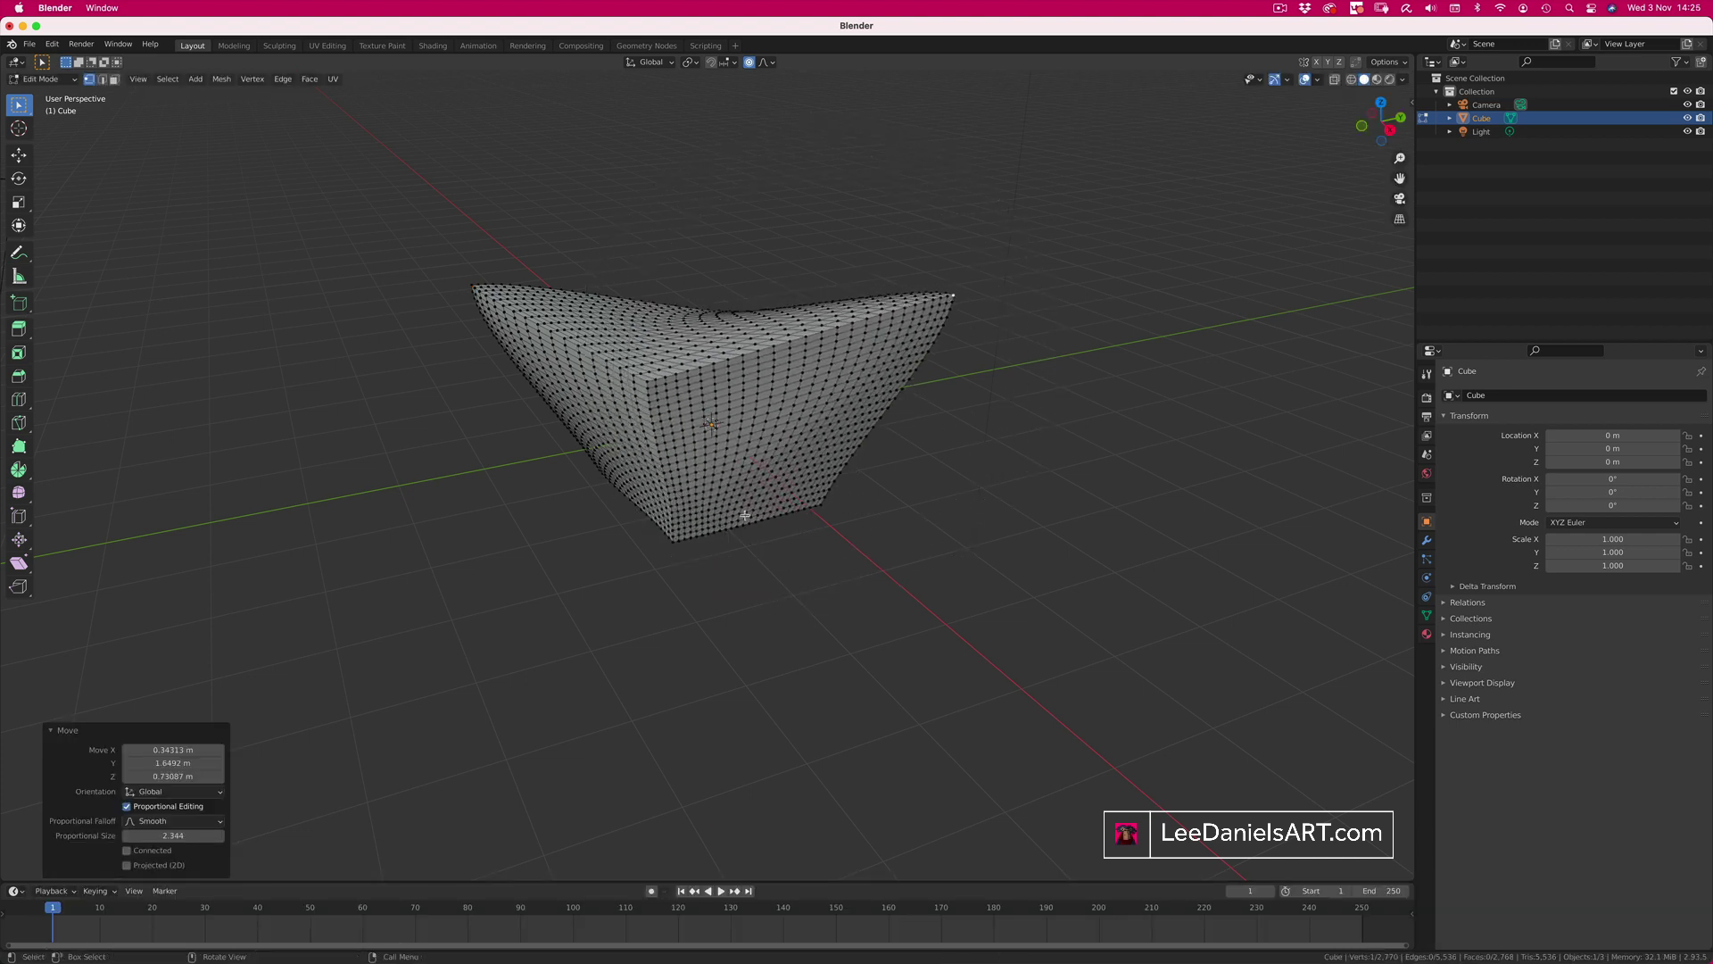
Step: Move the cube's lower front corner vertex downward with proportional falloff, with the influence size at about 2.2
click(674, 543)
key(g)
scroll(631, 669, down, 4)
scroll(631, 669, up, 5)
click(632, 669)
Step: Scale the mesh proportionally around the upper-right tip vertex by about 0.86
middle_drag(493, 451, 564, 463)
scroll(564, 463, down, 2)
click(887, 342)
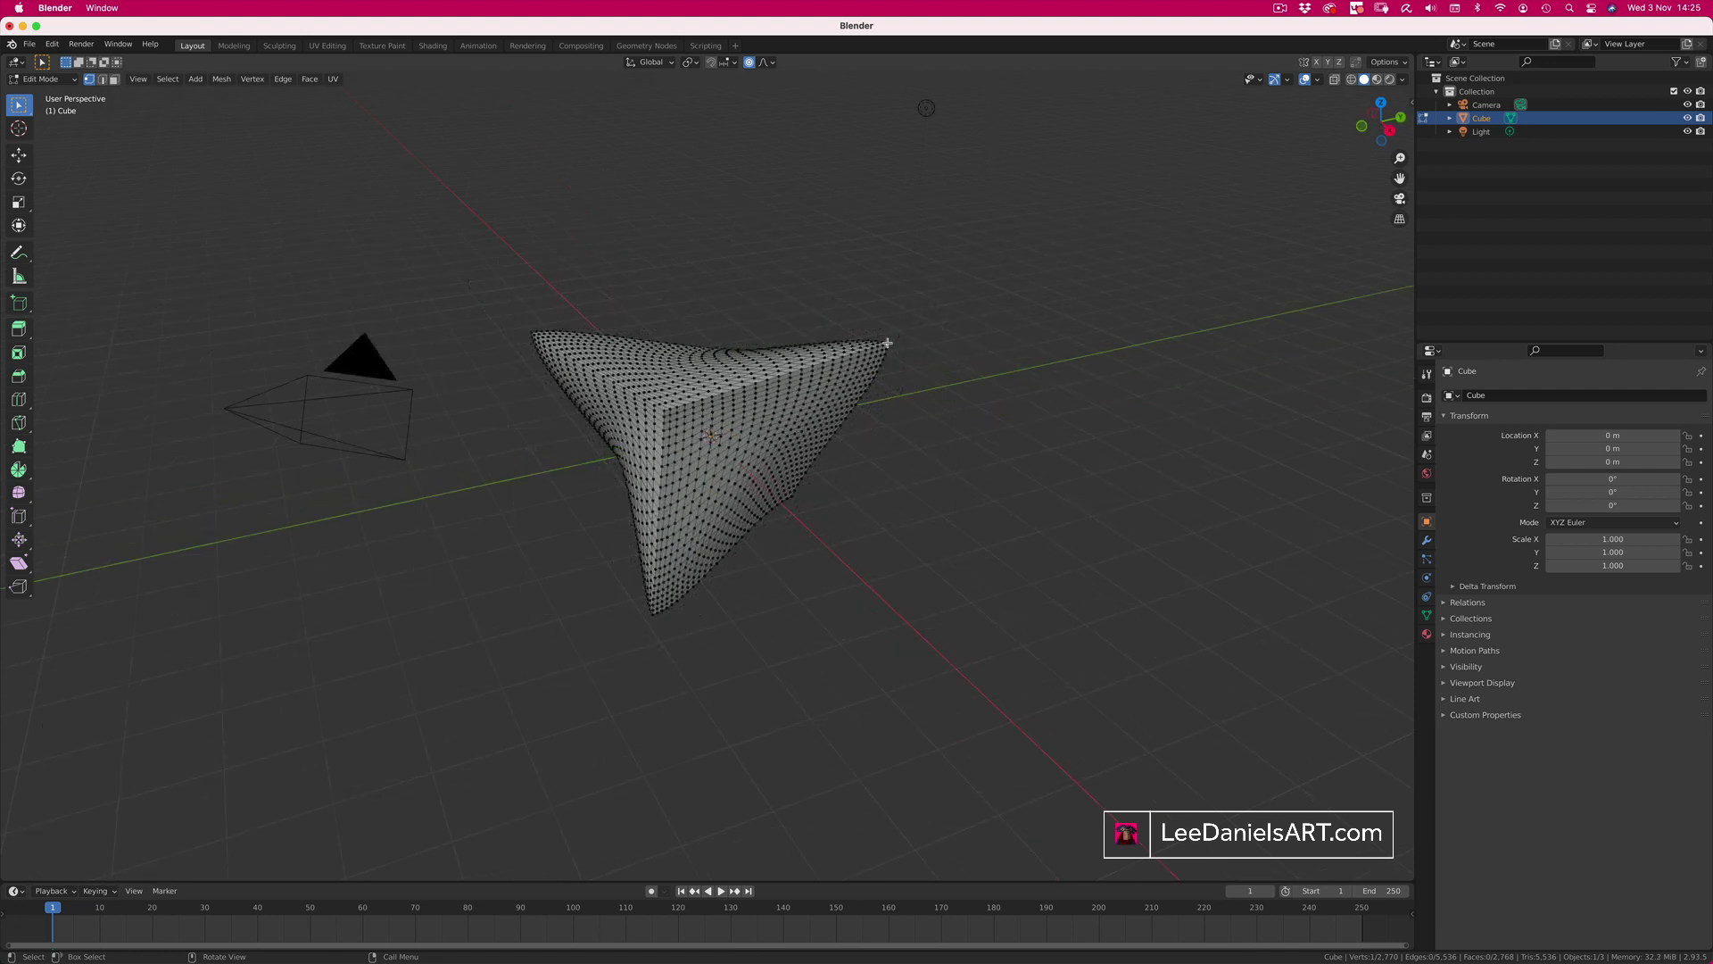
key(s)
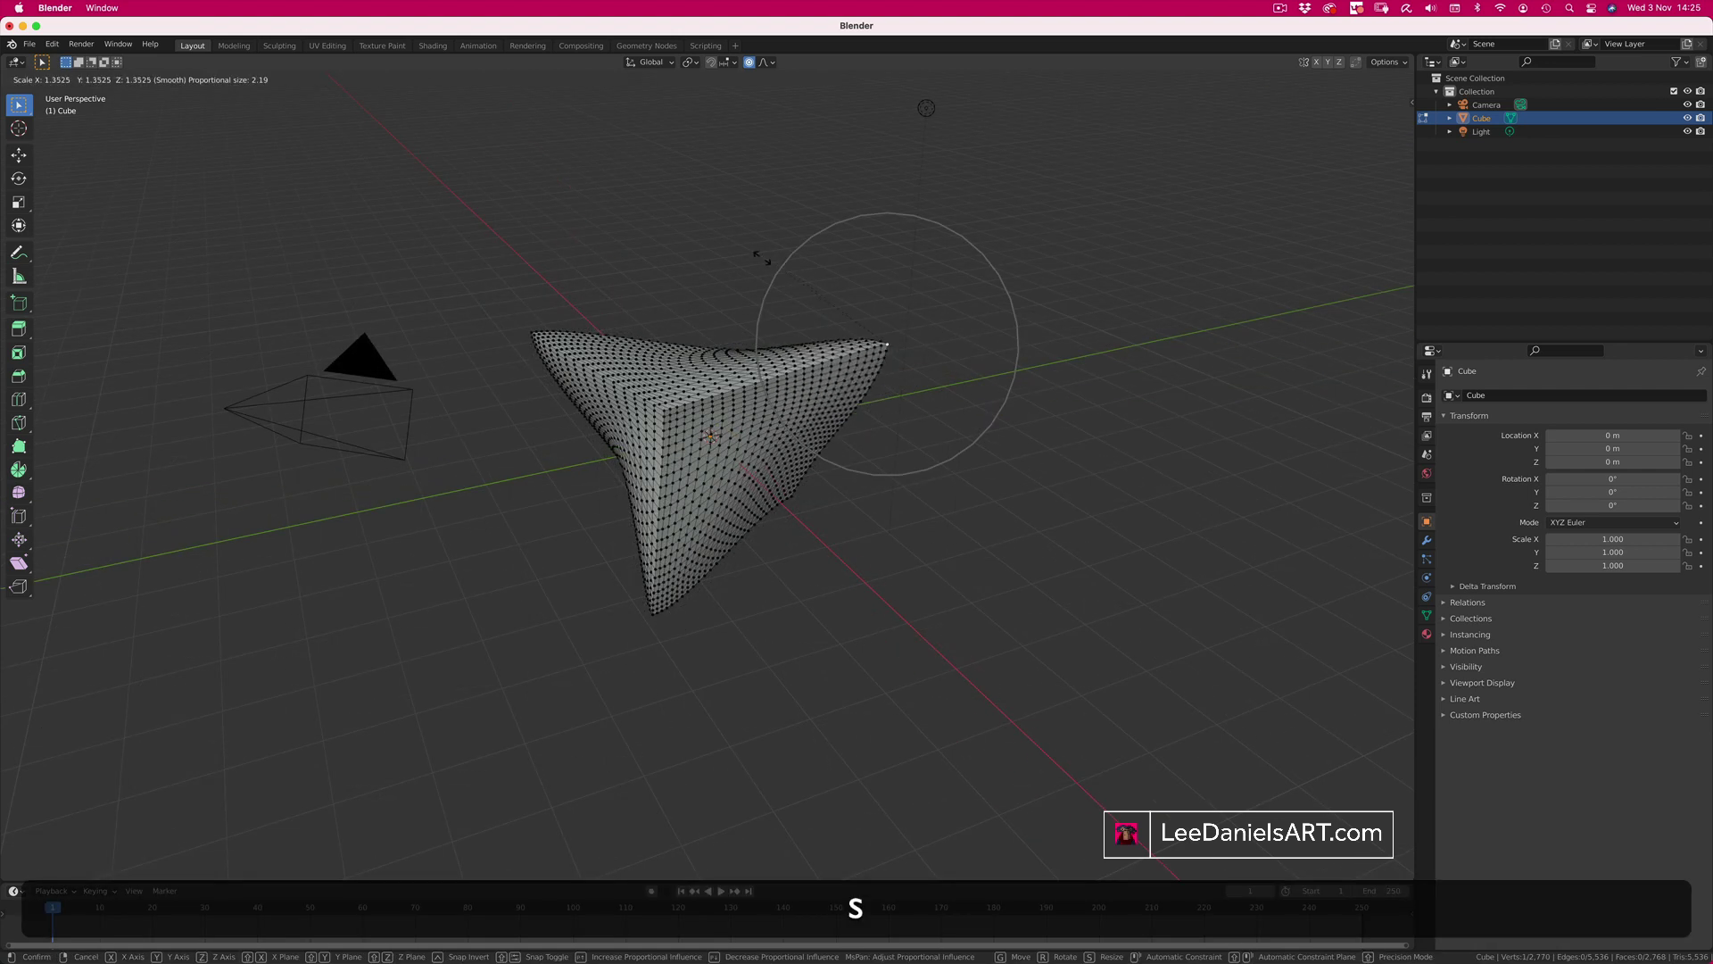
click(677, 311)
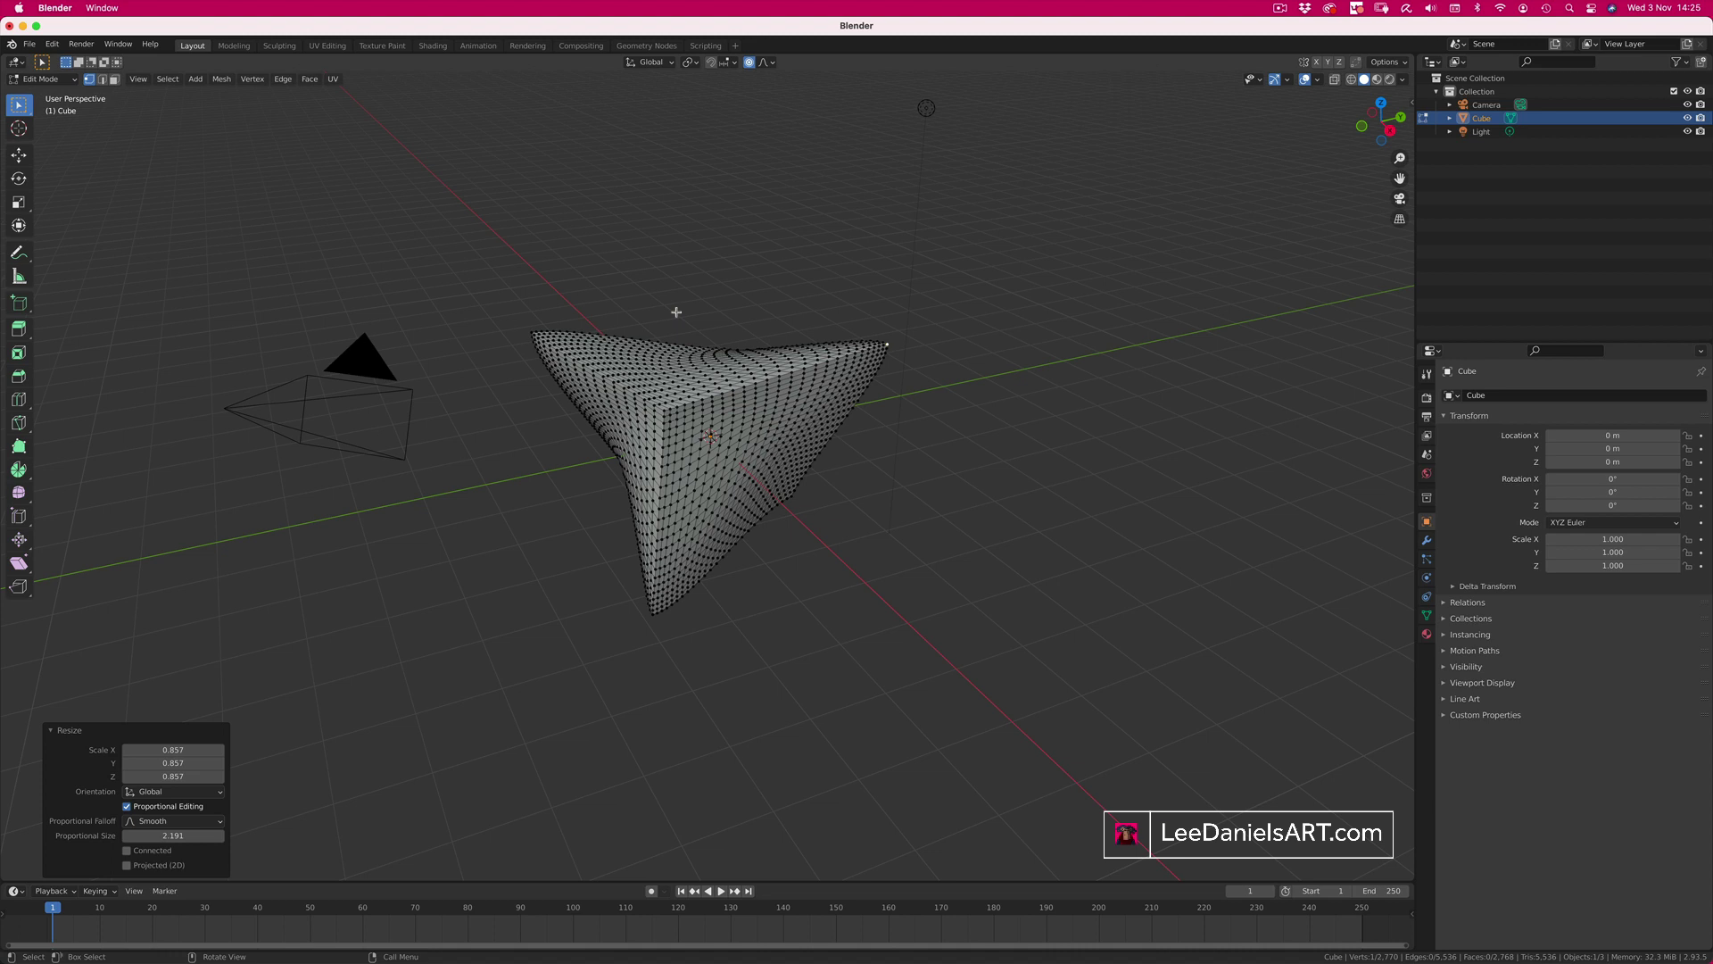
Step: Rotate around the upper-left tip vertex with a proportional influence large enough to curl the whole mesh into a horn shape
click(531, 332)
key(r)
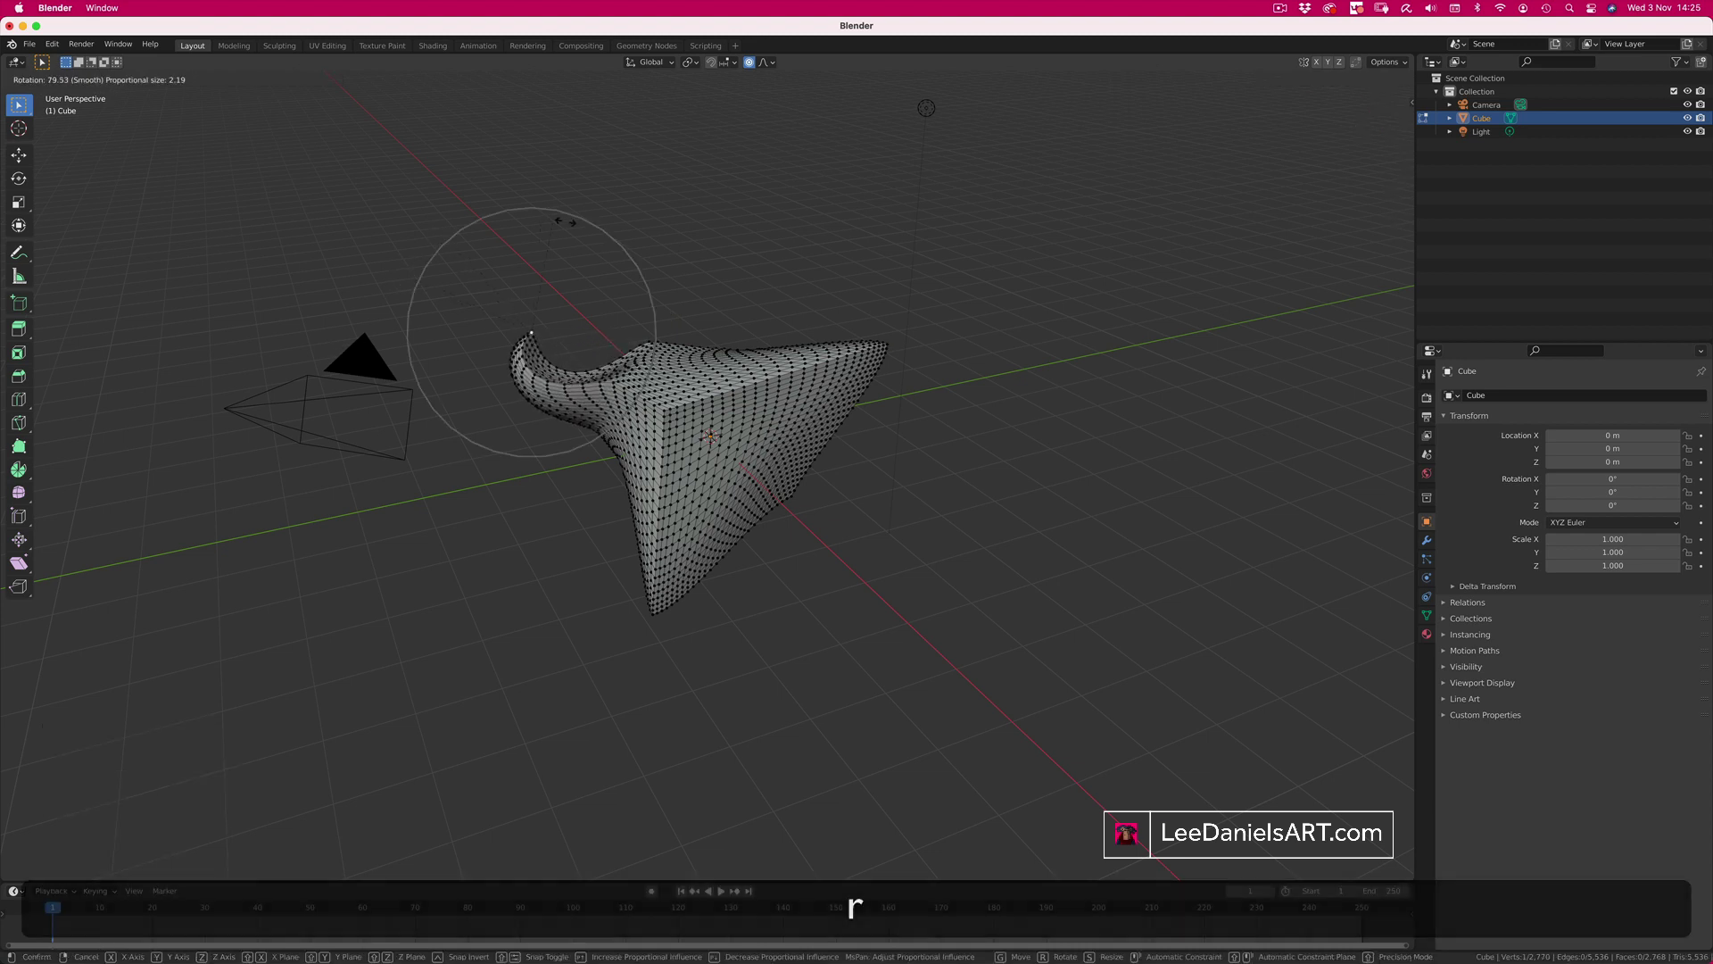
scroll(620, 218, down, 10)
scroll(678, 267, down, 4)
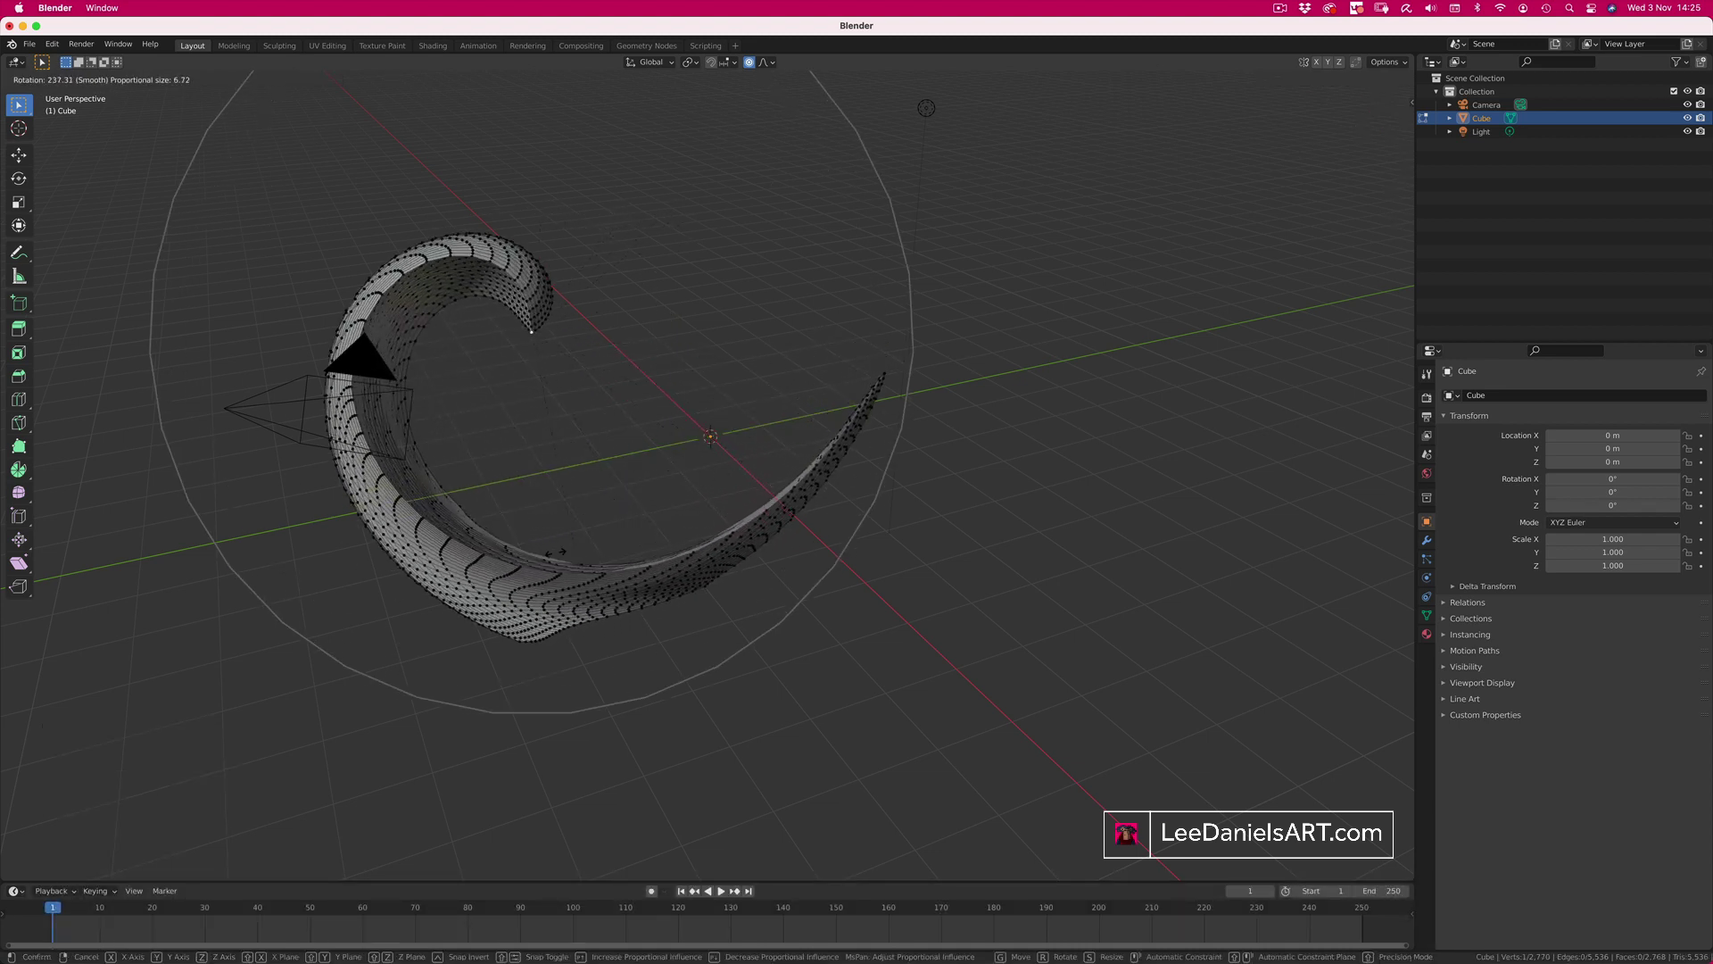
scroll(368, 492, up, 16)
scroll(371, 490, down, 18)
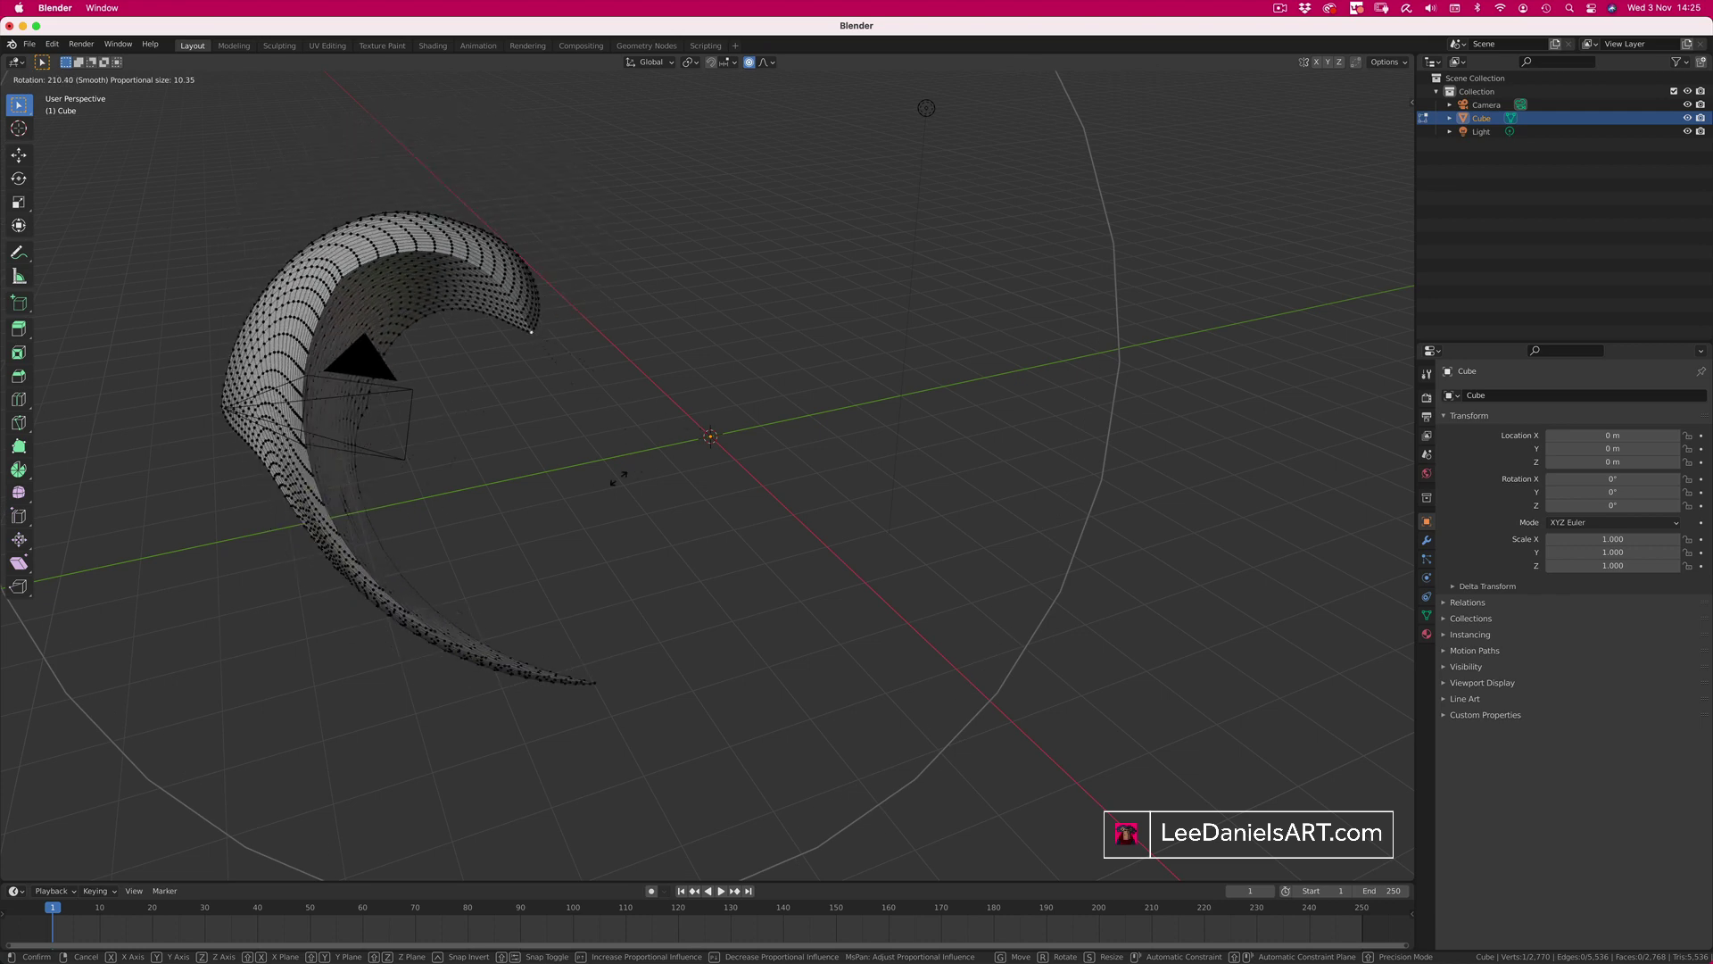
click(530, 475)
Step: Deselect the vertices, return to Object Mode and apply Shade Smooth to the curled mesh
key(a)
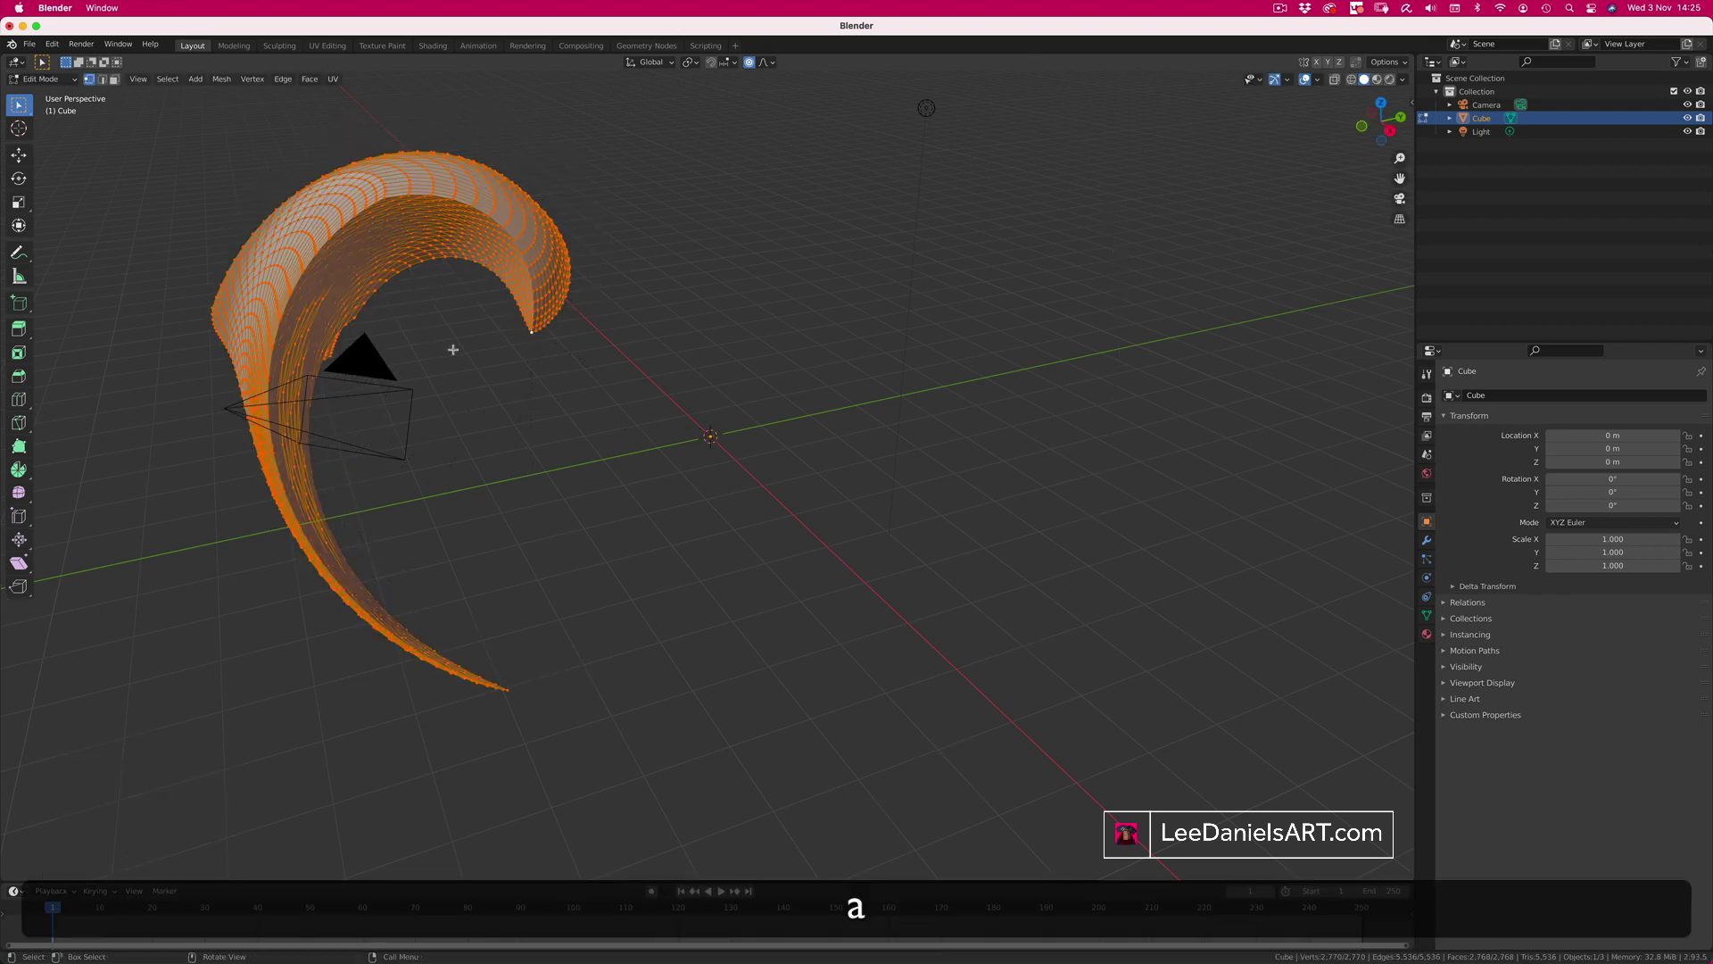
key(g)
scroll(618, 474, right, 8)
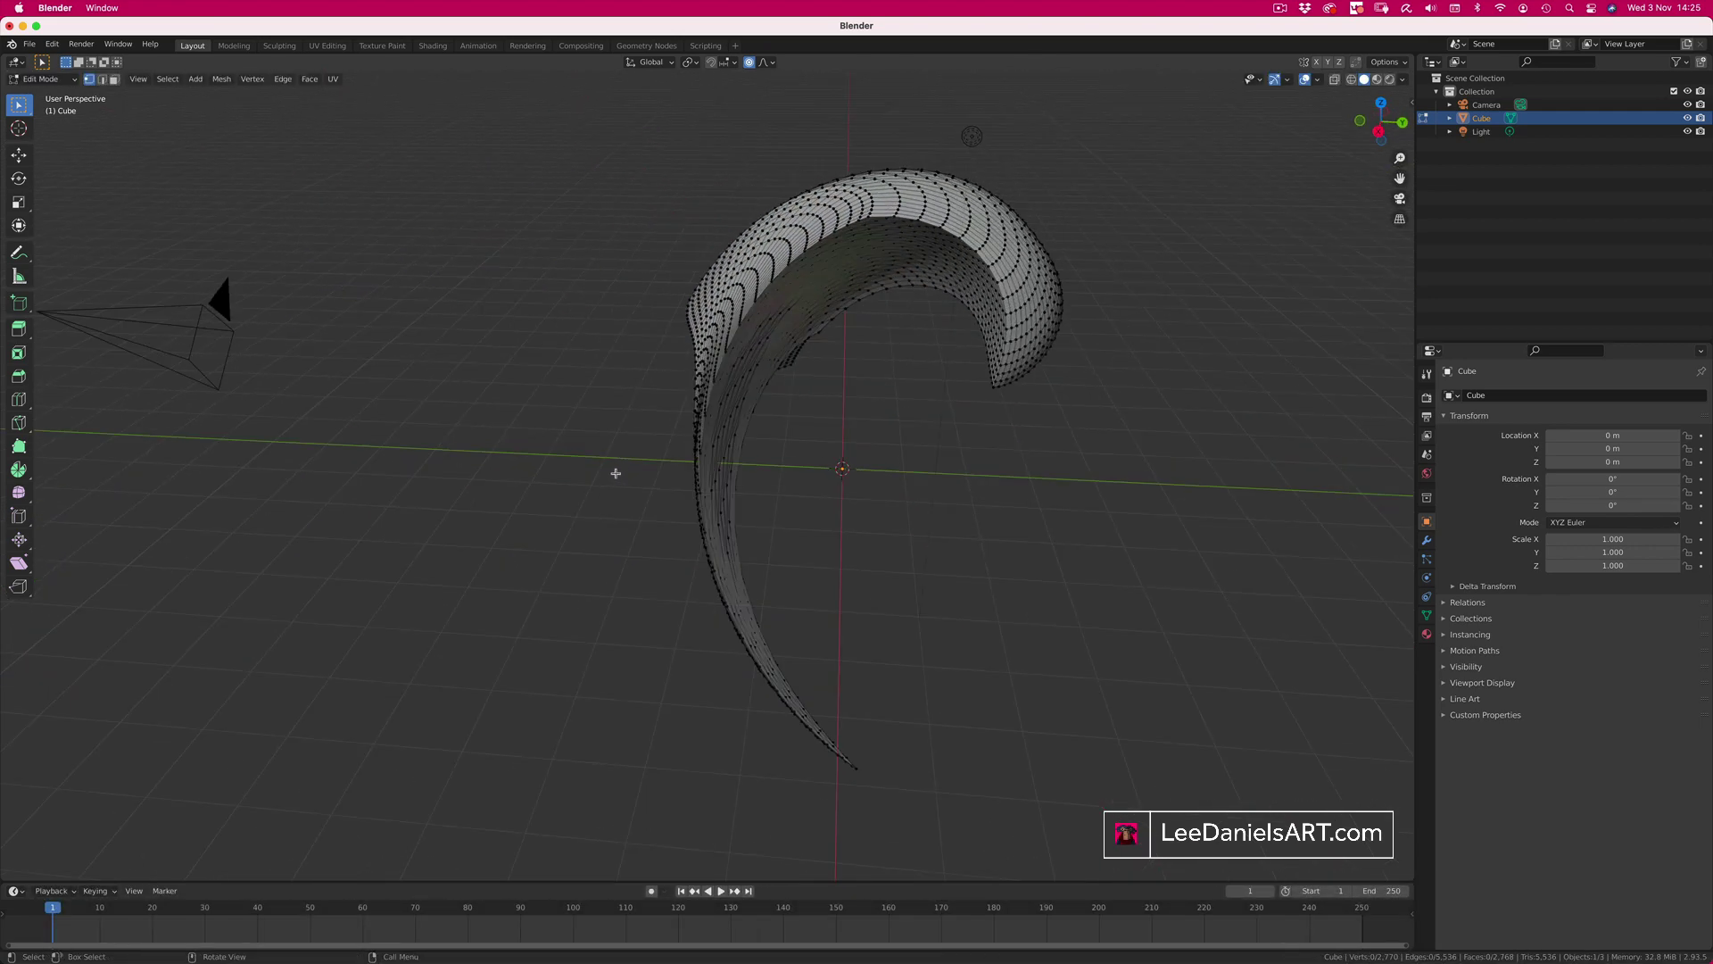
shift+scroll(620, 474, right, 5)
scroll(622, 474, left, 6)
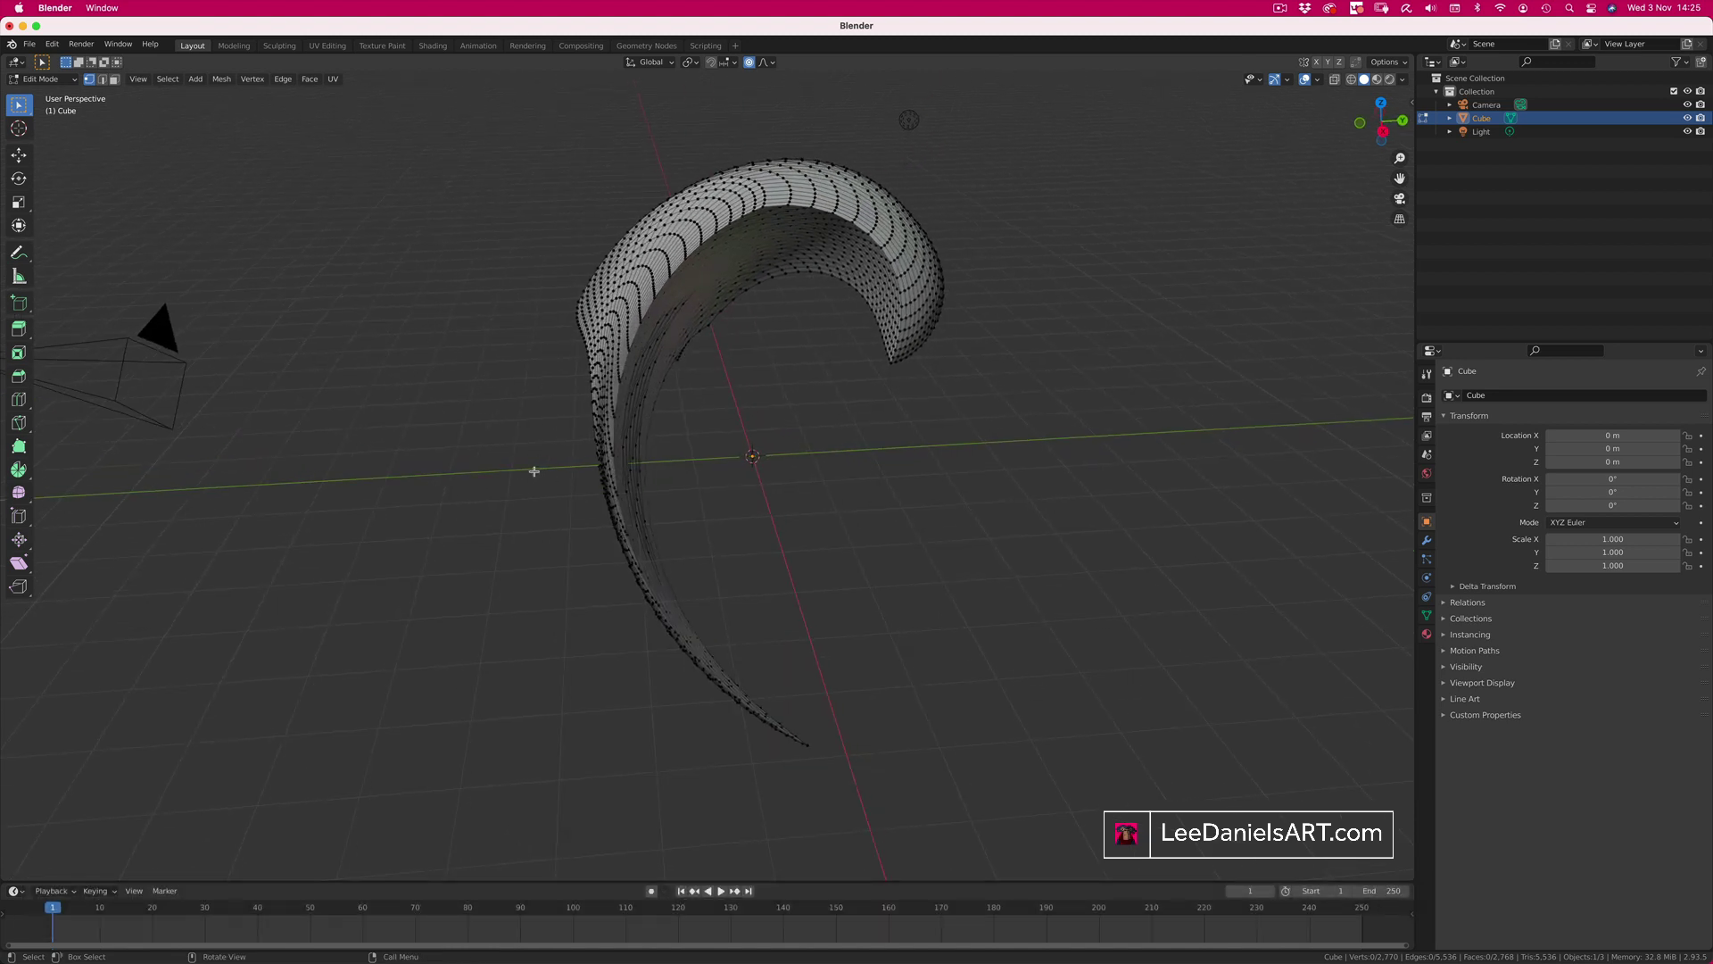
key(Tab)
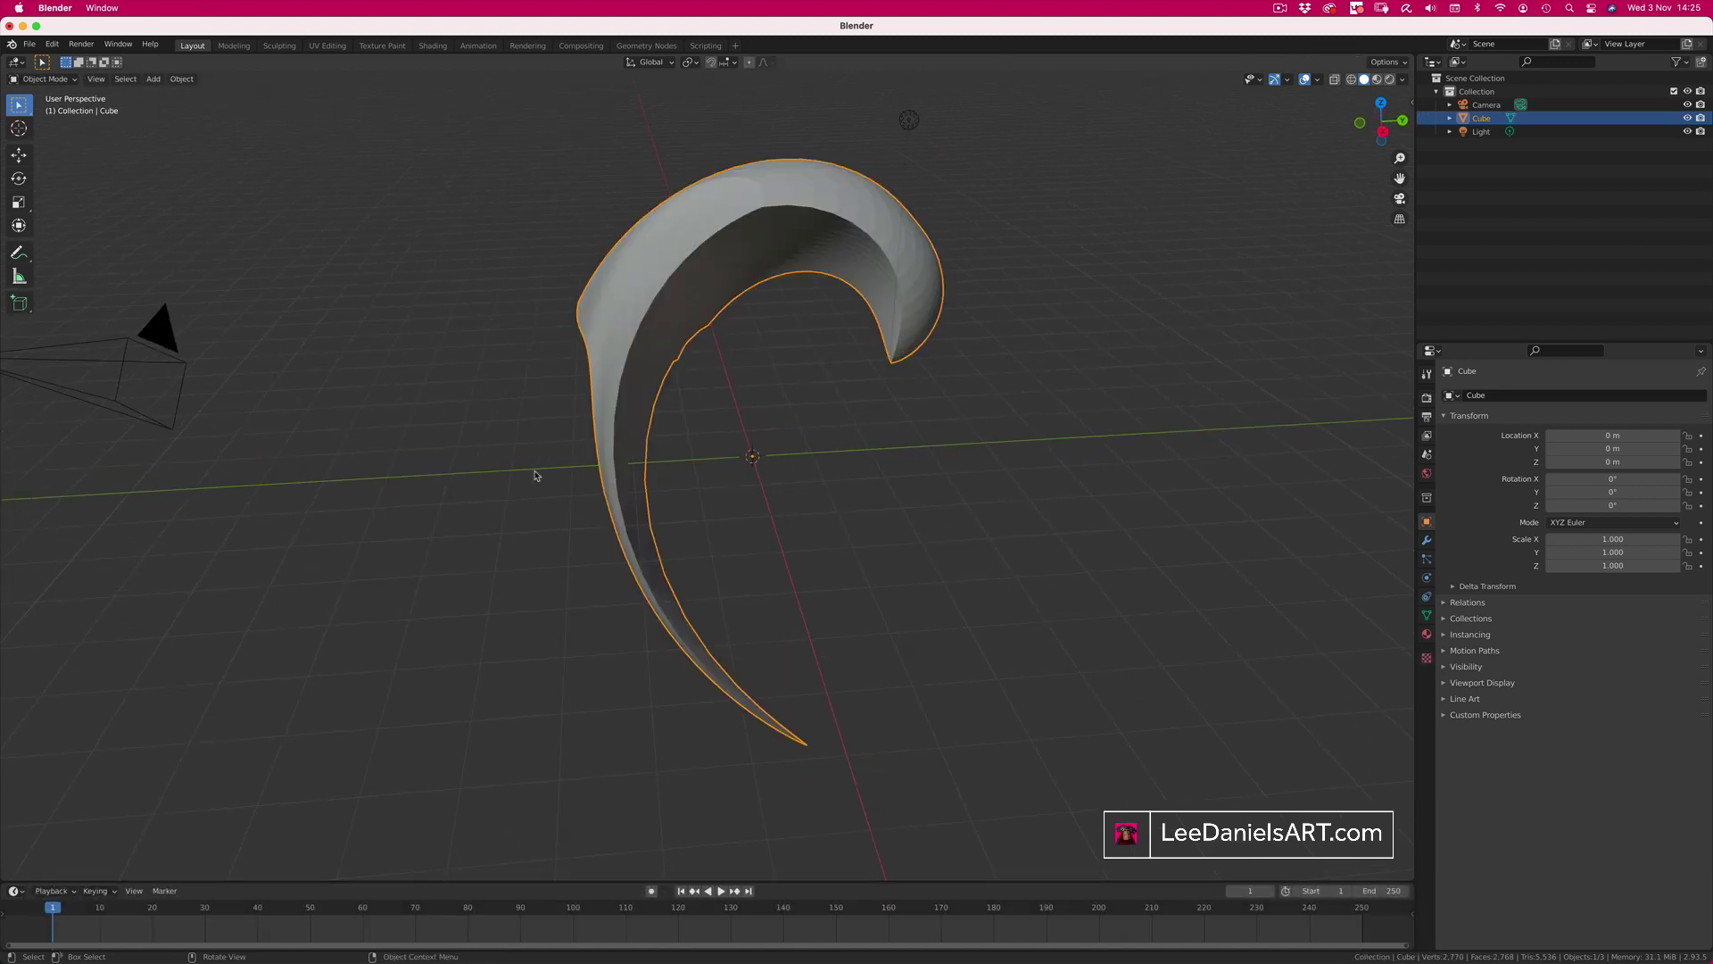
right_click(638, 340)
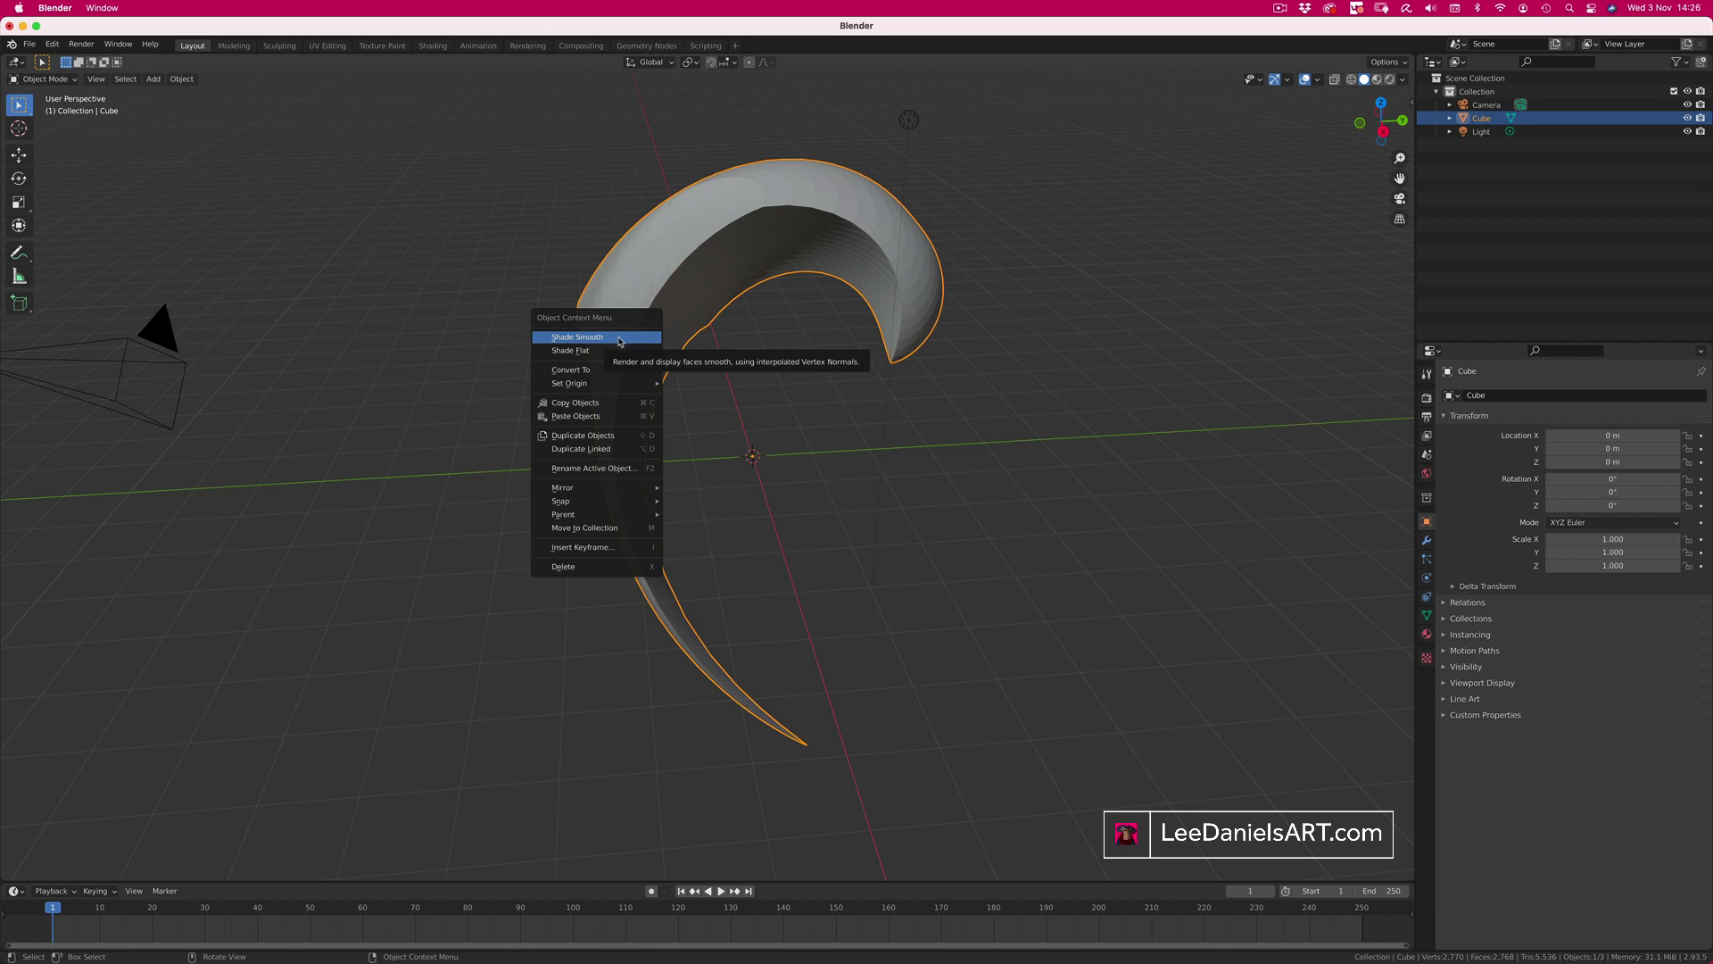
click(618, 340)
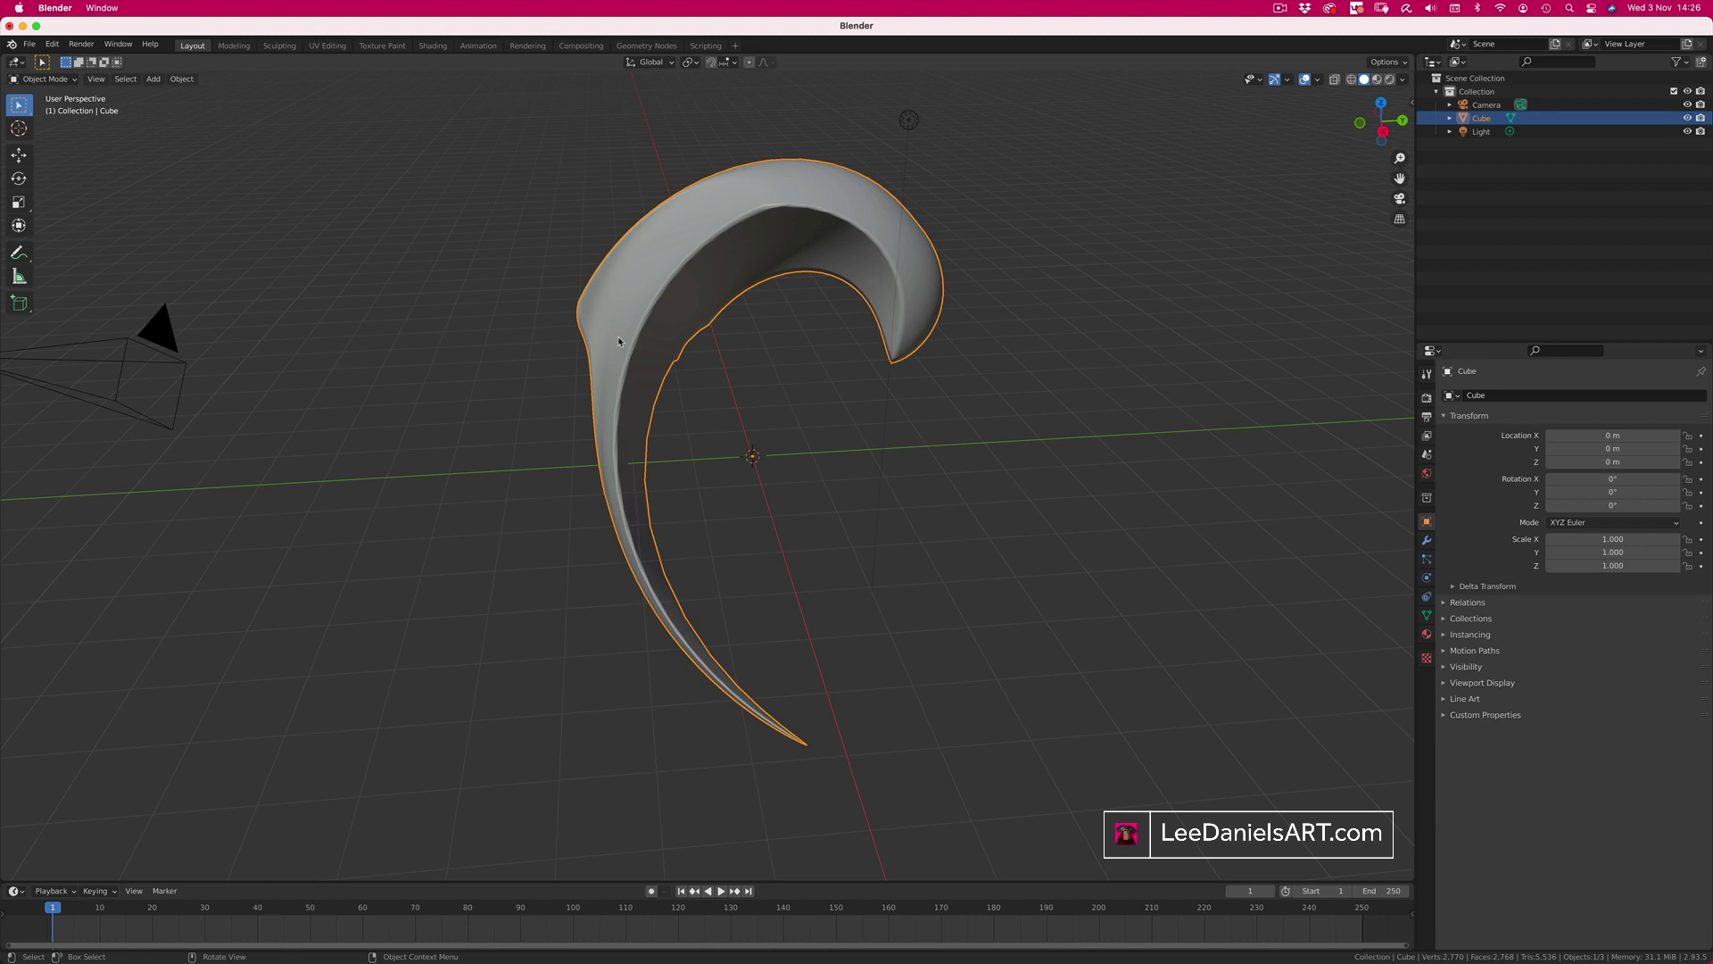
scroll(615, 345, left, 10)
scroll(615, 345, right, 10)
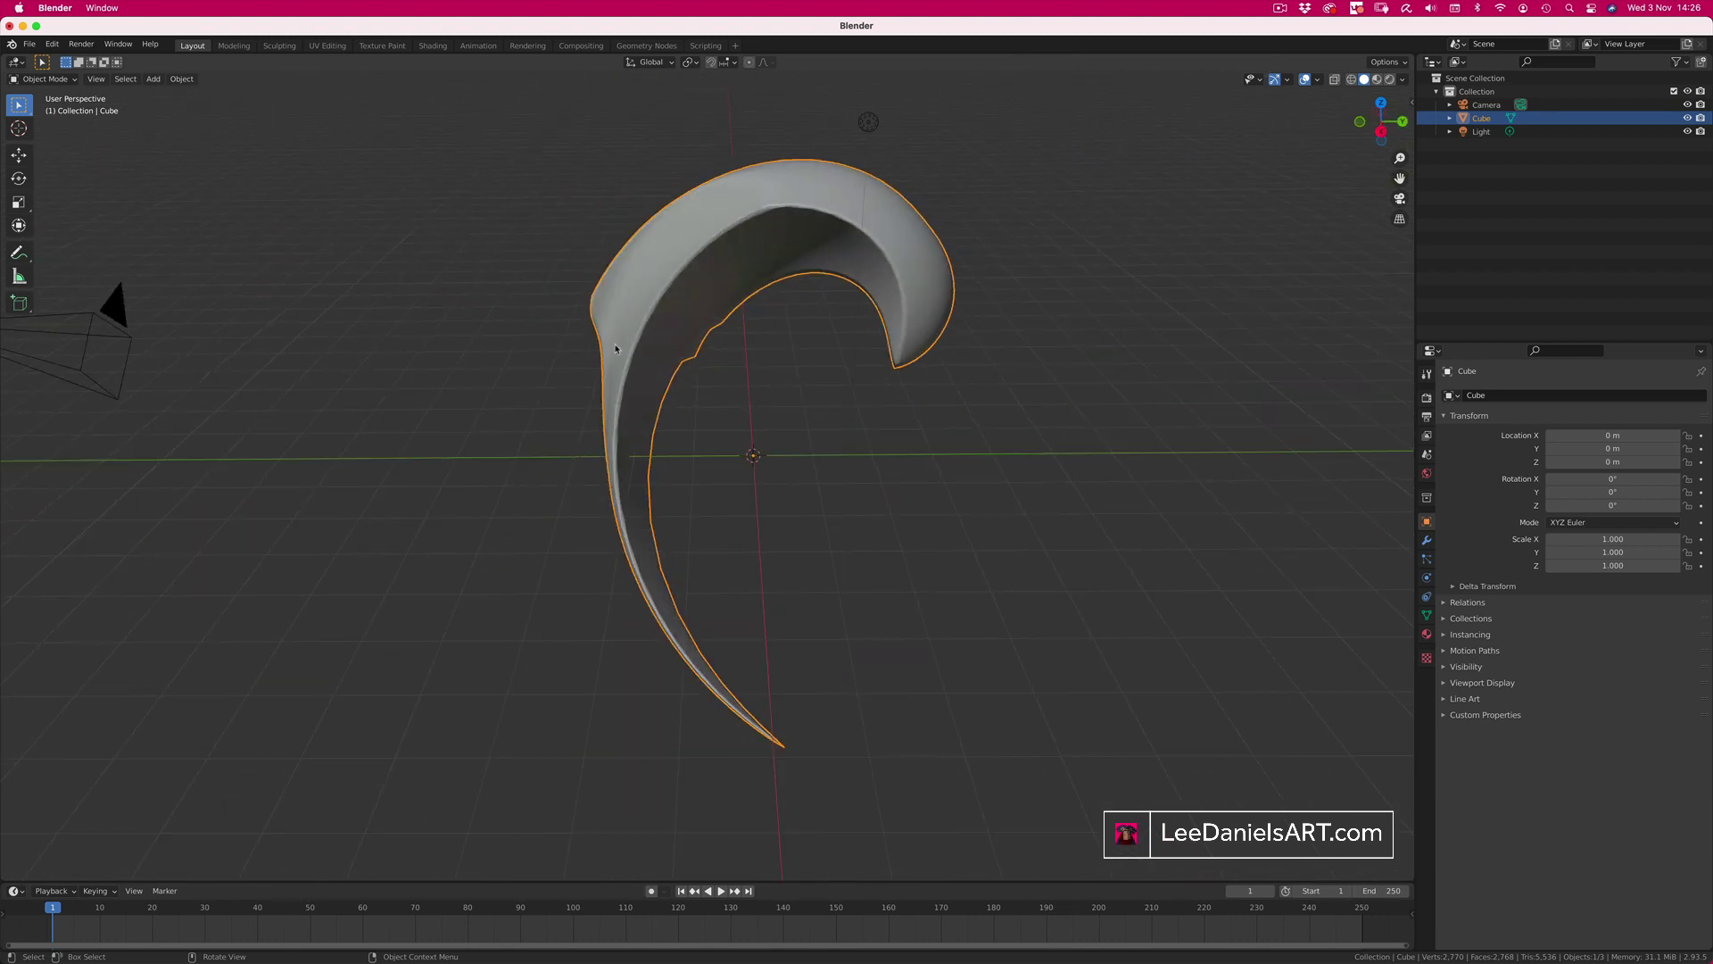
click(493, 334)
Step: Add a Subdivision Surface modifier to the curled mesh and set its viewport levels to 2
scroll(735, 300, left, 10)
scroll(734, 300, right, 10)
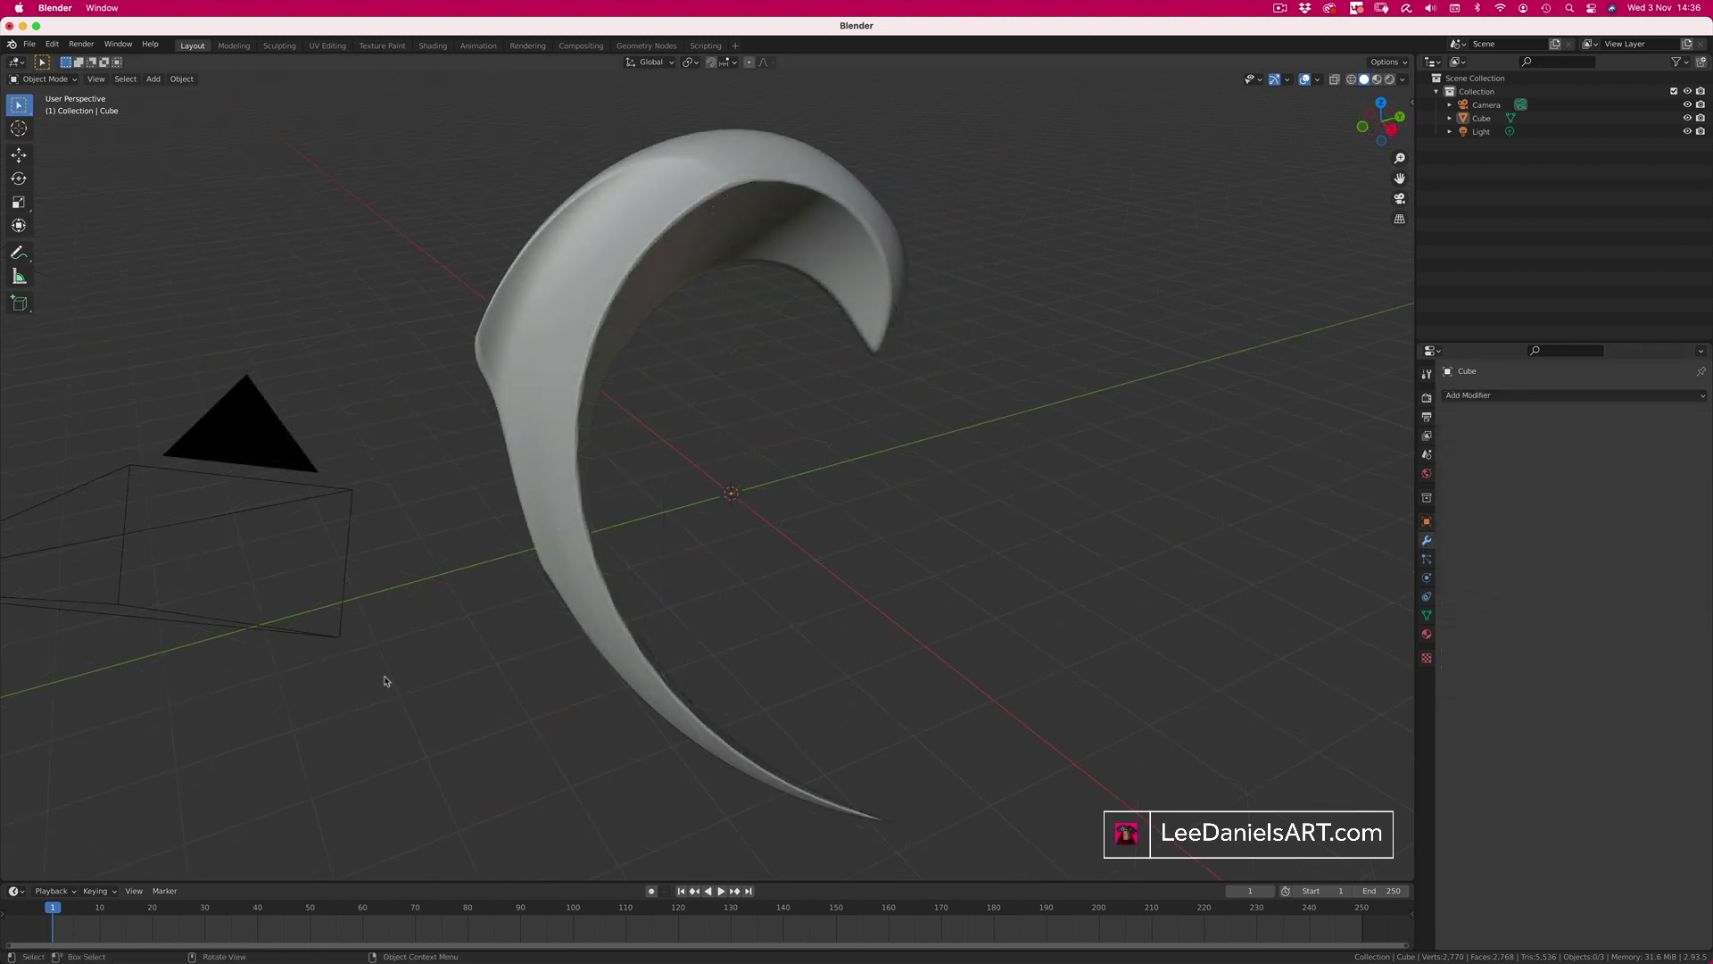
super+scroll(776, 268, up, 10)
shift+scroll(776, 267, up, 10)
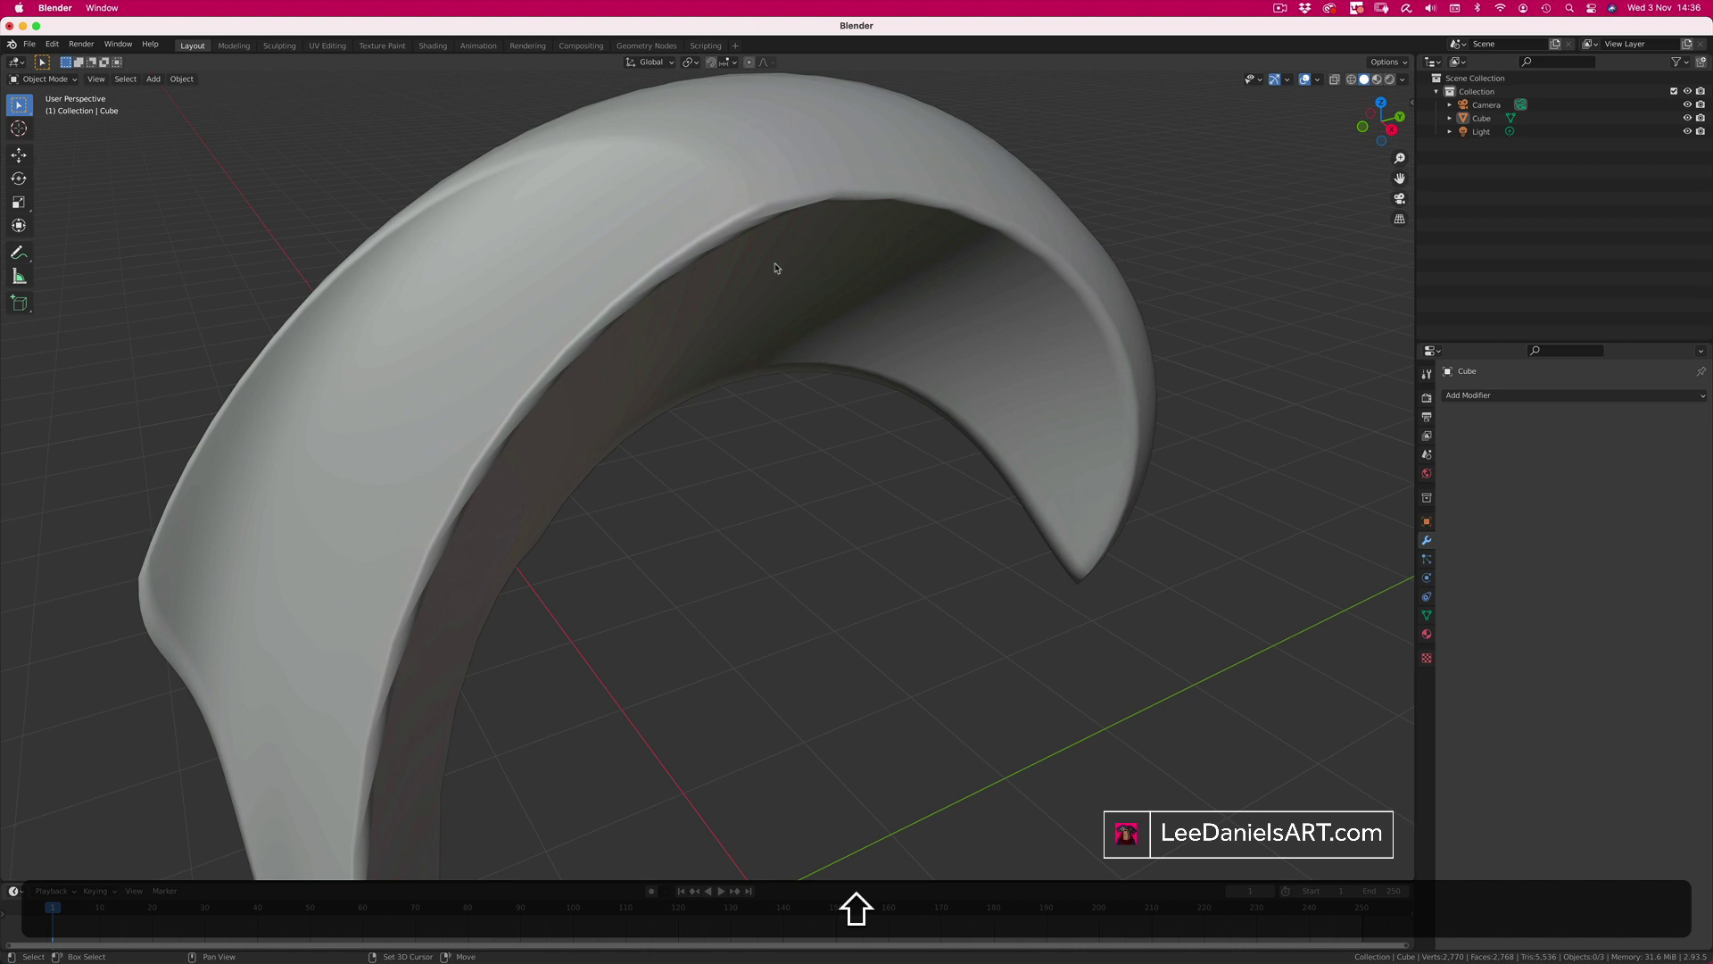
shift+scroll(777, 268, up, 2)
click(643, 310)
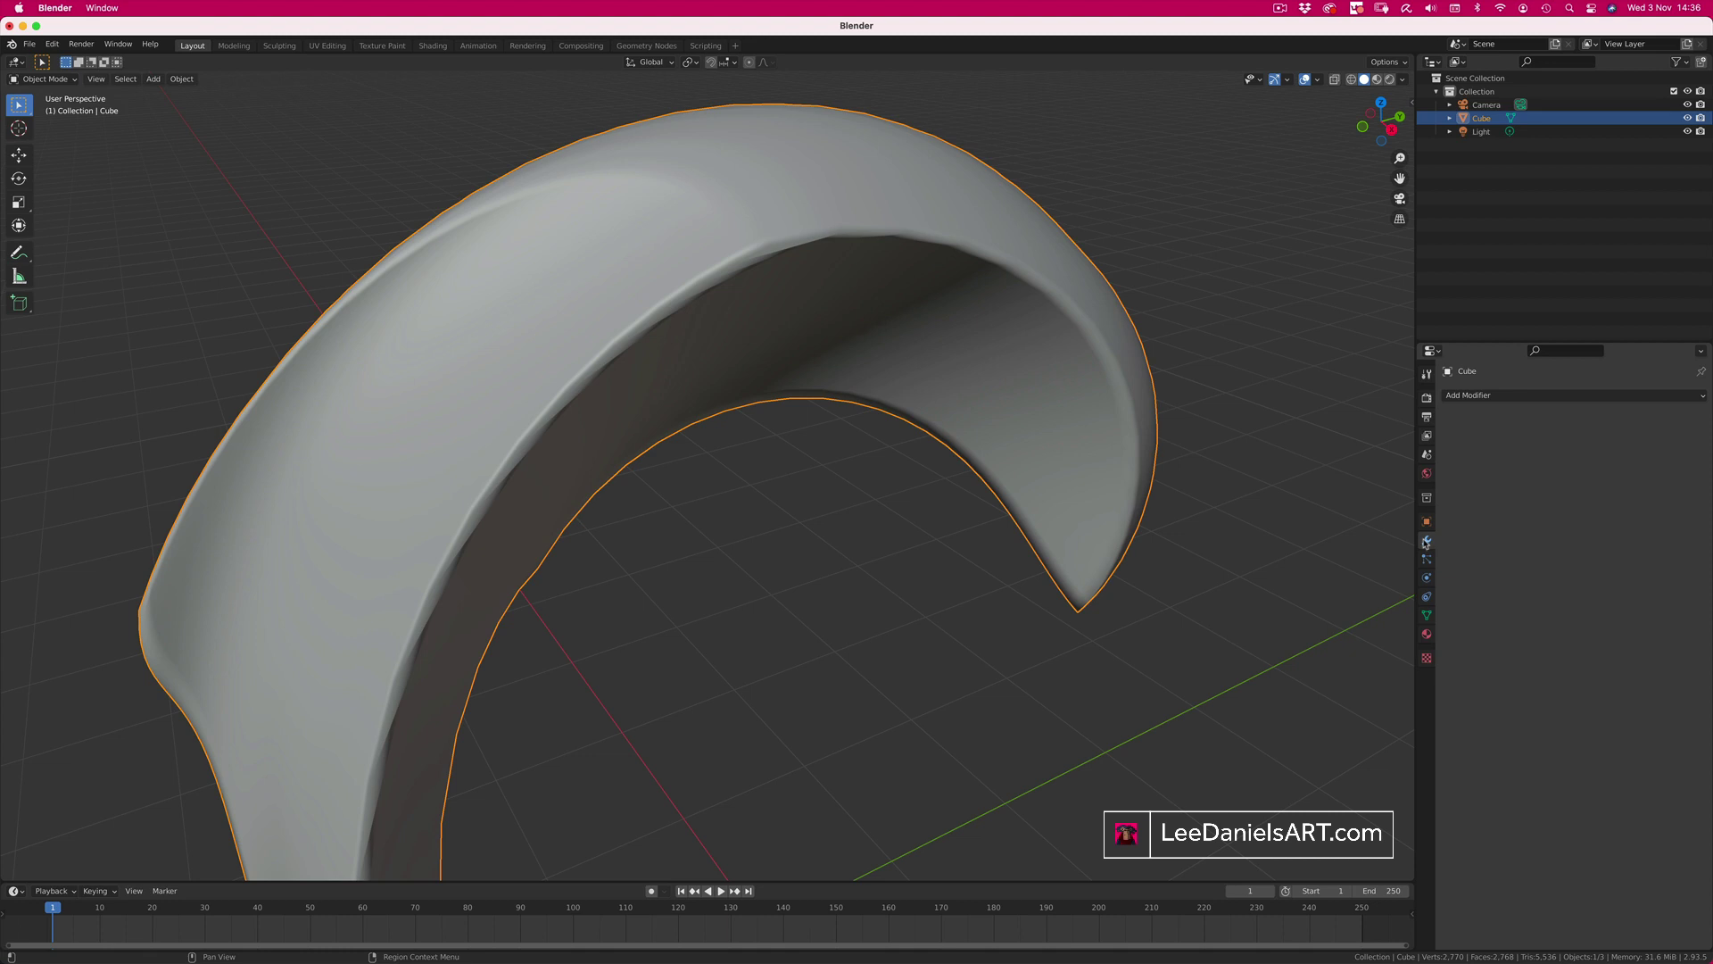
click(1536, 396)
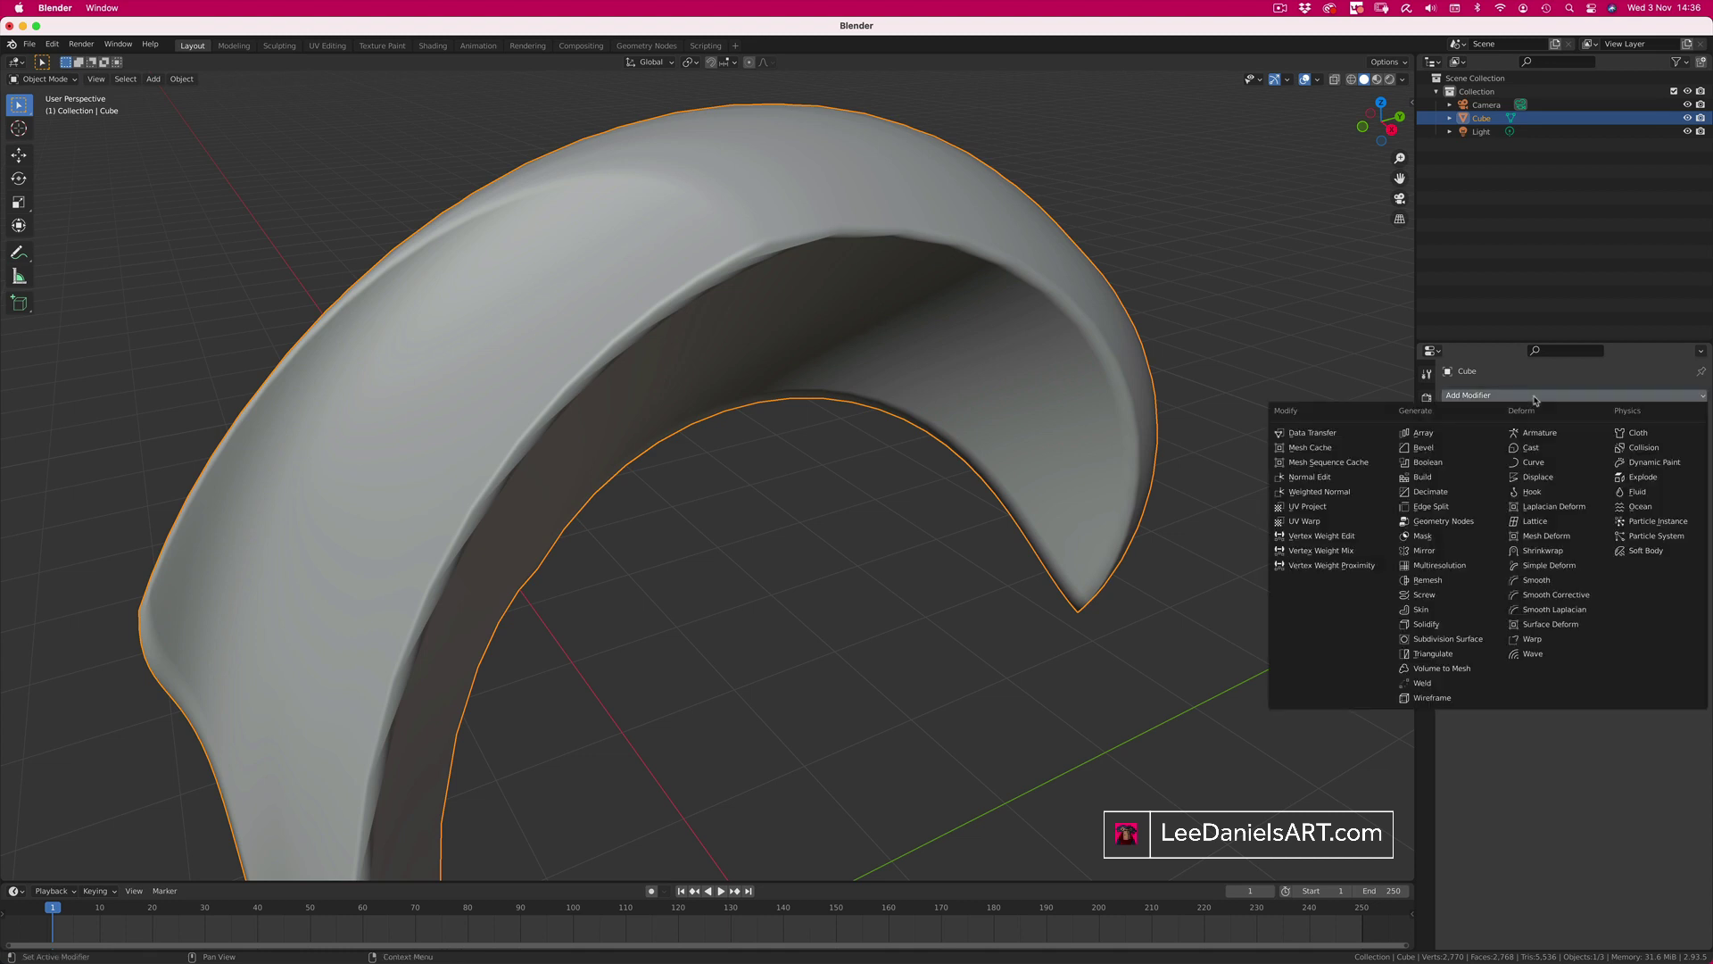
click(1438, 641)
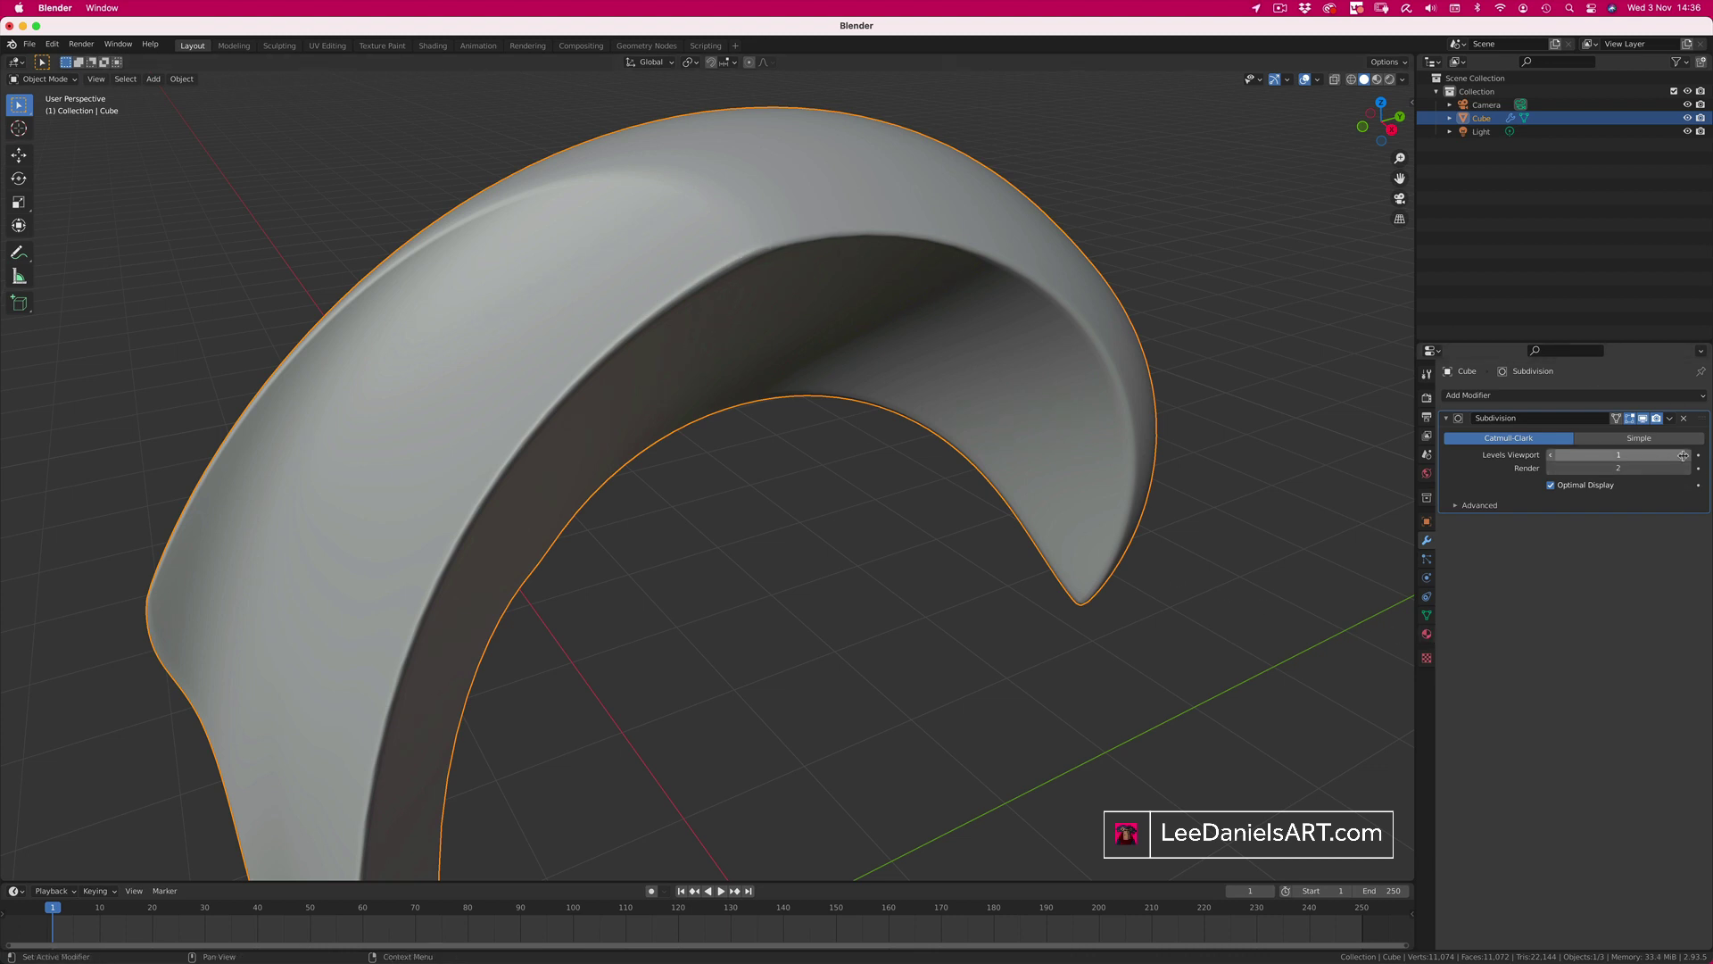
click(1687, 456)
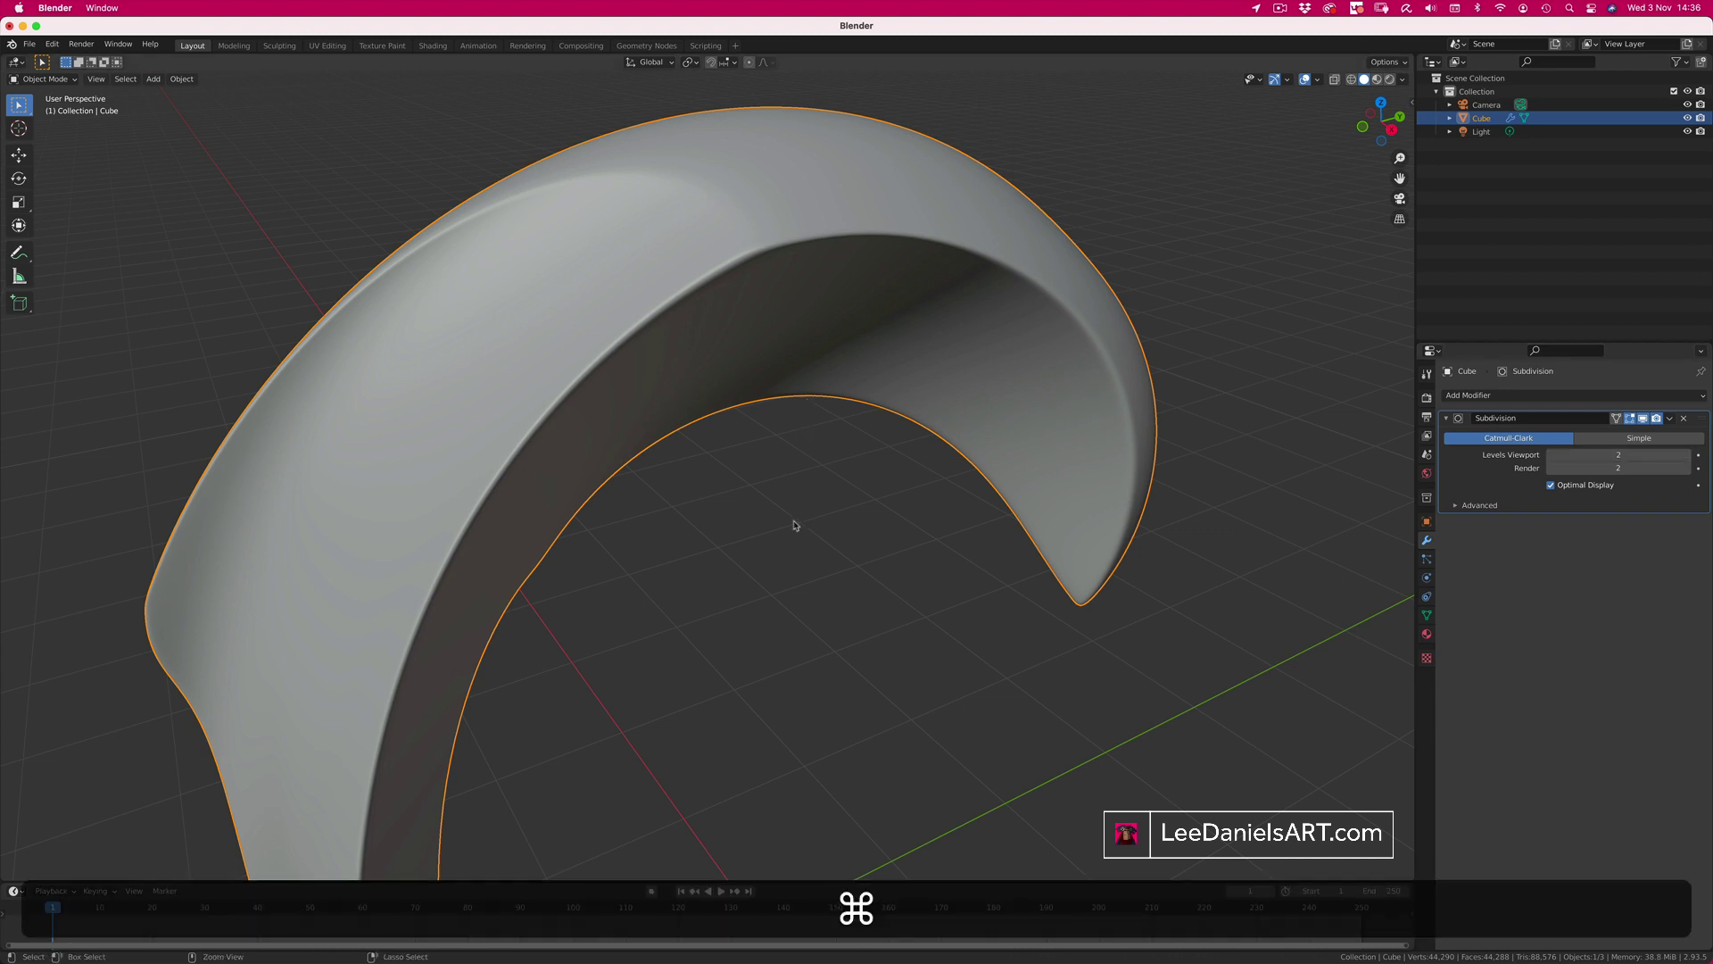
Step: Deselect the curled mesh and switch the viewport shading to Material Preview
super+scroll(794, 529, down, 5)
shift+scroll(792, 533, down, 5)
click(863, 538)
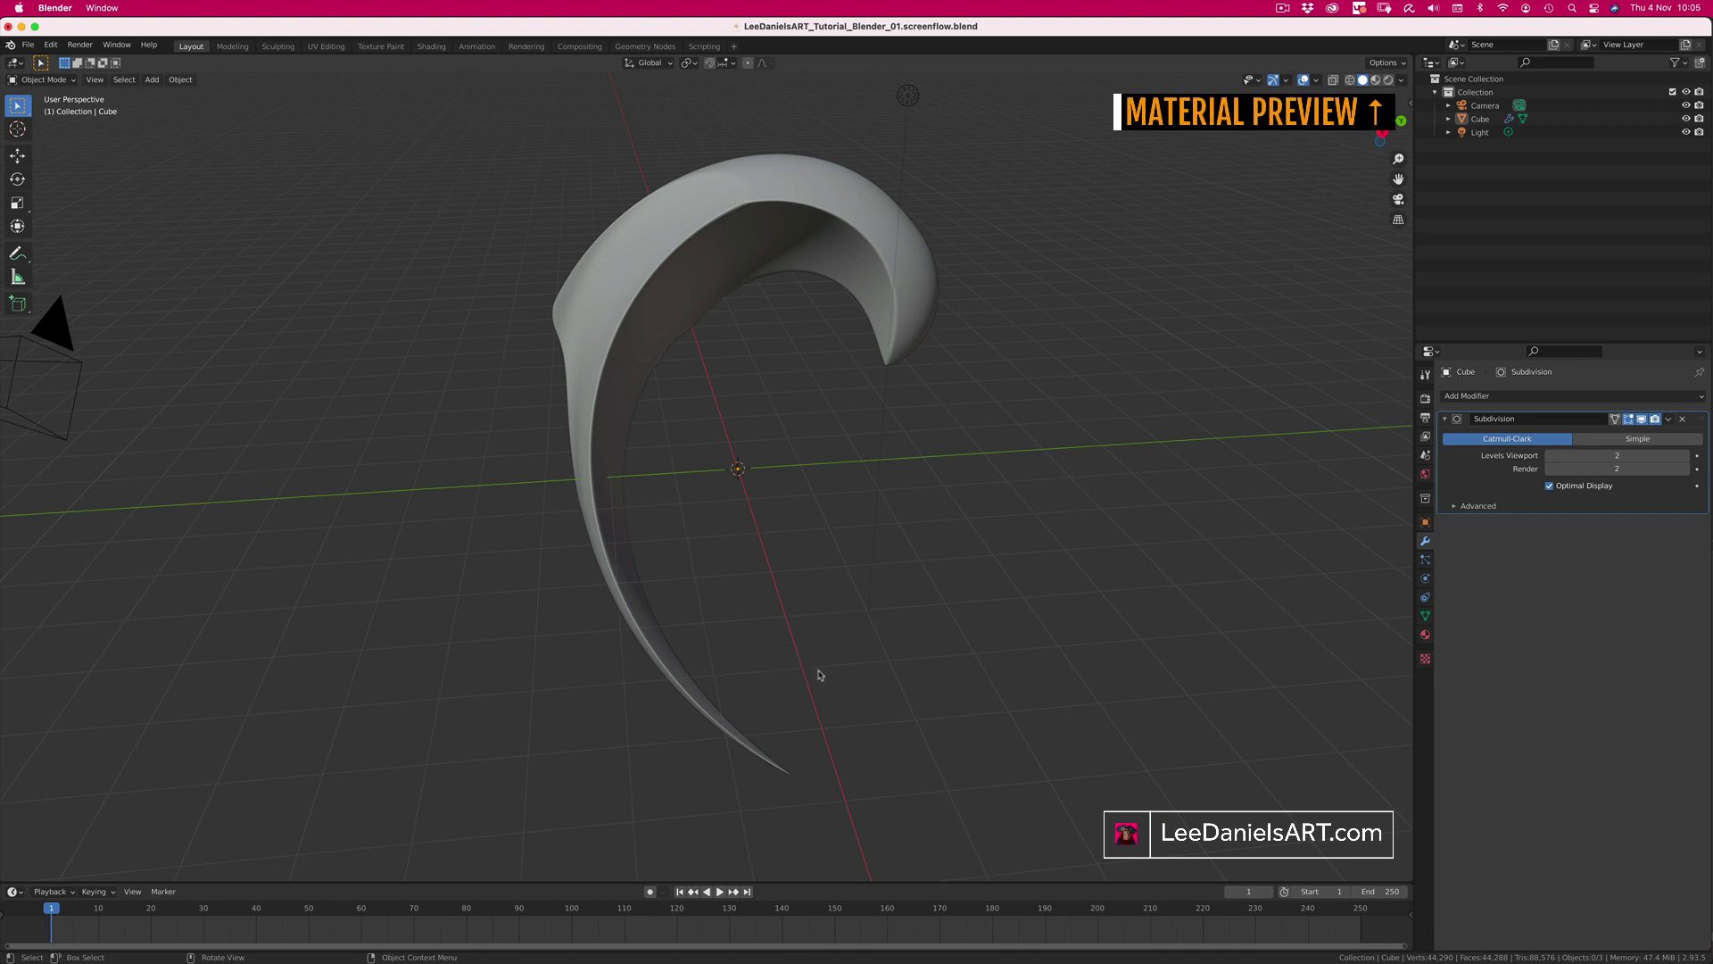
click(1376, 81)
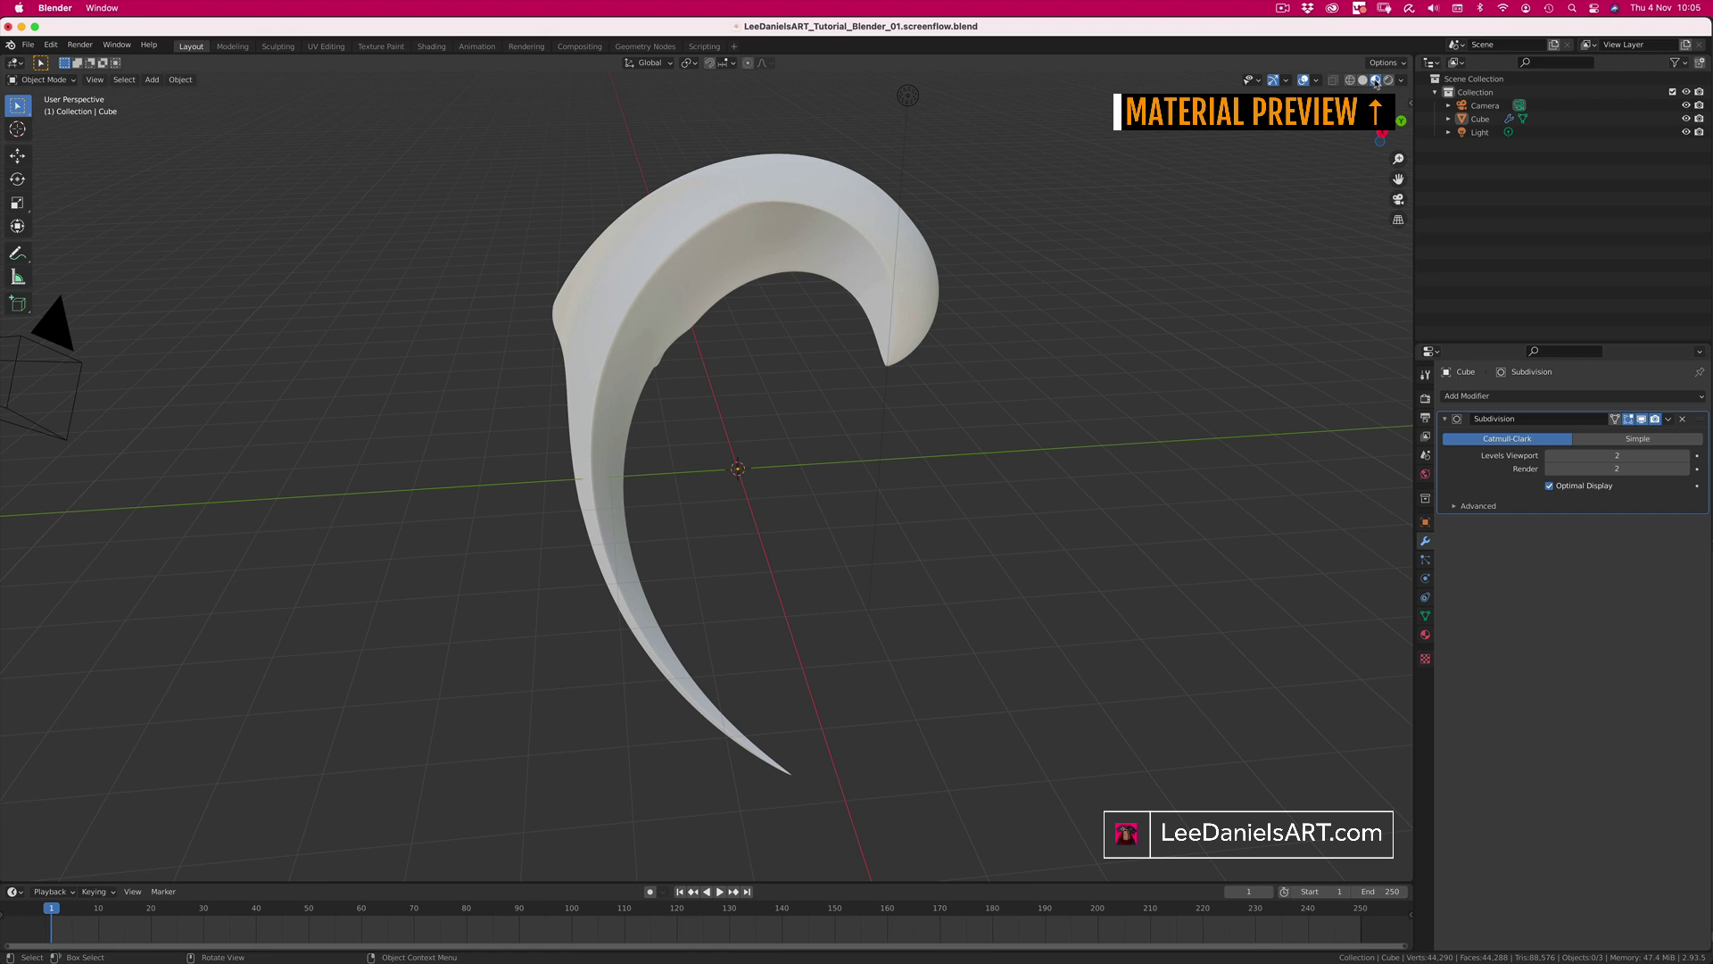
Step: Change the base color of the curled mesh's material to magenta
click(791, 243)
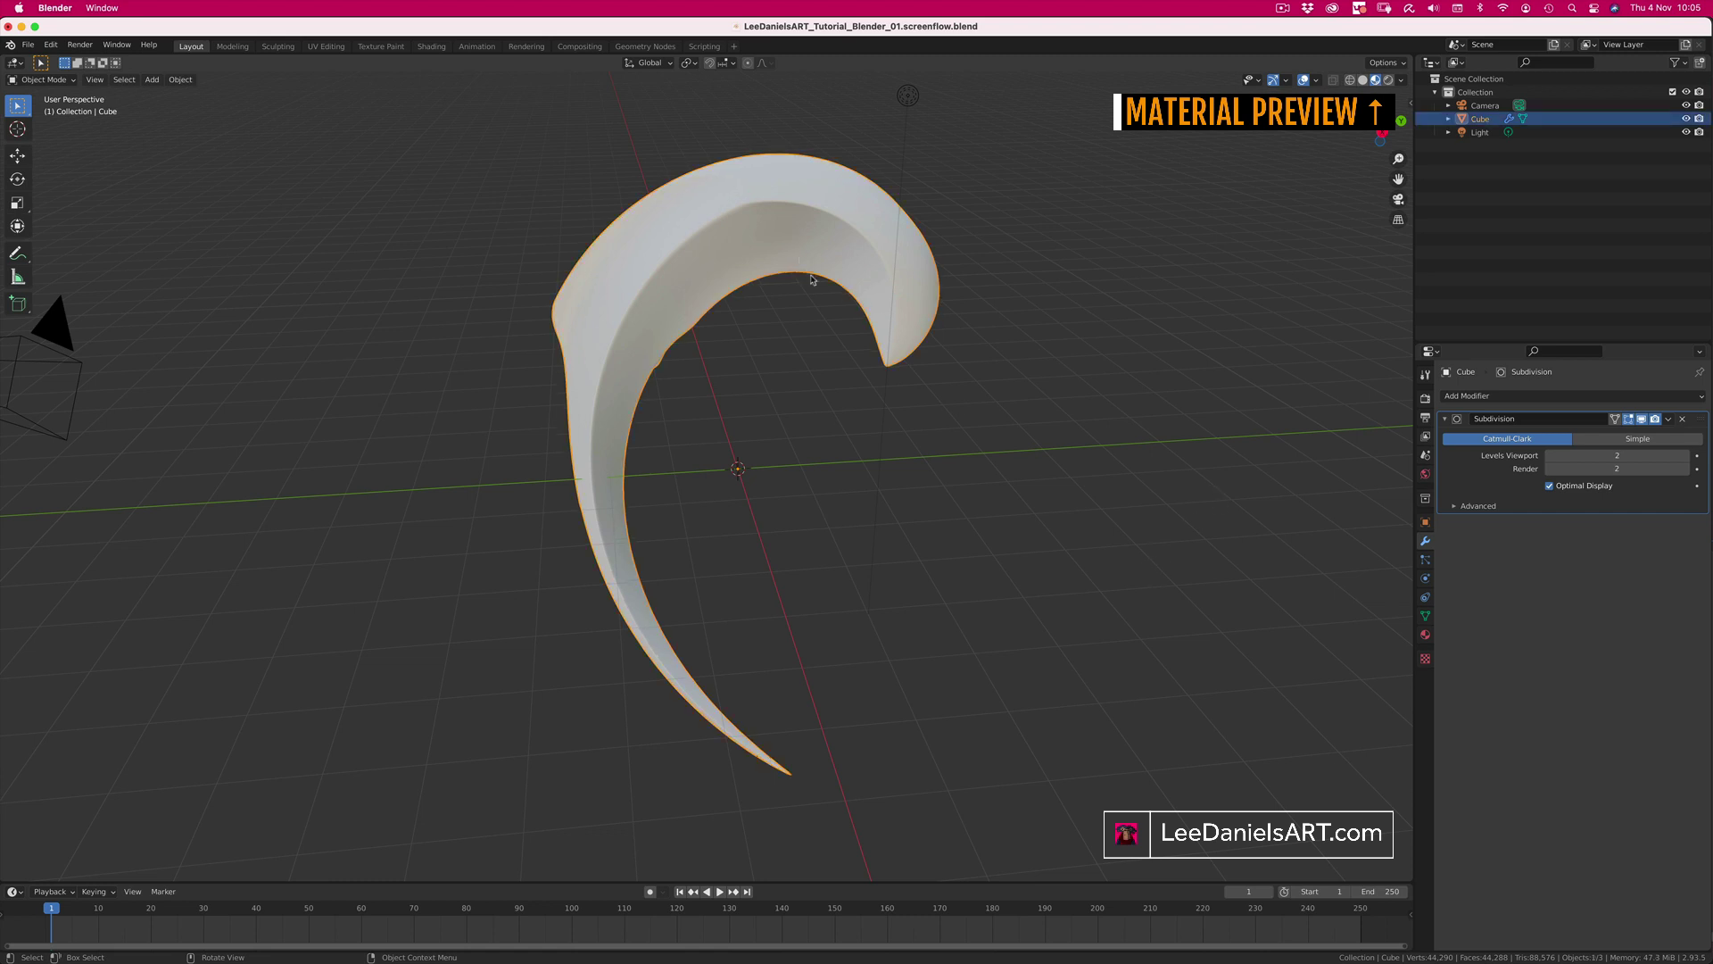
click(1425, 634)
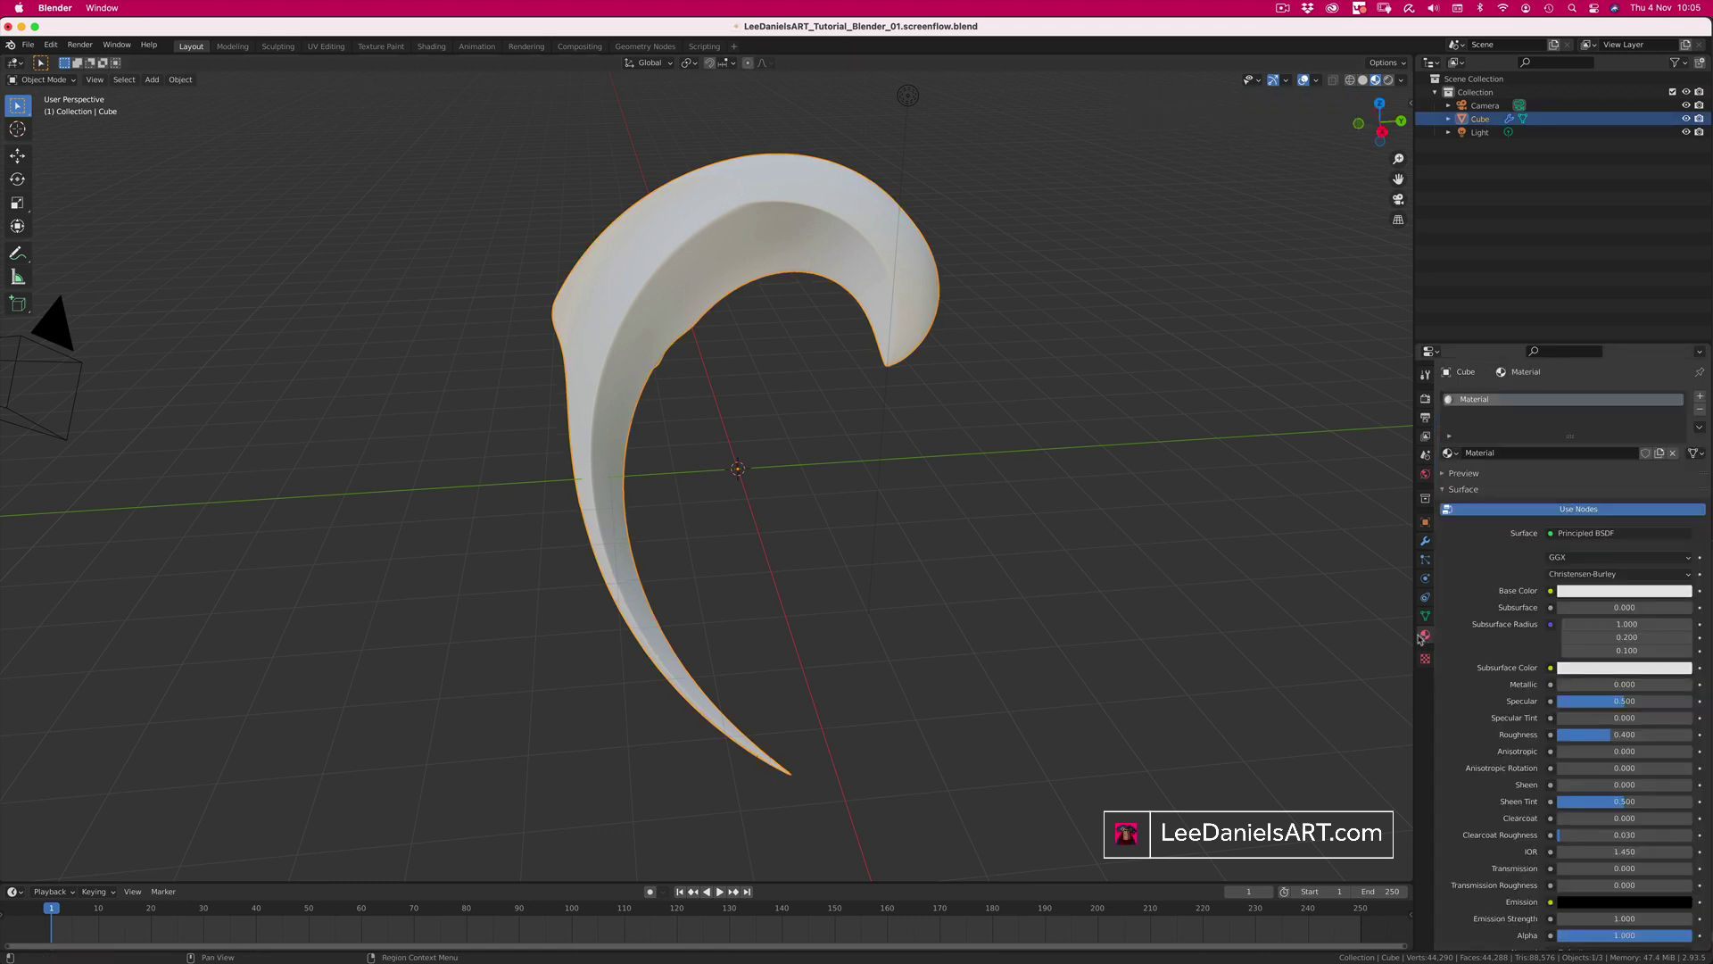
click(1588, 590)
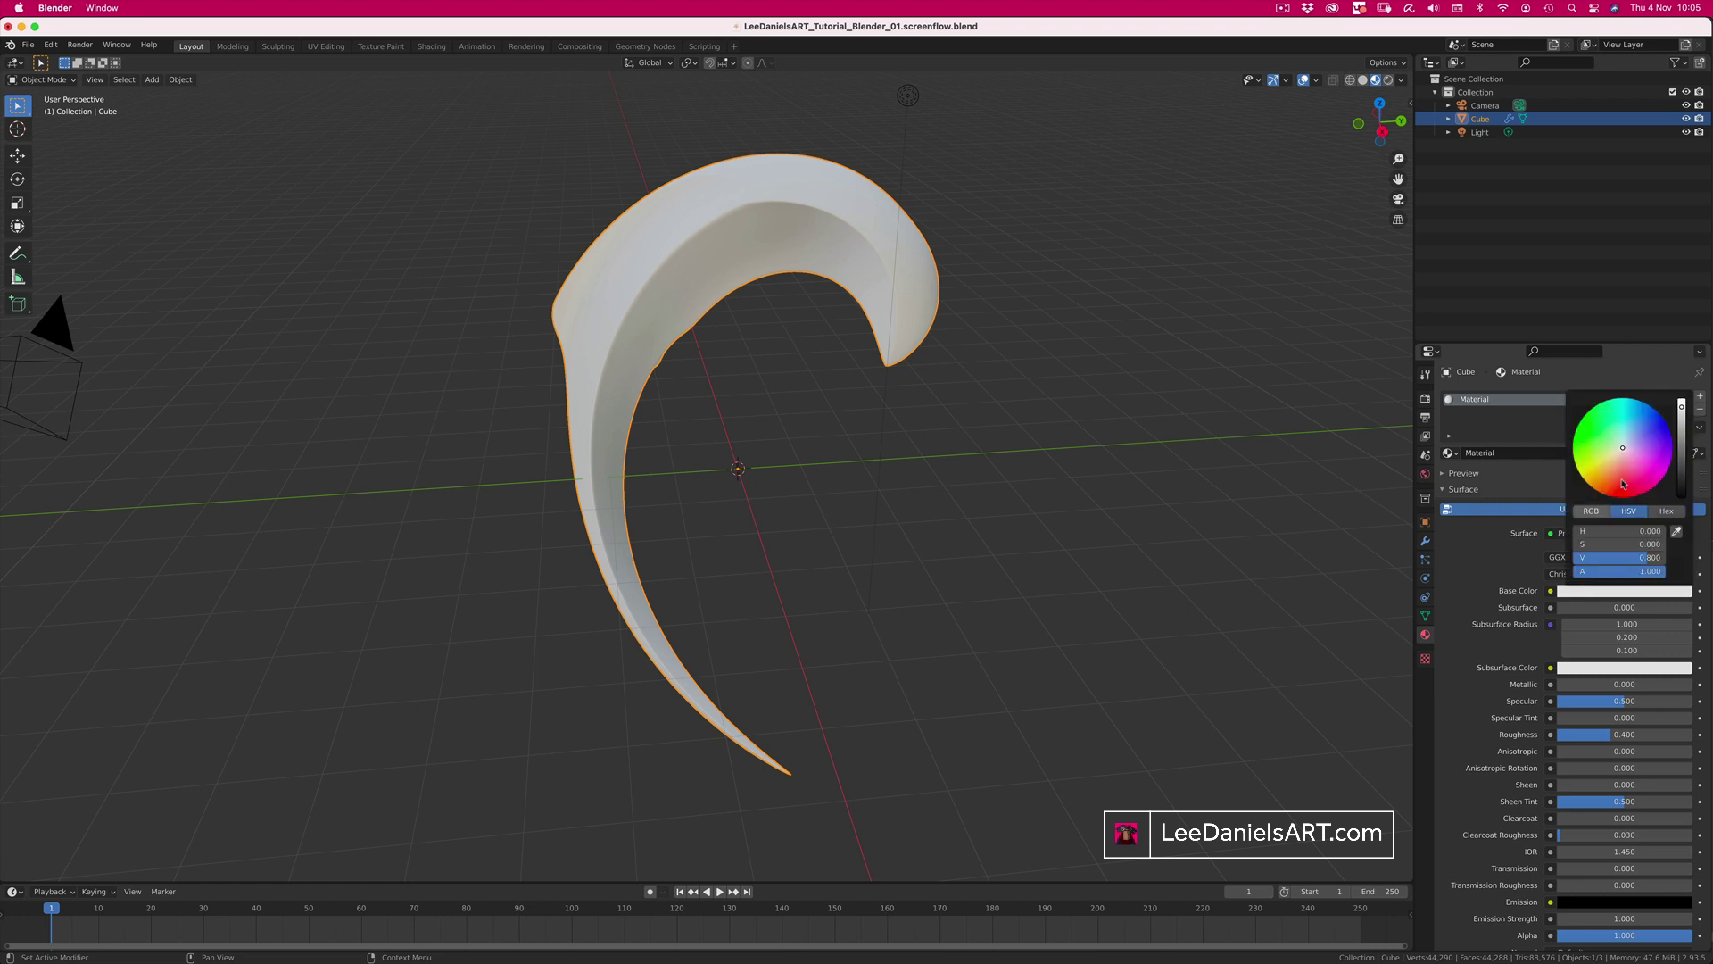
mouse_move(1623, 484)
mouse_down()
mouse_move(1629, 451)
mouse_move(1597, 427)
mouse_move(1650, 466)
mouse_up()
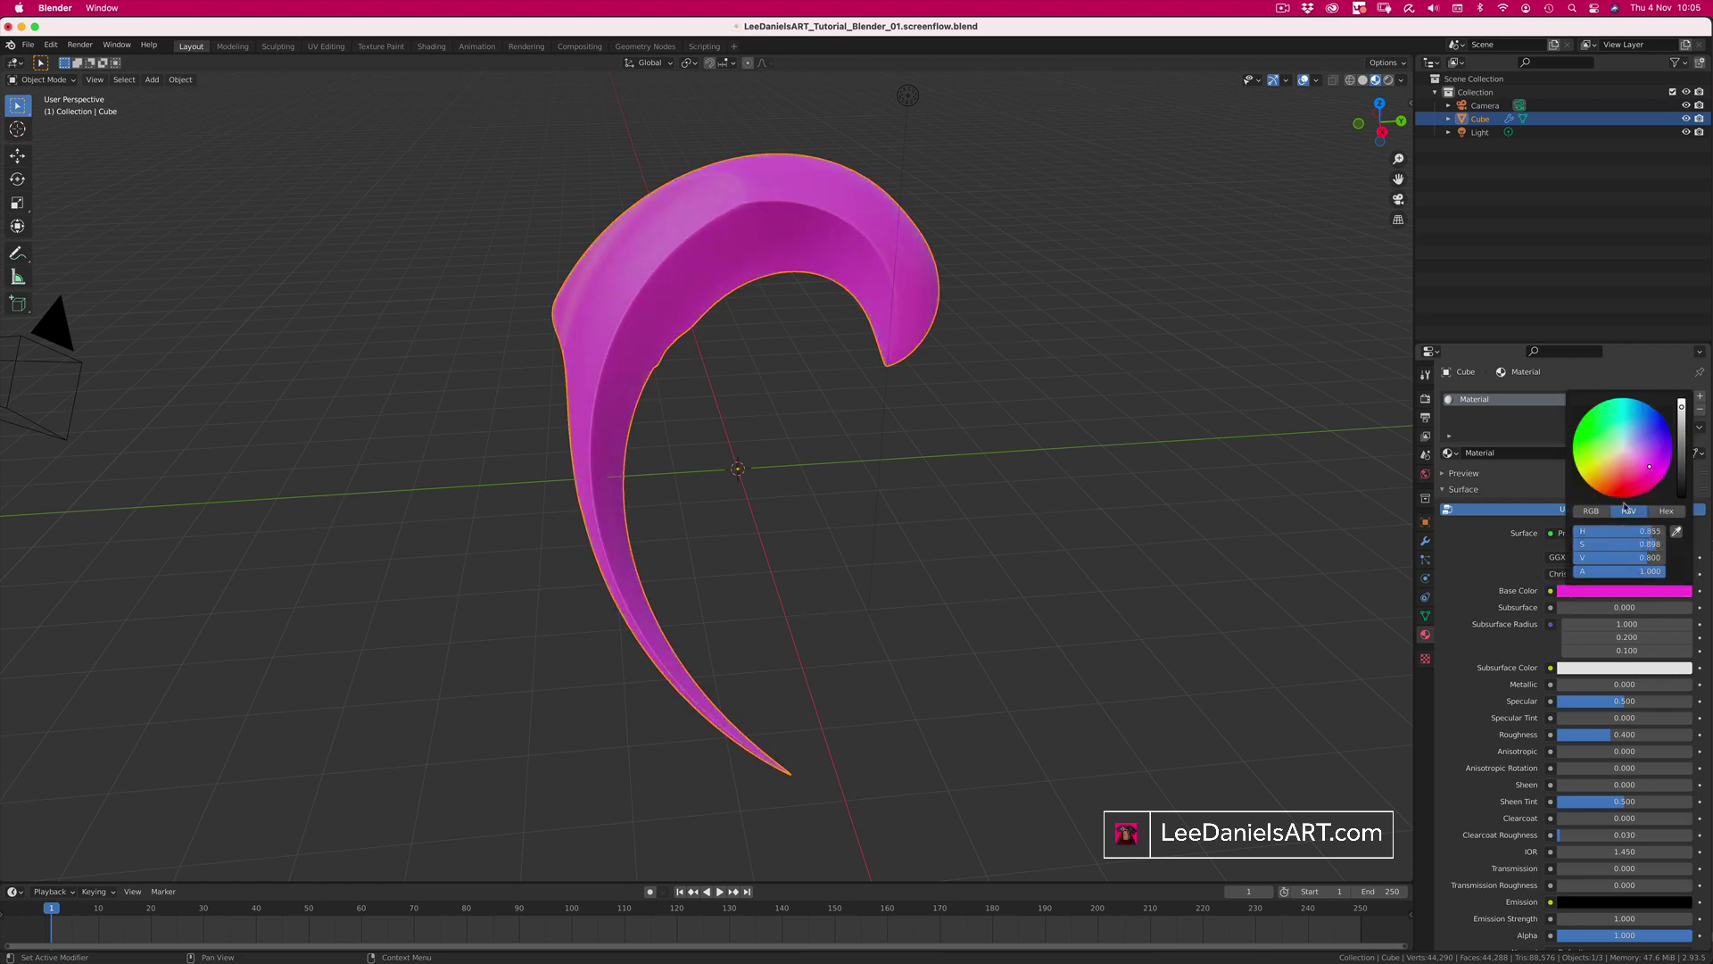
Step: Set the material's Metallic to about 0.714 and its Roughness to about 0.188
drag(1598, 684, 1660, 687)
drag(1598, 735, 1560, 725)
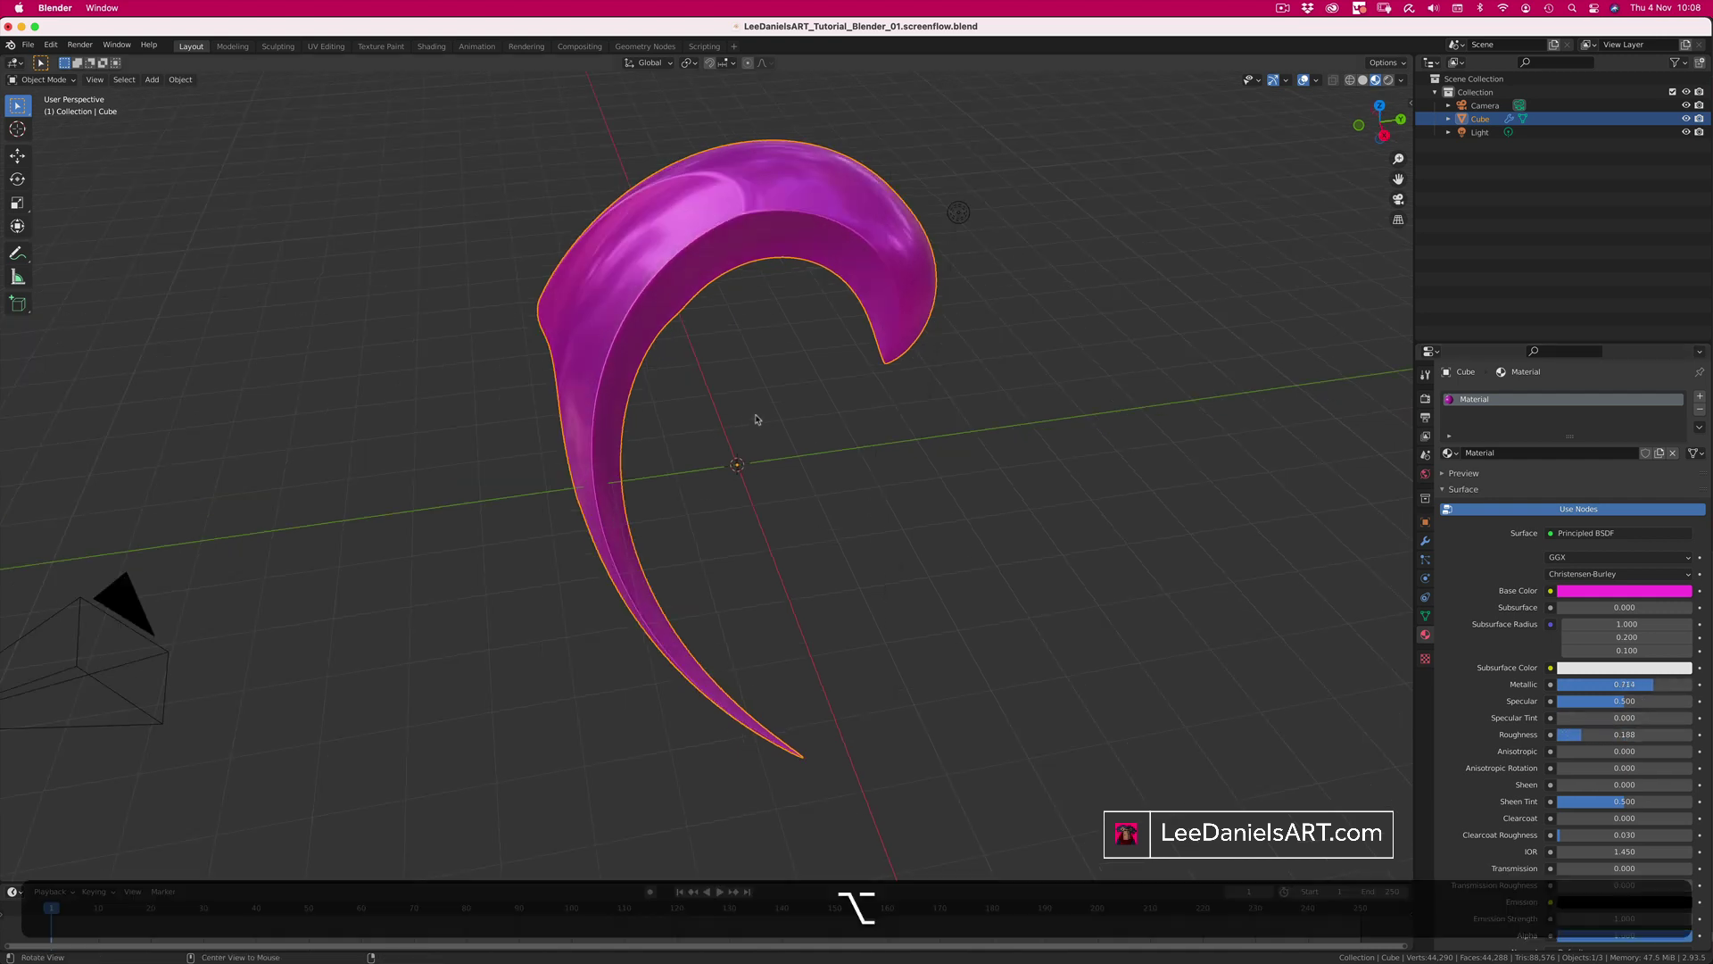
mouse_move(746, 428)
alt+middle_down()
mouse_move(664, 406)
mouse_move(811, 436)
mouse_move(785, 474)
mouse_move(711, 464)
mouse_move(831, 432)
mouse_move(700, 352)
mouse_move(707, 471)
mouse_move(841, 413)
mouse_move(672, 385)
mouse_move(893, 383)
alt+middle_up()
Step: Try several HDRI environments for the Material Preview lighting and settle on the dark night one
click(1401, 79)
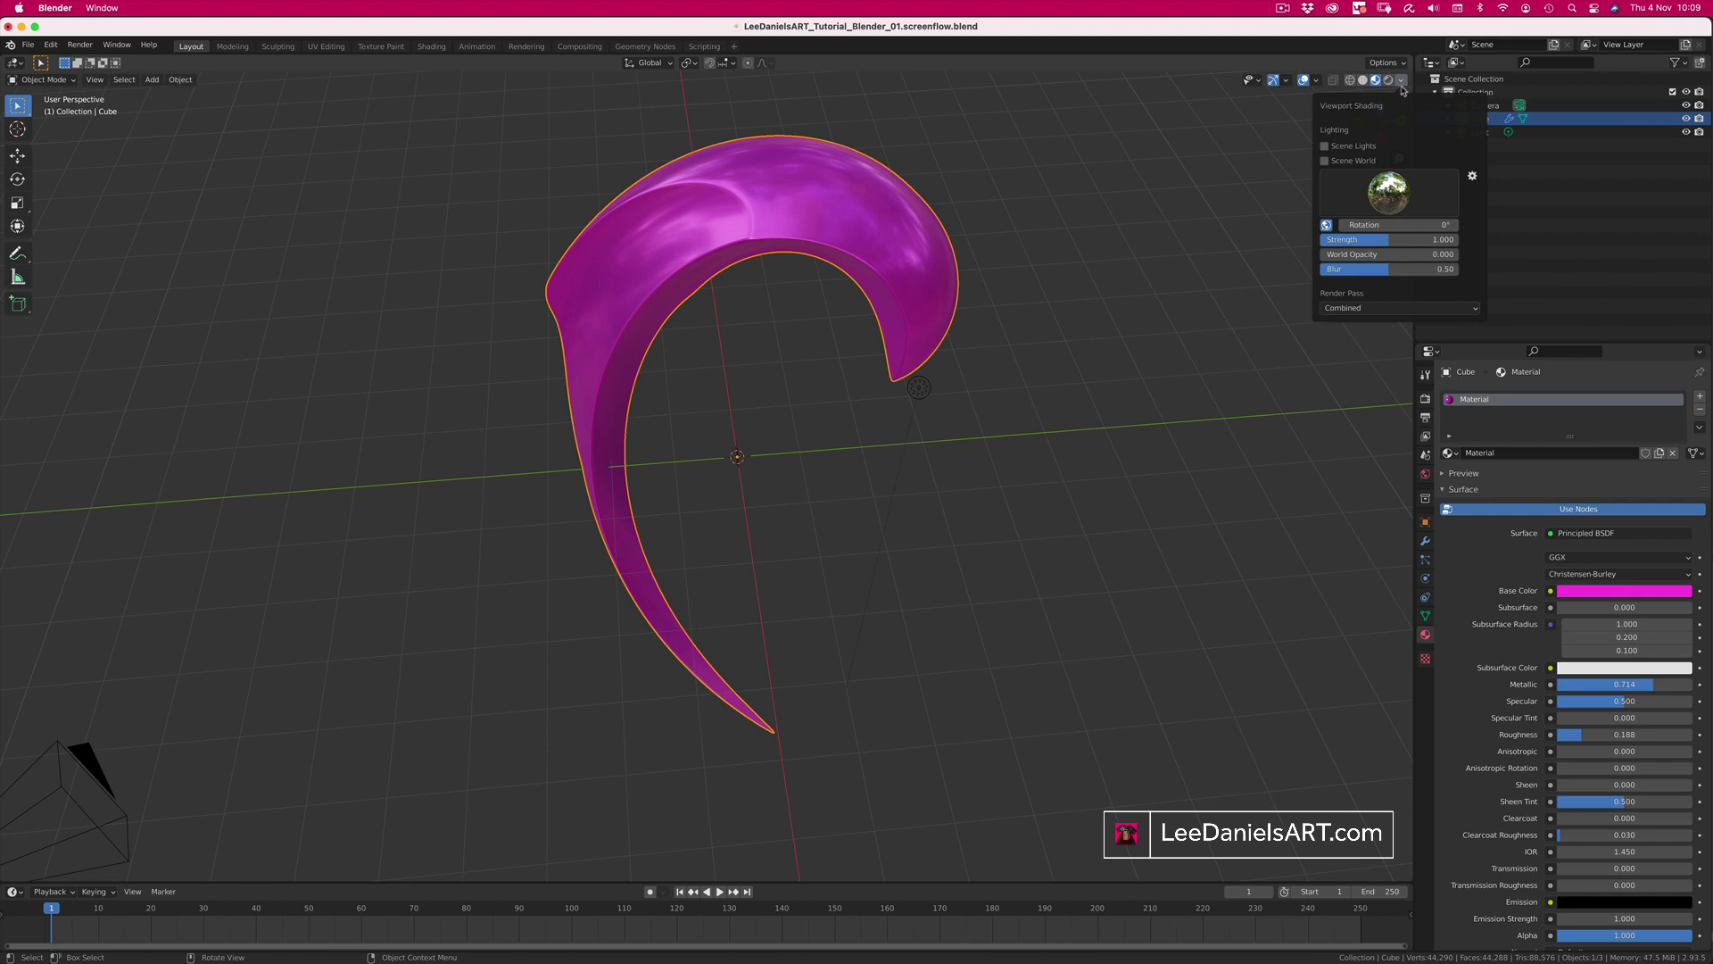
click(1374, 203)
click(1377, 214)
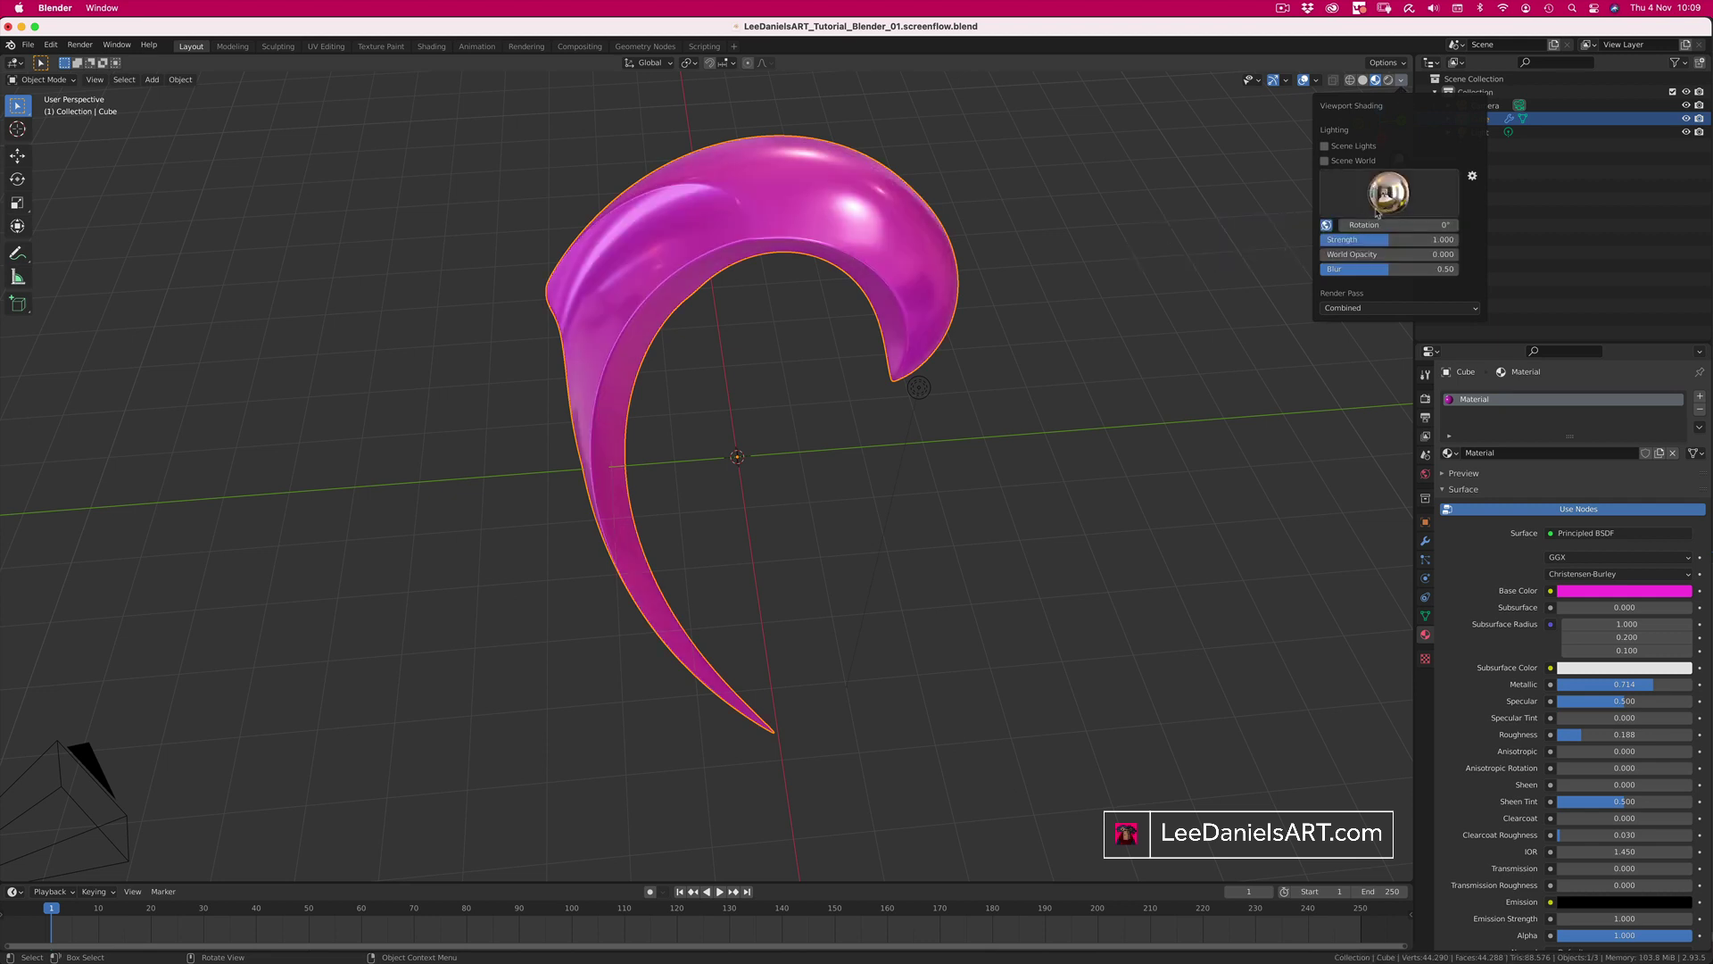
click(1379, 211)
click(1317, 248)
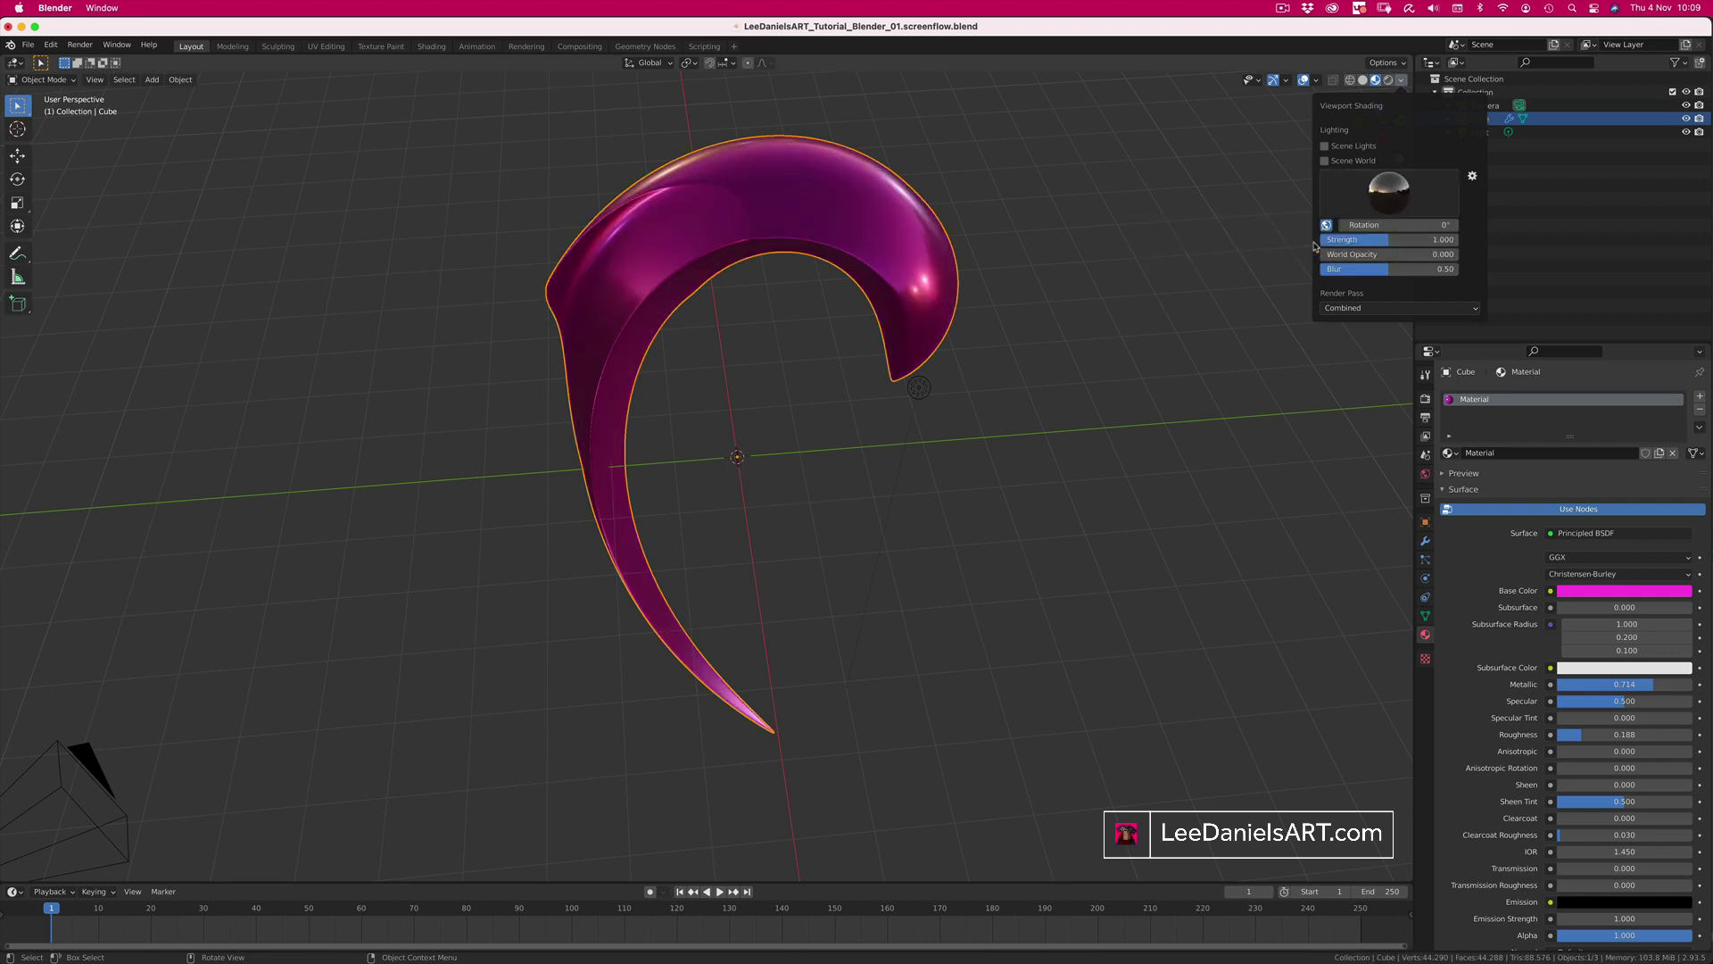
click(1388, 201)
click(1395, 239)
click(1389, 196)
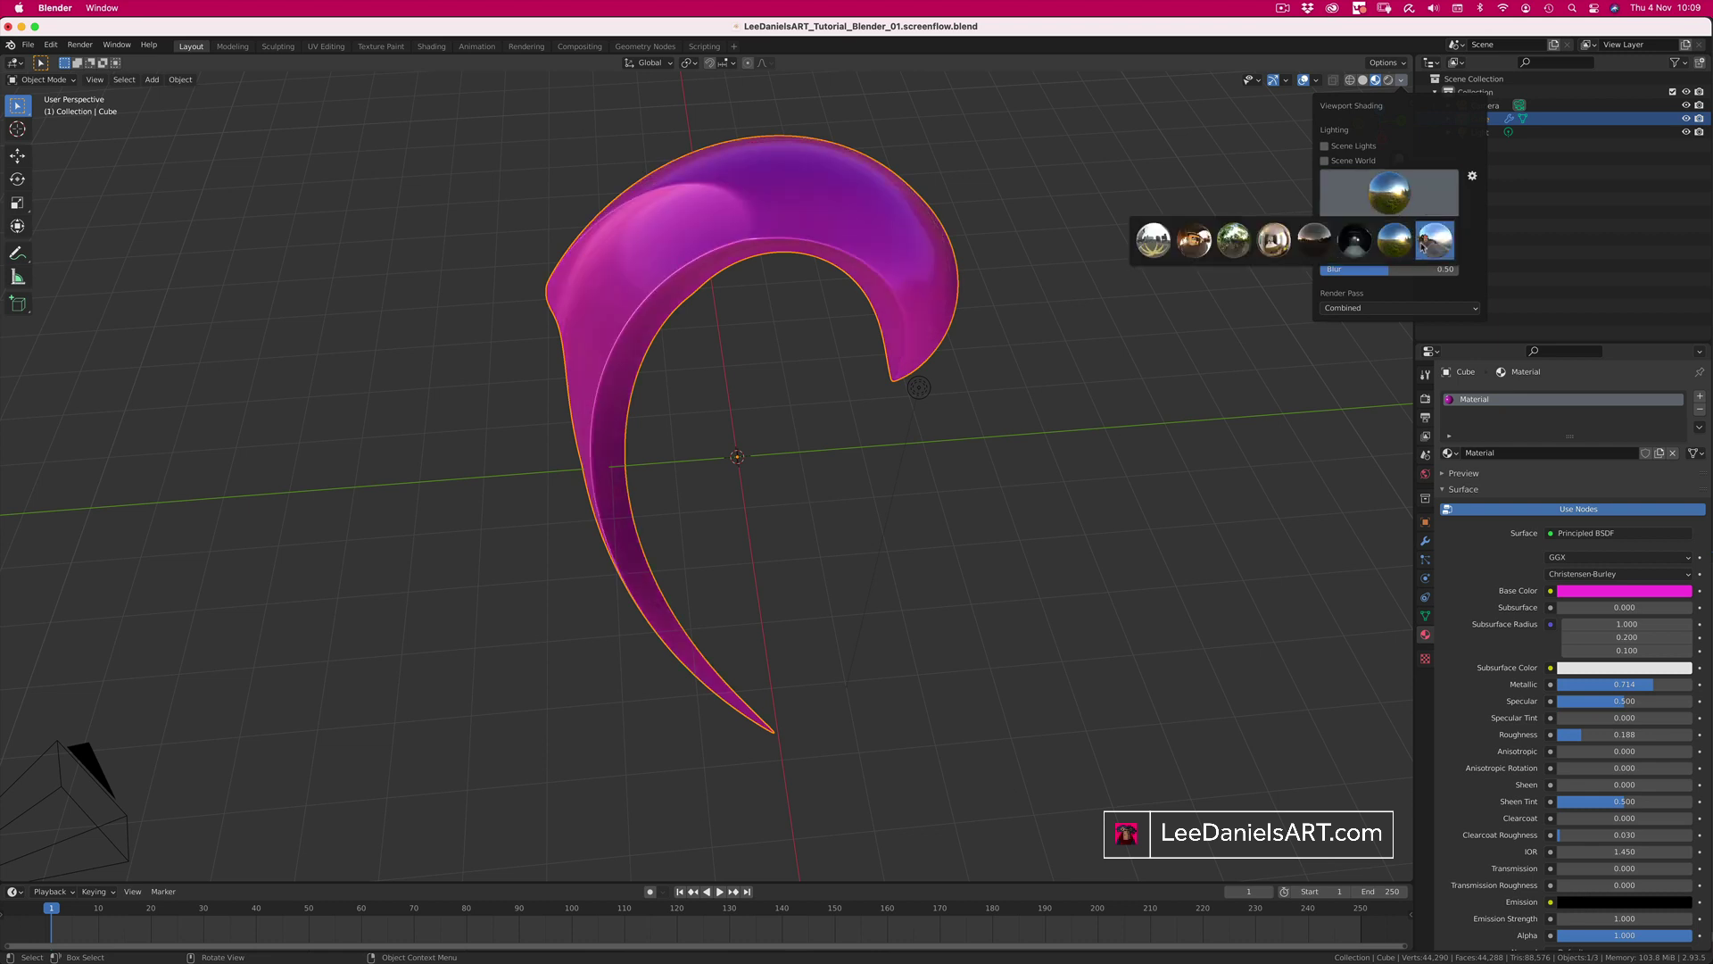
click(1428, 243)
click(1389, 194)
click(1355, 239)
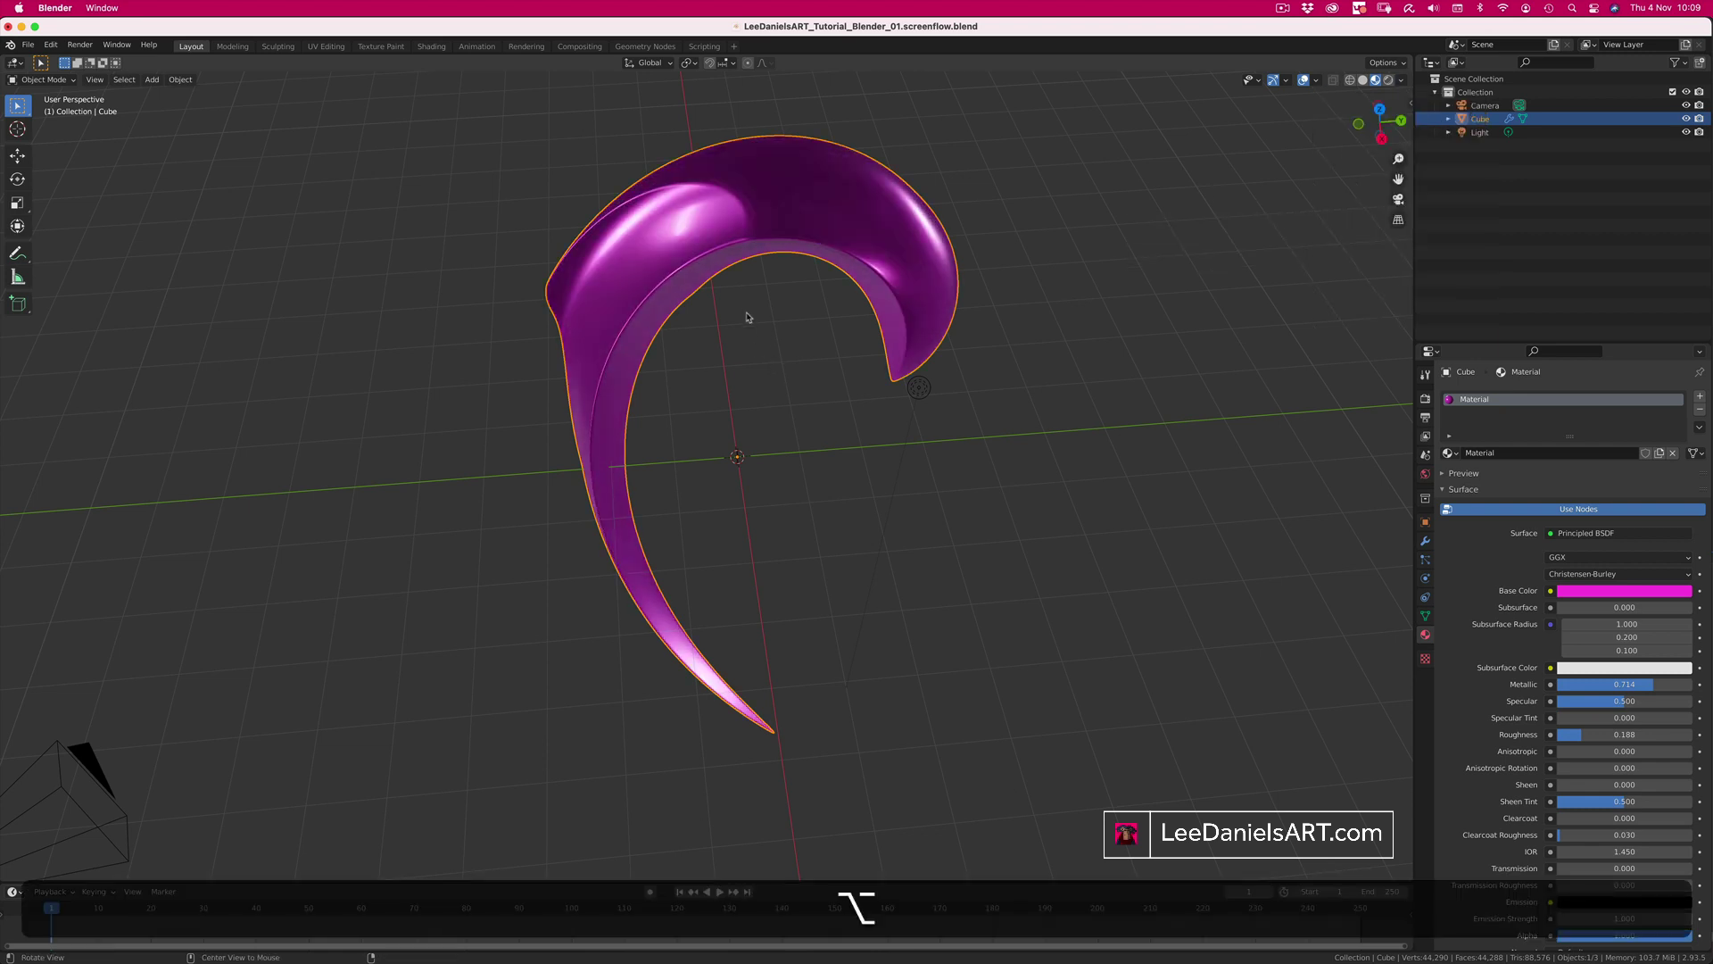
Step: Switch the viewport shading to Rendered and keep Eevee as the render engine
alt+drag(747, 317, 906, 294)
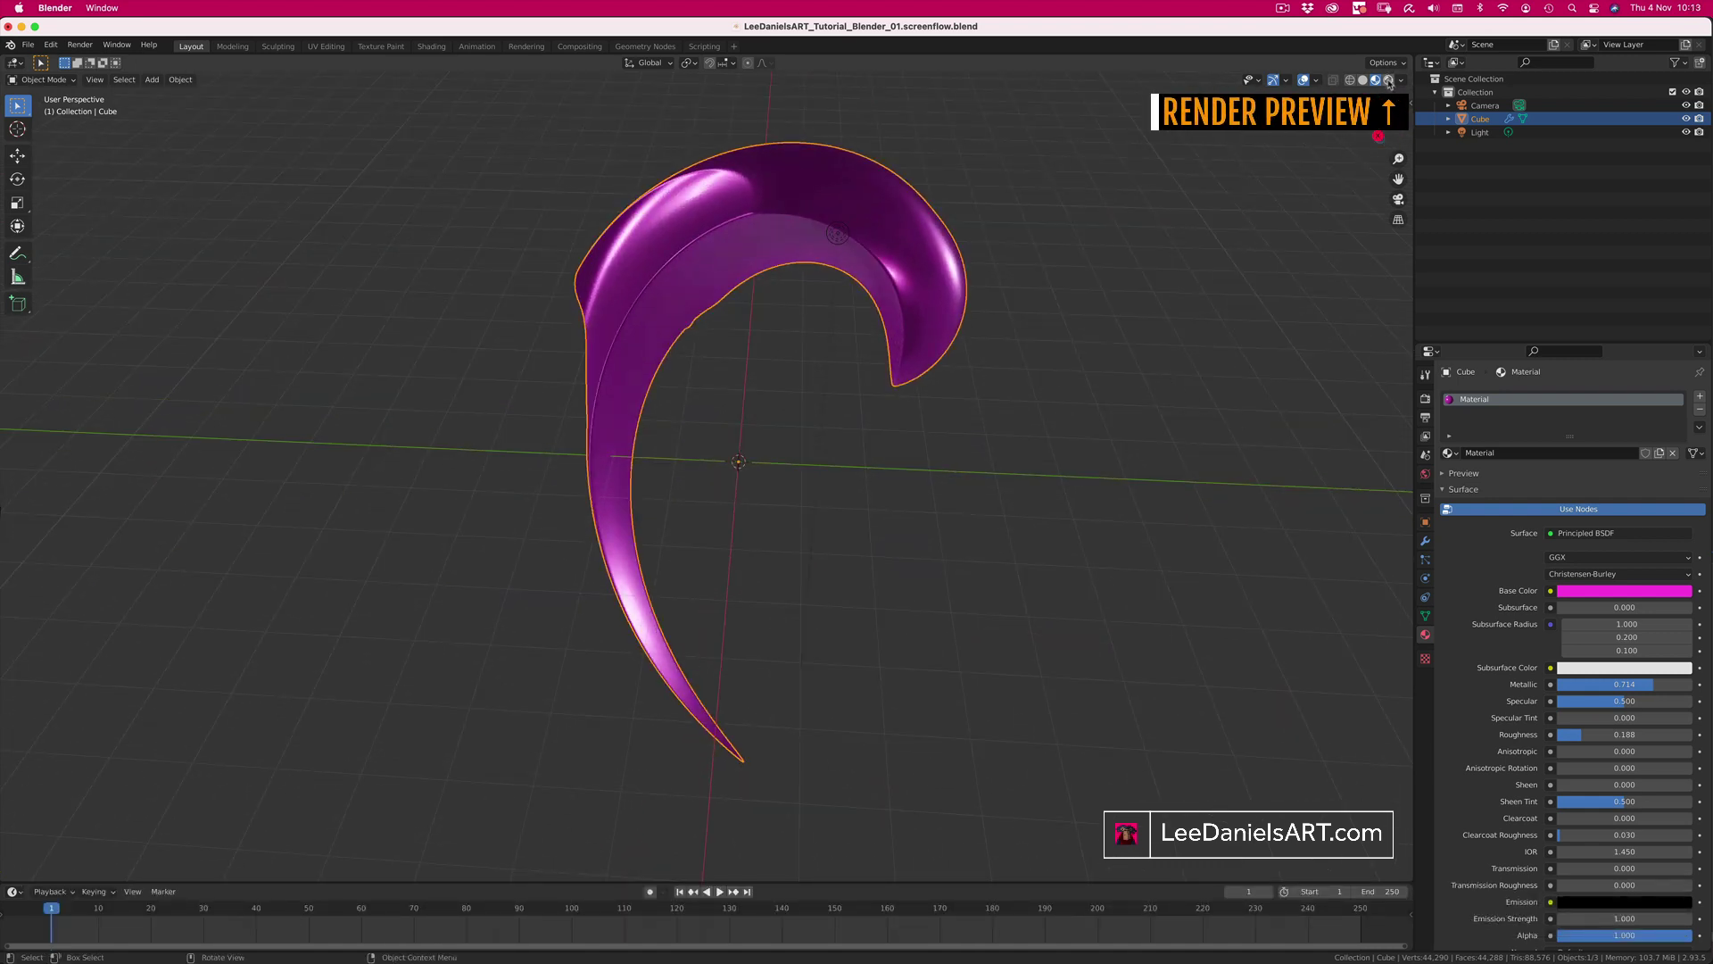
click(1388, 81)
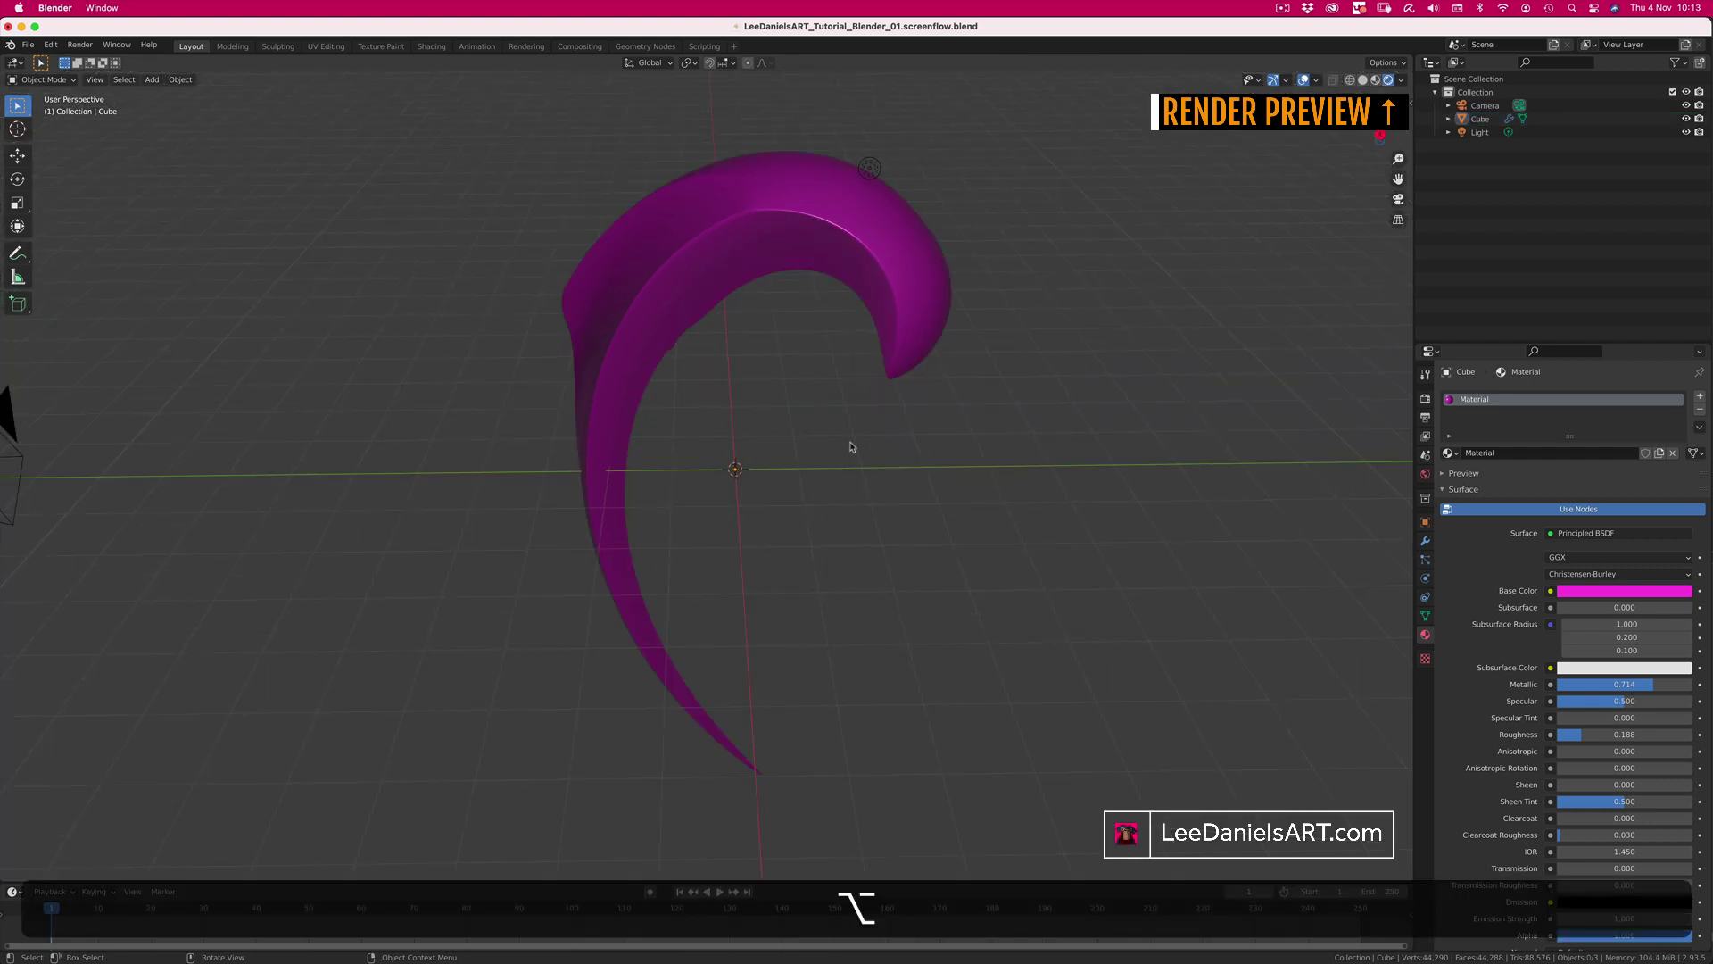
click(1426, 399)
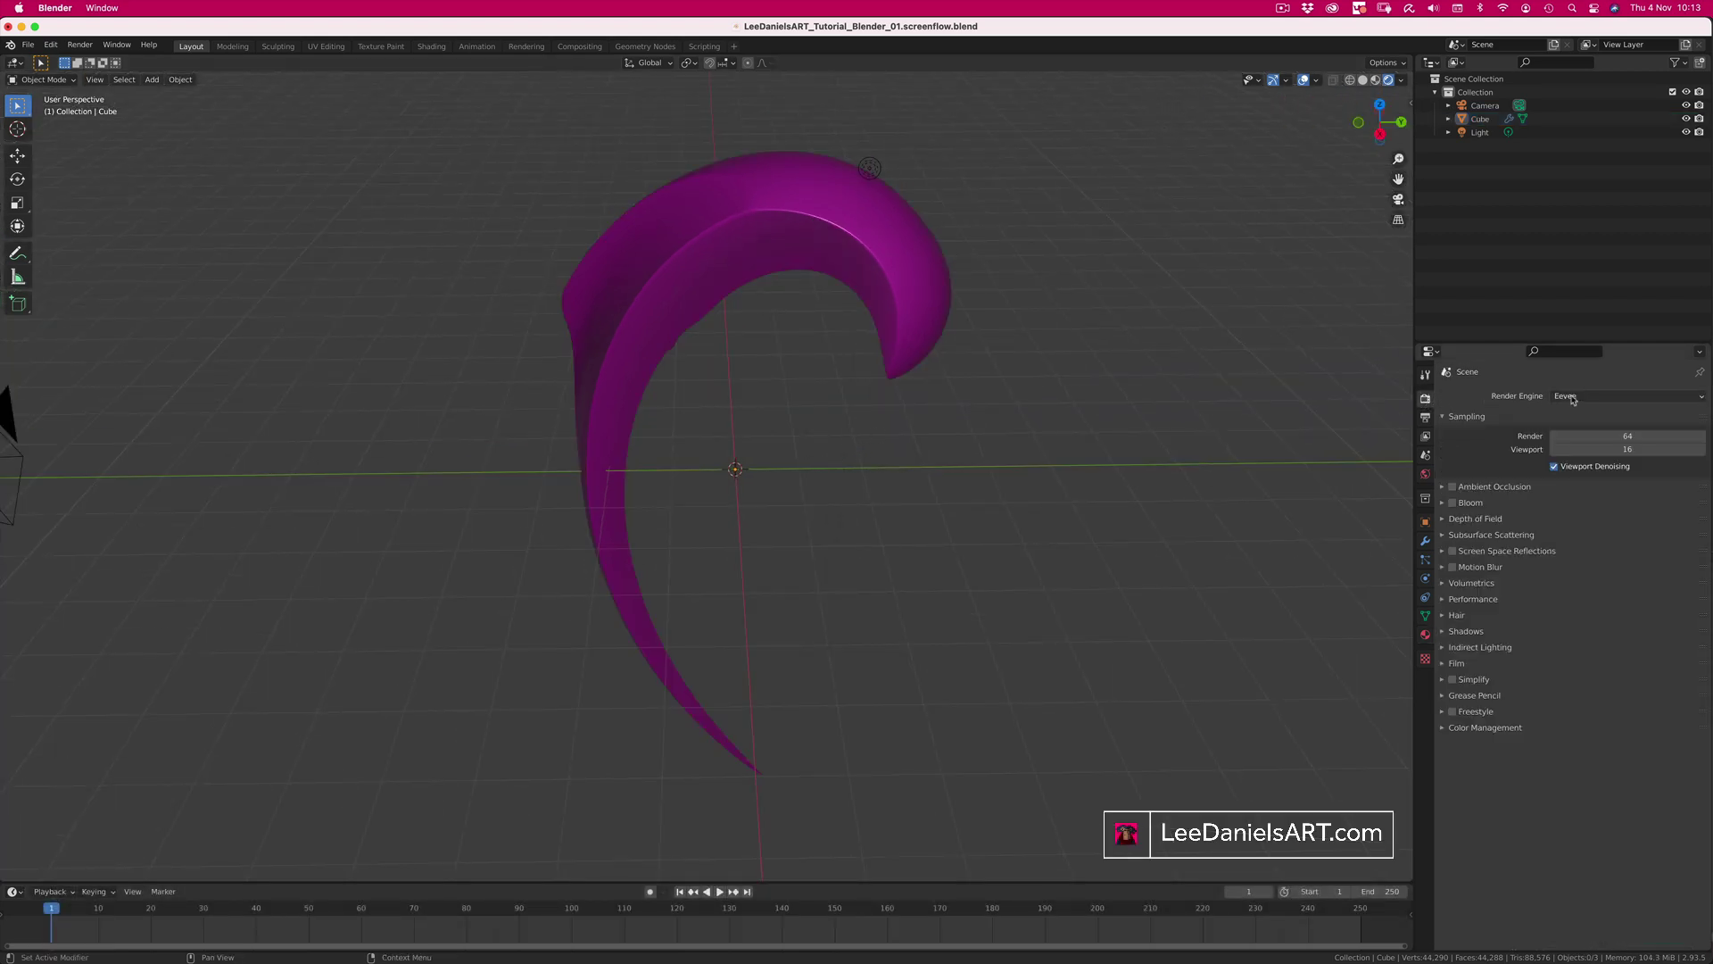
click(1575, 398)
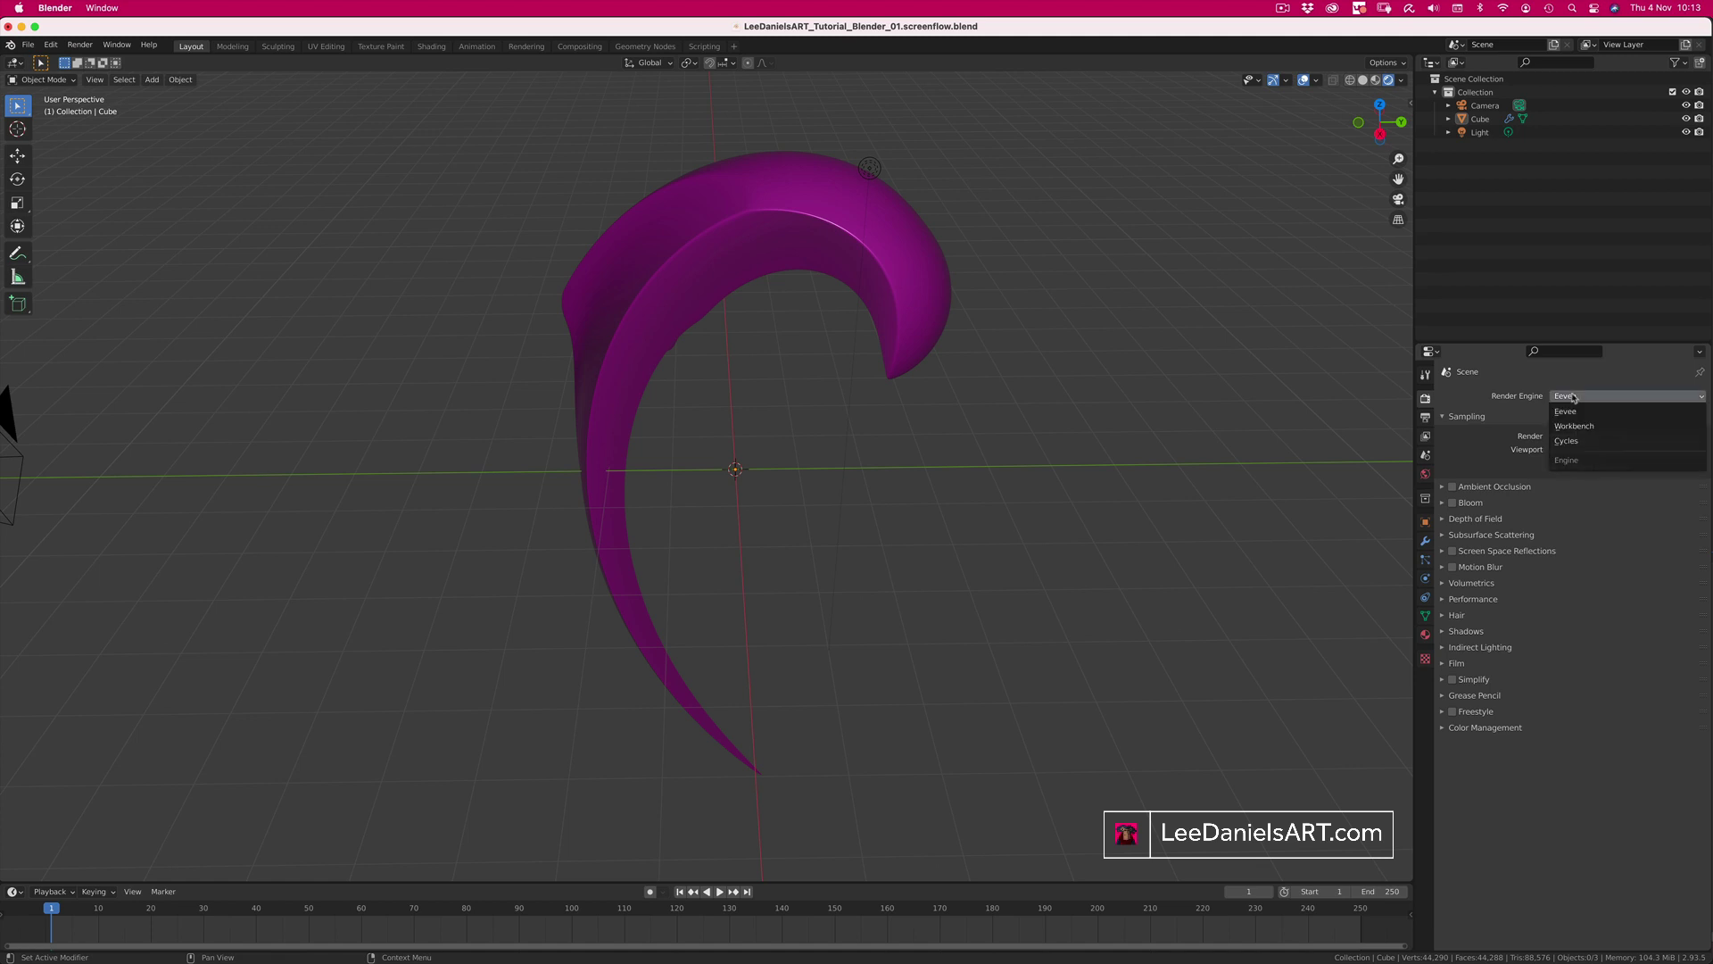
click(1564, 399)
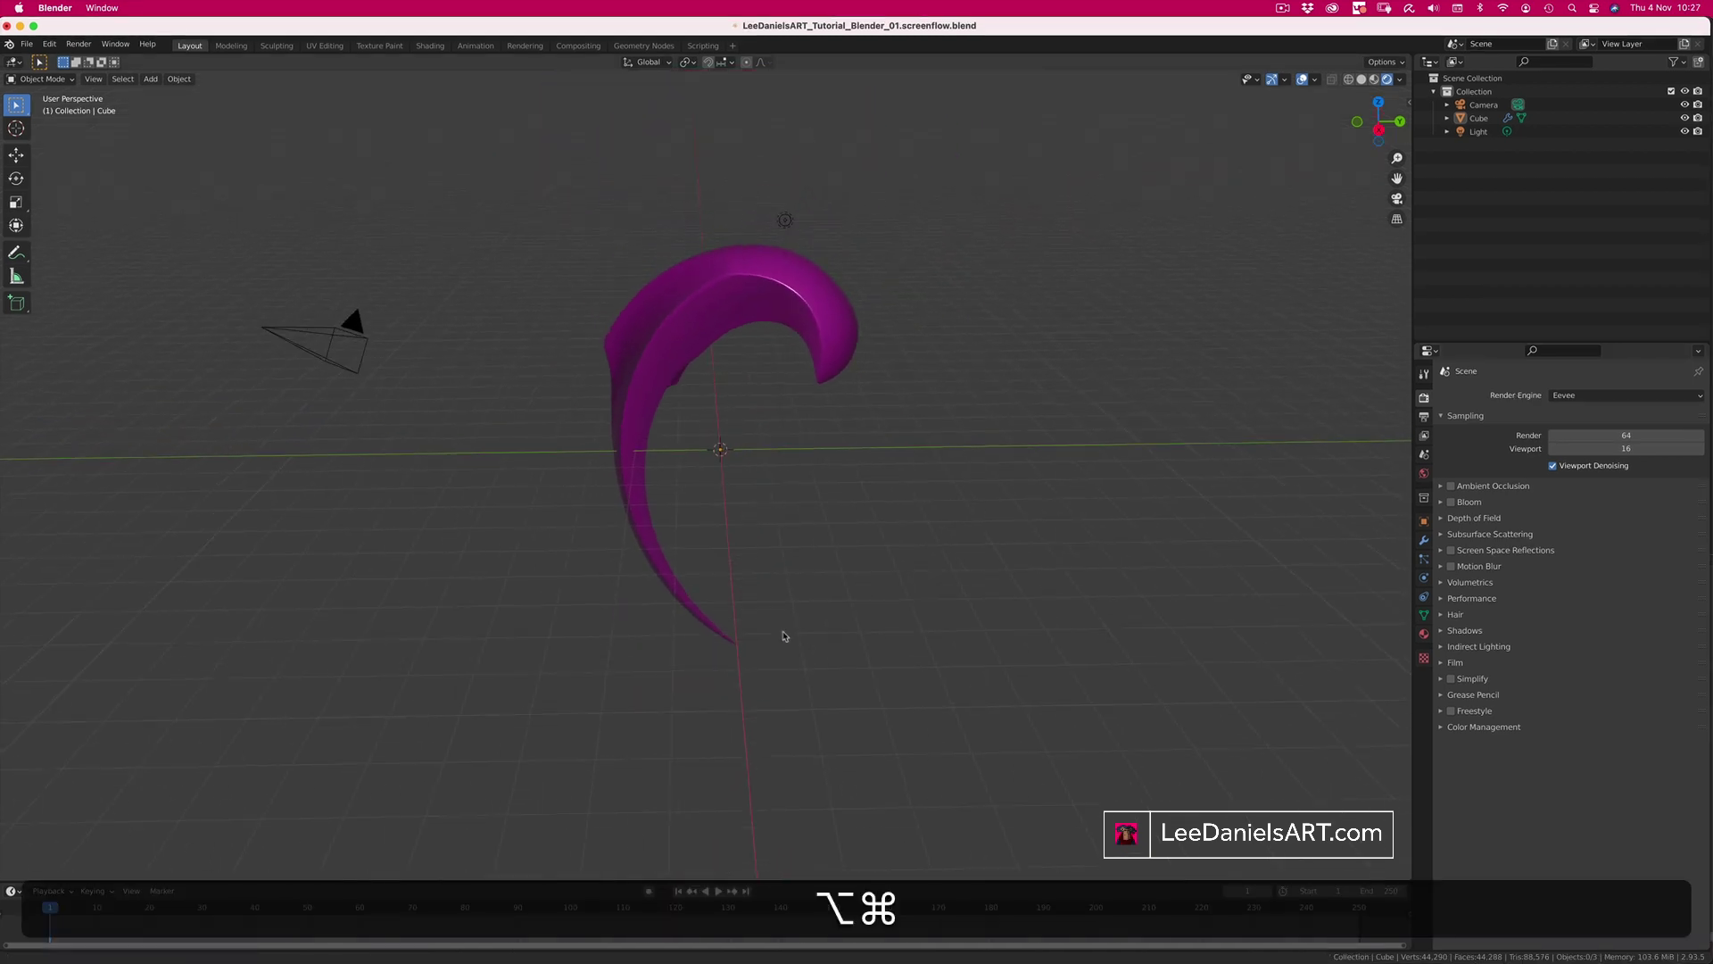
Step: Move the light down beside the curled mesh's lower tip, by about 2.25 m in X, 0.28 m in Y and -5.23 m in Z
middle_drag(785, 632, 768, 665)
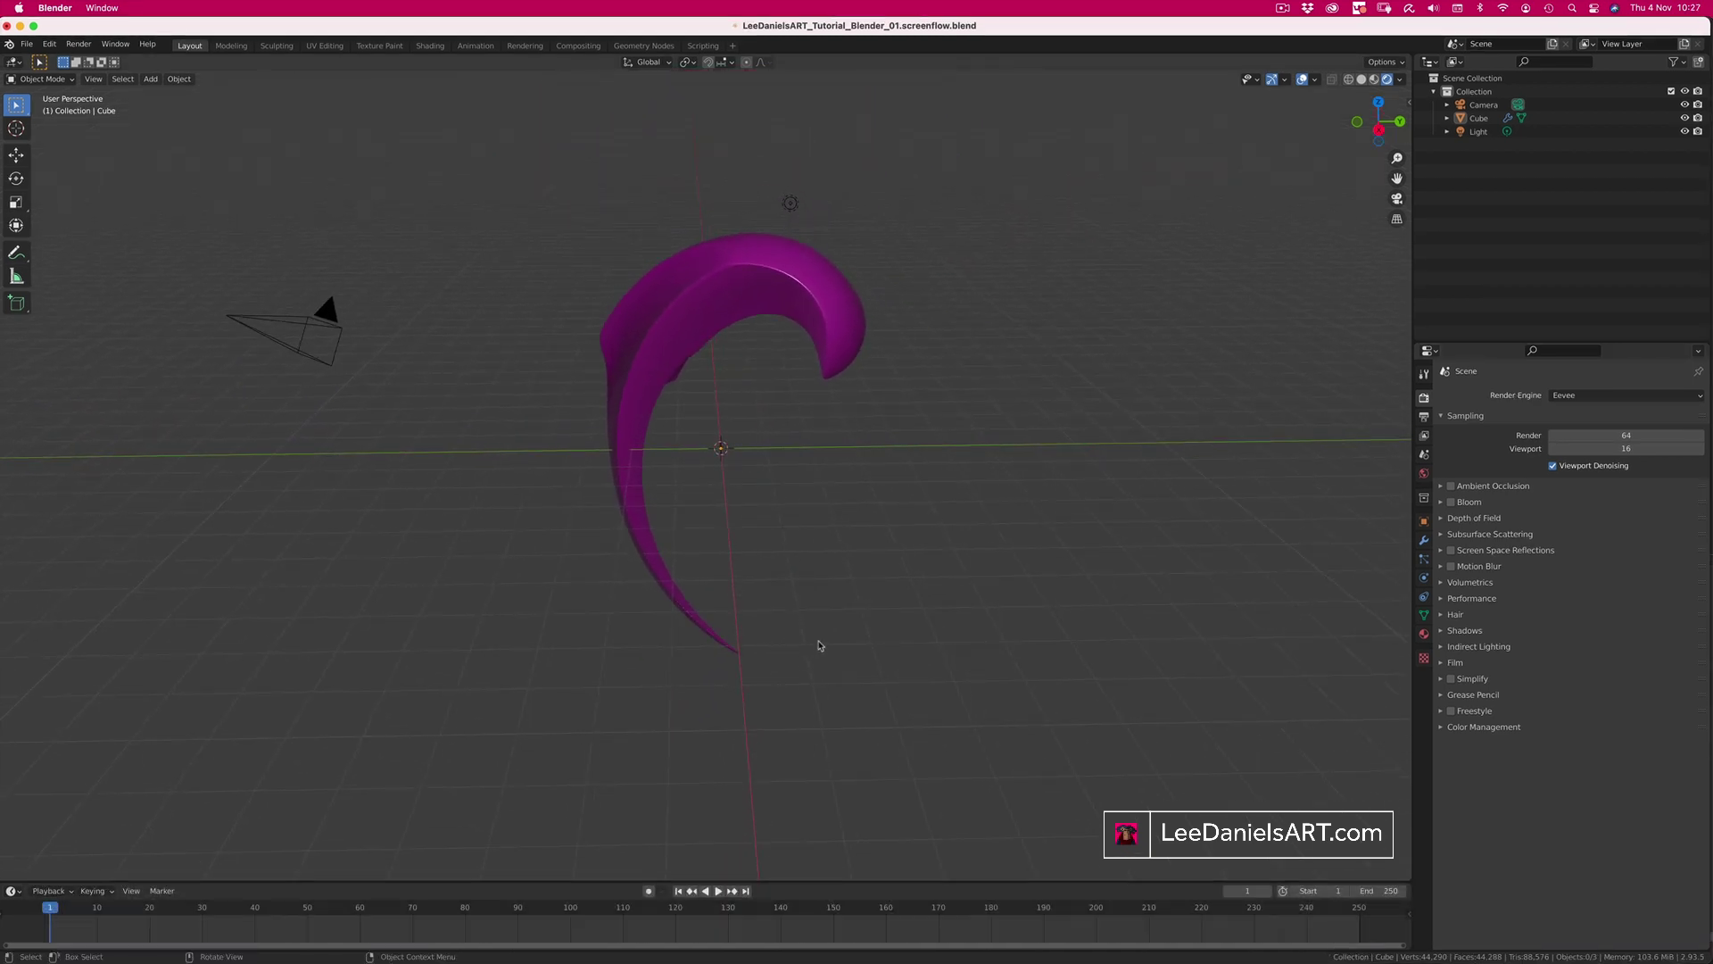
drag(150, 233, 352, 373)
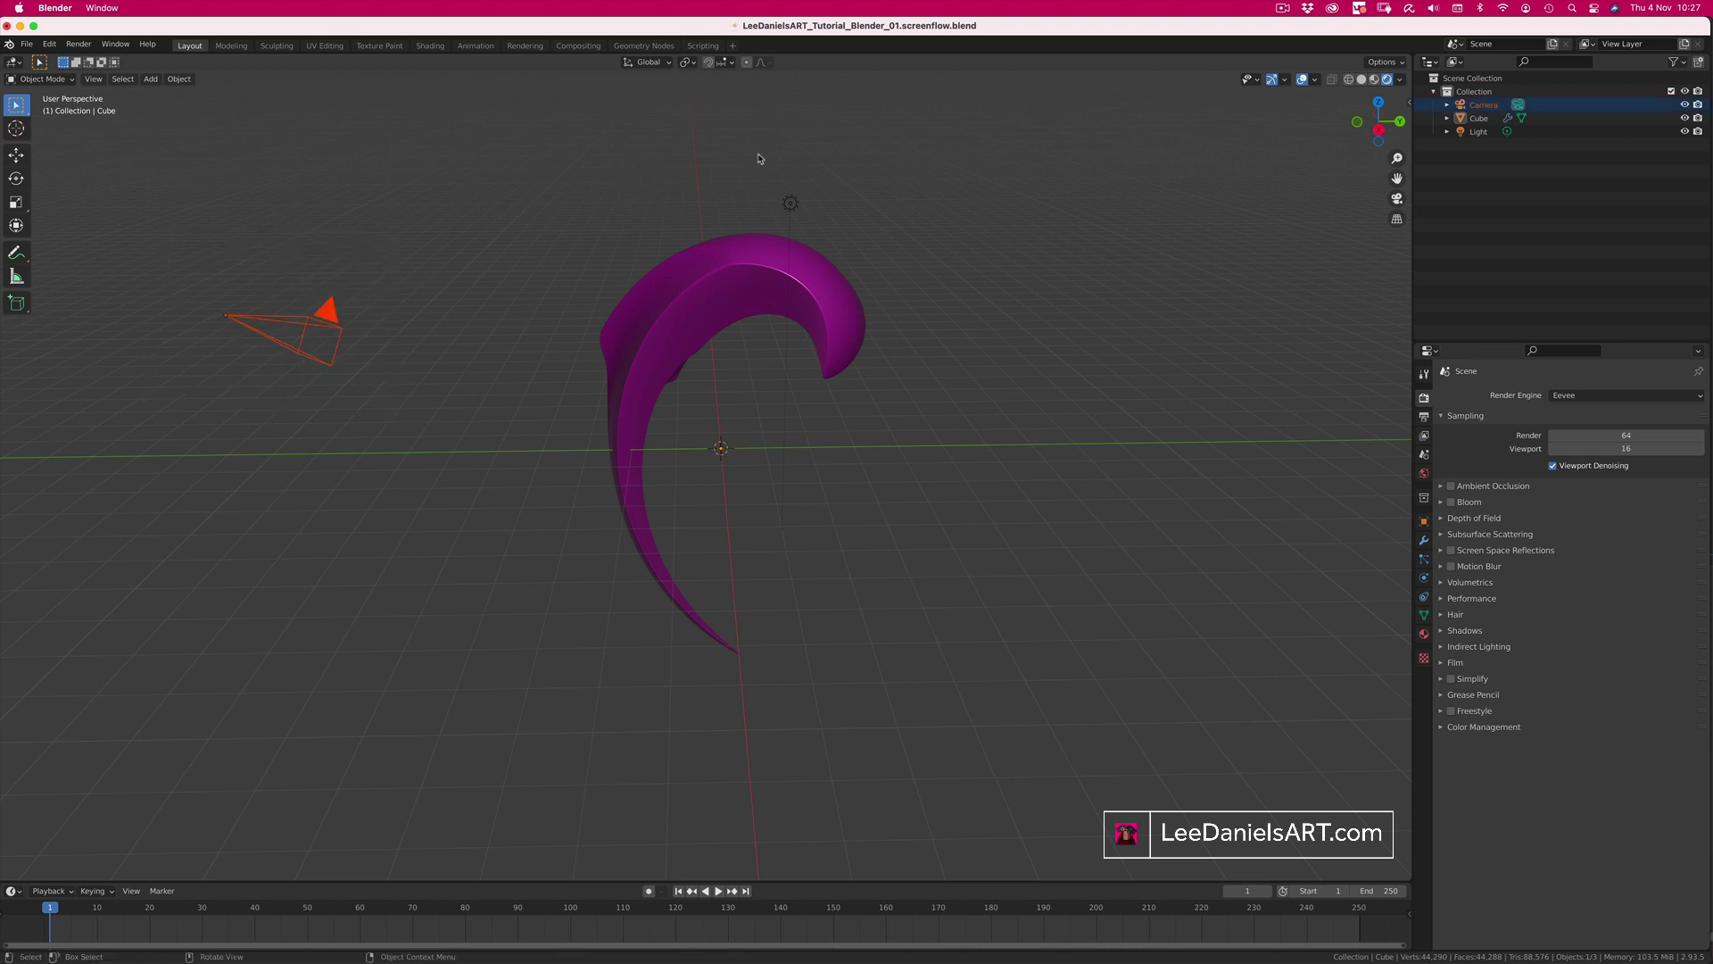
drag(733, 139, 841, 238)
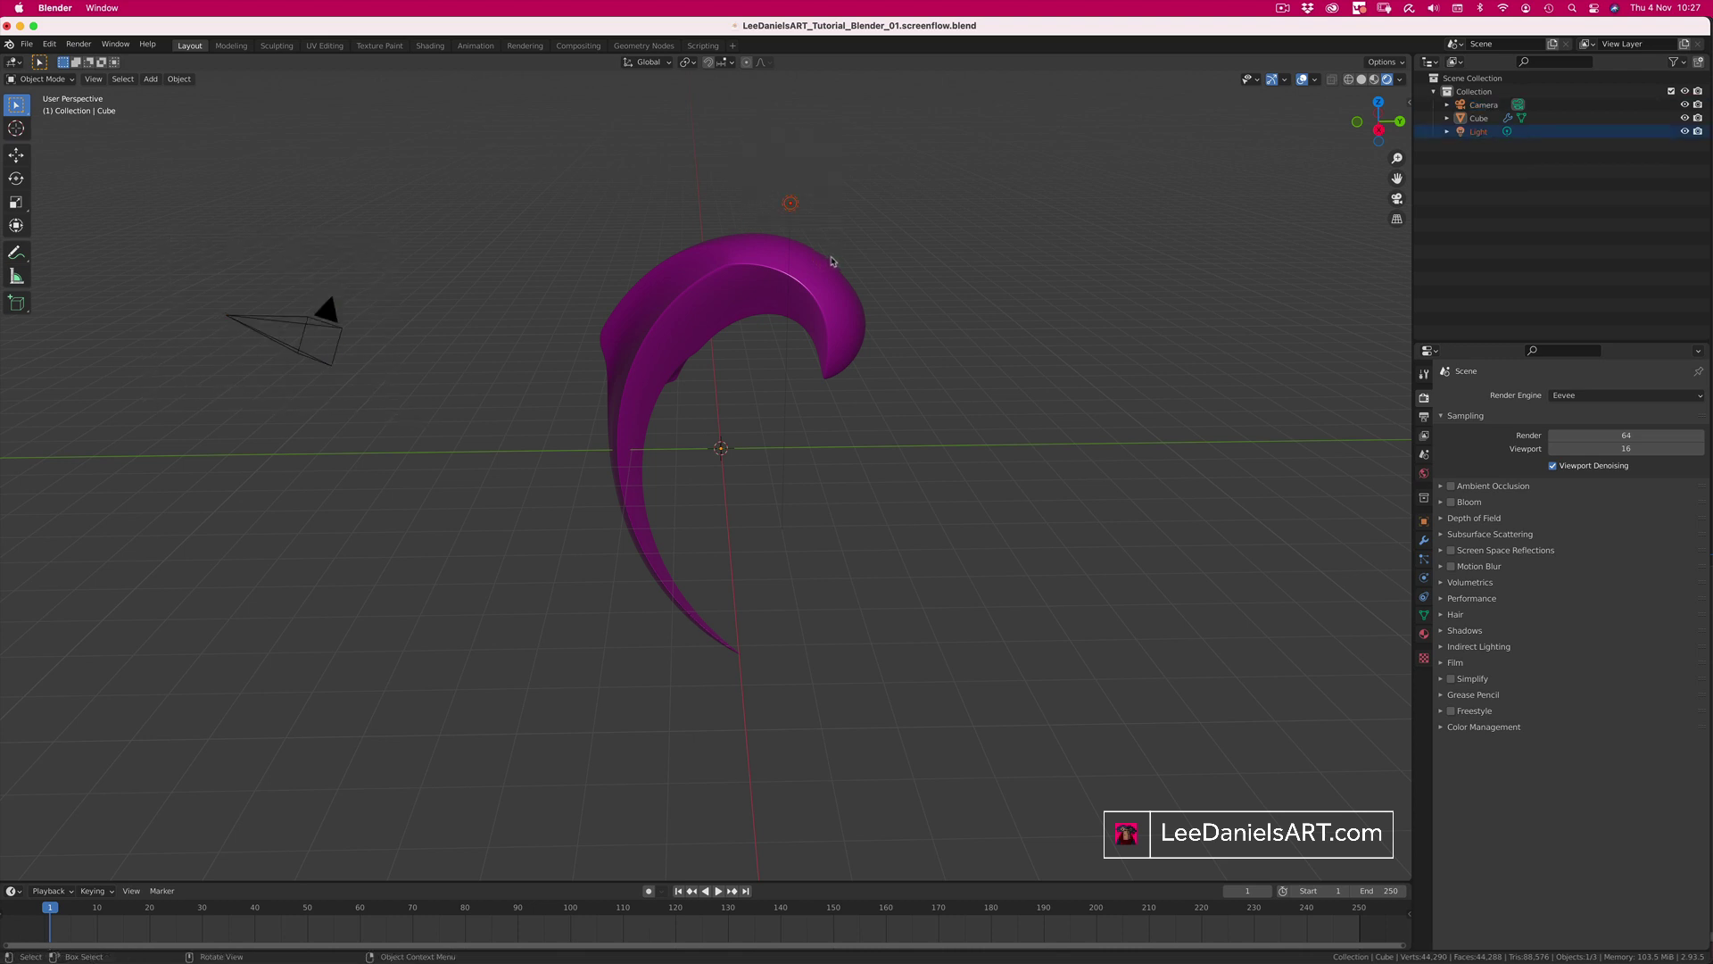
click(793, 206)
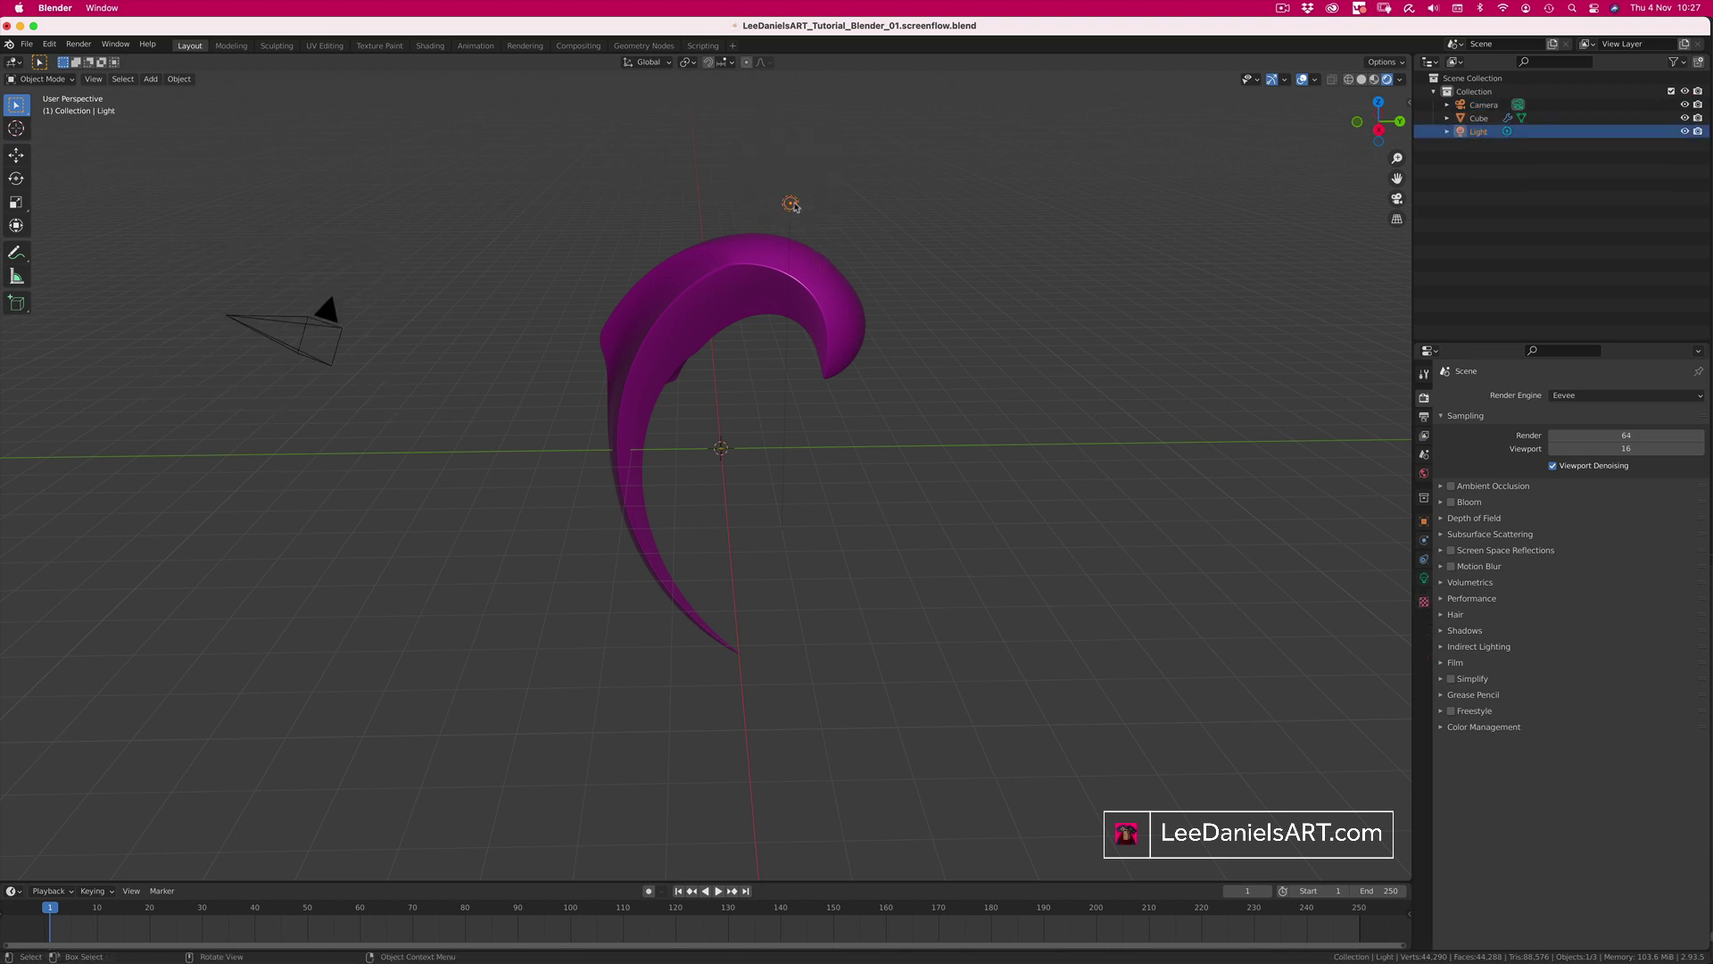
key(g)
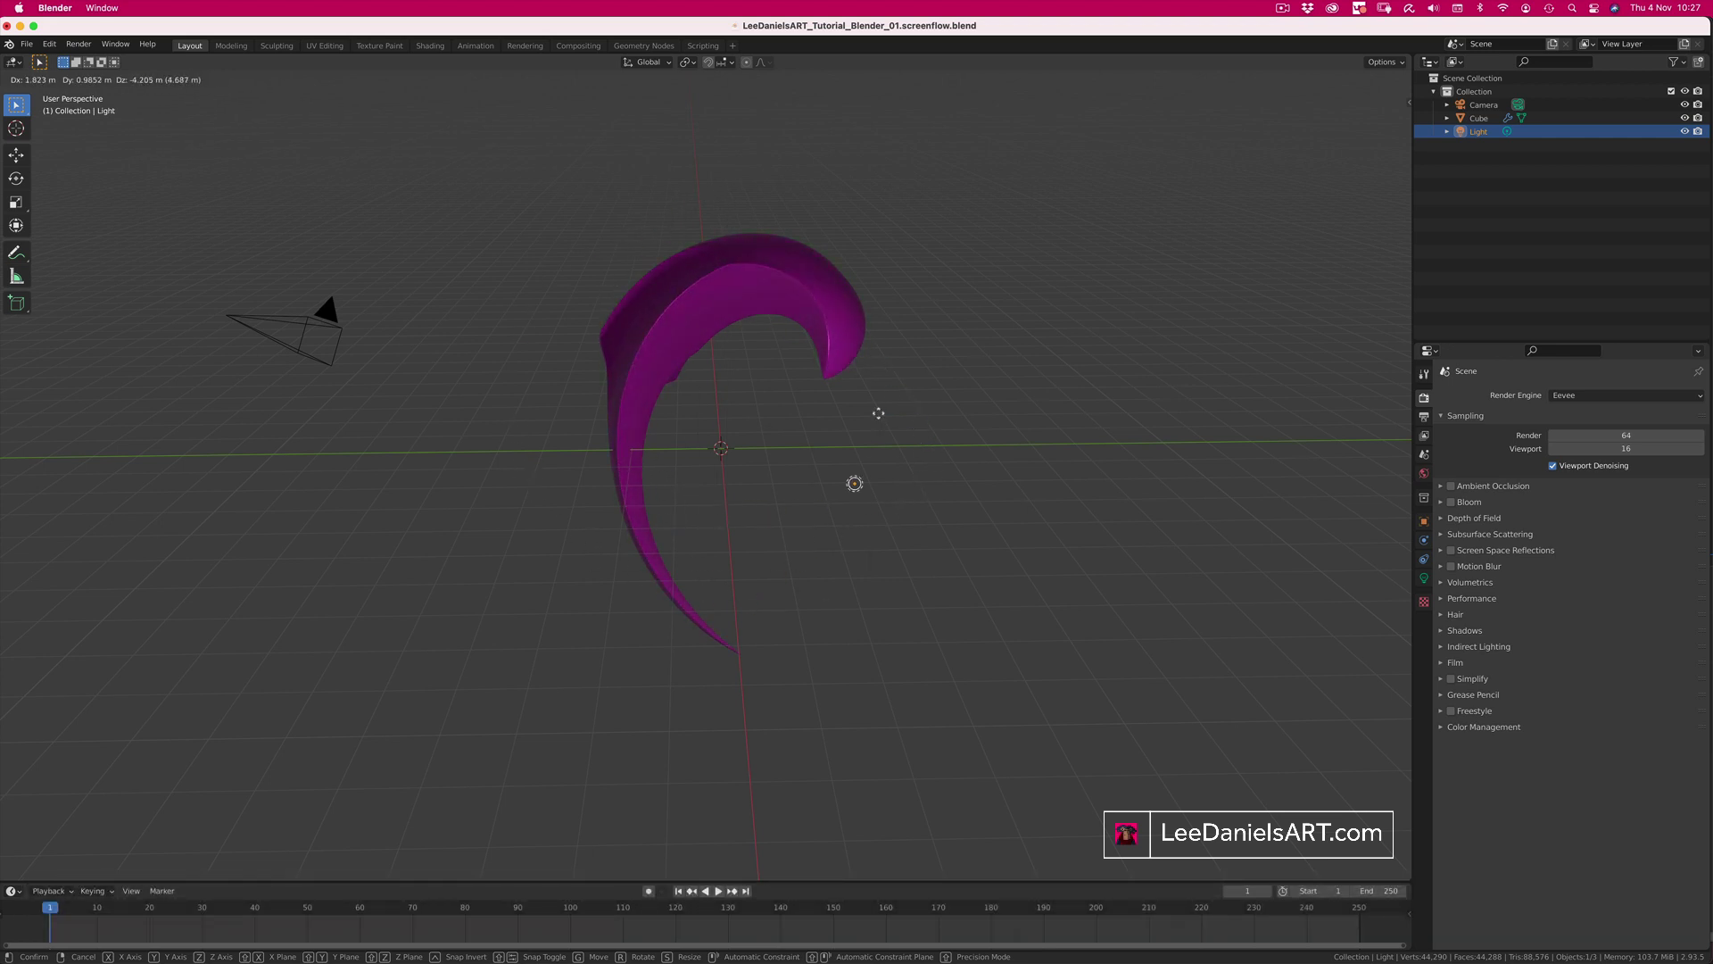
click(814, 553)
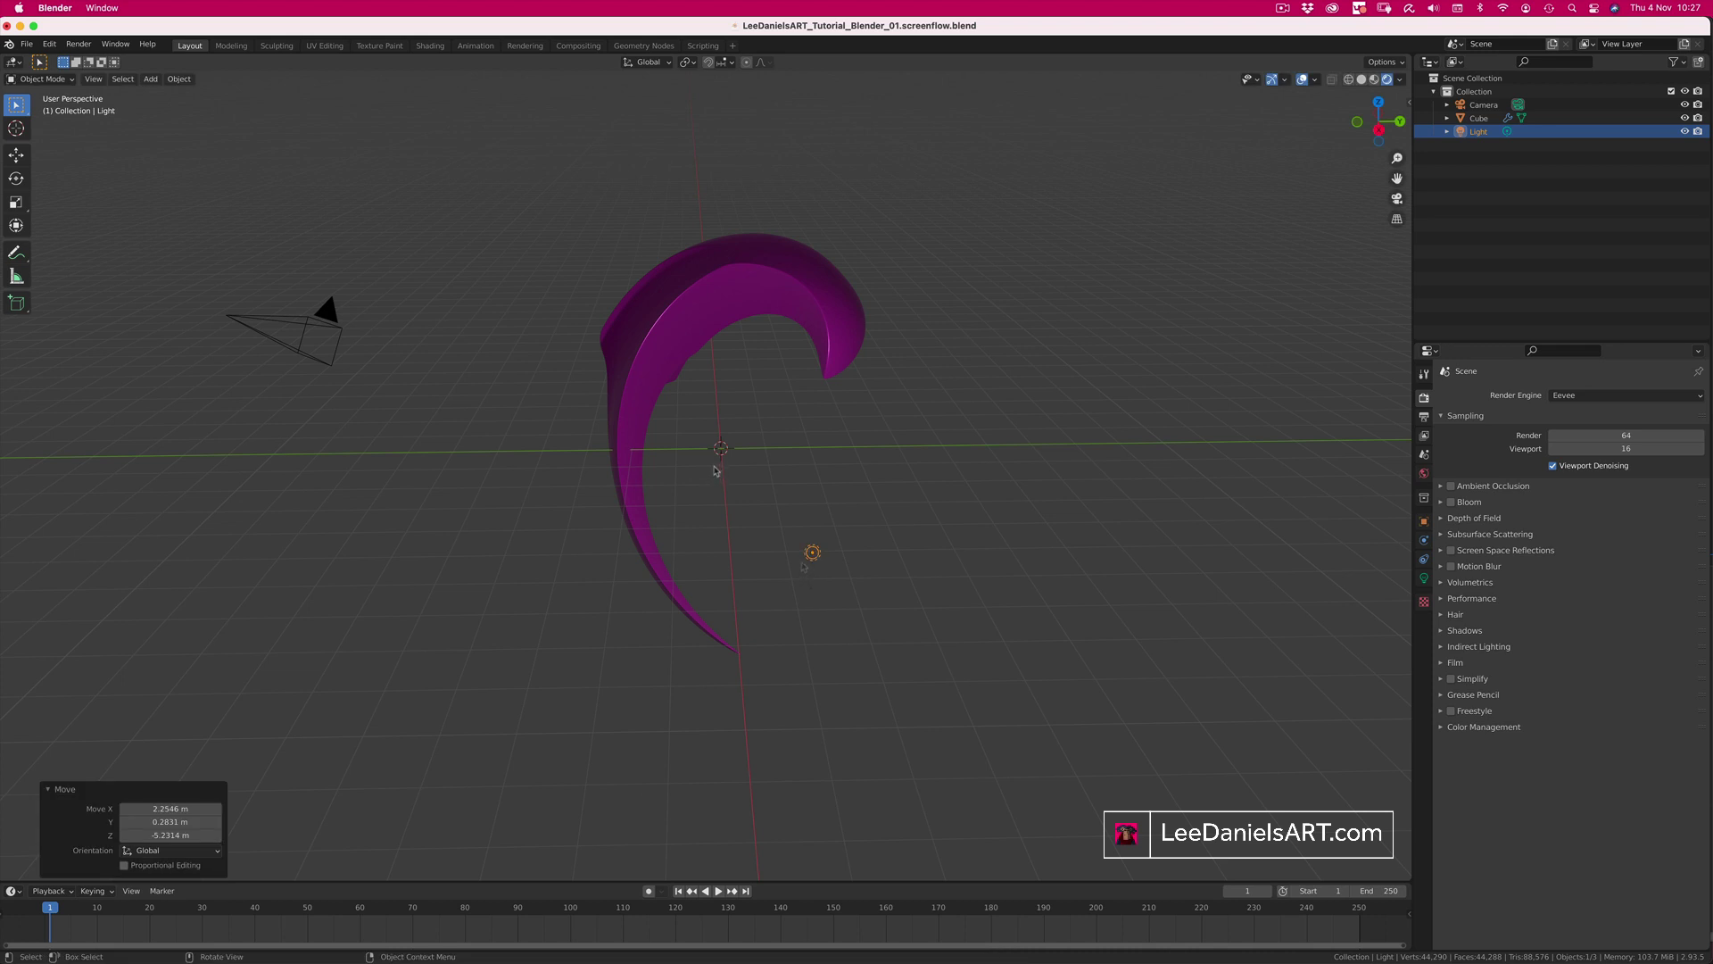
Step: Look through the scene camera and lock the camera to the view
key(KP_0)
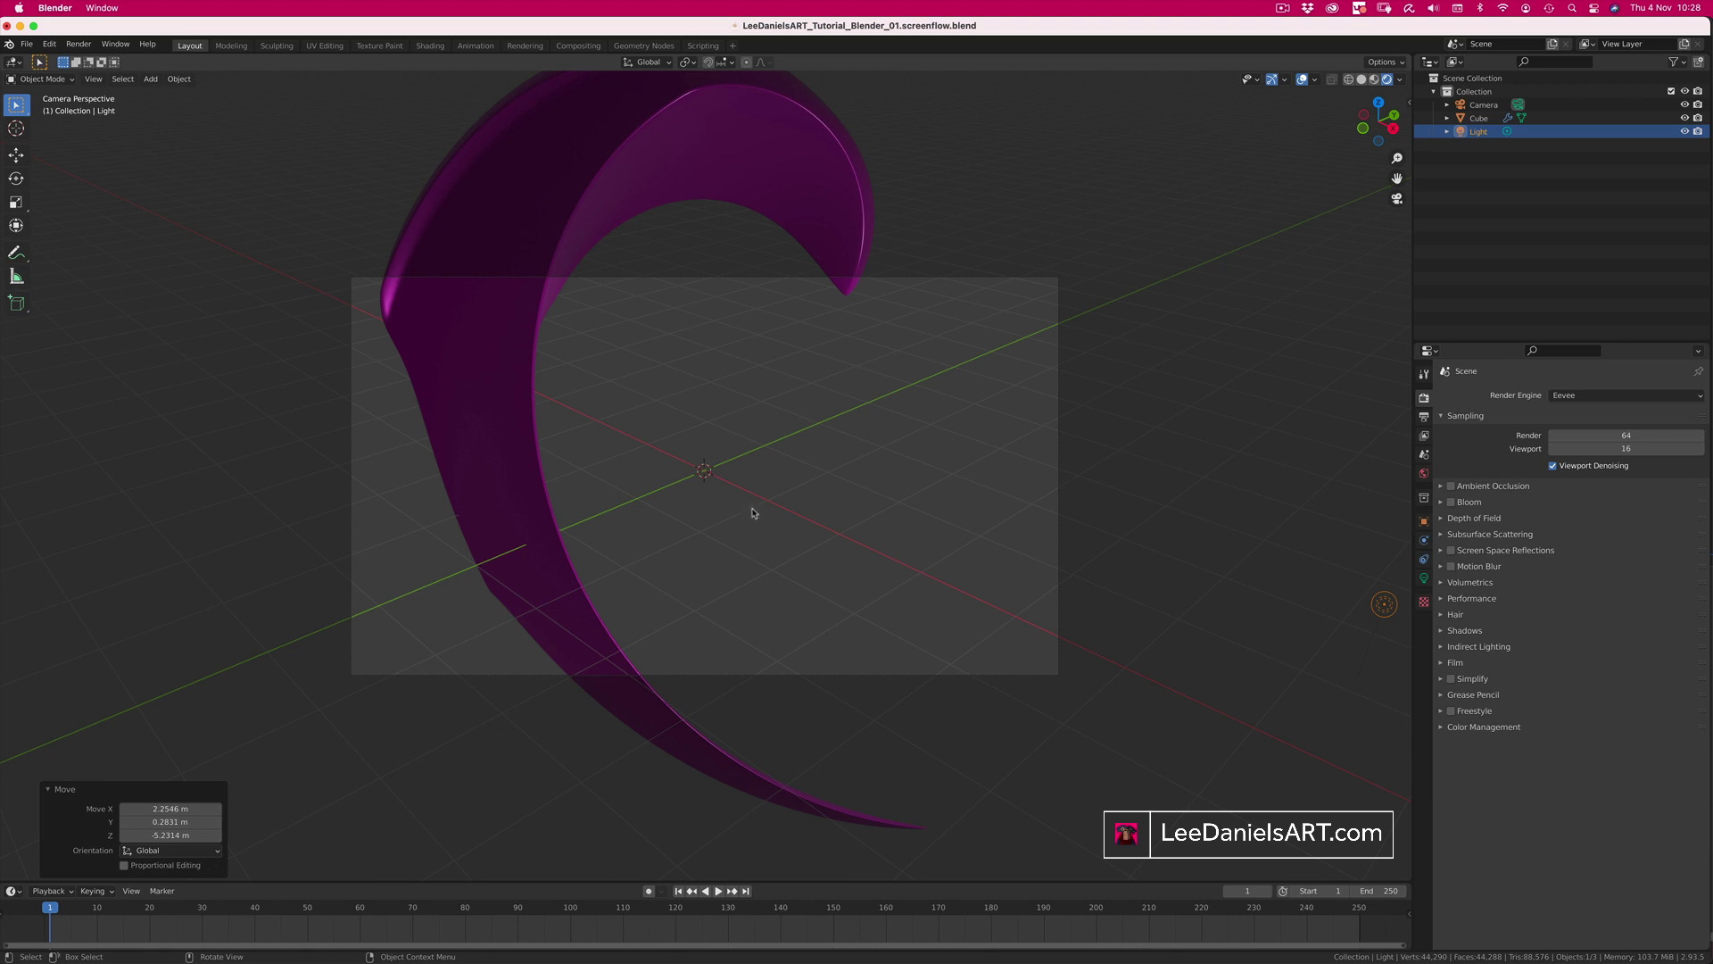
alt+middle_drag(705, 453, 720, 517)
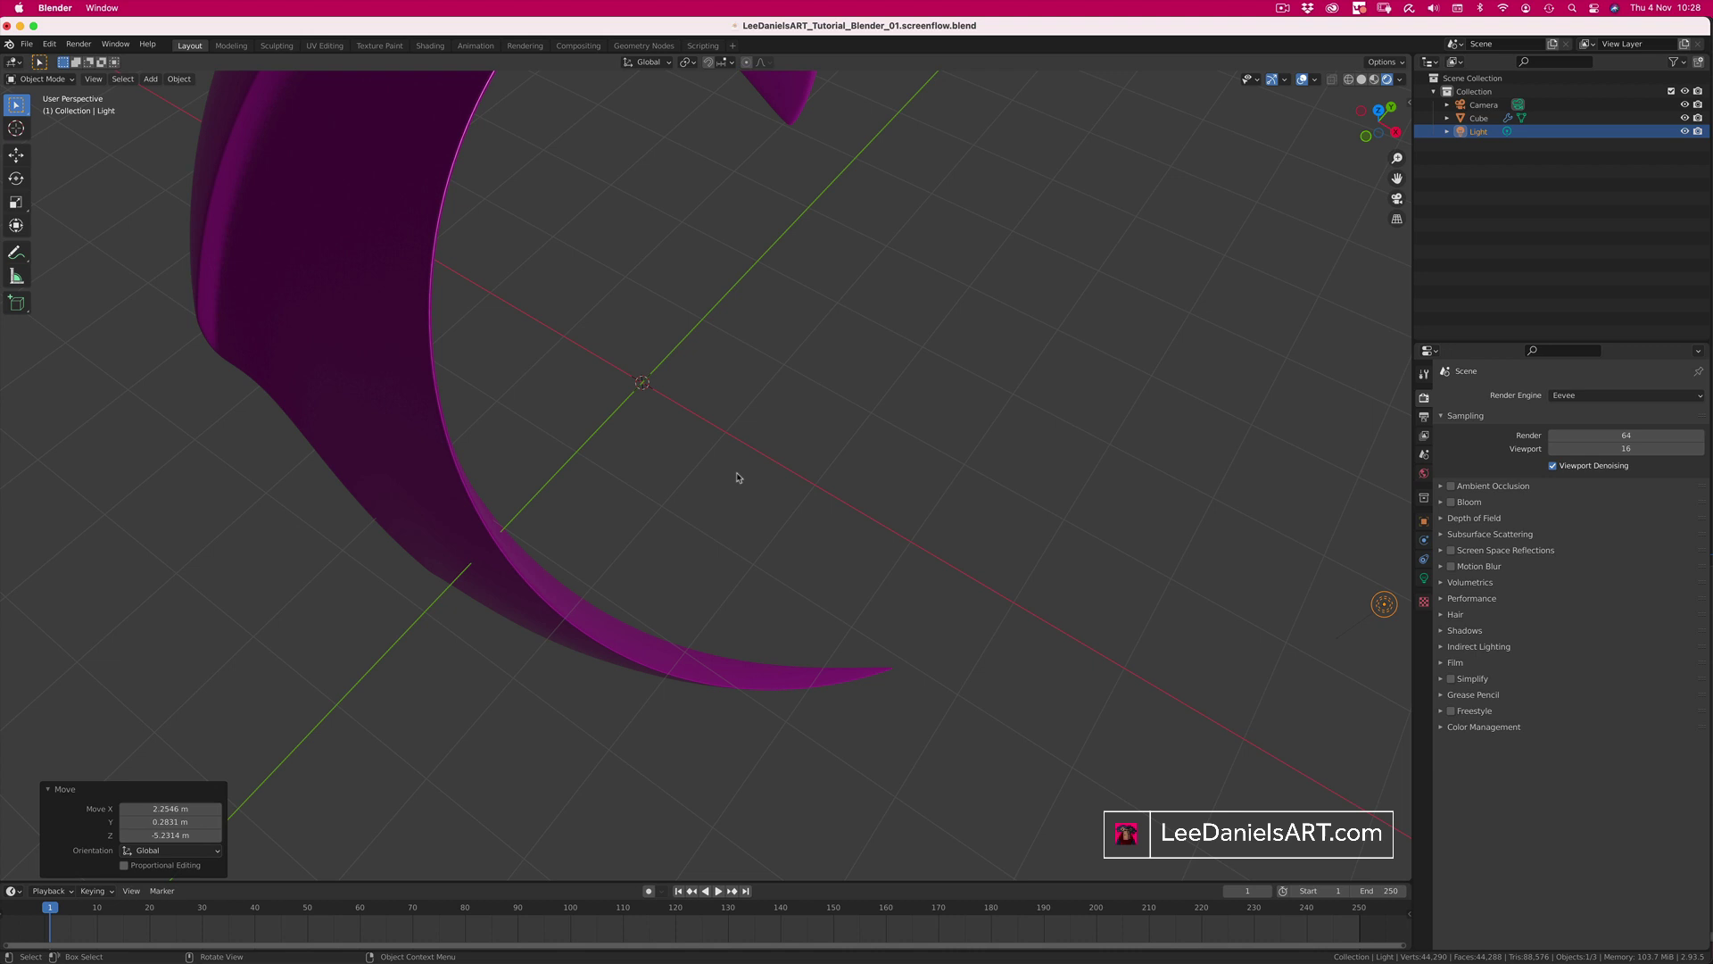
key(0)
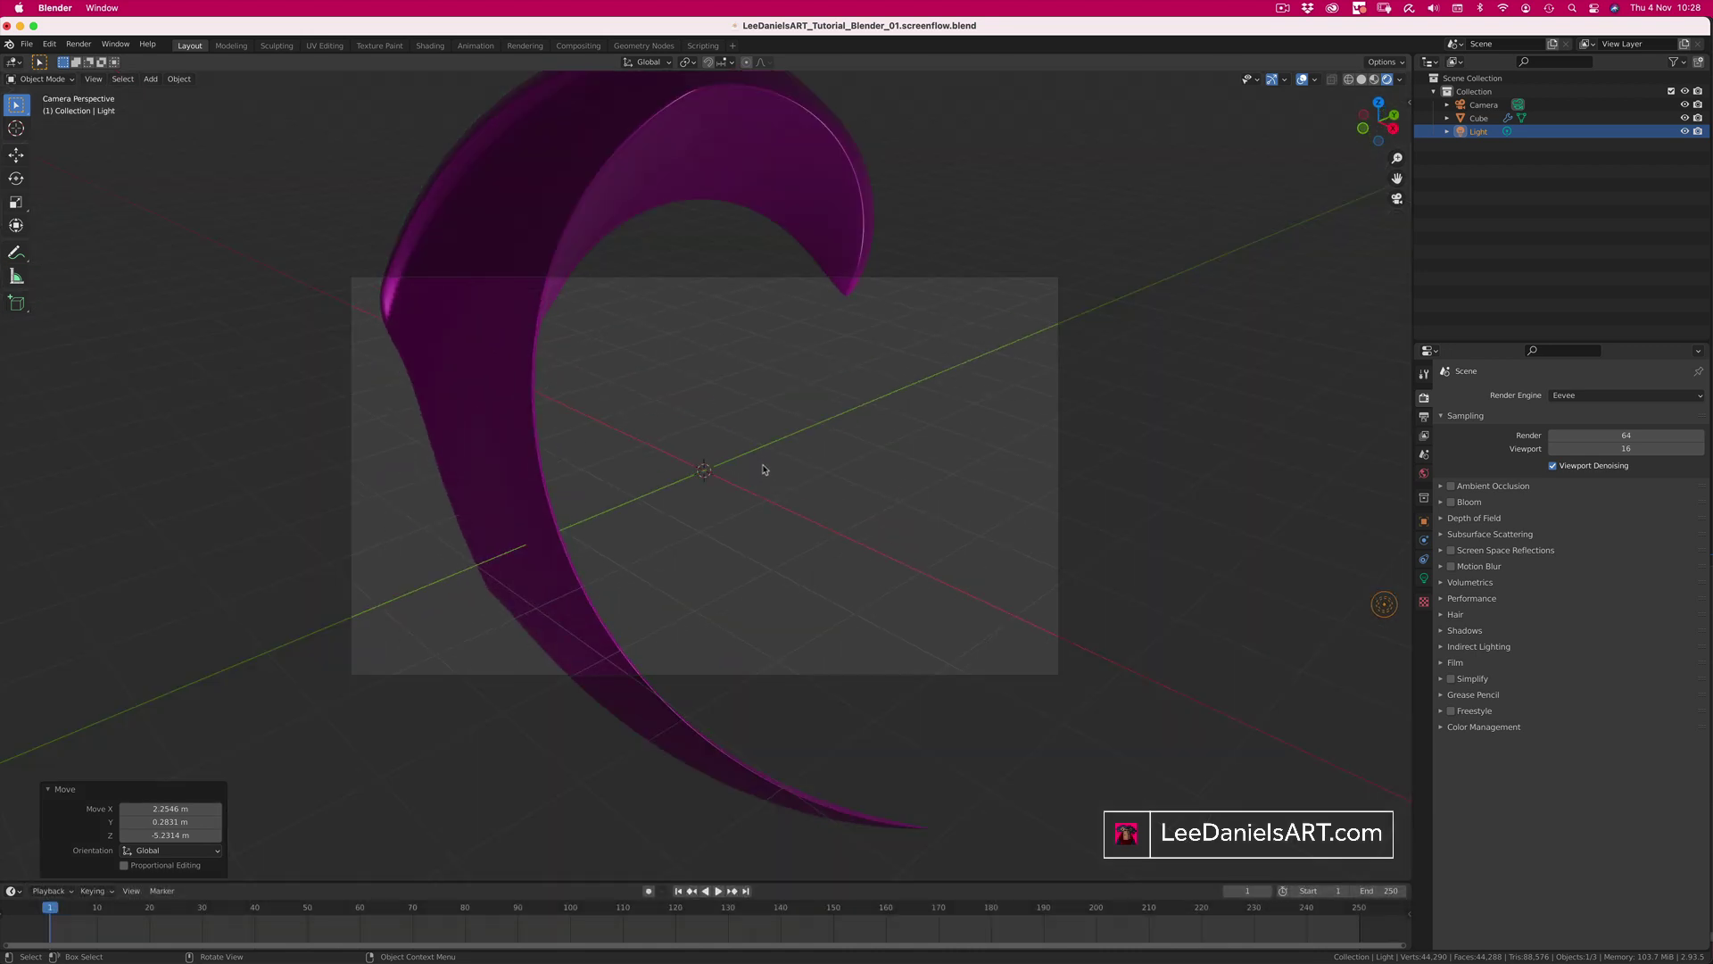
key(n)
key(n)
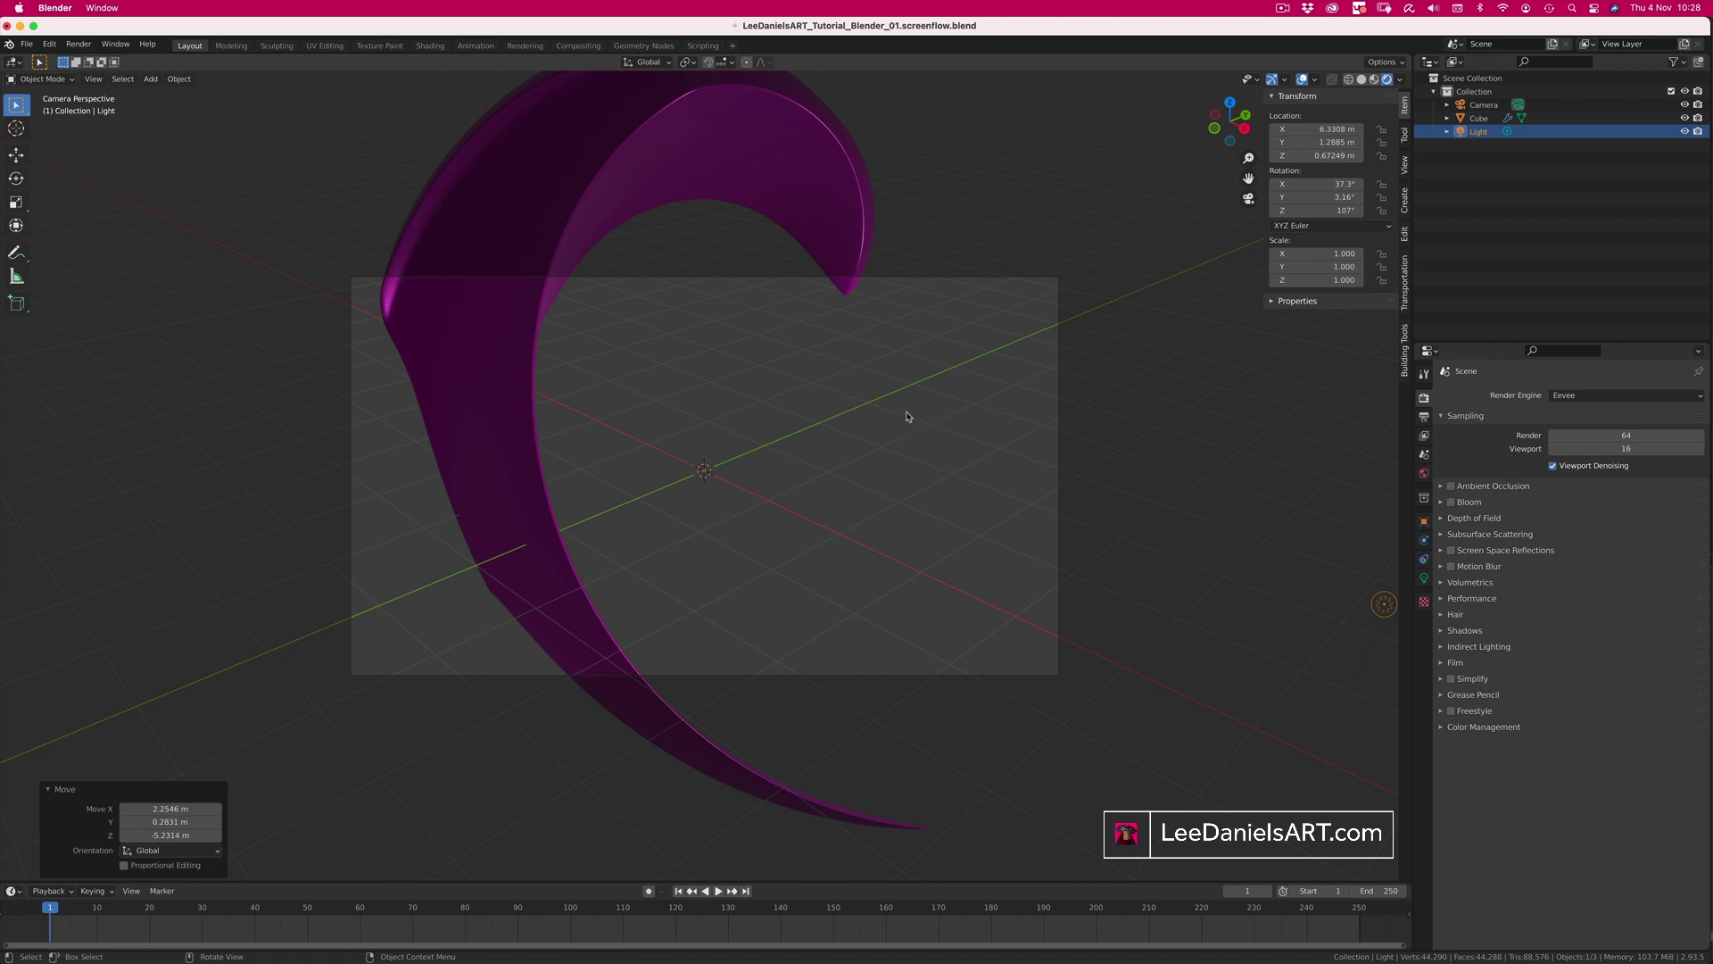
click(1406, 165)
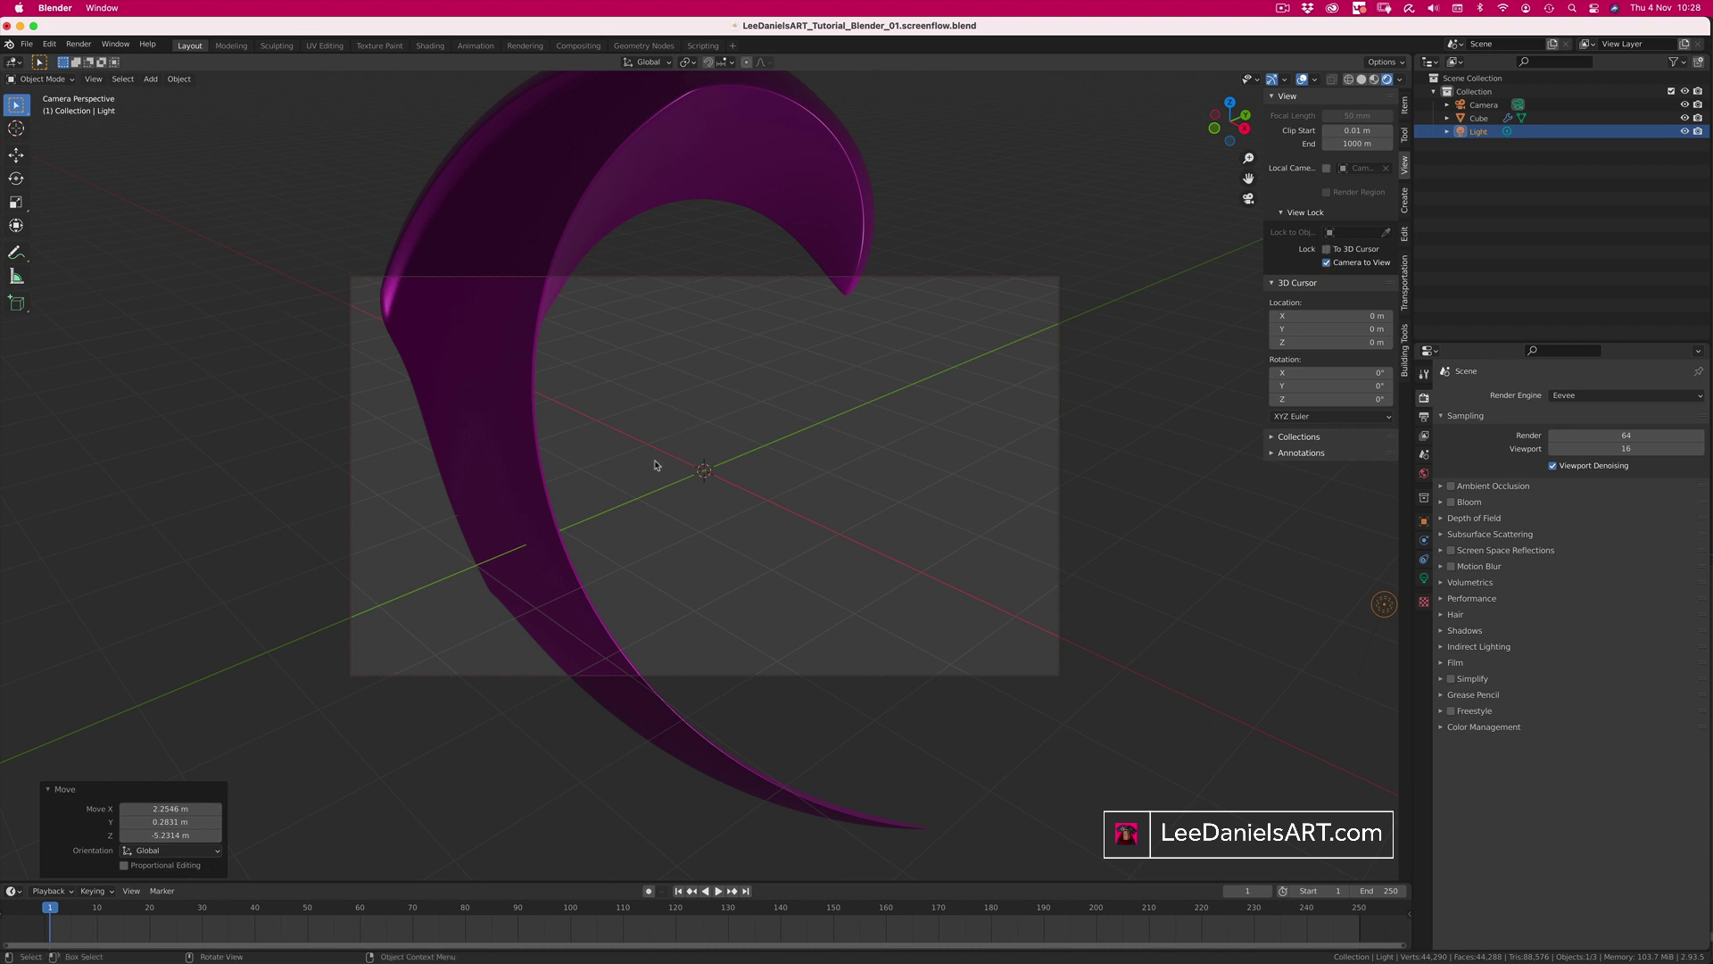
Step: Reposition the camera so the whole curled mesh fits inside the frame, and deselect everything
click(679, 483)
alt+super+drag(684, 494, 723, 565)
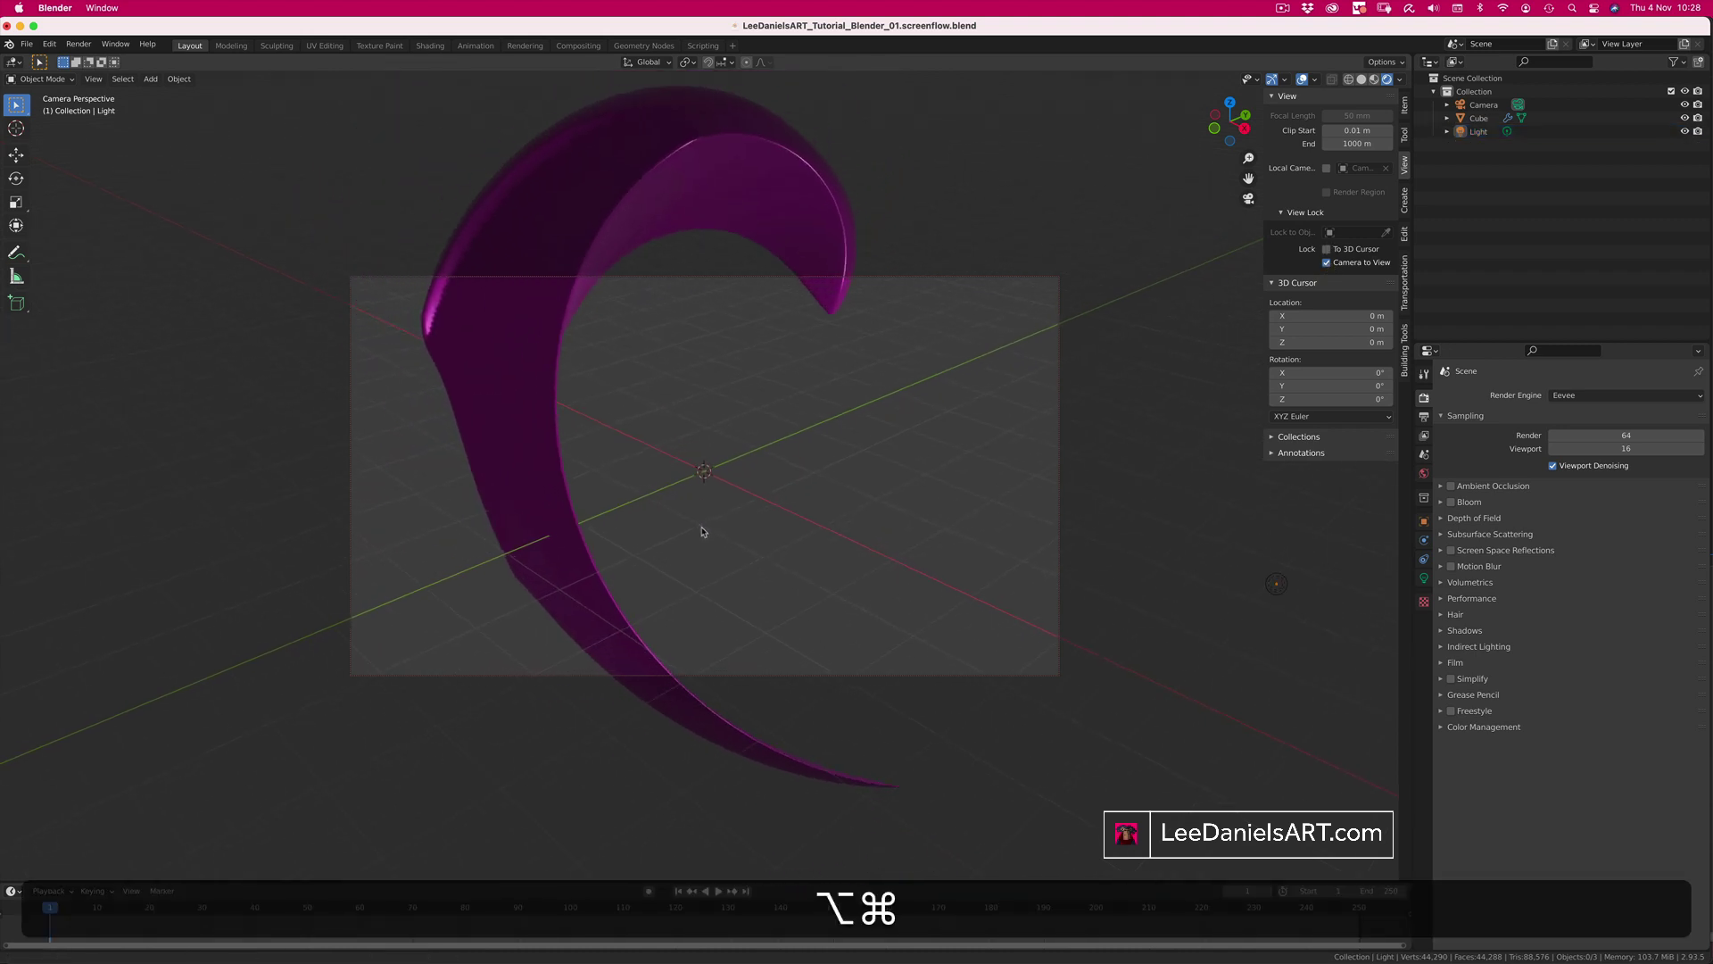
alt+drag(723, 565, 708, 479)
alt+super+drag(707, 479, 703, 501)
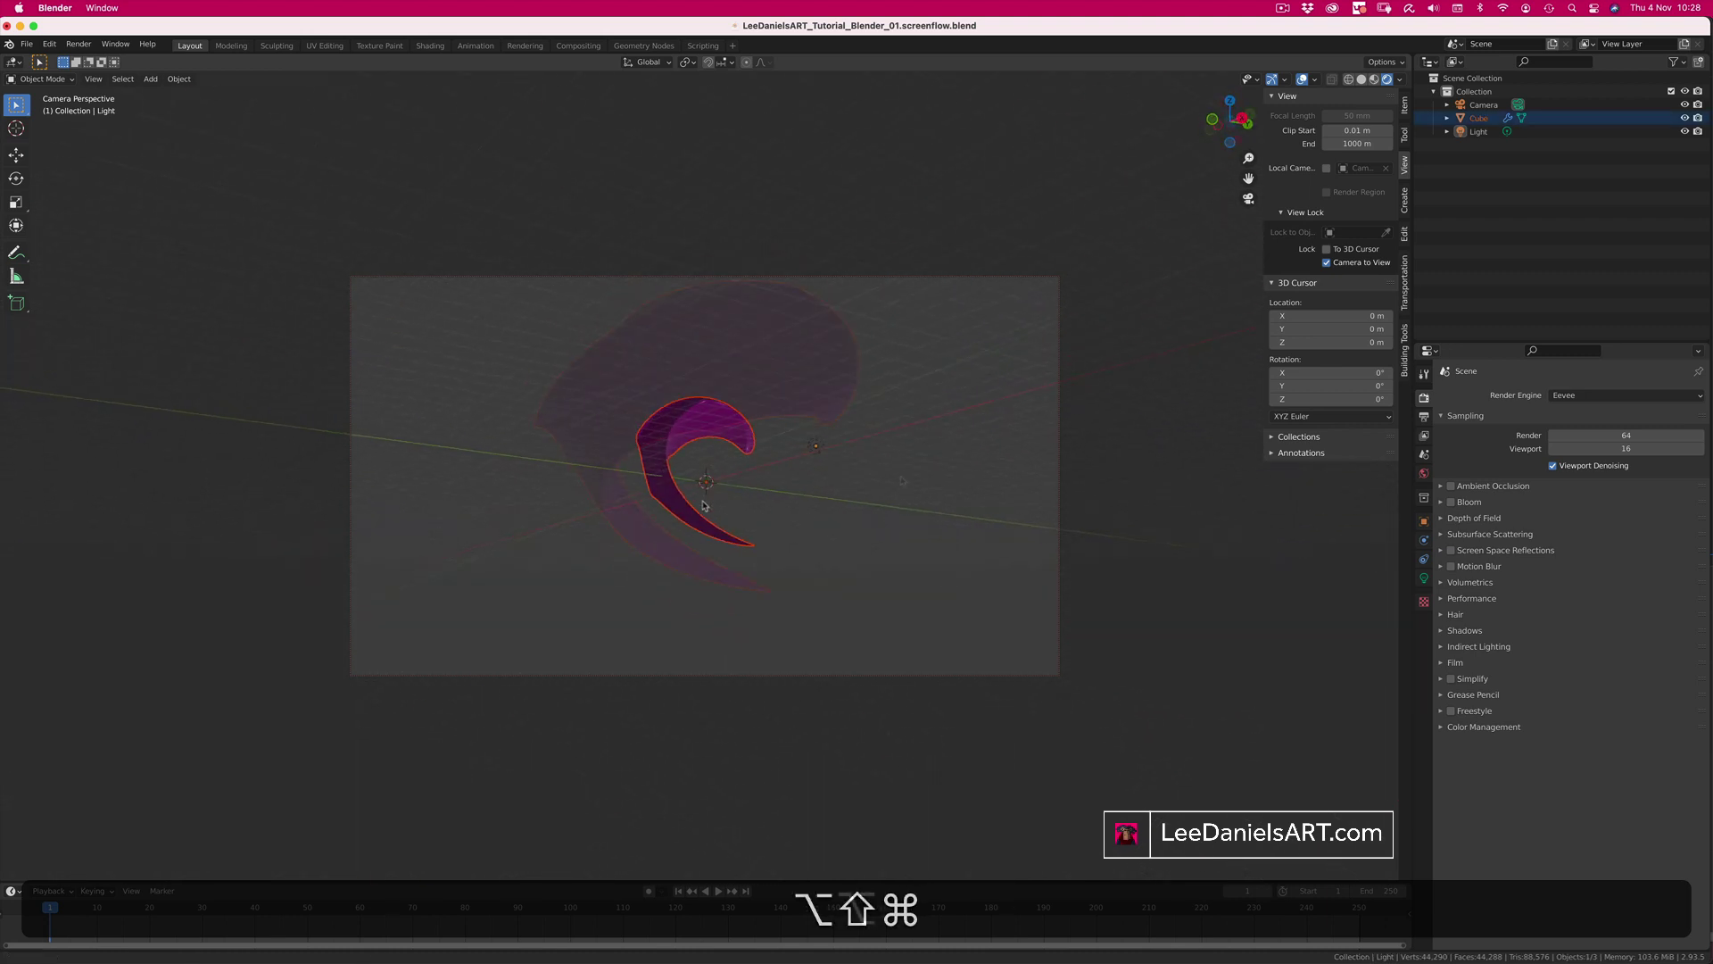
alt+drag(612, 332, 353, 275)
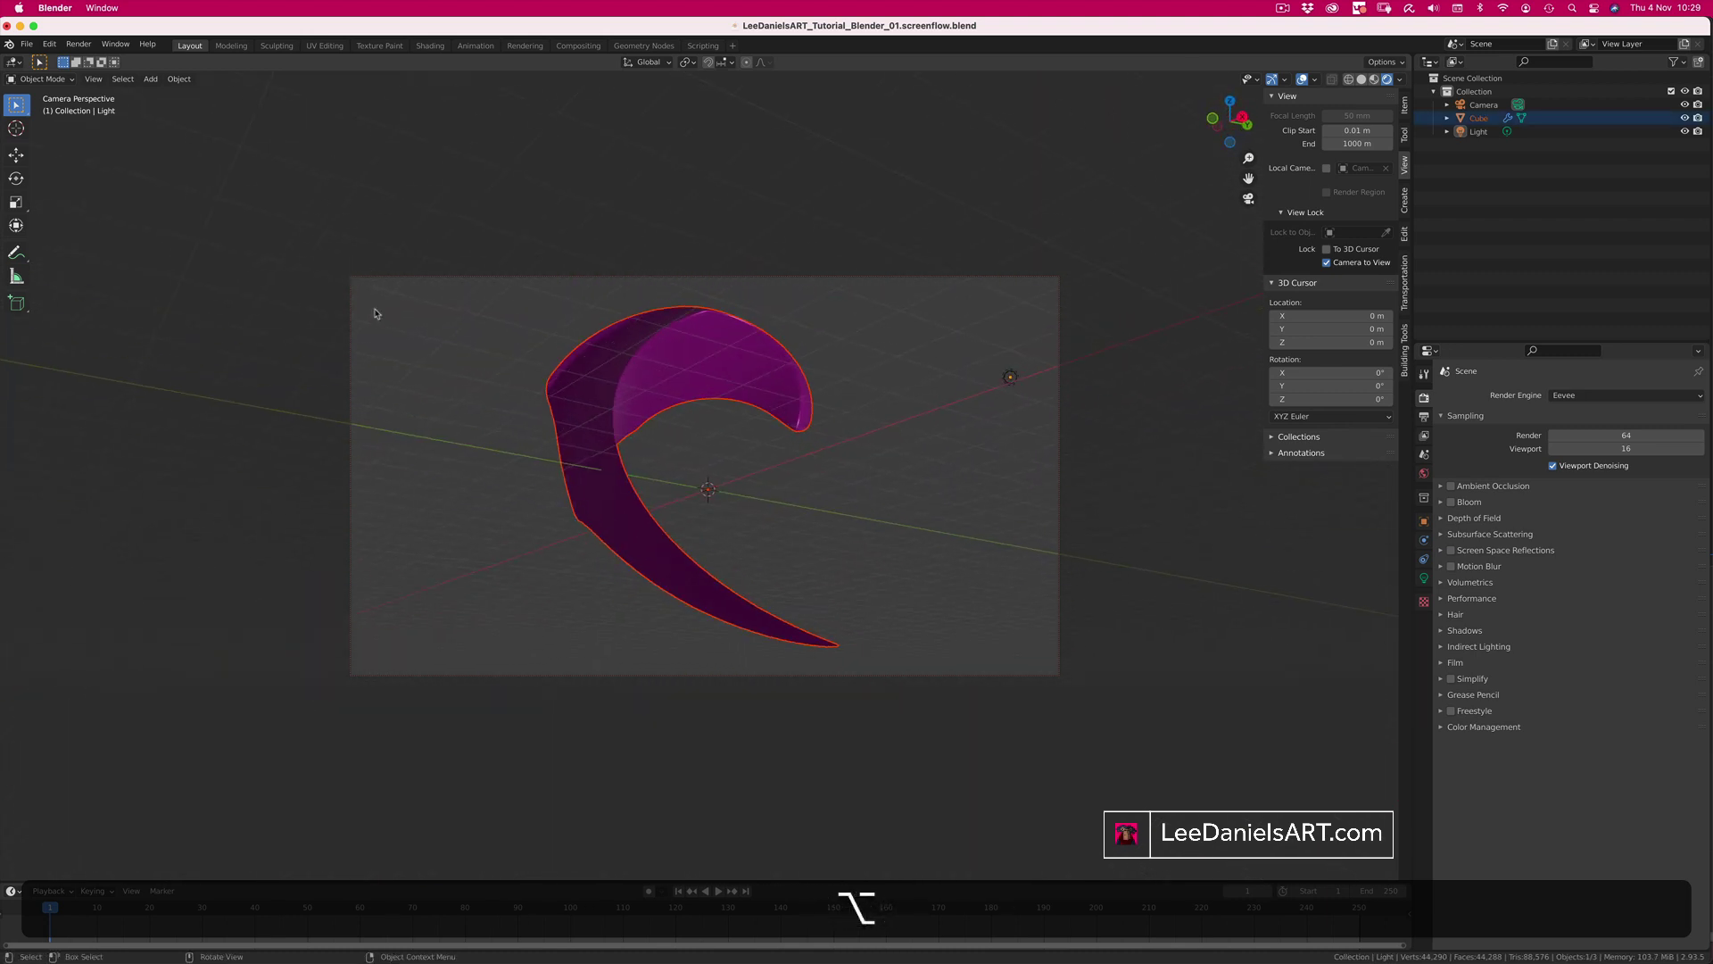
click(386, 406)
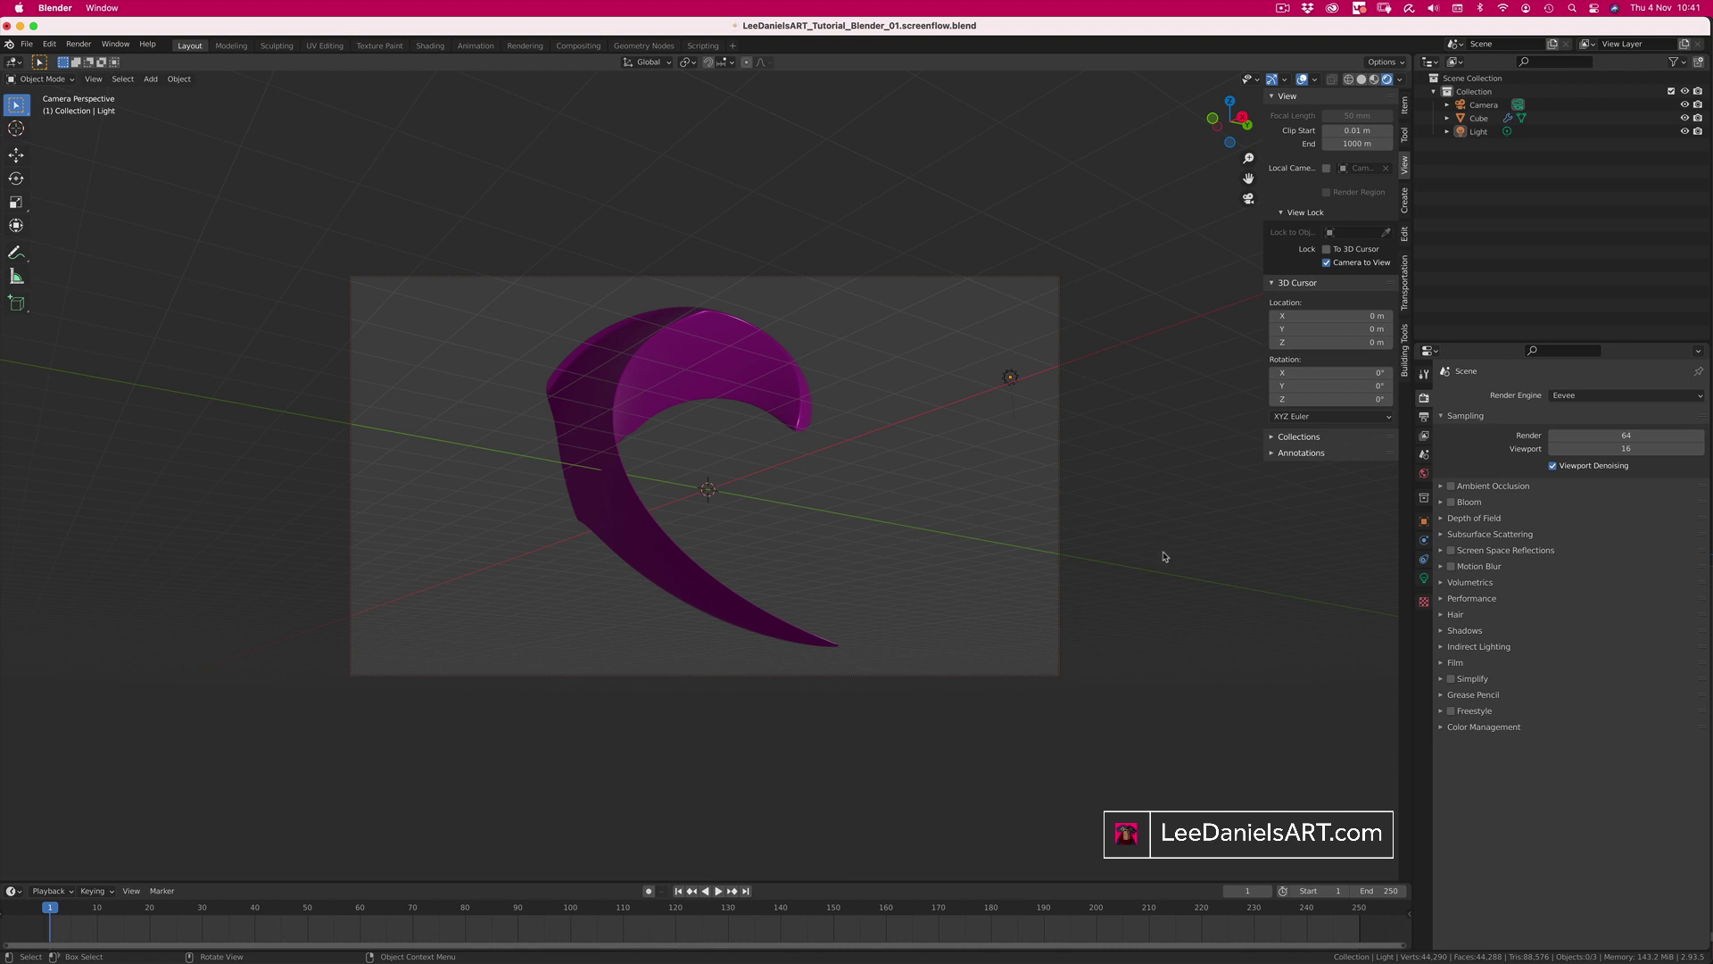
Step: Brighten the world background color to a light grey
click(1423, 476)
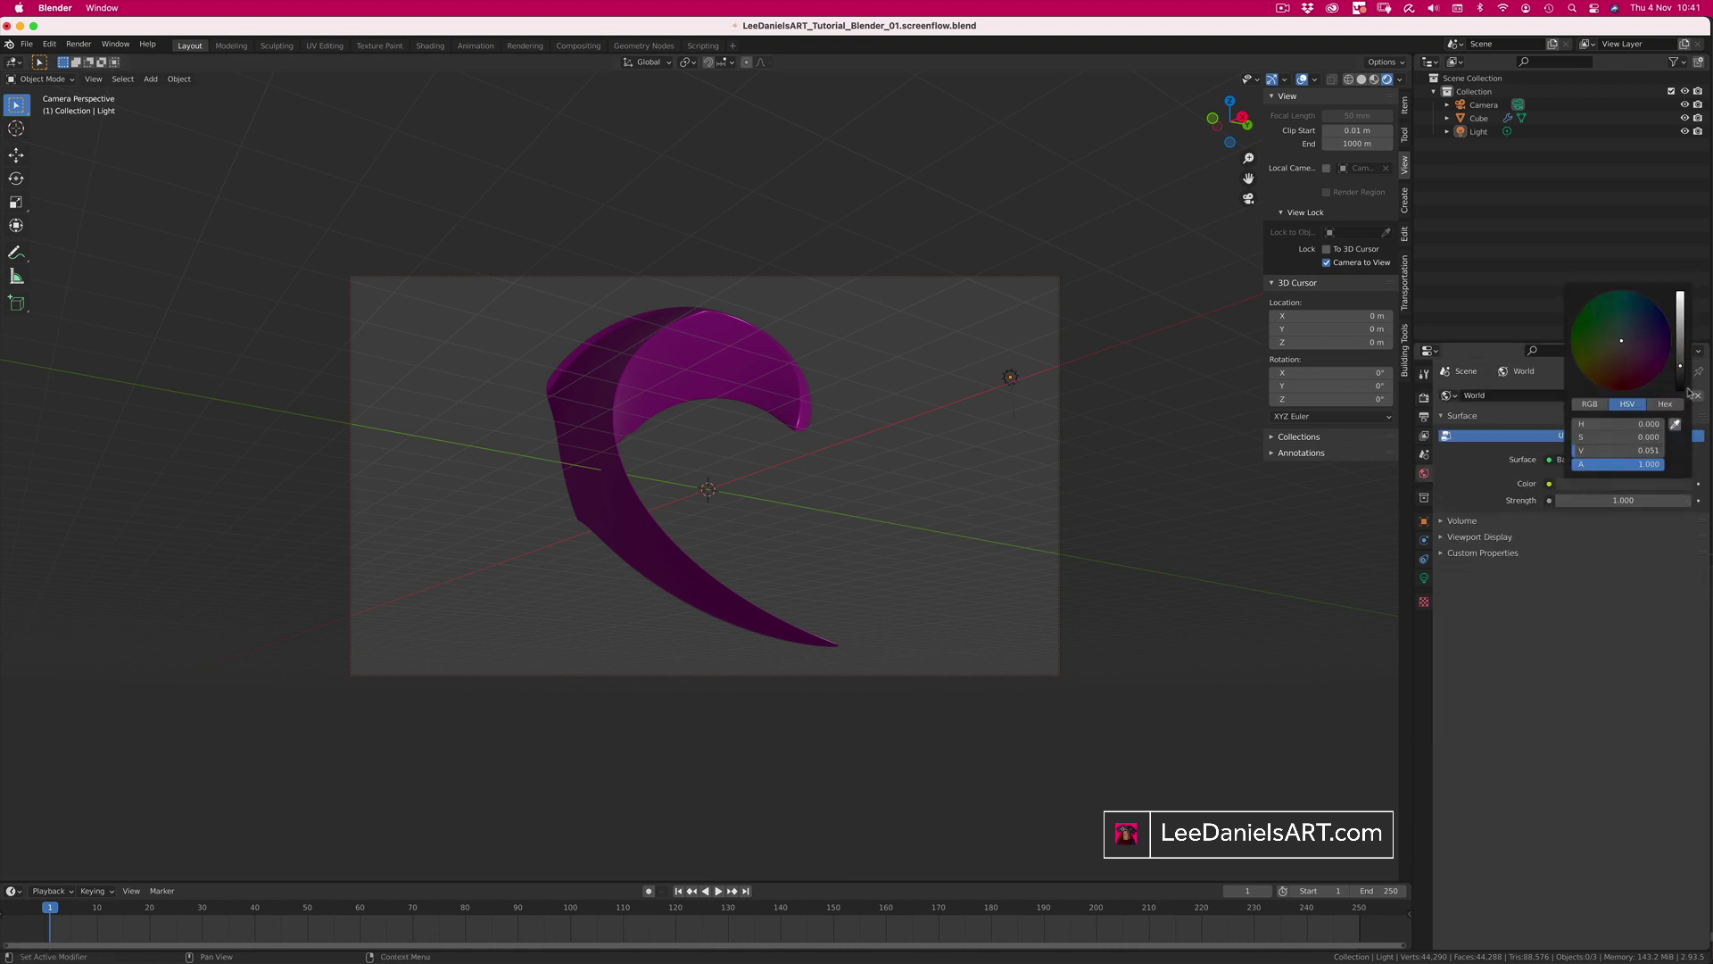
drag(1680, 373, 1681, 294)
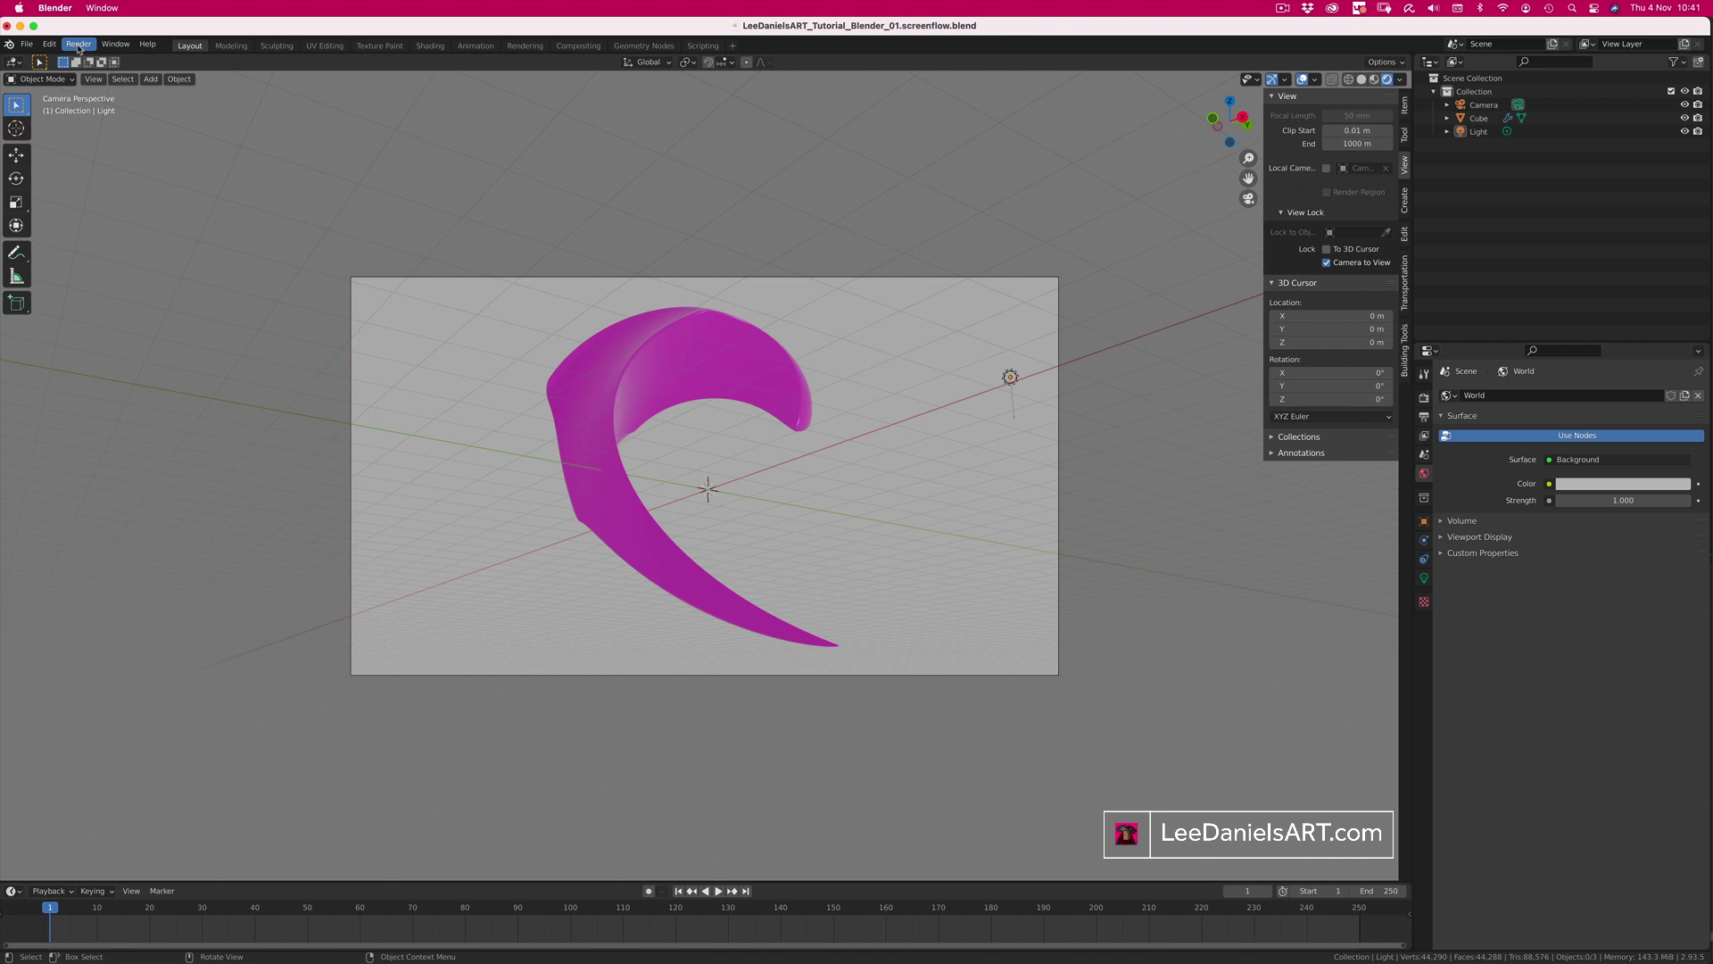
Step: Render a still image from the camera and bring up the file options for the rendered image
key(F12)
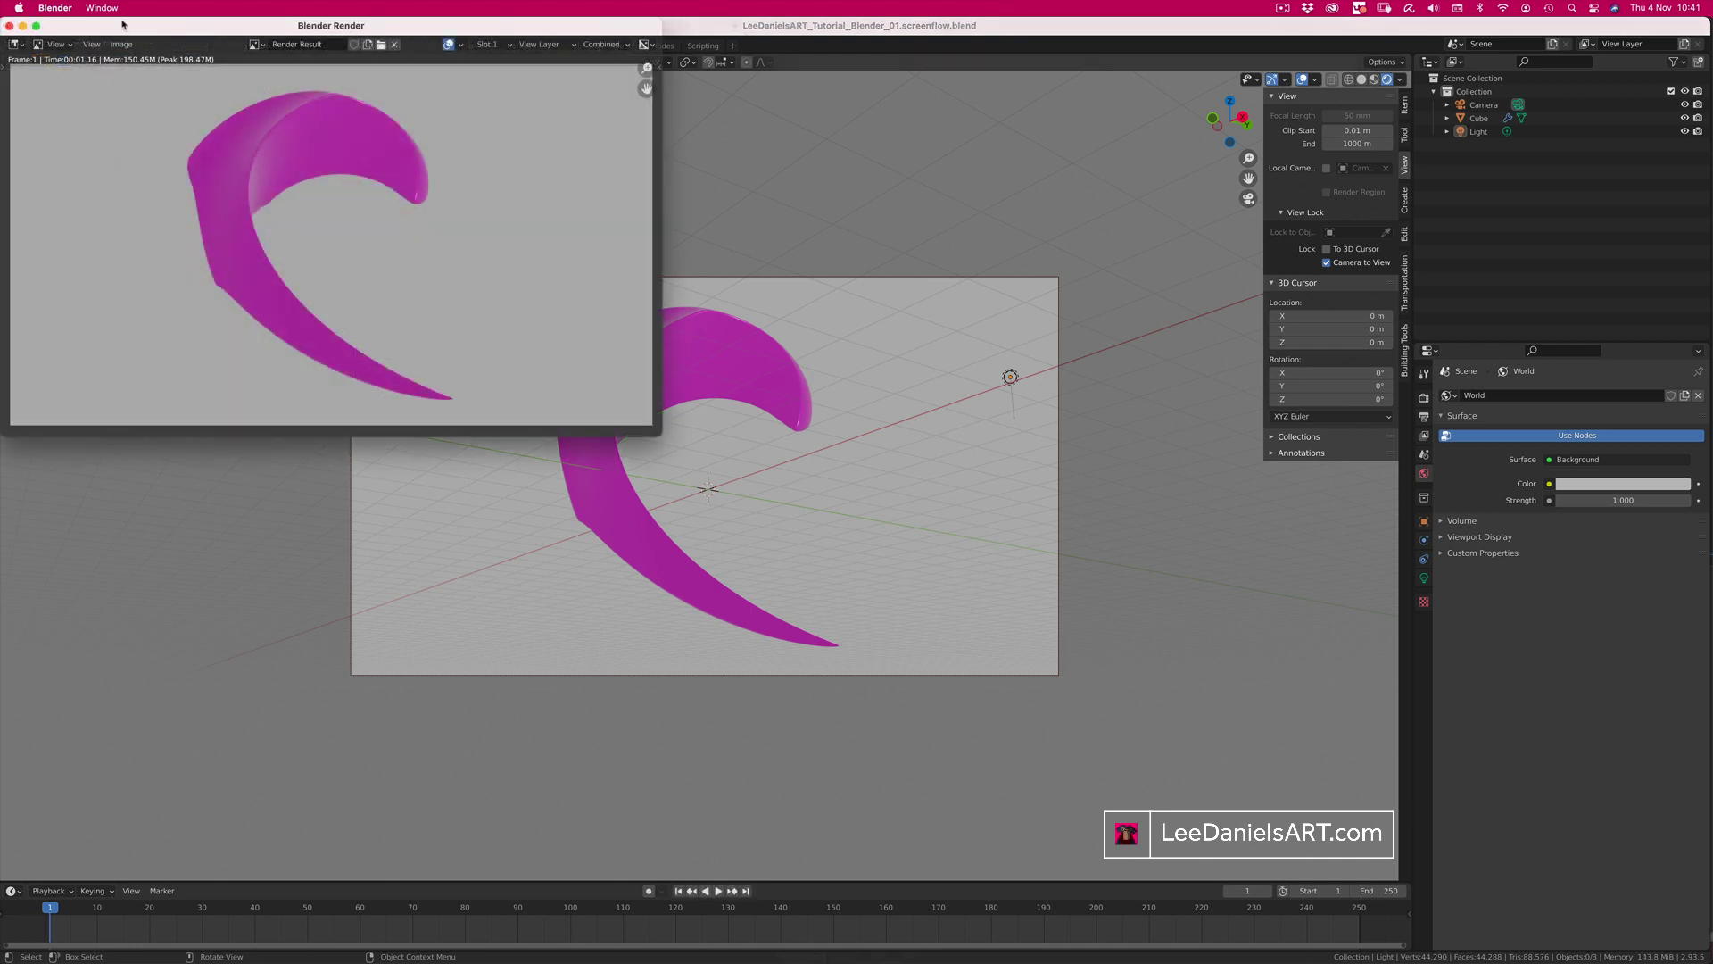
drag(121, 47, 381, 160)
click(379, 173)
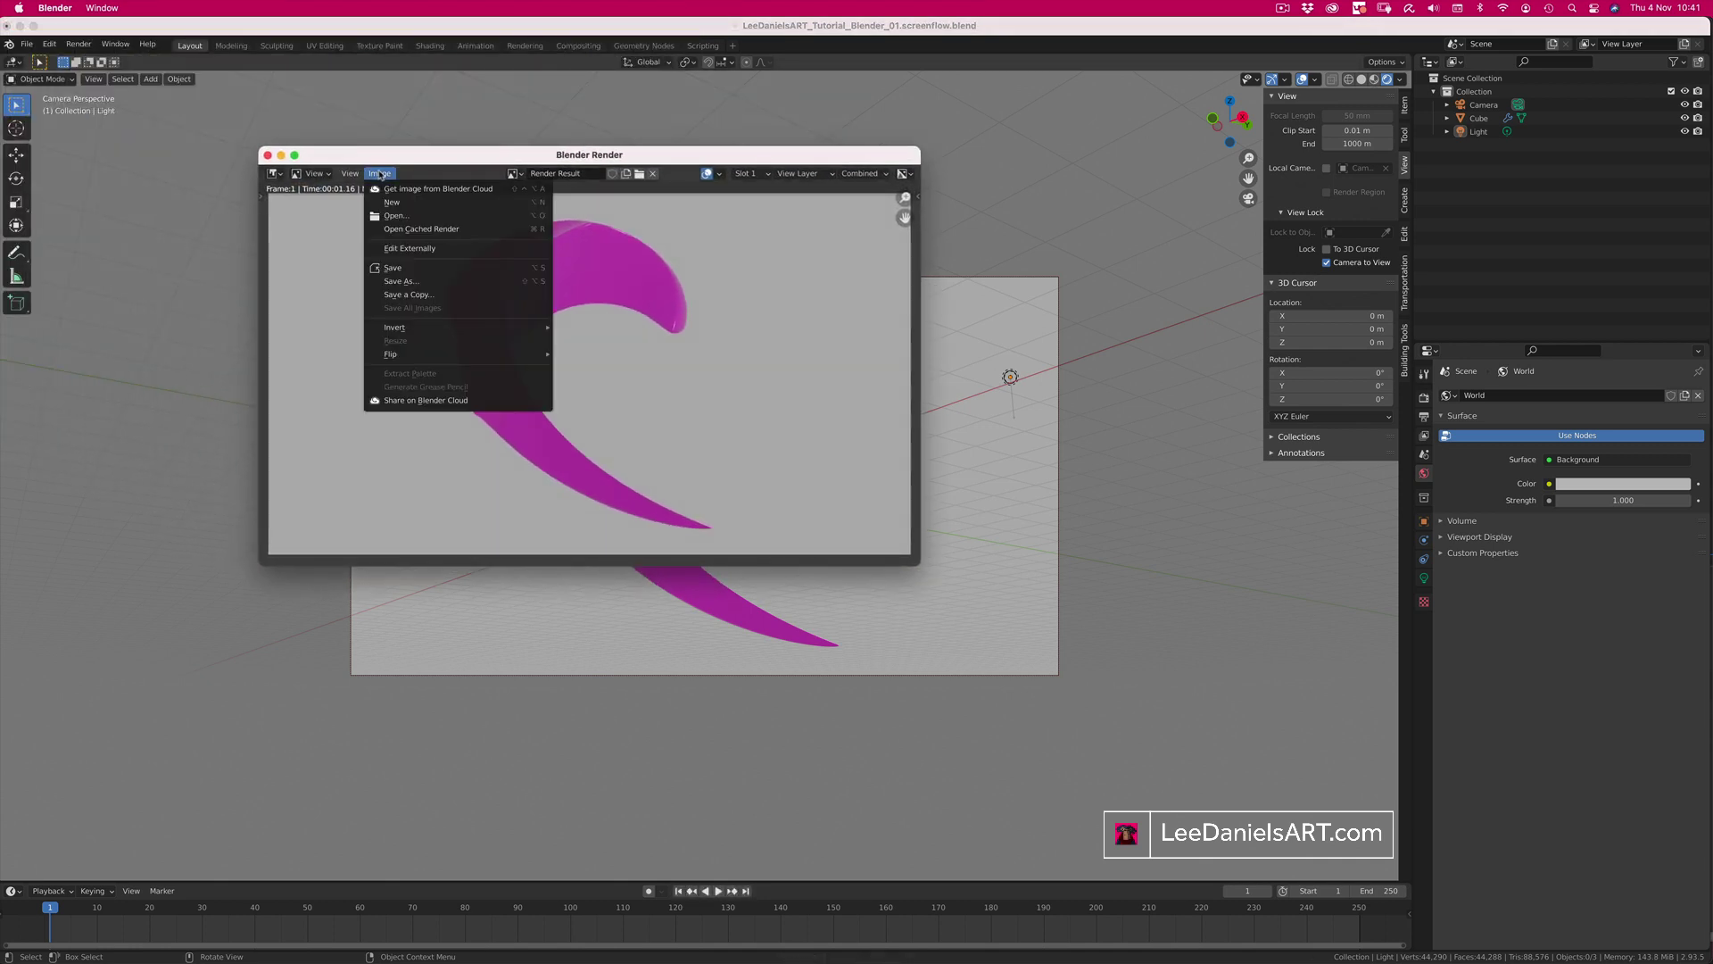